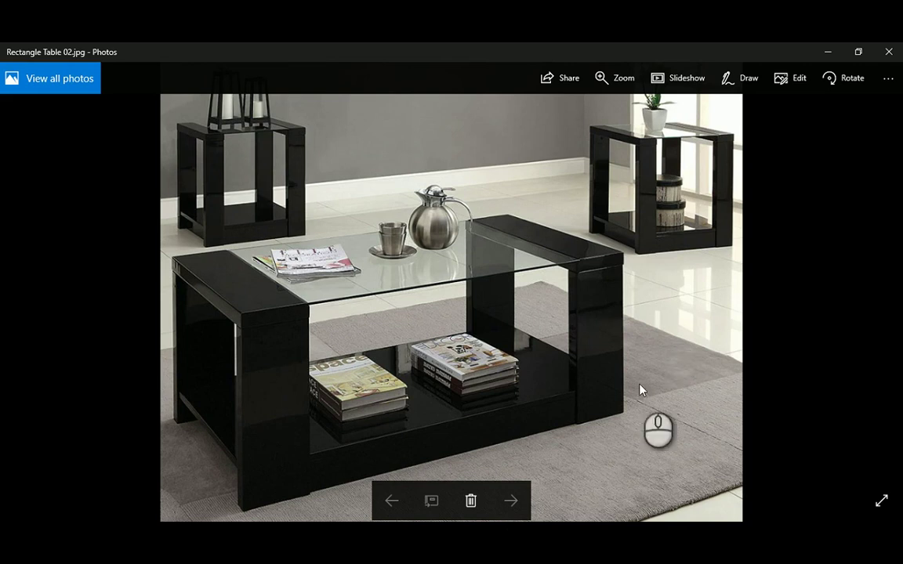
Switch to Revit and start a new family file.
{"action": "left_click", "coordinate": [475, 537]}
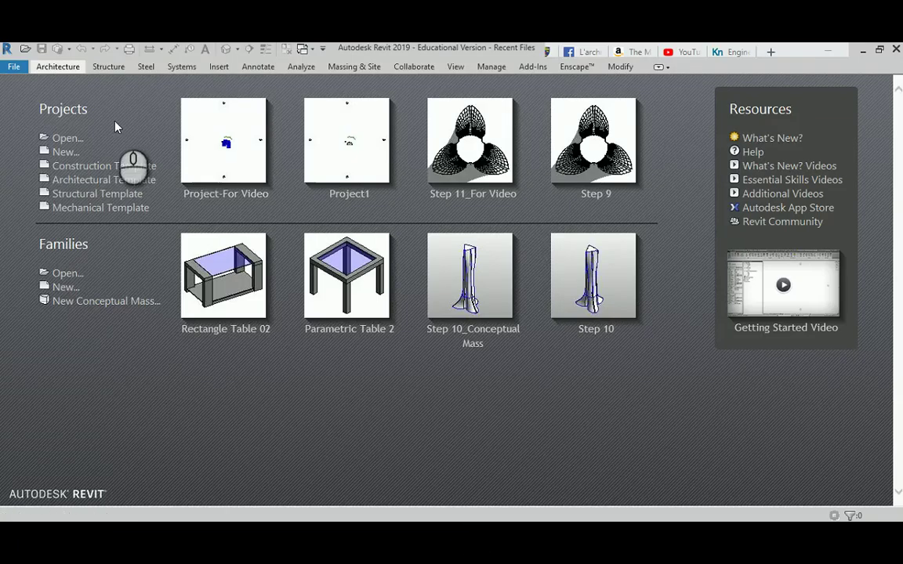
{"action": "left_click", "coordinate": [16, 66]}
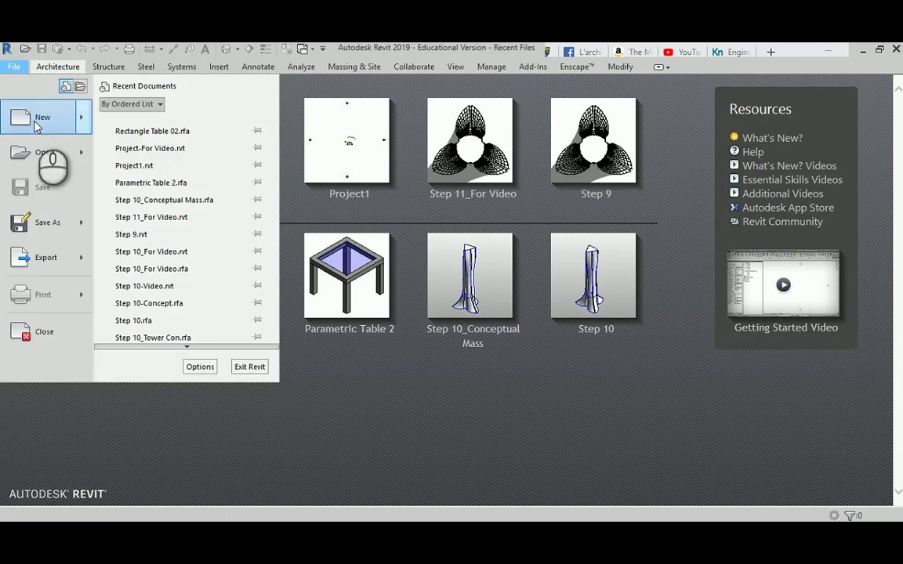
{"action": "mouse_move", "coordinate": [37, 127]}
{"action": "left_click", "coordinate": [188, 149]}
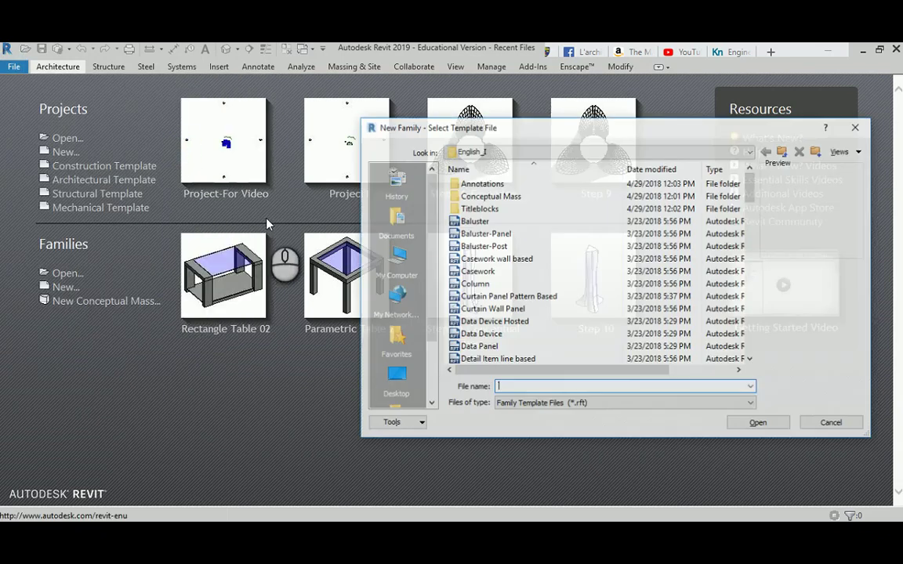
Create the family from the metric furniture template in the English family templates folder.
{"action": "left_click", "coordinate": [781, 152]}
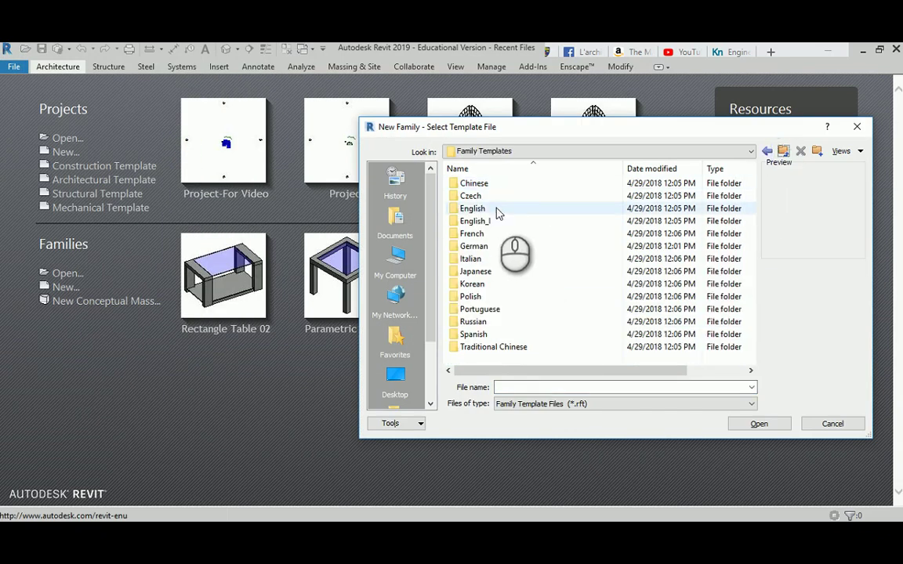
{"action": "double_click", "coordinate": [484, 212]}
{"action": "scroll", "coordinate": [492, 315], "scroll_direction": "down", "scroll_amount": 2}
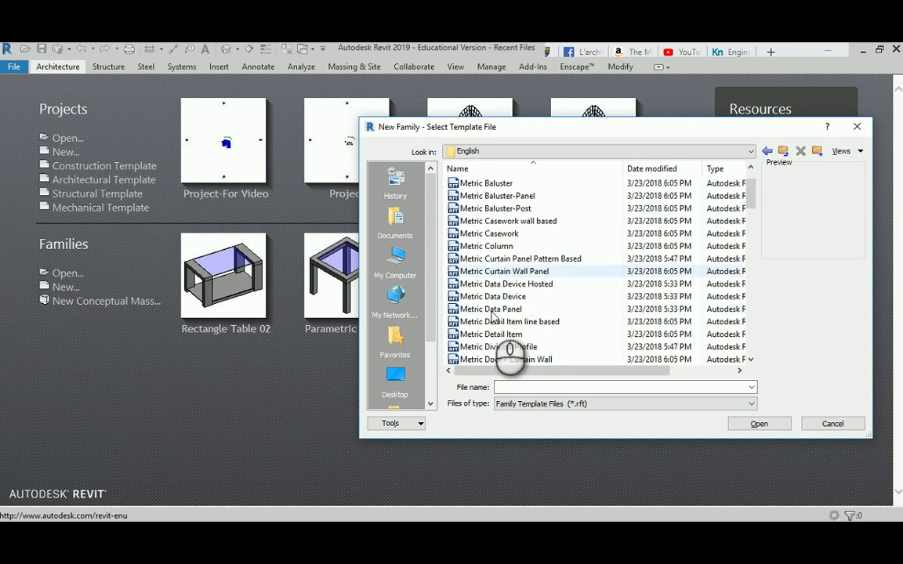
{"action": "left_click", "coordinate": [492, 296]}
{"action": "scroll", "coordinate": [493, 304], "scroll_direction": "down", "scroll_amount": 2}
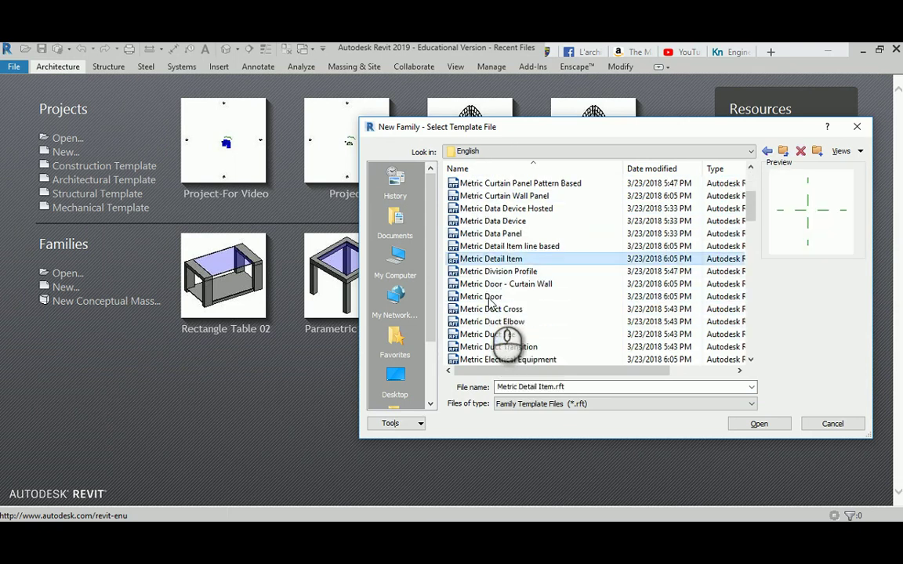
{"action": "scroll", "coordinate": [488, 301], "scroll_direction": "down", "scroll_amount": 3}
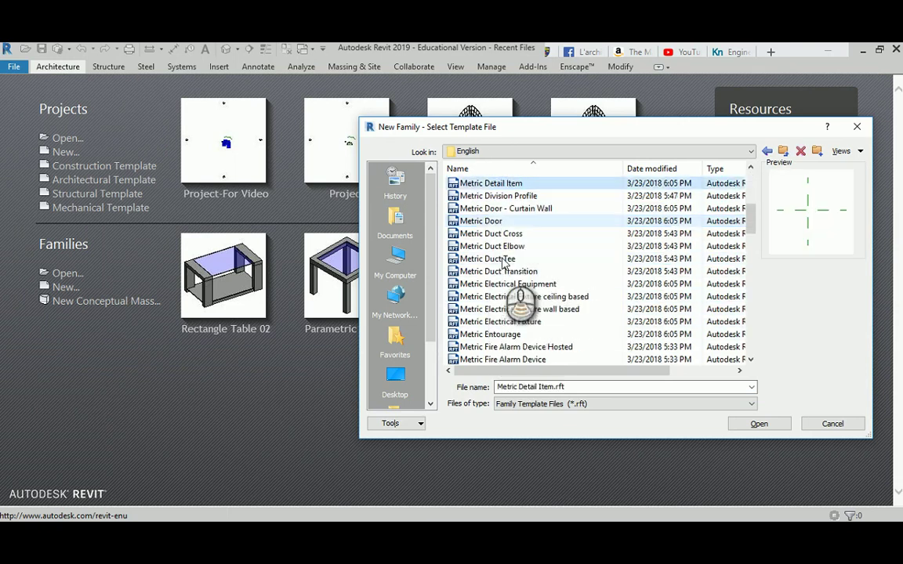
{"action": "double_click", "coordinate": [493, 311]}
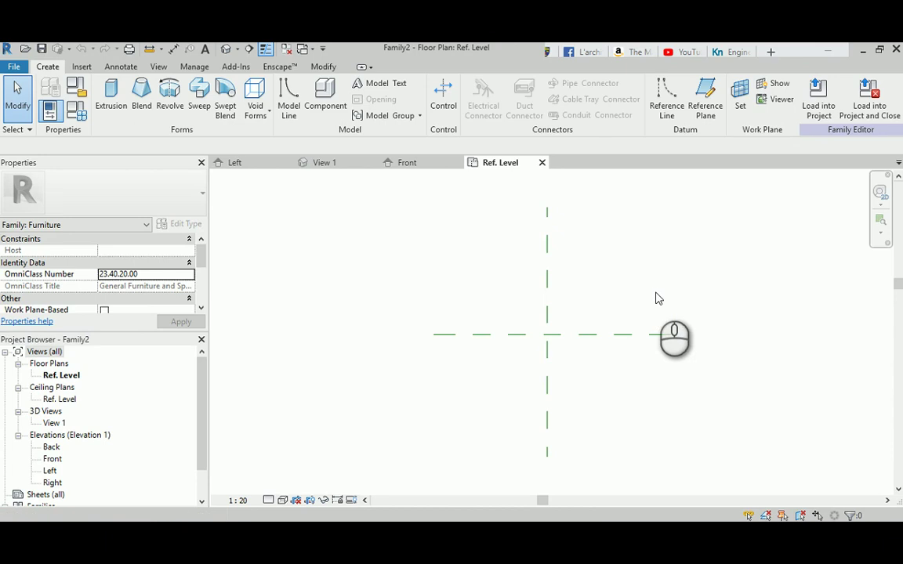
Set the keyboard input language to English (United States).
{"action": "left_click", "coordinate": [649, 260]}
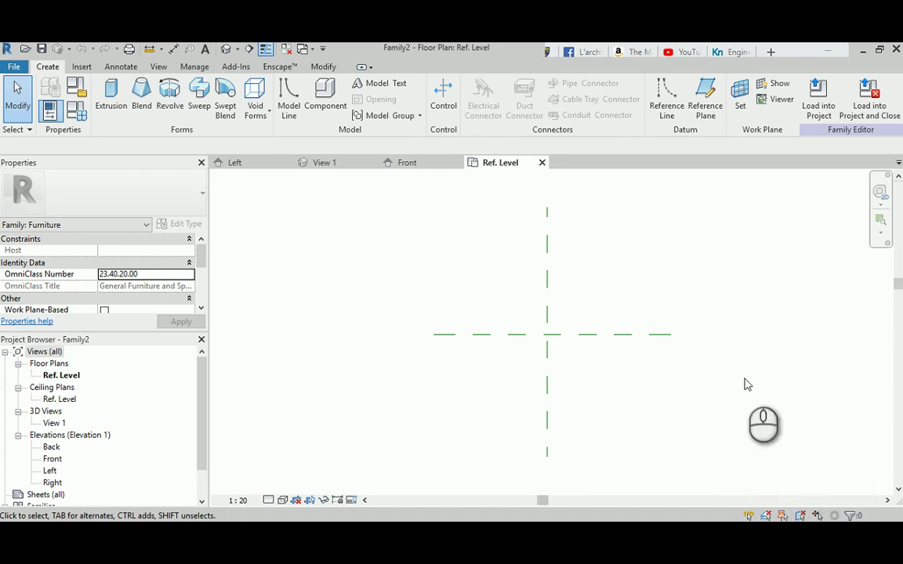
{"action": "key", "text": "super+space"}
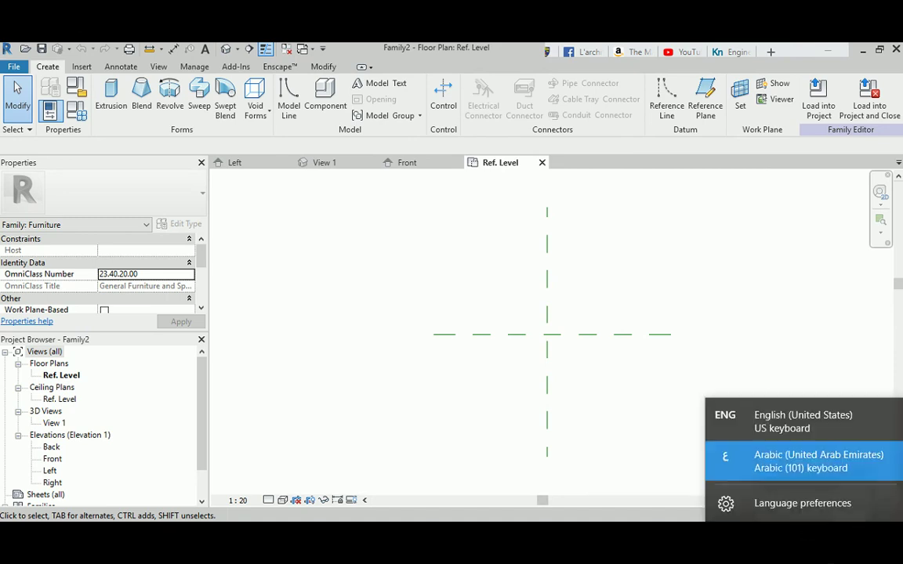
{"action": "left_click", "coordinate": [798, 425]}
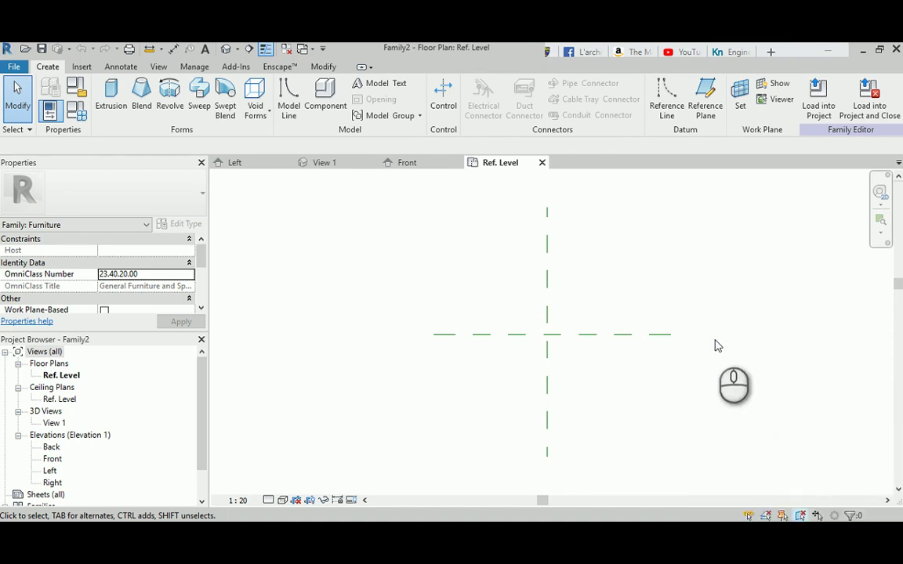
Check the length format in the project units and accept millimetres with 0 decimal places.
{"action": "left_click", "coordinate": [651, 236]}
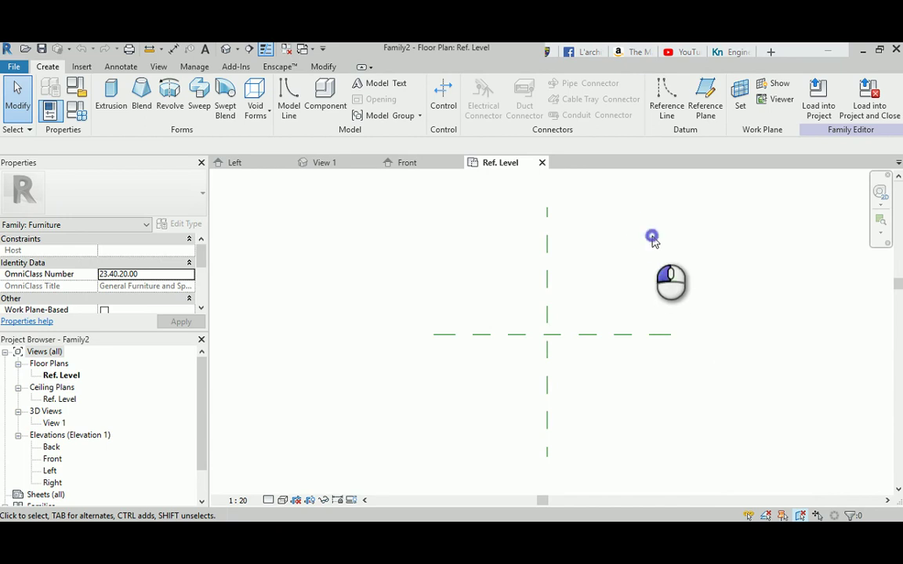
{"action": "key", "text": "n"}
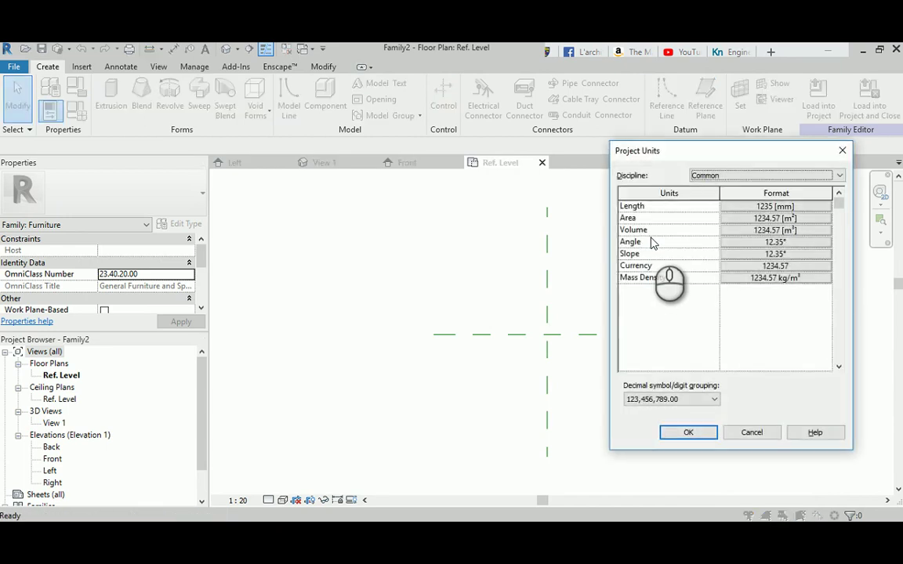
{"action": "left_click", "coordinate": [766, 206]}
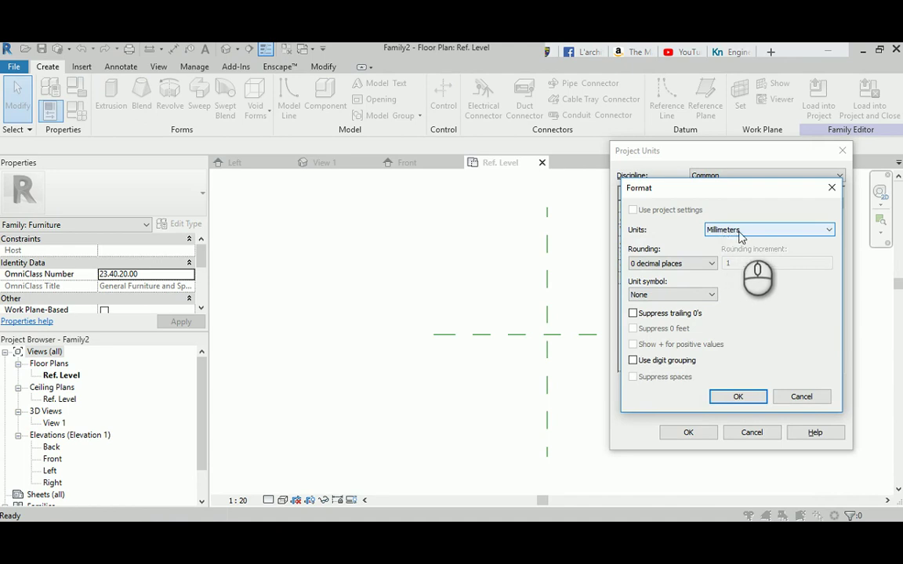
{"action": "left_click", "coordinate": [737, 397]}
{"action": "left_click", "coordinate": [689, 433]}
Draw two vertical reference planes, one on each side of the centre plane, the right one about 1127 mm from it.
{"action": "middle_click_drag", "start_coordinate": [485, 272], "coordinate": [419, 256]}
{"action": "left_click", "coordinate": [705, 98]}
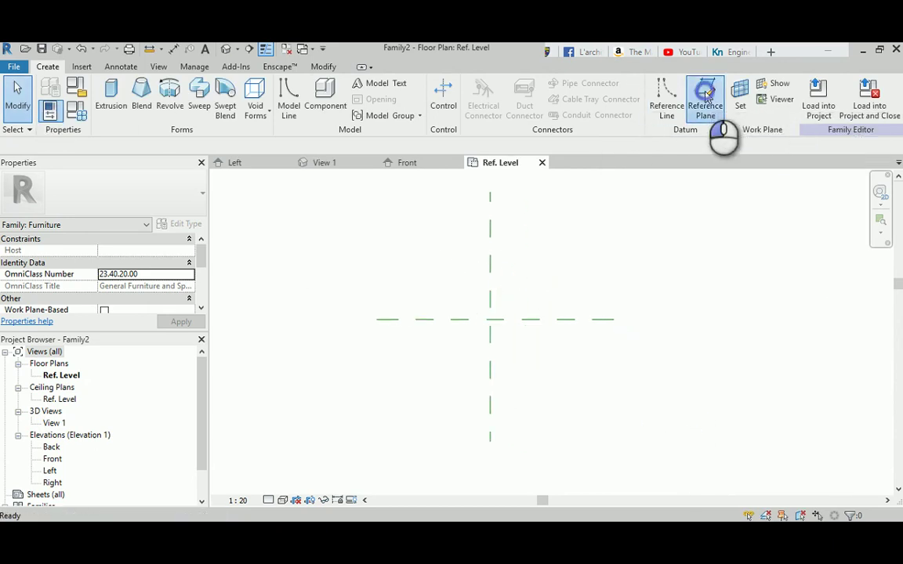
{"action": "left_click", "coordinate": [586, 226]}
{"action": "left_click", "coordinate": [586, 416]}
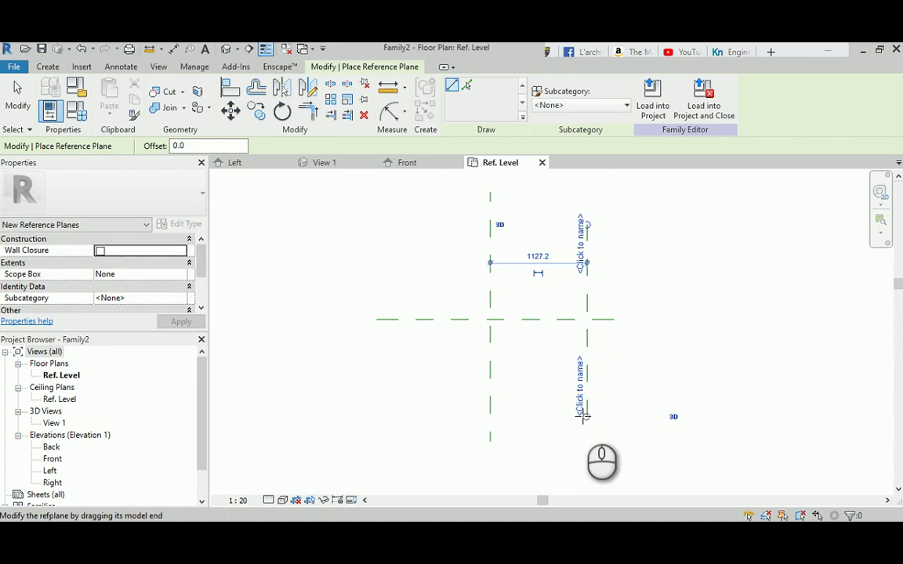
{"action": "left_click", "coordinate": [392, 225]}
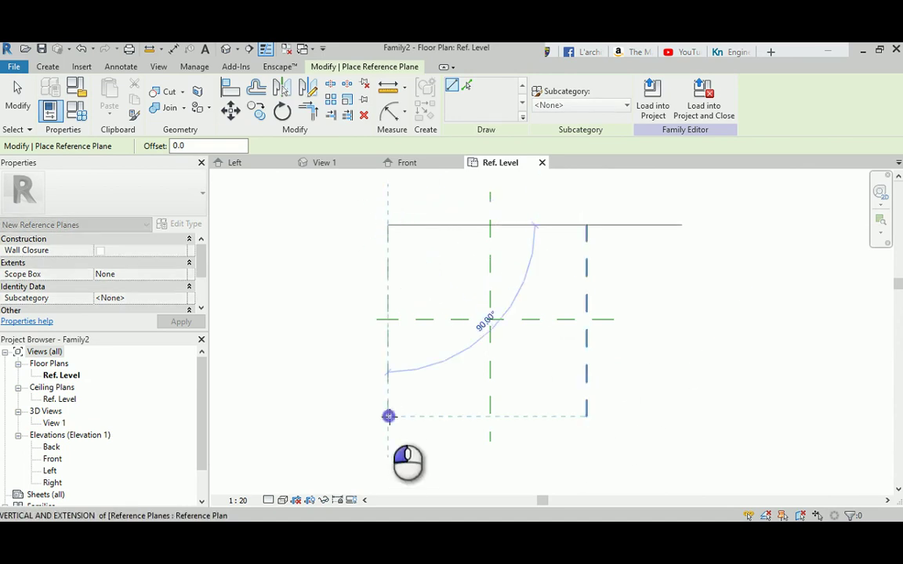
{"action": "left_click", "coordinate": [388, 416]}
{"action": "key", "text": "Escape"}
Dimension the three vertical reference planes in one chain and make the two spacings equal.
{"action": "key", "text": "d"}
{"action": "key", "text": "i"}
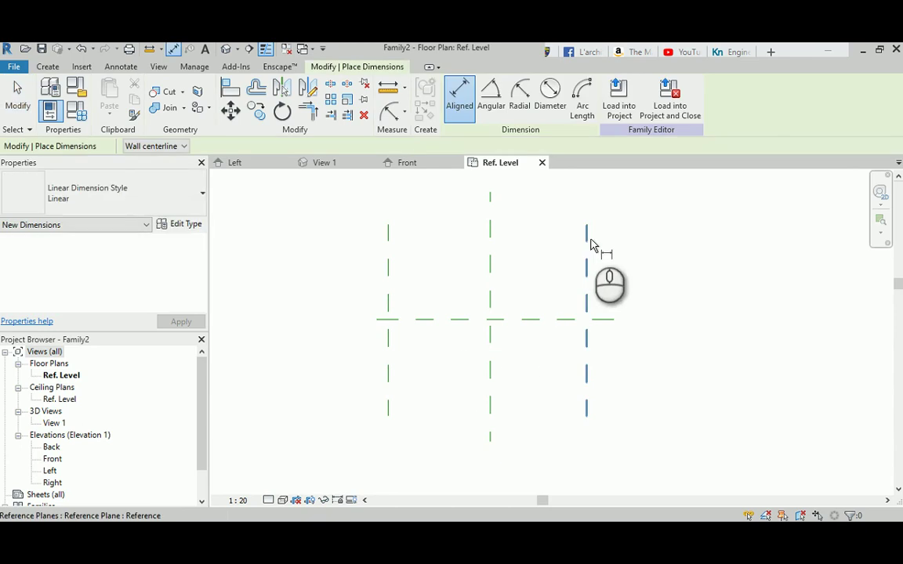
{"action": "left_click", "coordinate": [590, 241]}
{"action": "left_click", "coordinate": [491, 236]}
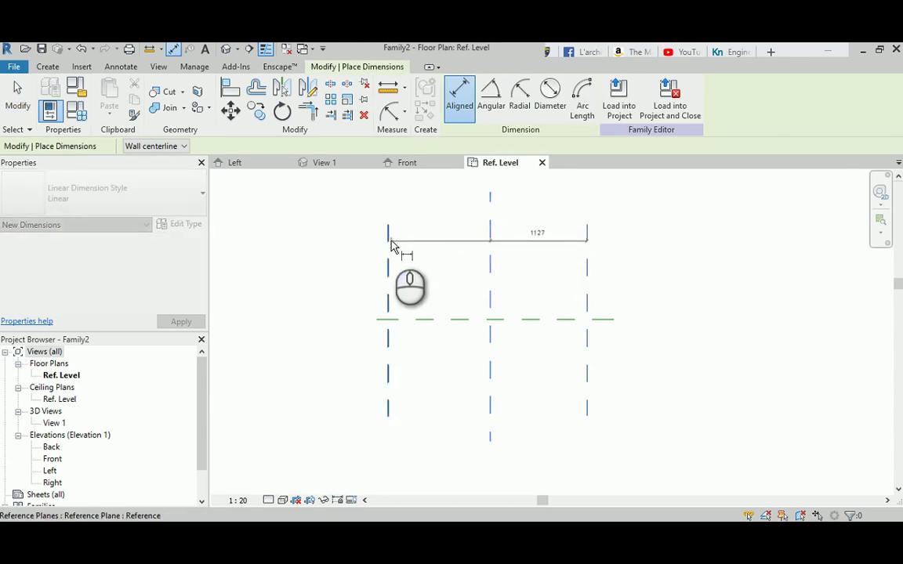
{"action": "left_click", "coordinate": [389, 239]}
{"action": "left_click", "coordinate": [338, 238]}
{"action": "left_click", "coordinate": [488, 215]}
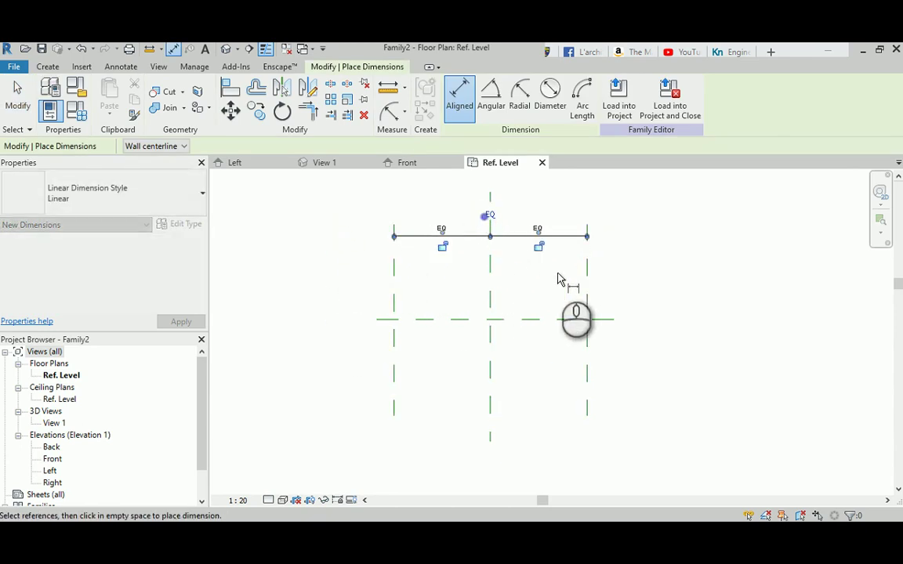
Add an overall aligned dimension between the two outer vertical reference planes, above the equal-spacing dimension.
{"action": "left_click", "coordinate": [588, 266]}
{"action": "left_click", "coordinate": [393, 261]}
{"action": "left_click", "coordinate": [411, 213]}
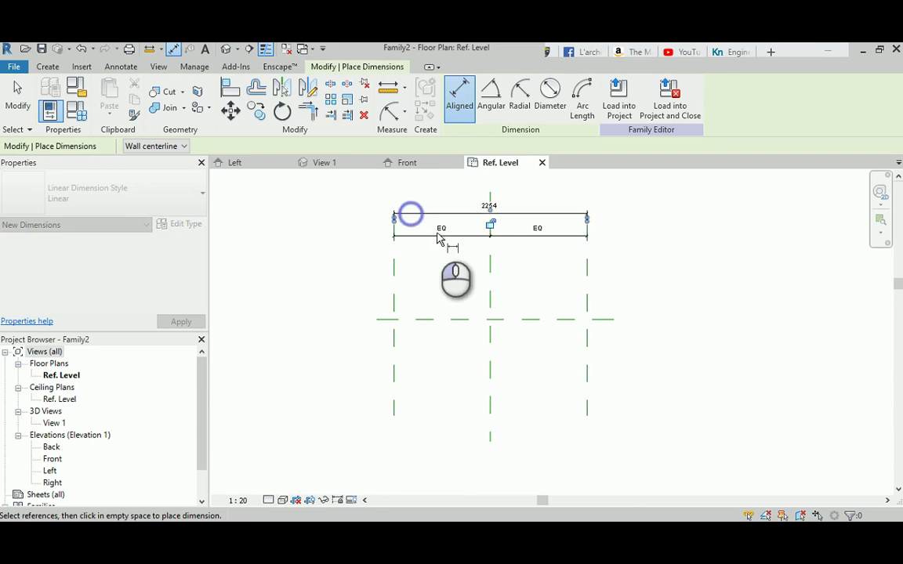
{"action": "scroll", "coordinate": [587, 247], "scroll_direction": "up", "scroll_amount": 3}
{"action": "key", "text": "Escape"}
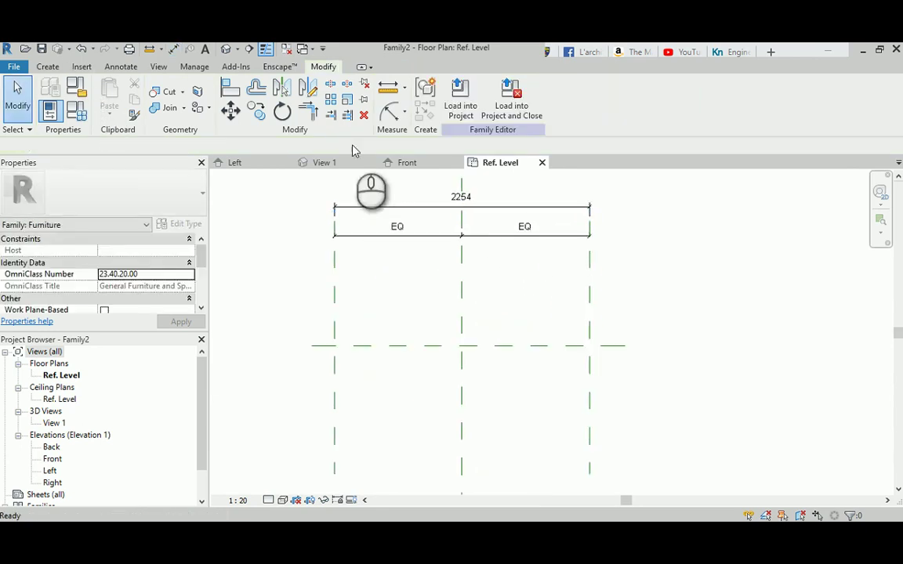
Label the overall horizontal dimension with a new type parameter named Length, grouped under General.
{"action": "left_click", "coordinate": [404, 210]}
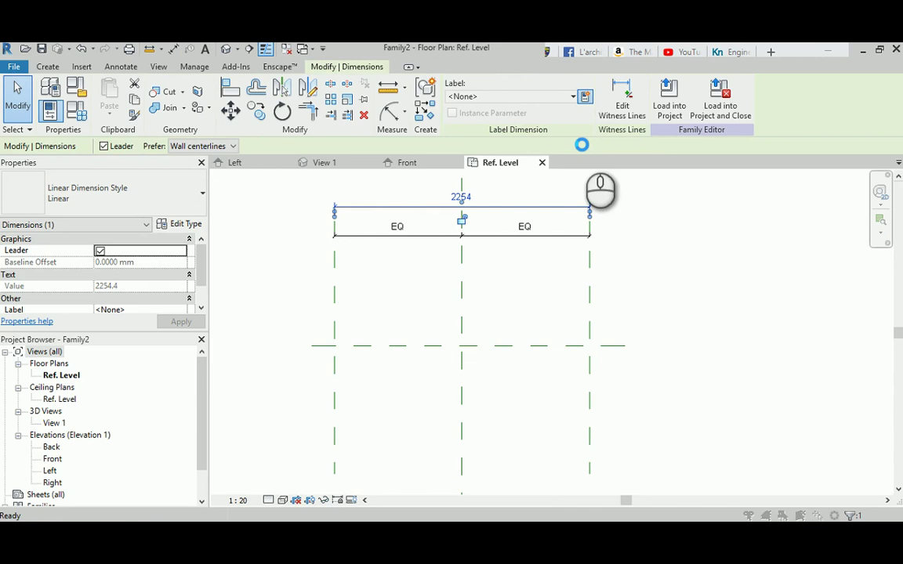
{"action": "left_click", "coordinate": [584, 97]}
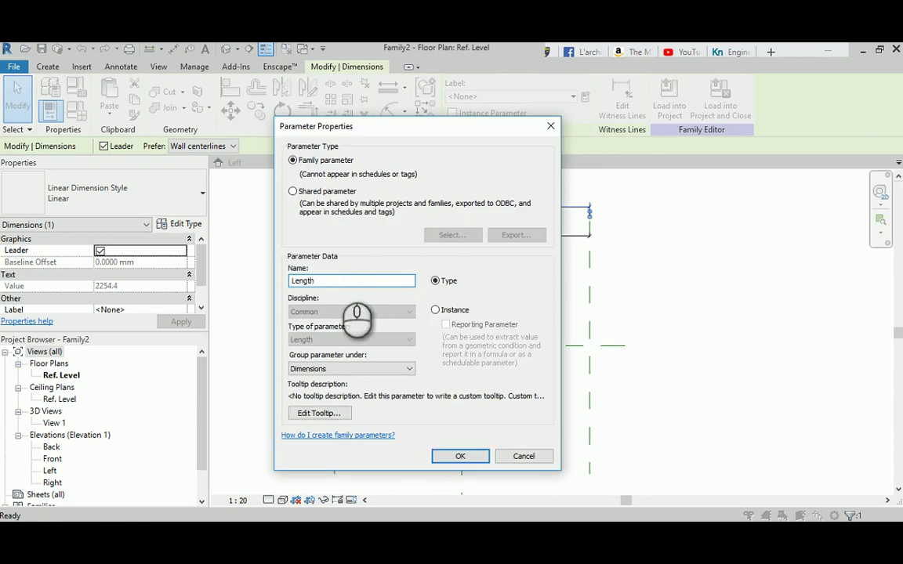
{"action": "left_click", "coordinate": [313, 369]}
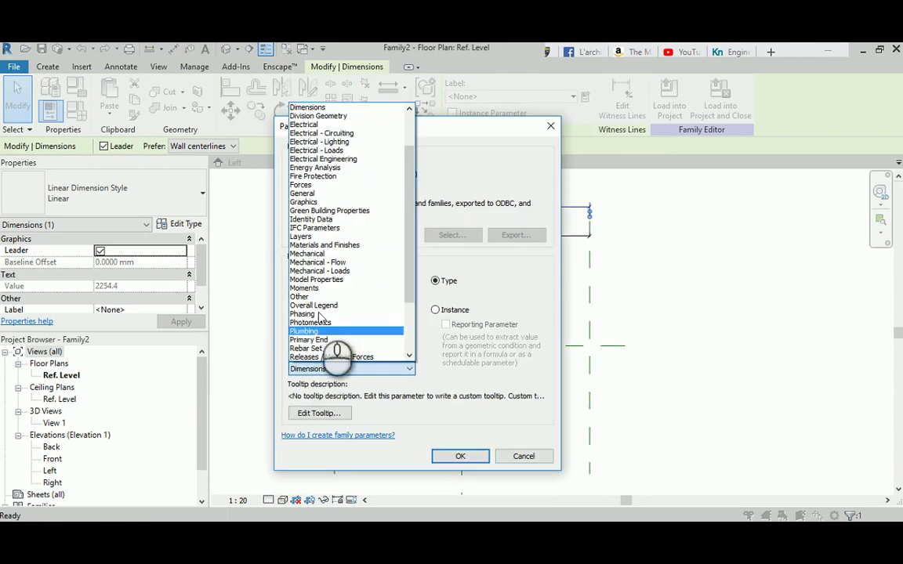
{"action": "left_click", "coordinate": [304, 194]}
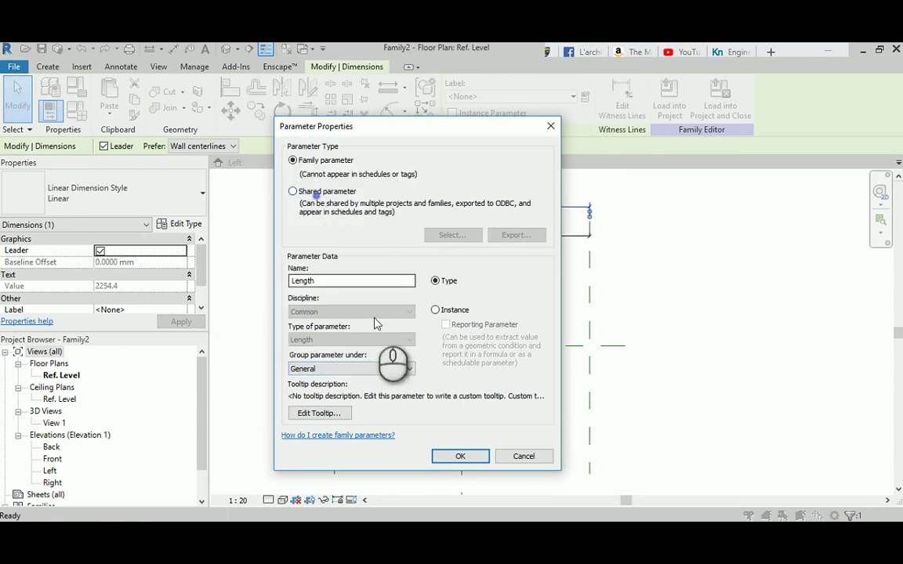
{"action": "left_click", "coordinate": [446, 461]}
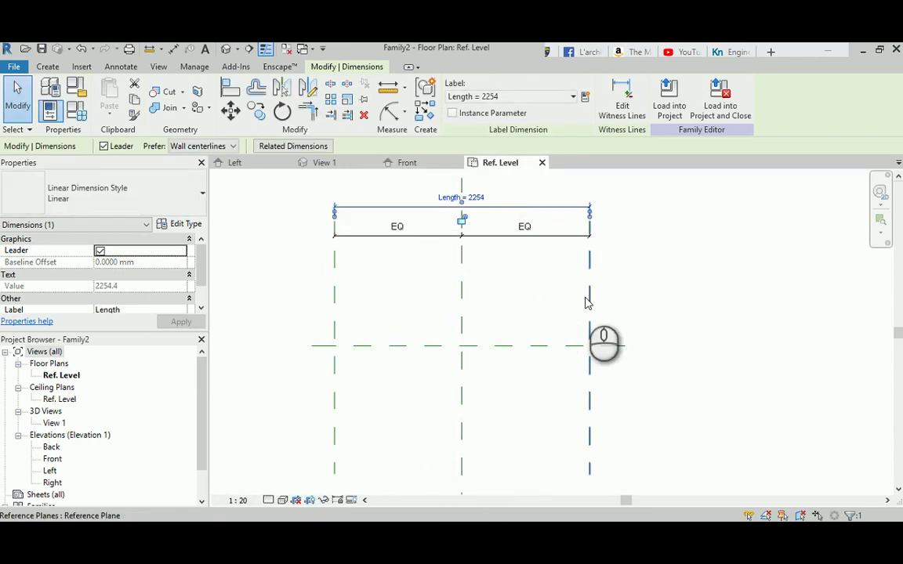
Draw horizontal reference planes about 653 mm above and 647 mm below the horizontal centre plane, extending past both outer vertical planes.
{"action": "left_click", "coordinate": [47, 67]}
{"action": "left_click", "coordinate": [705, 98]}
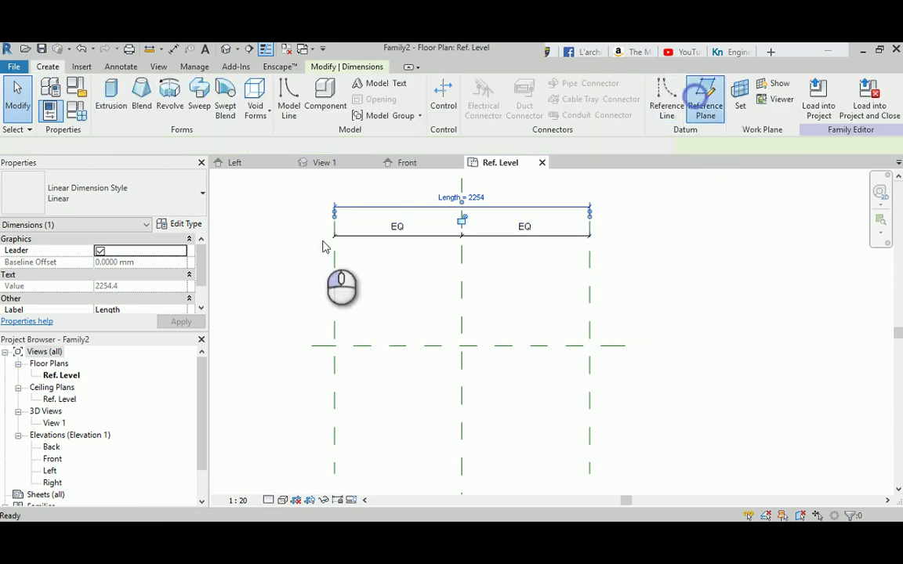
{"action": "left_click", "coordinate": [301, 272]}
{"action": "left_click", "coordinate": [639, 273]}
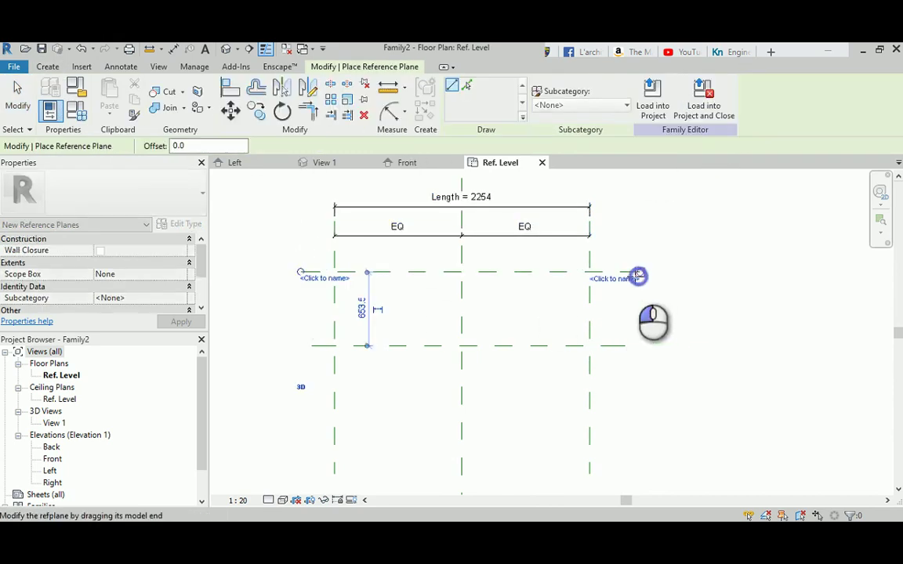
{"action": "left_click", "coordinate": [306, 421]}
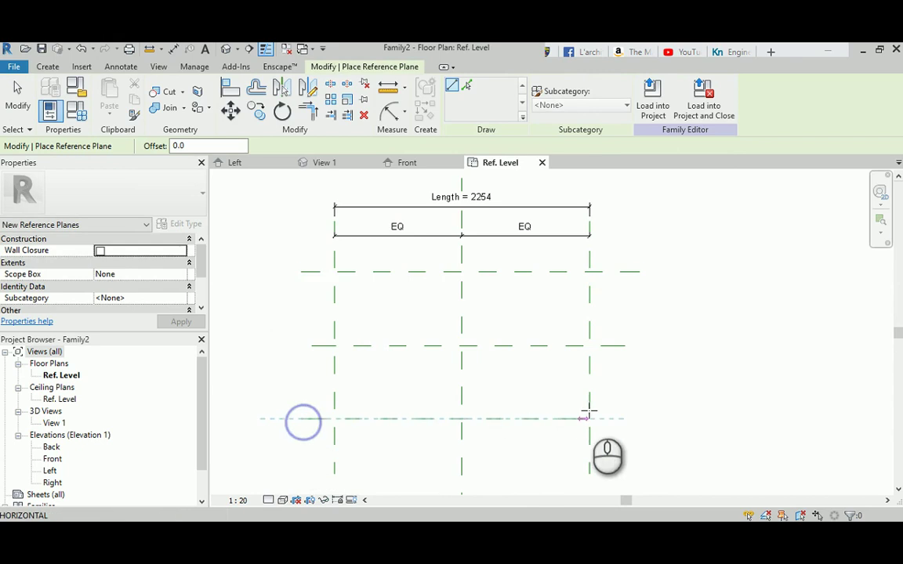
{"action": "left_click", "coordinate": [636, 419]}
{"action": "key", "text": "Escape"}
{"action": "key", "text": "Escape"}
Dimension the three horizontal reference planes in one chain and make the two spacings equal.
{"action": "key", "text": "d"}
{"action": "key", "text": "i"}
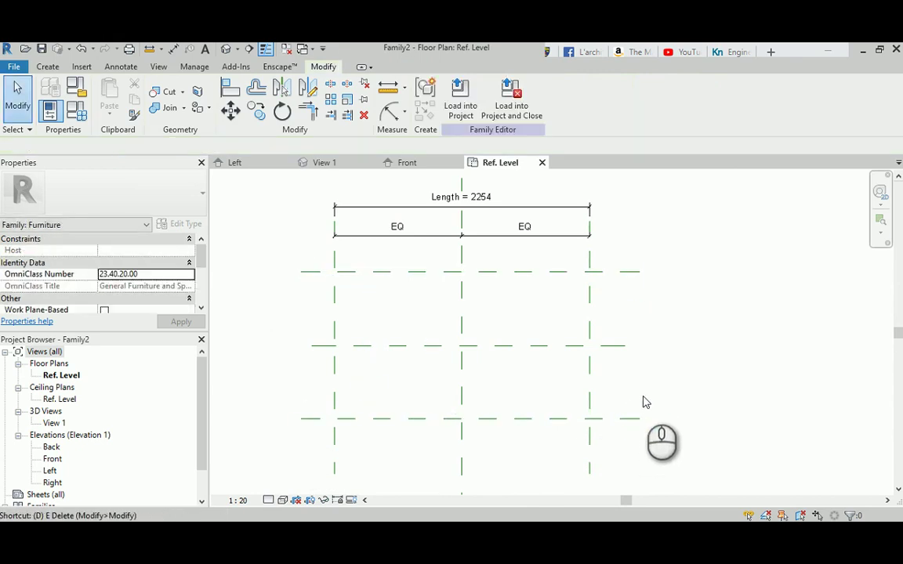
{"action": "left_click", "coordinate": [636, 420]}
{"action": "left_click", "coordinate": [627, 346]}
{"action": "left_click", "coordinate": [628, 271]}
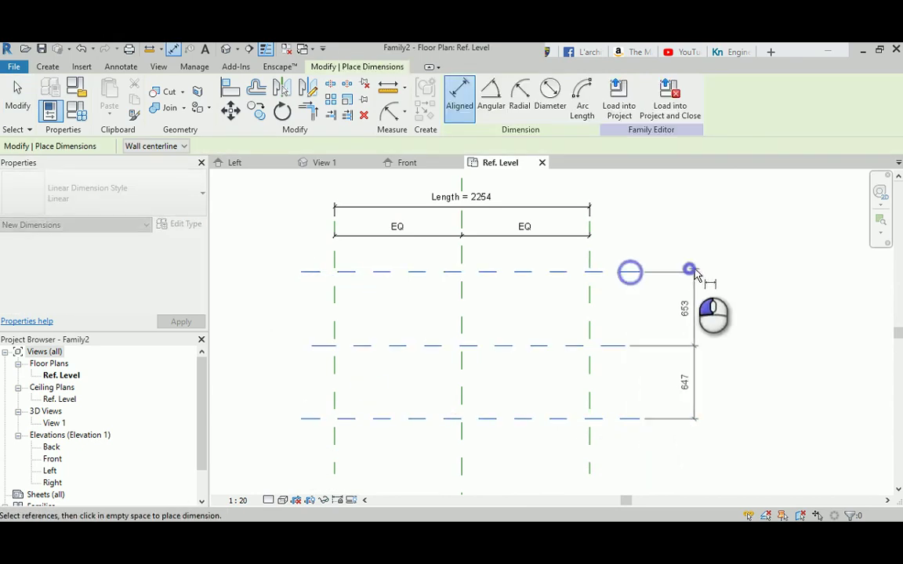
{"action": "left_click", "coordinate": [696, 306]}
{"action": "left_click", "coordinate": [722, 346]}
Add an overall aligned dimension between the two outer horizontal reference planes, outside the equal-spacing dimension.
{"action": "left_click", "coordinate": [618, 418]}
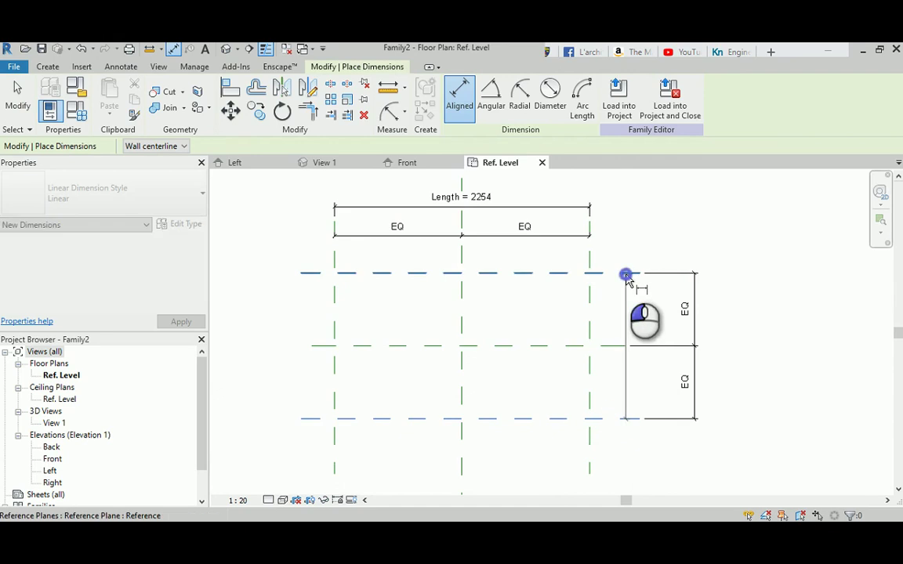
{"action": "left_click", "coordinate": [627, 273]}
{"action": "left_click", "coordinate": [727, 312]}
{"action": "key", "text": "Escape"}
{"action": "key", "text": "Escape"}
Place the overall vertical dimension outside the equal-spacing one and label it with a new type parameter named Depth, grouped under General.
{"action": "left_click", "coordinate": [718, 337]}
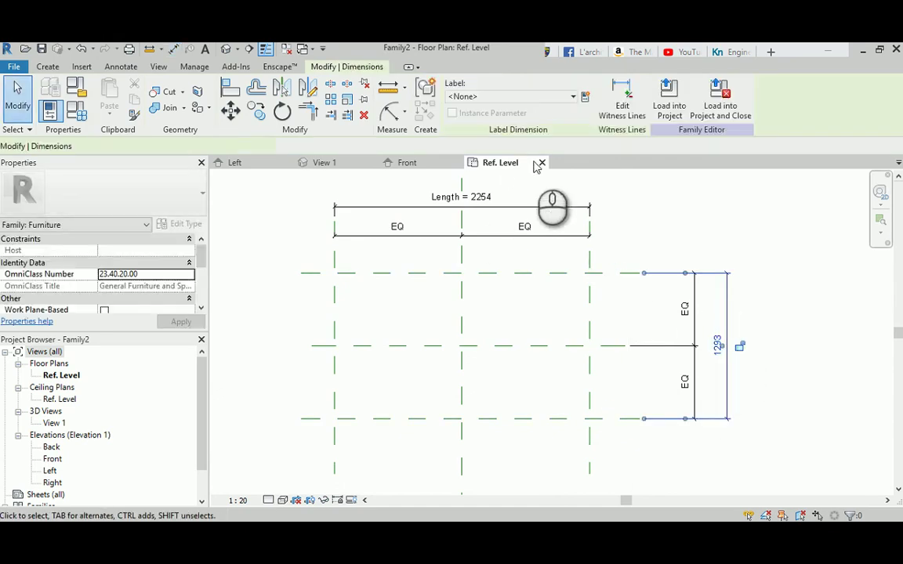
{"action": "left_click", "coordinate": [586, 98]}
{"action": "type", "text": "D"}
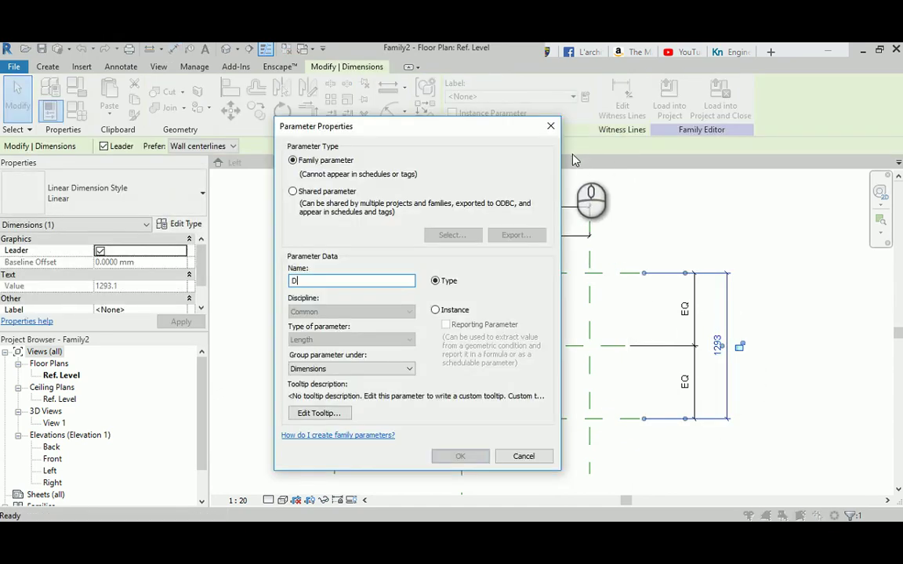
{"action": "type", "text": "epth"}
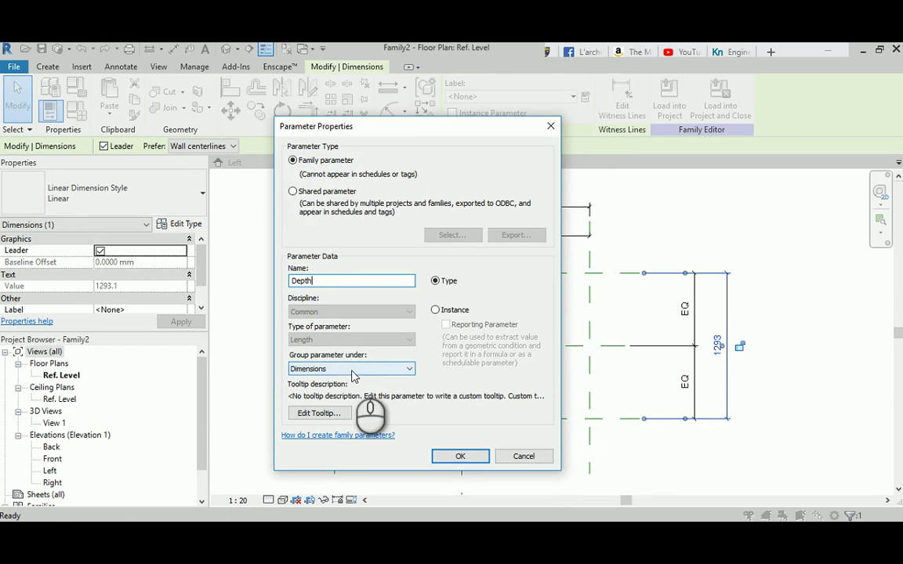
{"action": "left_click", "coordinate": [352, 375]}
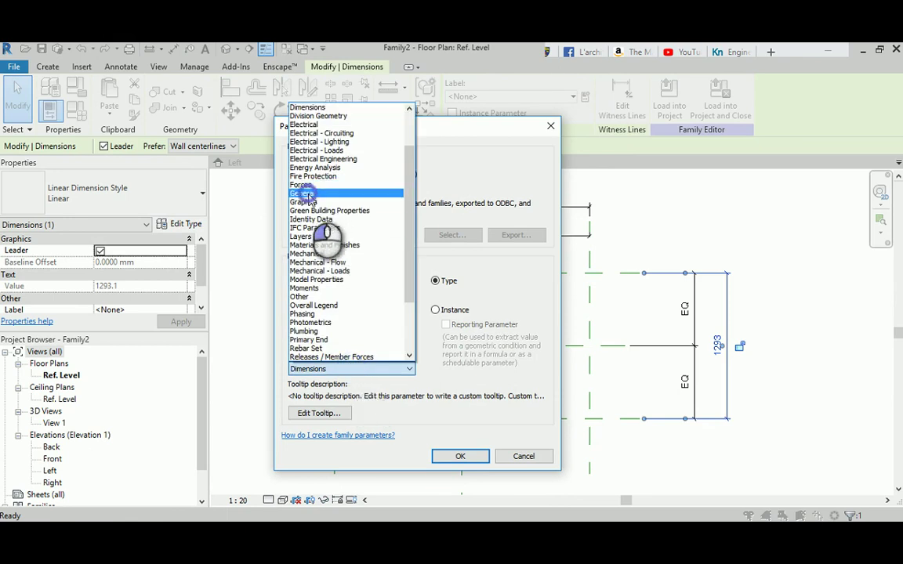
{"action": "left_click", "coordinate": [307, 196]}
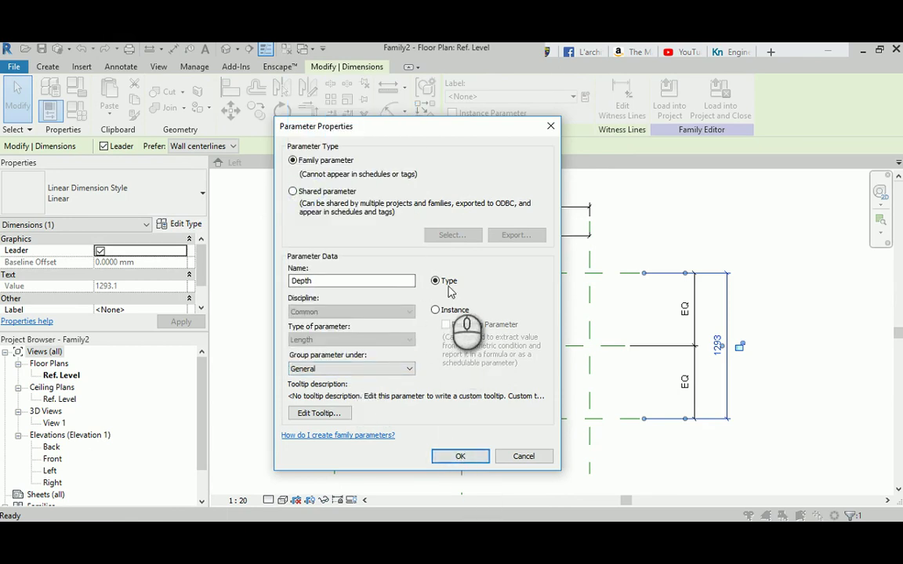
{"action": "left_click", "coordinate": [460, 456]}
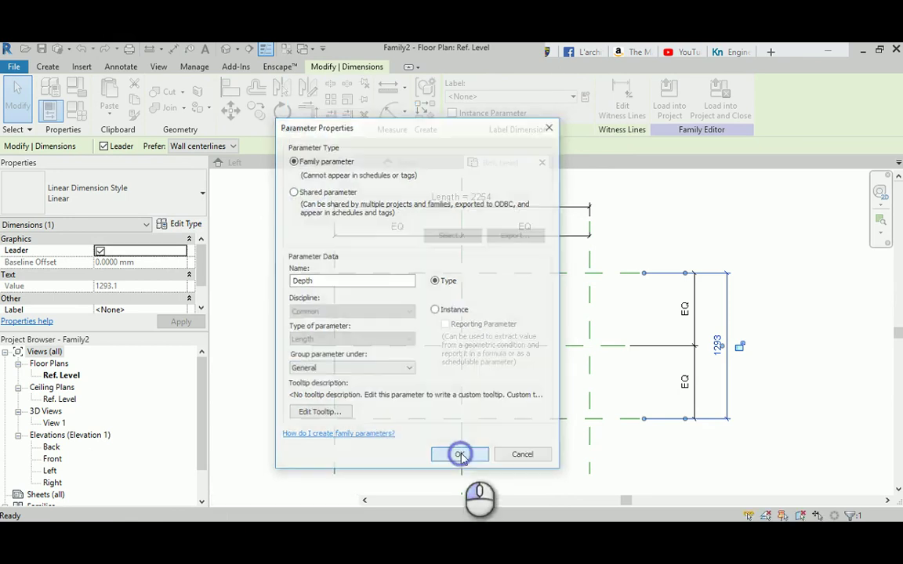
{"action": "middle_click_drag", "start_coordinate": [583, 271], "coordinate": [622, 296]}
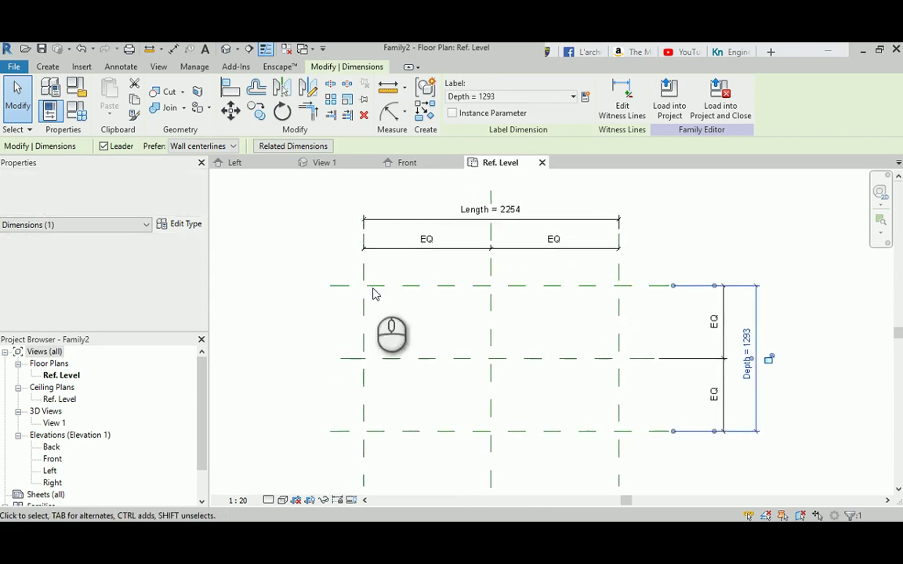
{"action": "left_click", "coordinate": [298, 260]}
{"action": "scroll", "coordinate": [317, 272], "scroll_direction": "up", "scroll_amount": 1}
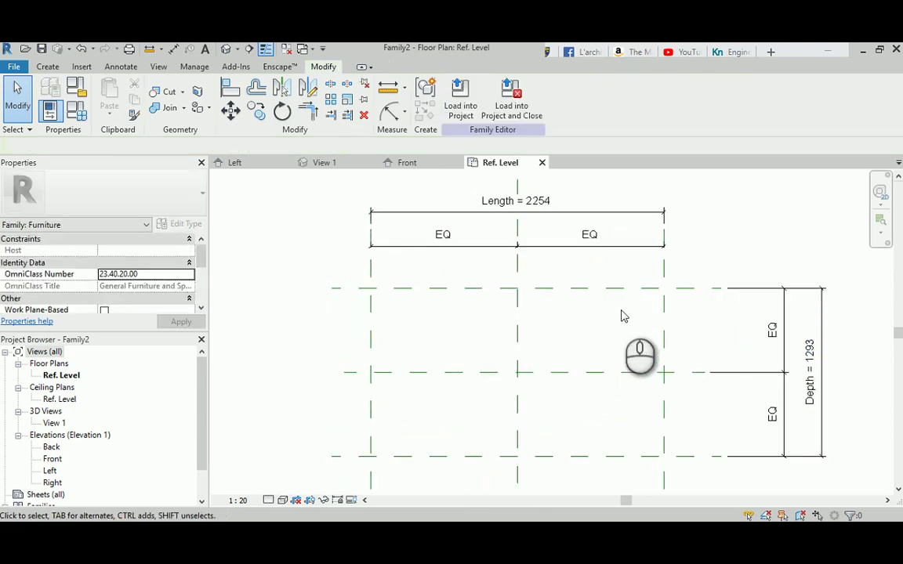
Test the reference plane framework by applying a Depth value of 1500 mm in the family types.
{"action": "left_click", "coordinate": [76, 110]}
{"action": "left_click", "coordinate": [192, 195]}
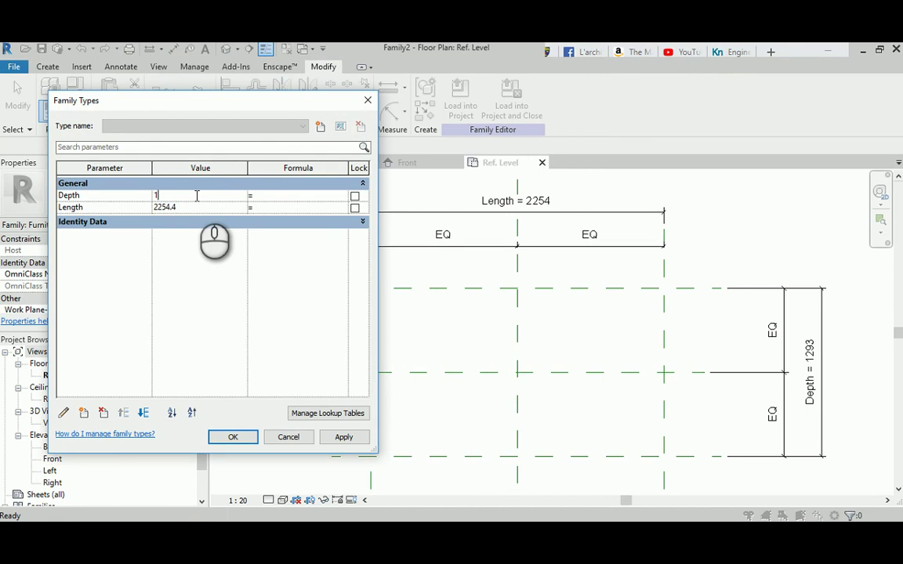
{"action": "left_click", "coordinate": [342, 438]}
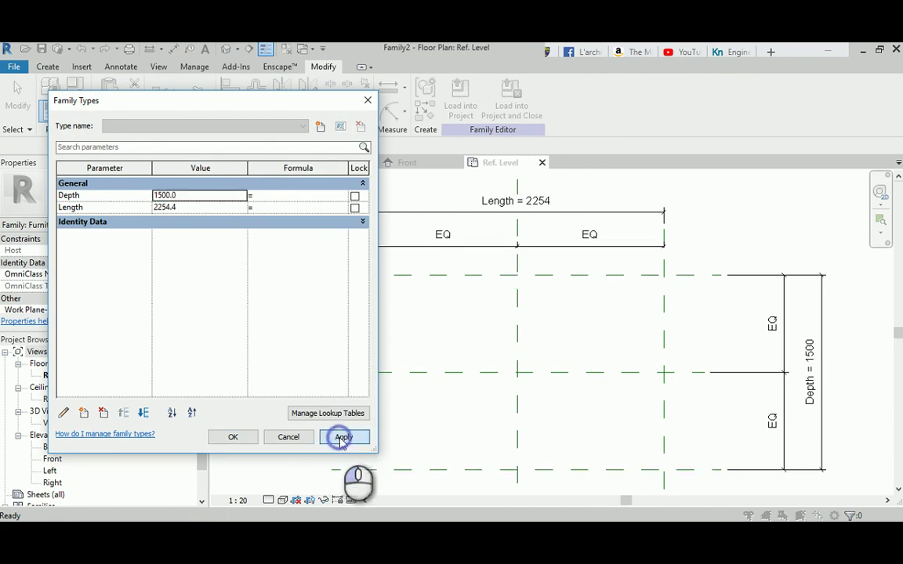
Set the family's Depth parameter to 800 mm and its Length parameter to 1500 mm.
{"action": "left_click", "coordinate": [188, 195]}
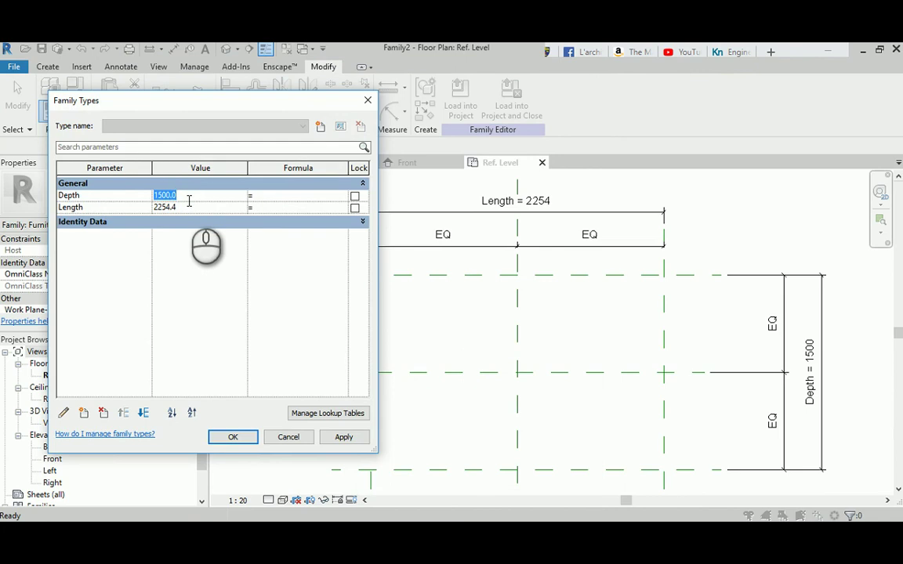
{"action": "type", "text": "800"}
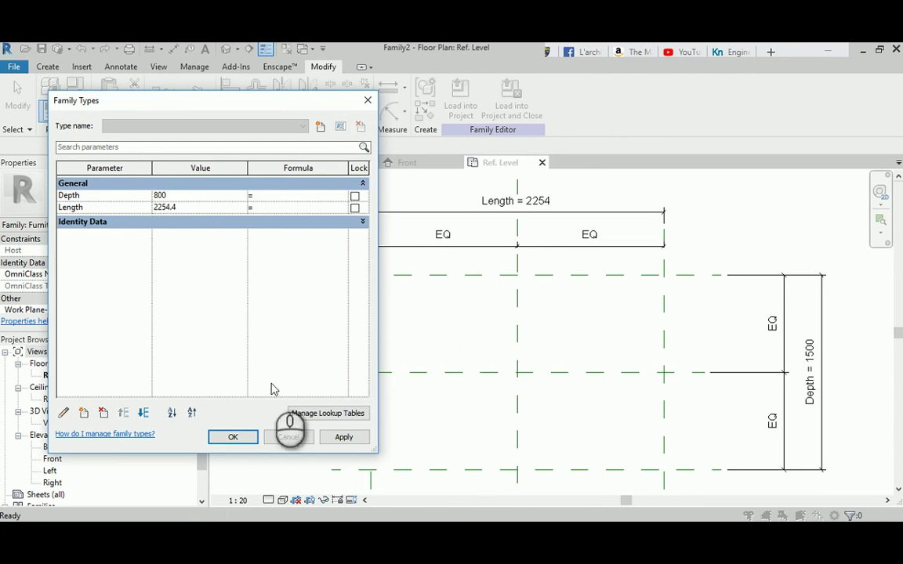
{"action": "left_click", "coordinate": [343, 436]}
{"action": "left_click", "coordinate": [197, 207]}
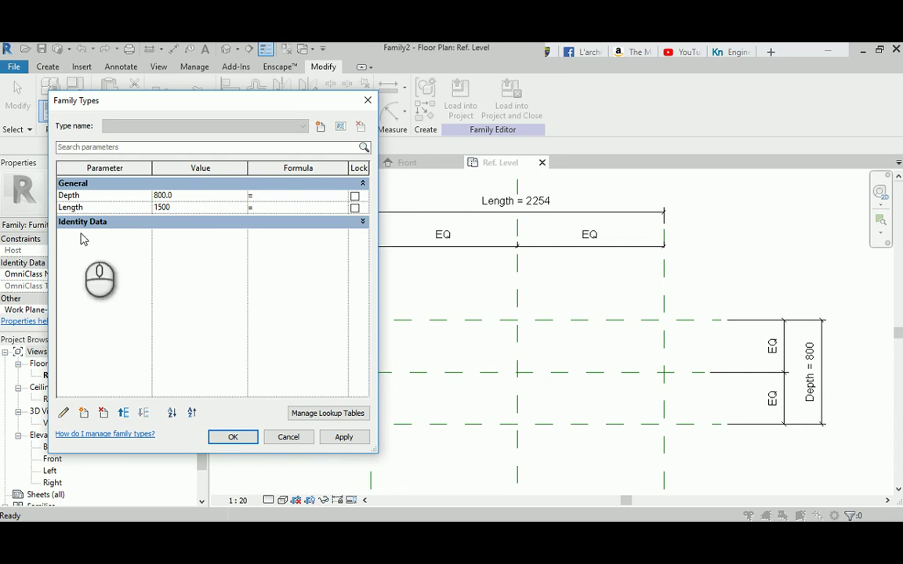
{"action": "left_click", "coordinate": [343, 437]}
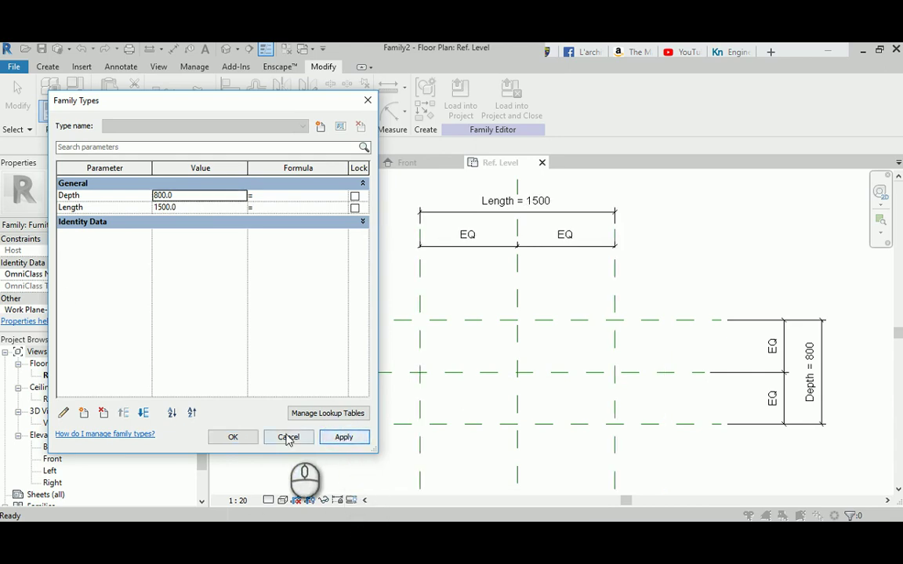
{"action": "left_click", "coordinate": [233, 437]}
Set the Ref. Level plan view's scale to 1:10.
{"action": "scroll", "coordinate": [544, 373], "scroll_direction": "up", "scroll_amount": 1}
{"action": "middle_click_drag", "start_coordinate": [501, 382], "coordinate": [517, 371]}
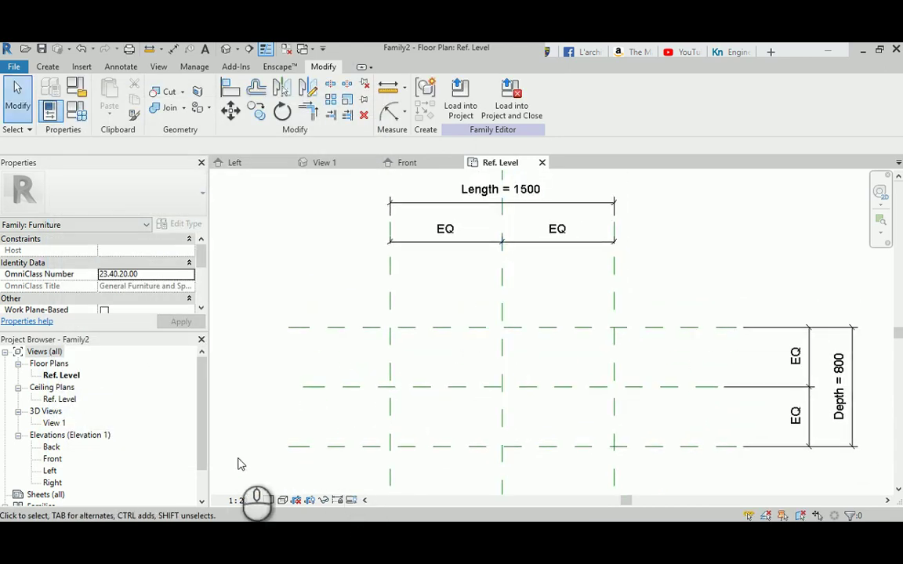
{"action": "left_click", "coordinate": [238, 500]}
{"action": "left_click", "coordinate": [249, 354]}
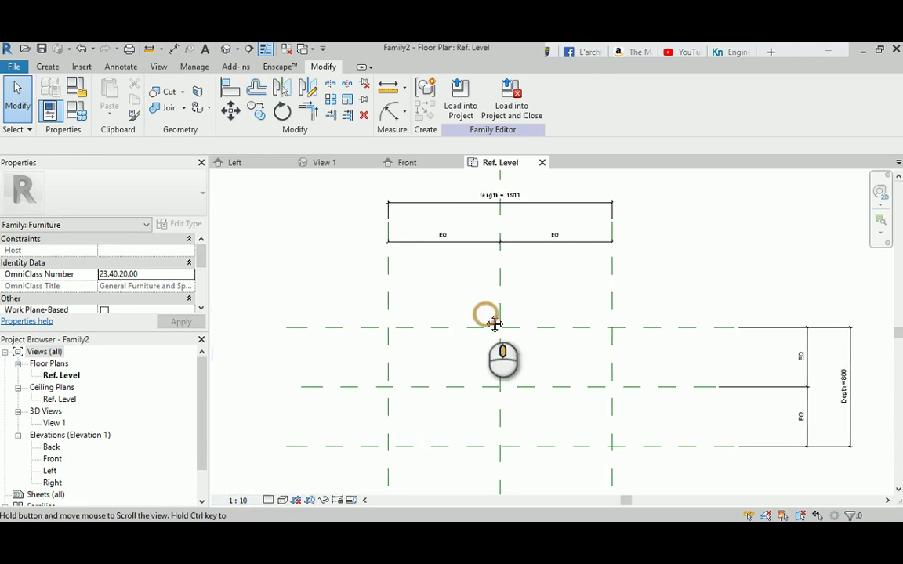
{"action": "scroll", "coordinate": [490, 318], "scroll_direction": "up", "scroll_amount": 2}
{"action": "mouse_move", "coordinate": [566, 354]}
{"action": "middle_mouse_down"}
{"action": "mouse_move", "coordinate": [563, 332]}
{"action": "mouse_move", "coordinate": [529, 405]}
{"action": "mouse_move", "coordinate": [526, 339]}
{"action": "mouse_move", "coordinate": [562, 352]}
{"action": "mouse_move", "coordinate": [566, 343]}
{"action": "middle_mouse_up"}
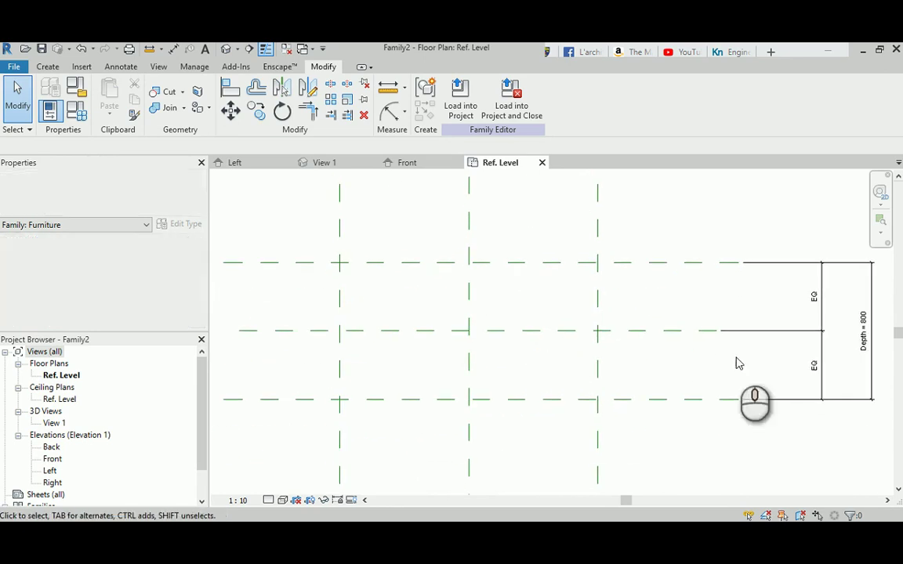
{"action": "scroll", "coordinate": [823, 348], "scroll_direction": "up", "scroll_amount": 1}
{"action": "scroll", "coordinate": [822, 349], "scroll_direction": "down", "scroll_amount": 1}
{"action": "middle_click_drag", "start_coordinate": [469, 322], "coordinate": [481, 392]}
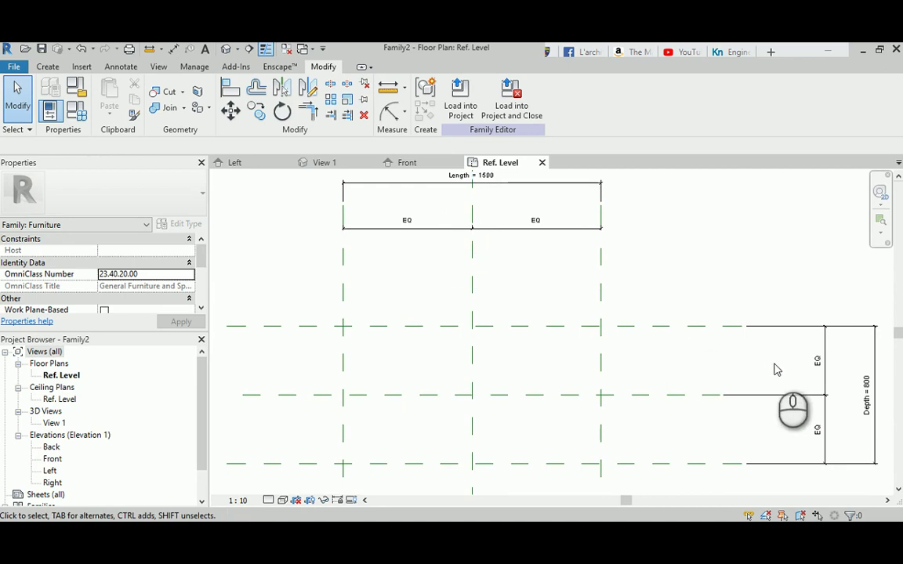
{"action": "middle_click_drag", "start_coordinate": [599, 394], "coordinate": [584, 367]}
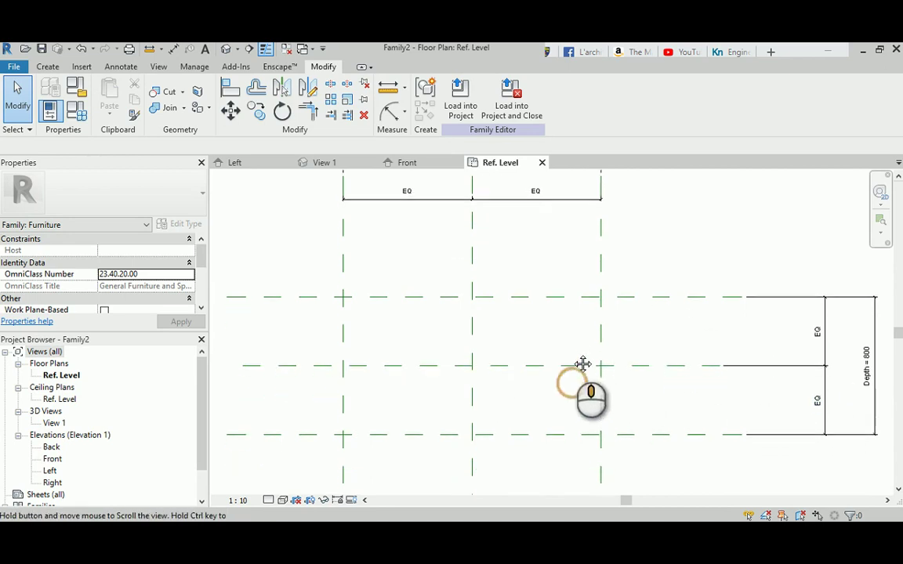
{"action": "key", "text": "alt+Tab"}
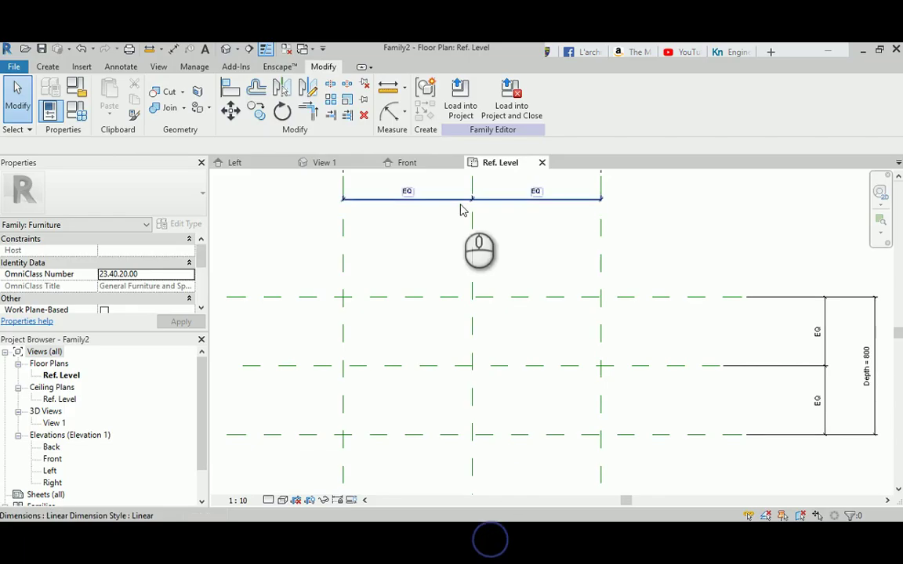
Draw two vertical reference planes, about 238 mm inside the right outer plane and about 240 mm inside the left outer plane.
{"action": "left_click", "coordinate": [18, 98]}
{"action": "left_click", "coordinate": [47, 67]}
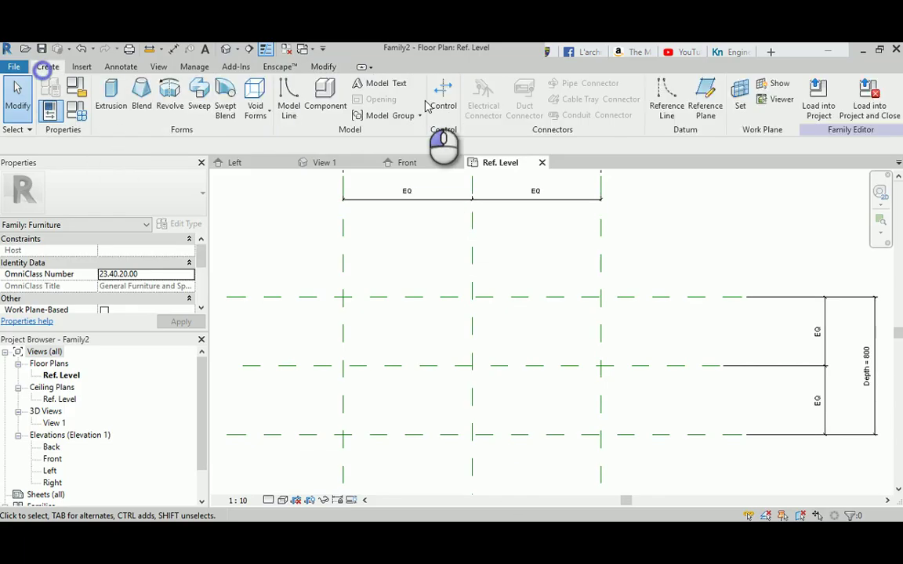
{"action": "left_click", "coordinate": [705, 98]}
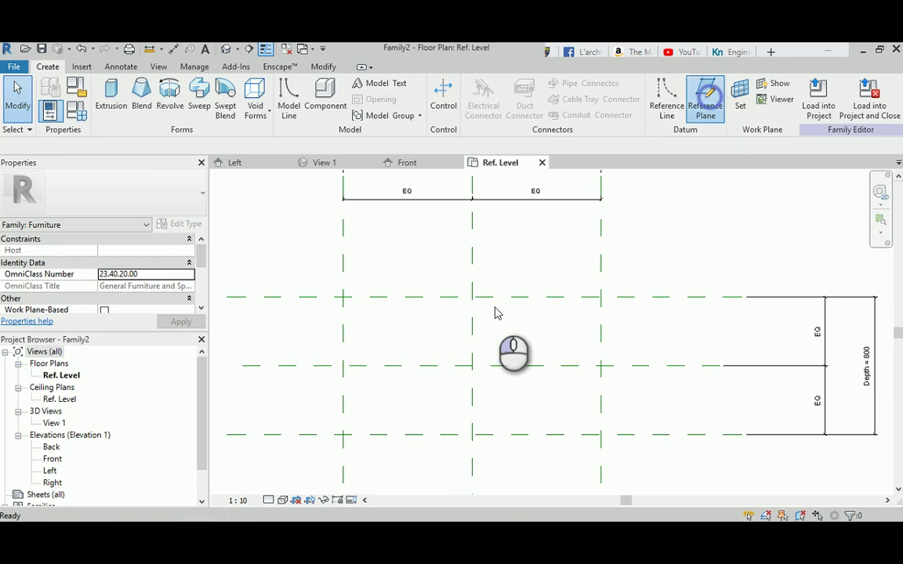
{"action": "left_click", "coordinate": [560, 256]}
{"action": "left_click", "coordinate": [556, 467]}
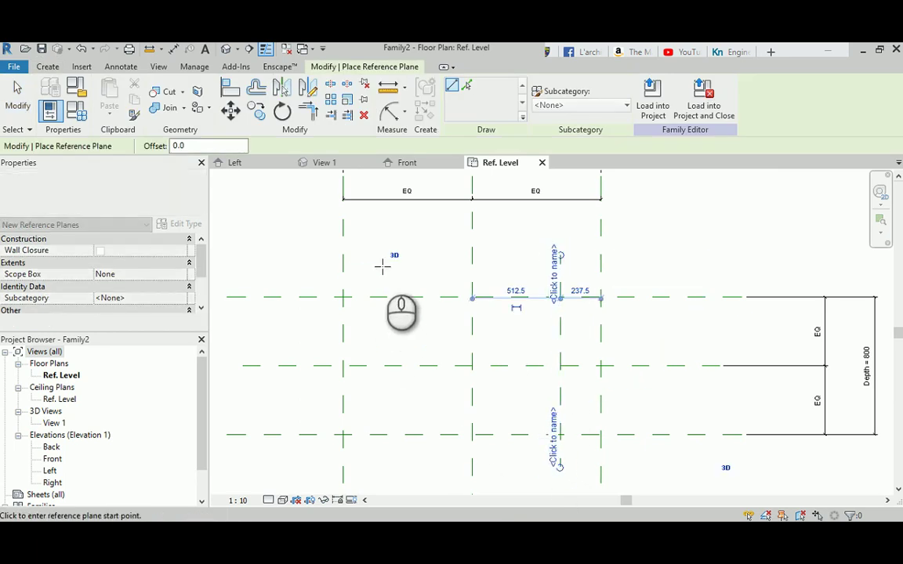
{"action": "left_click", "coordinate": [384, 255]}
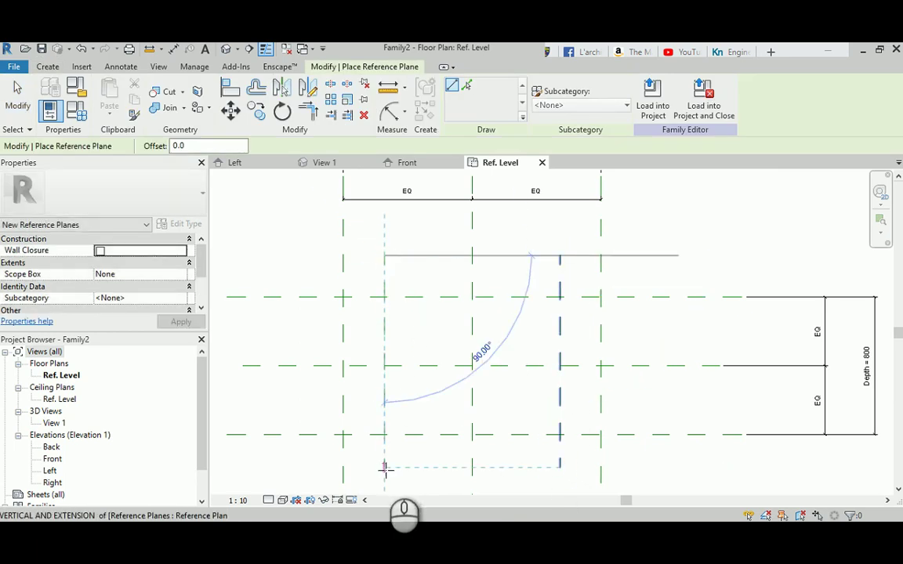
{"action": "left_click", "coordinate": [384, 468]}
{"action": "key", "text": "Escape"}
{"action": "key", "text": "Escape"}
Add an aligned dimension between each inner vertical reference plane and its adjacent outer plane.
{"action": "key", "text": "i"}
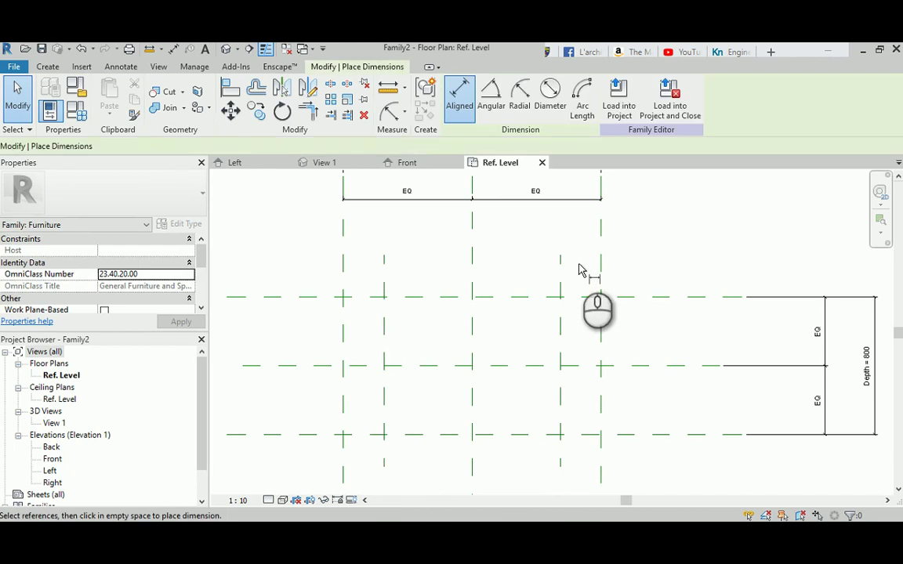
{"action": "left_click", "coordinate": [562, 261]}
{"action": "left_click", "coordinate": [599, 261]}
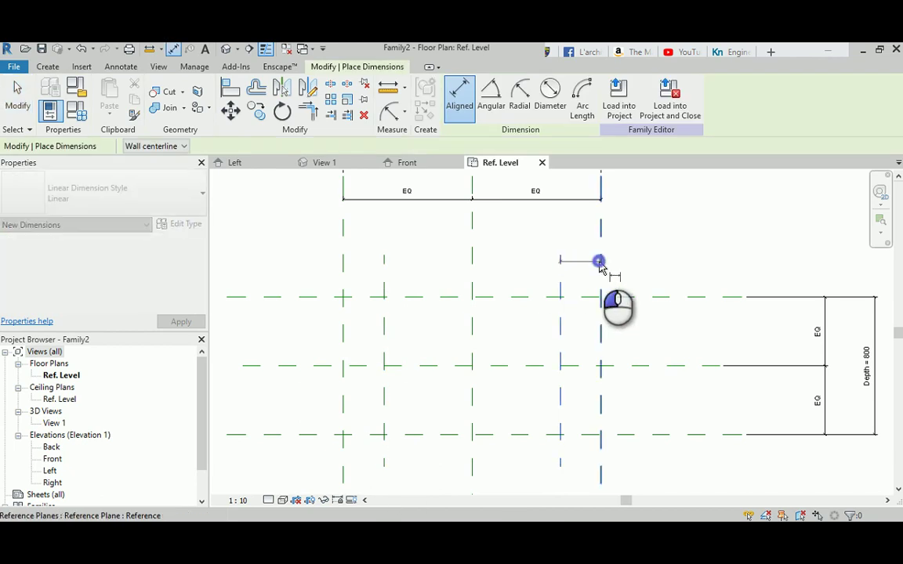
{"action": "left_click", "coordinate": [662, 264]}
{"action": "left_click", "coordinate": [381, 260]}
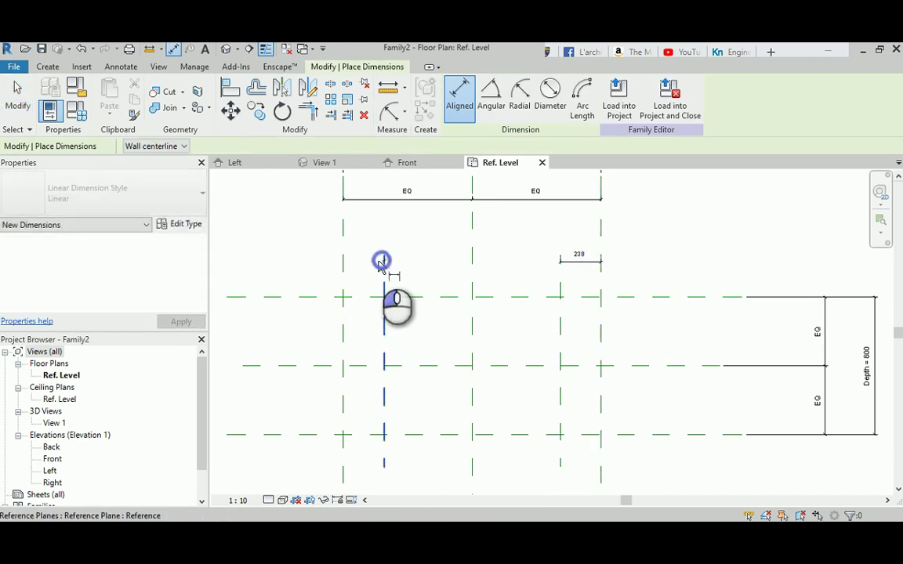
{"action": "left_click", "coordinate": [342, 261]}
{"action": "left_click", "coordinate": [300, 263]}
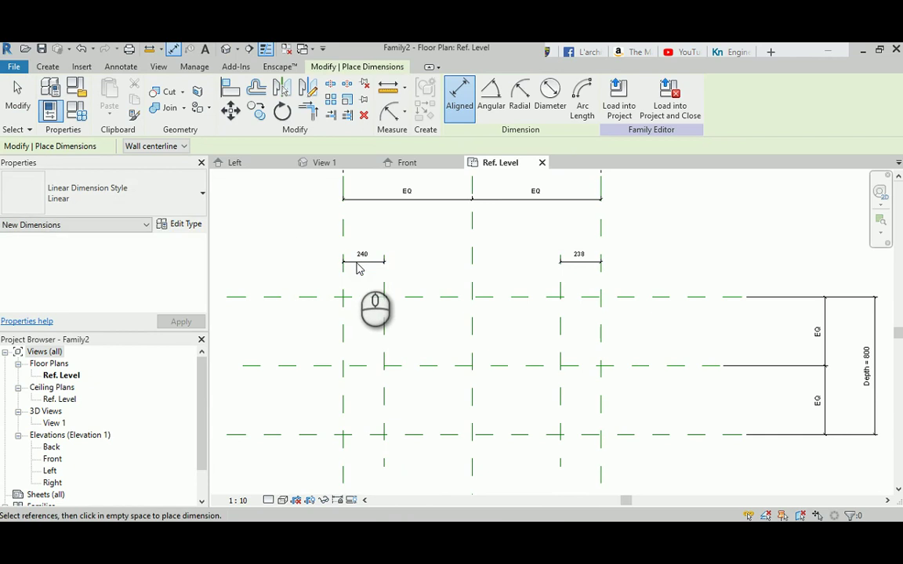
{"action": "key", "text": "Escape"}
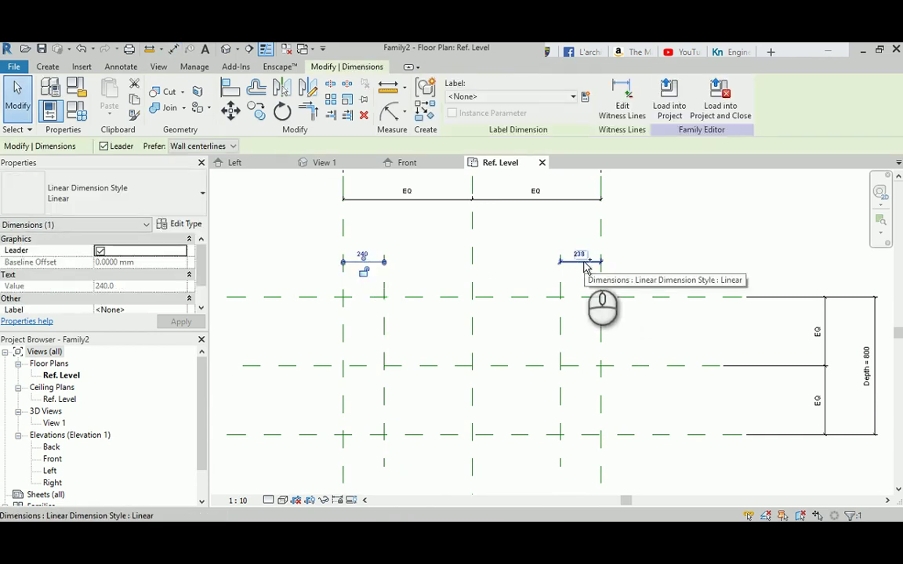
Label both inner-to-outer plane dimensions with a new type parameter named Leg_Length, grouped under Dimensions.
{"action": "left_click", "coordinate": [584, 259], "text": "ctrl"}
{"action": "left_click", "coordinate": [585, 96]}
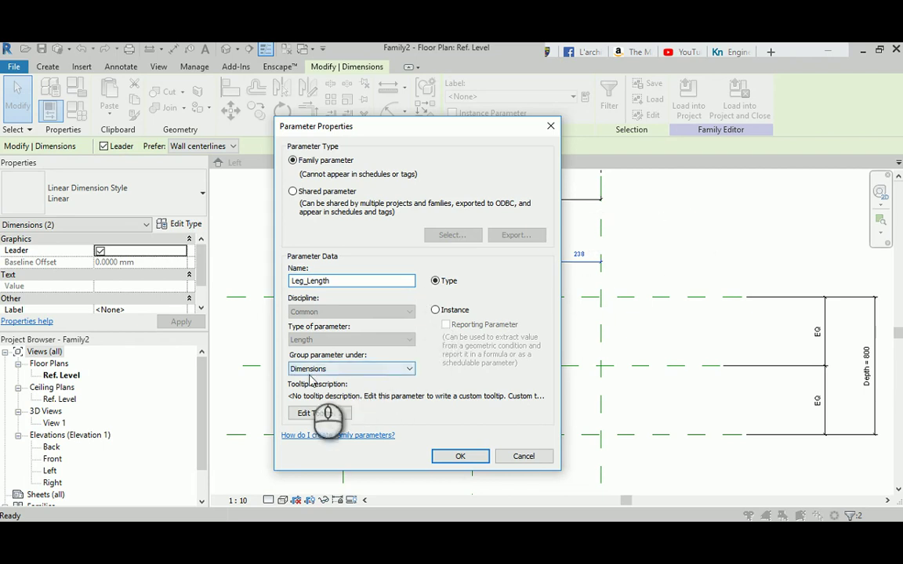
{"action": "left_click", "coordinate": [444, 456]}
{"action": "left_click", "coordinate": [76, 112]}
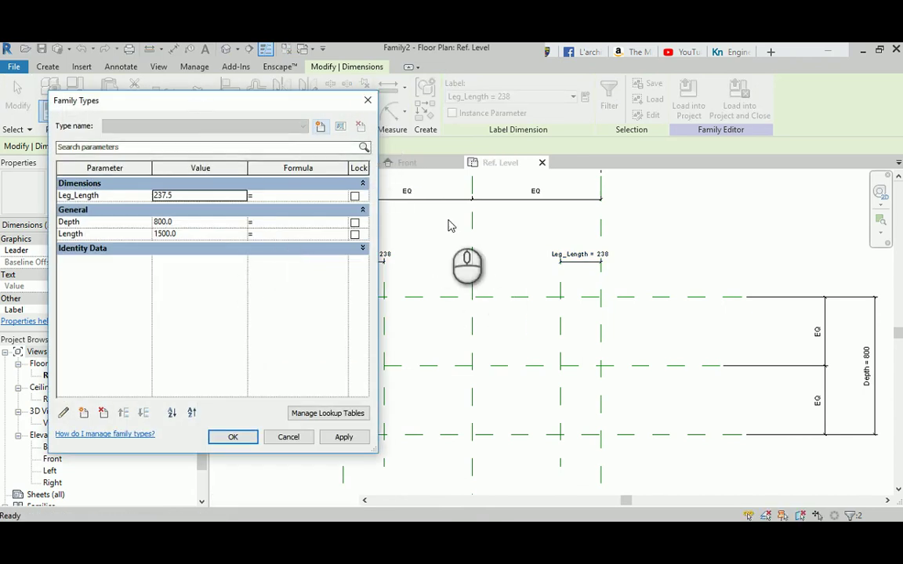
{"action": "key", "text": "Escape"}
{"action": "middle_click_drag", "start_coordinate": [447, 226], "coordinate": [618, 325]}
{"action": "key", "text": "Escape"}
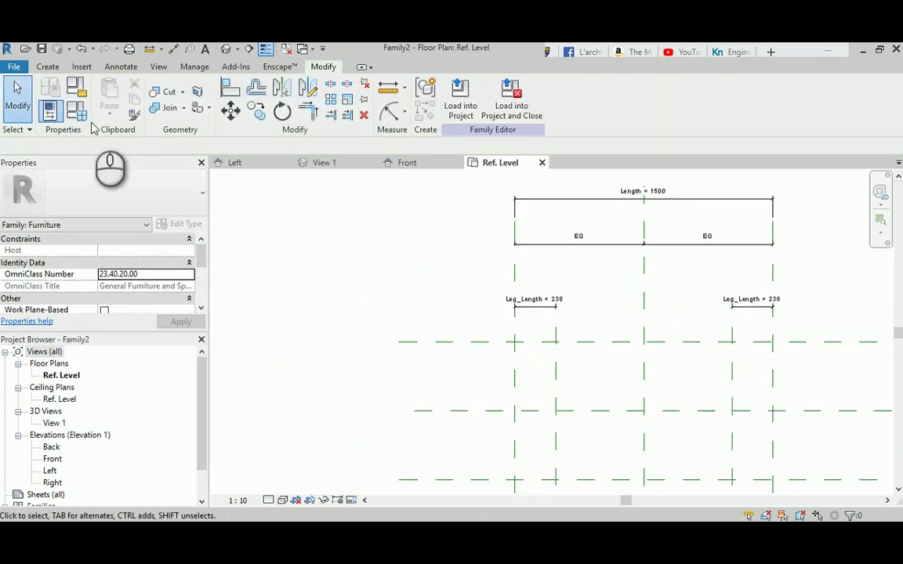
Set the family's Leg_Length parameter to 200 and its Length parameter to 1400, applying both to the reference planes.
{"action": "left_click", "coordinate": [76, 112]}
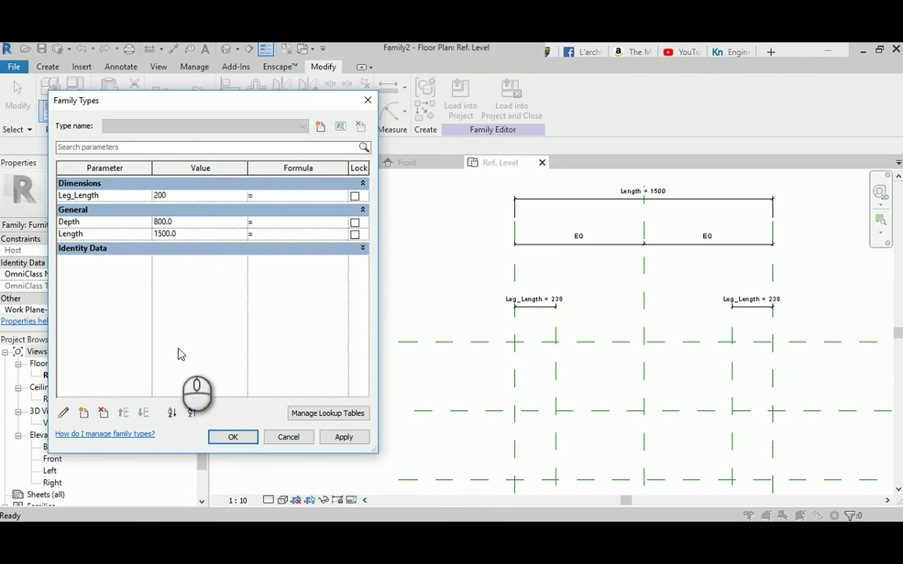
{"action": "left_click", "coordinate": [343, 436]}
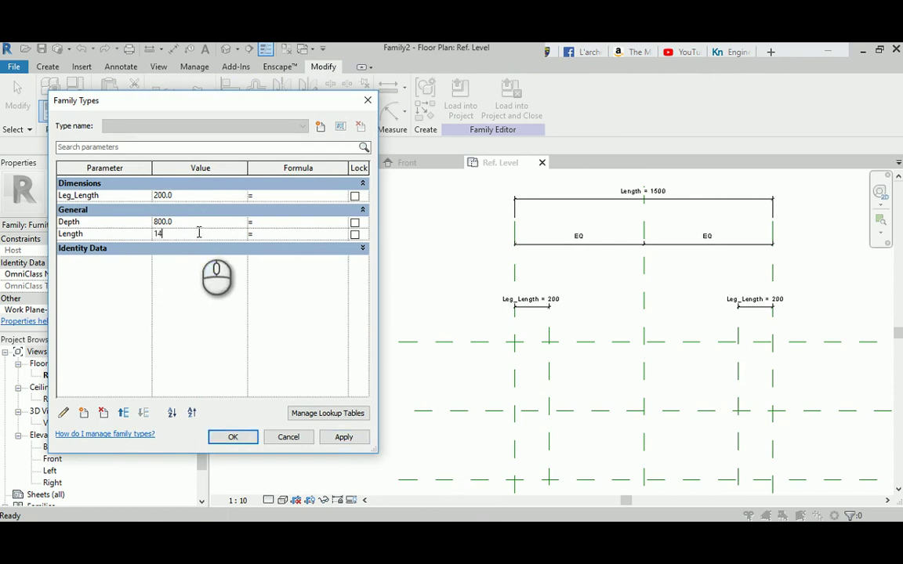
{"action": "left_click", "coordinate": [199, 233]}
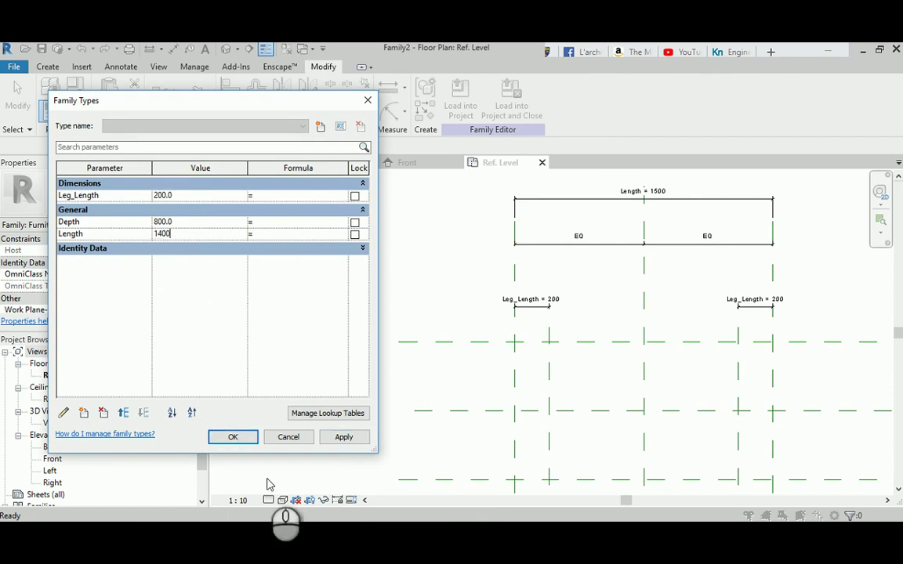
{"action": "left_click", "coordinate": [343, 437]}
{"action": "left_click", "coordinate": [233, 436]}
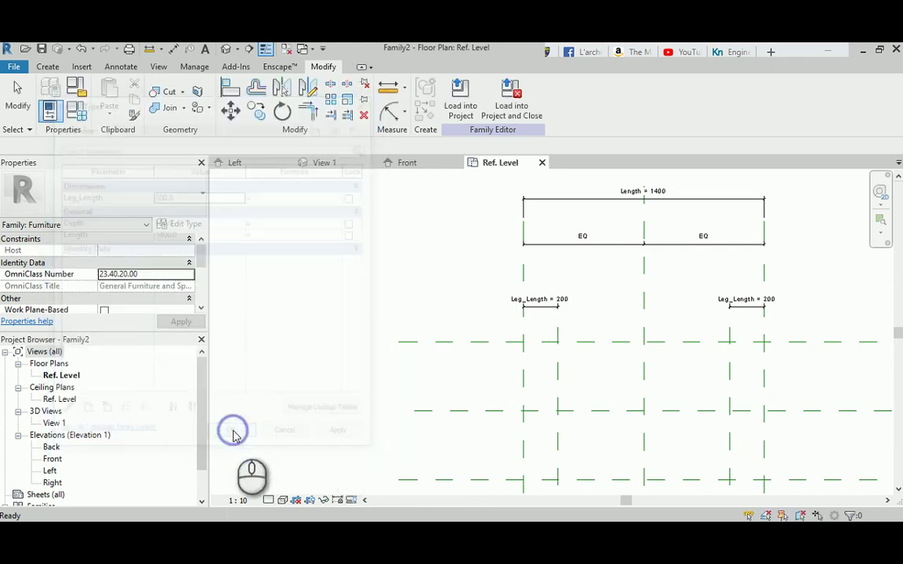
Start an extrusion and sketch lines picked from the two right vertical planes and the front and back planes, locking each line.
{"action": "middle_click_drag", "start_coordinate": [523, 326], "coordinate": [511, 317]}
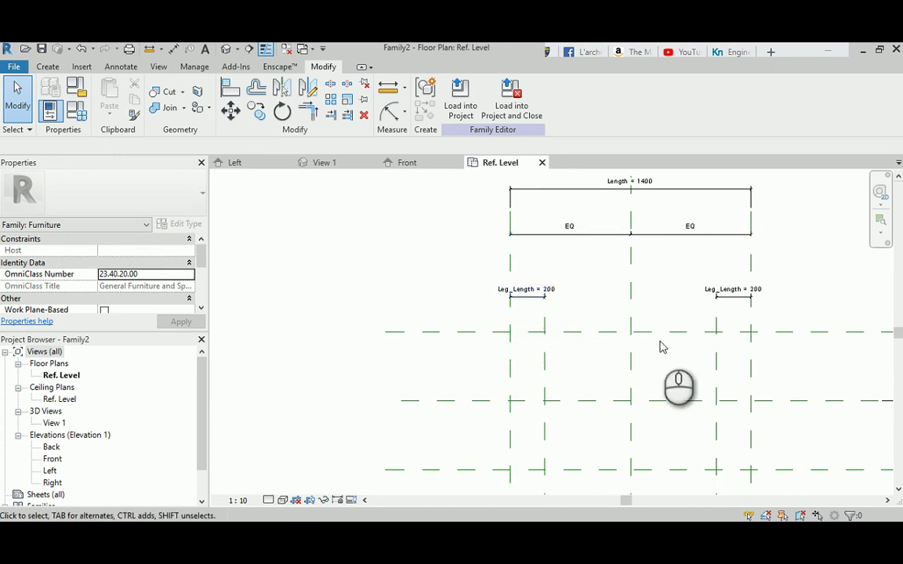
{"action": "middle_click_drag", "start_coordinate": [660, 347], "coordinate": [606, 302]}
{"action": "left_click", "coordinate": [47, 66]}
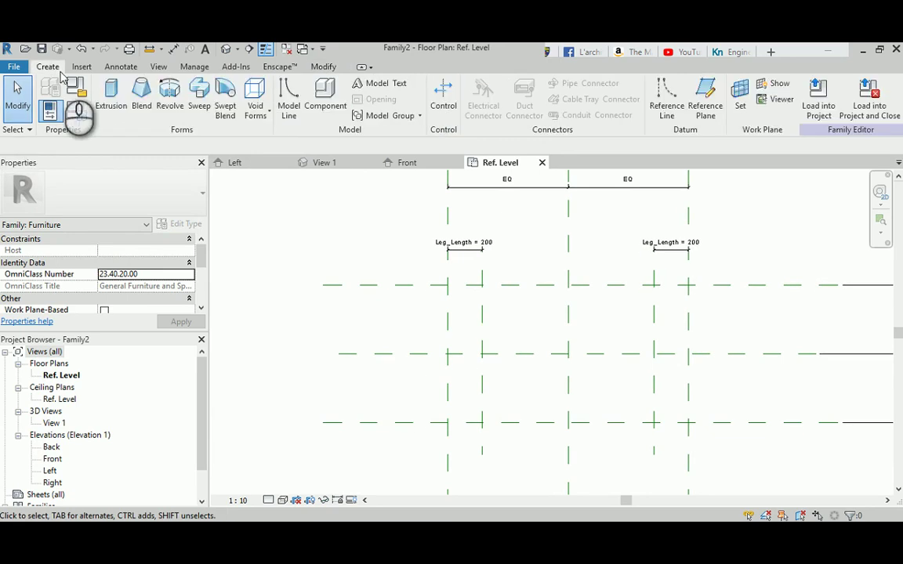
{"action": "left_click", "coordinate": [110, 88]}
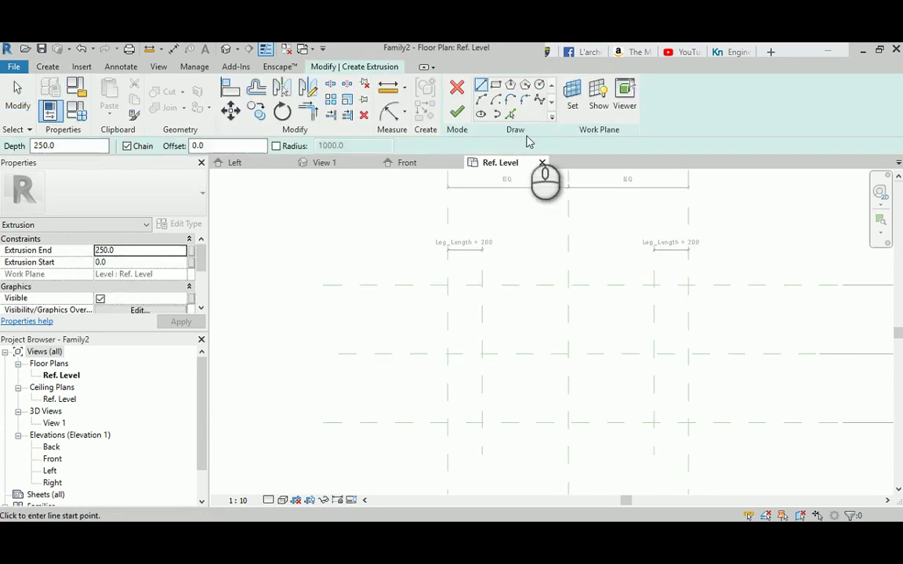
{"action": "left_click", "coordinate": [510, 115]}
{"action": "left_click", "coordinate": [614, 285]}
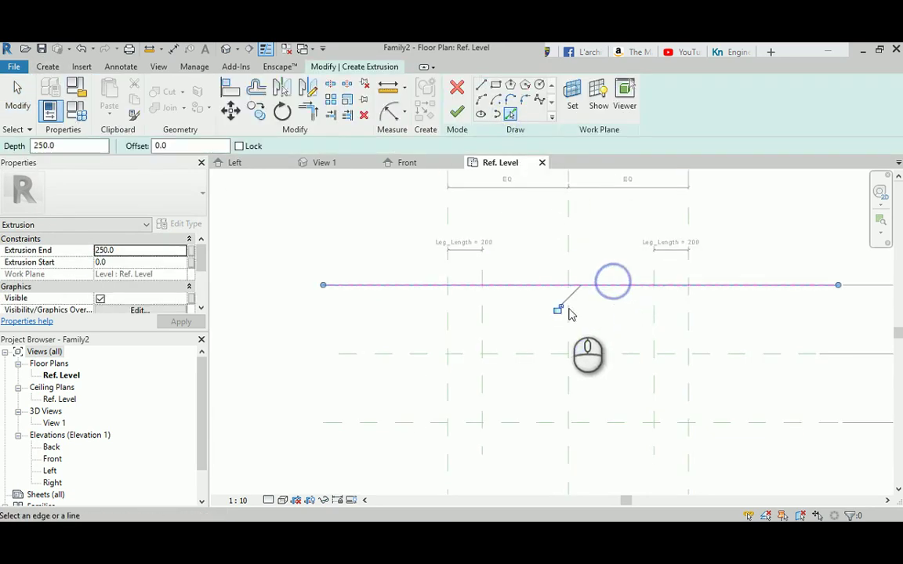
{"action": "left_click", "coordinate": [689, 315]}
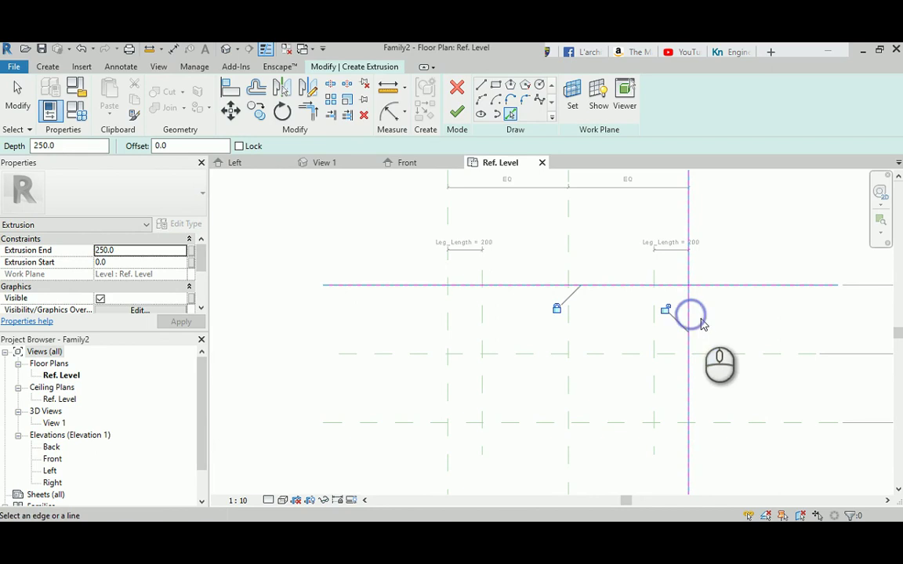
{"action": "left_click", "coordinate": [653, 322]}
{"action": "left_click", "coordinate": [631, 329]}
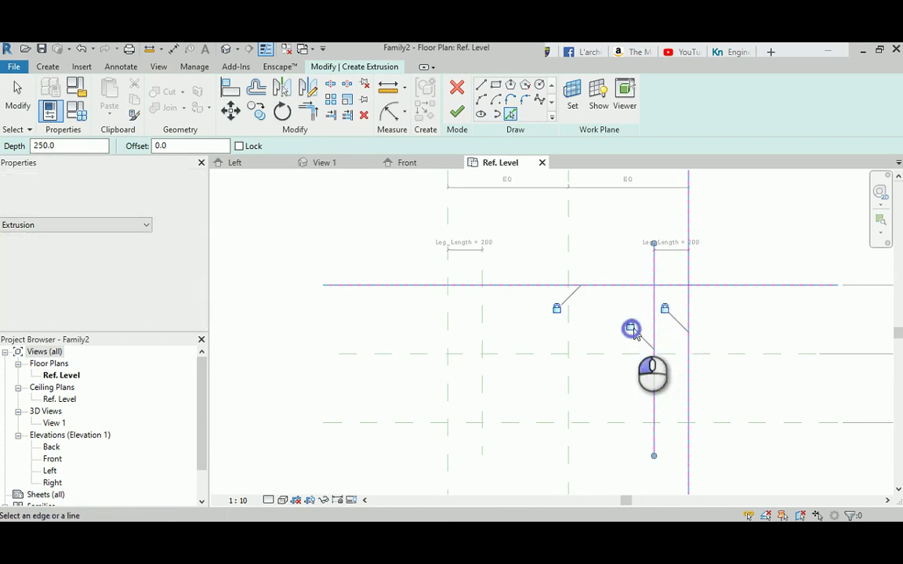
{"action": "left_click", "coordinate": [628, 423]}
{"action": "left_click", "coordinate": [557, 445]}
{"action": "key", "text": "Escape"}
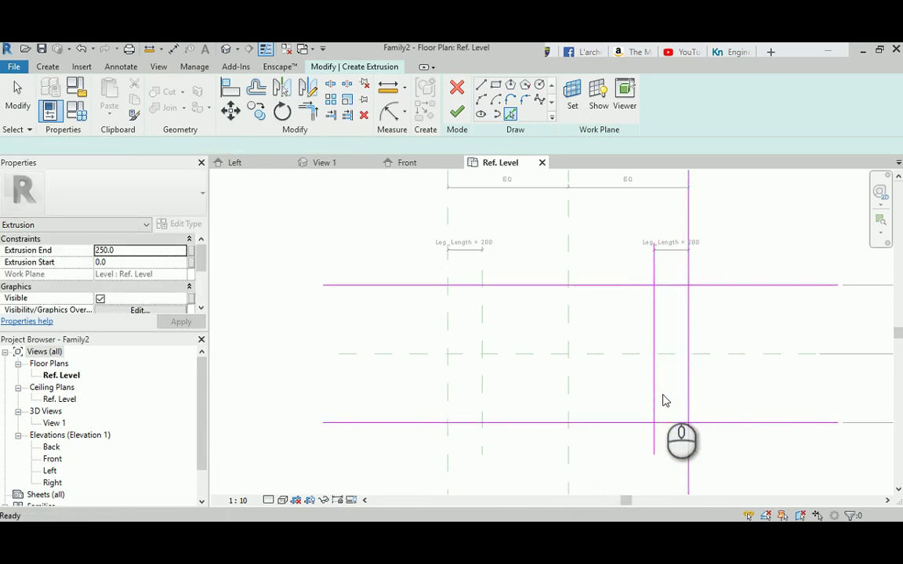
Trim the picked sketch lines into a closed rectangle between the two right vertical reference planes for the right leg.
{"action": "key", "text": "t"}
{"action": "key", "text": "r"}
{"action": "left_click", "coordinate": [663, 423]}
{"action": "left_click", "coordinate": [653, 415]}
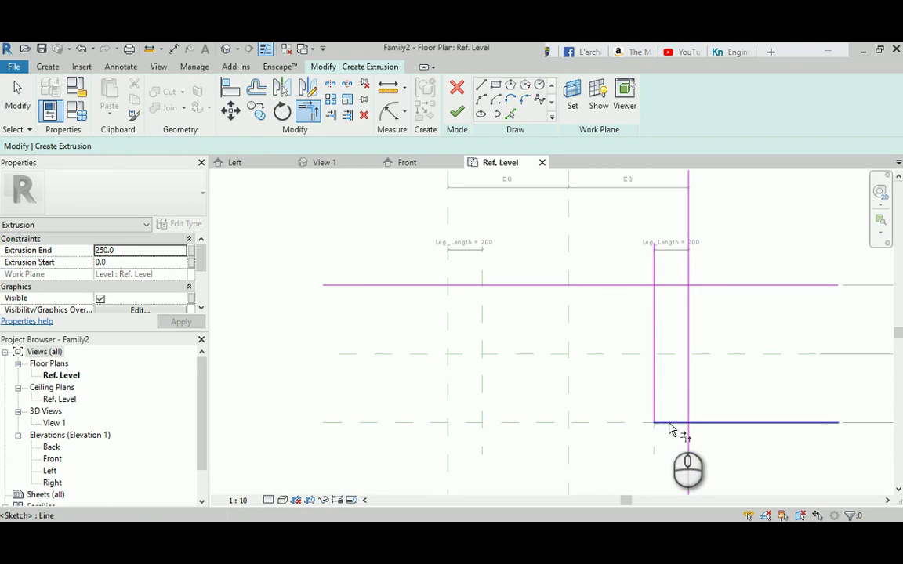
{"action": "left_click", "coordinate": [669, 423]}
{"action": "left_click", "coordinate": [687, 403]}
{"action": "left_click", "coordinate": [689, 302]}
{"action": "left_click", "coordinate": [674, 285]}
{"action": "left_click", "coordinate": [675, 284]}
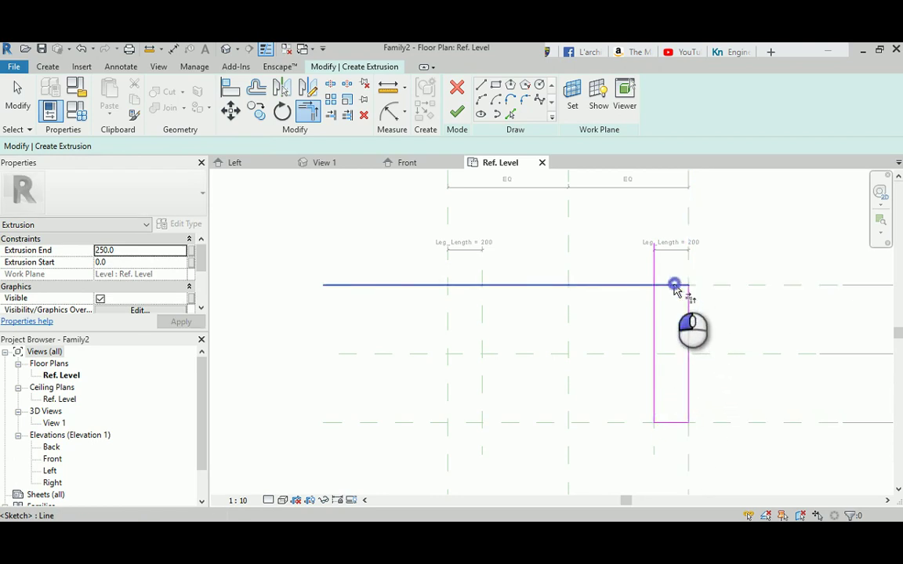
{"action": "left_click", "coordinate": [652, 296]}
{"action": "left_click", "coordinate": [636, 388]}
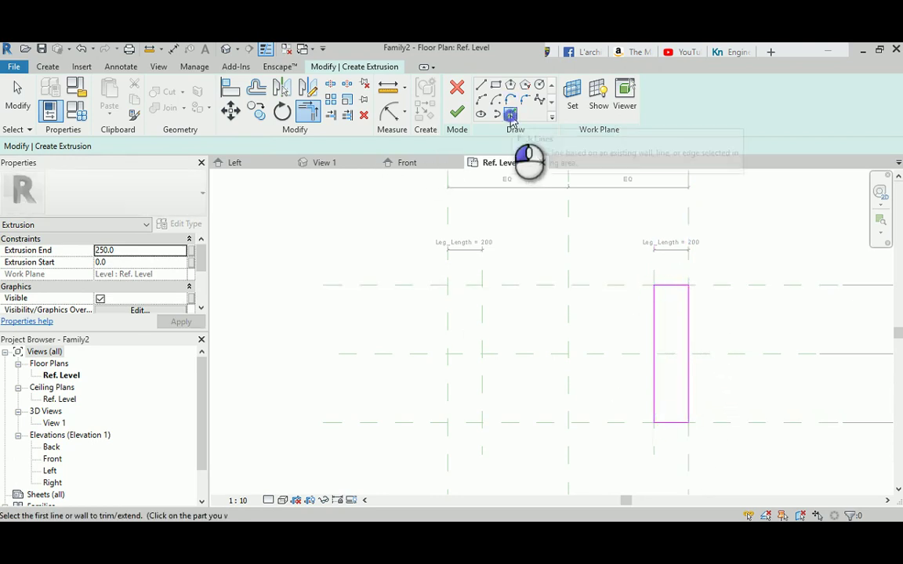
Add sketch lines picked from the back, front and two left vertical reference planes, locking each one to its plane.
{"action": "left_click", "coordinate": [510, 114]}
{"action": "left_click", "coordinate": [503, 284]}
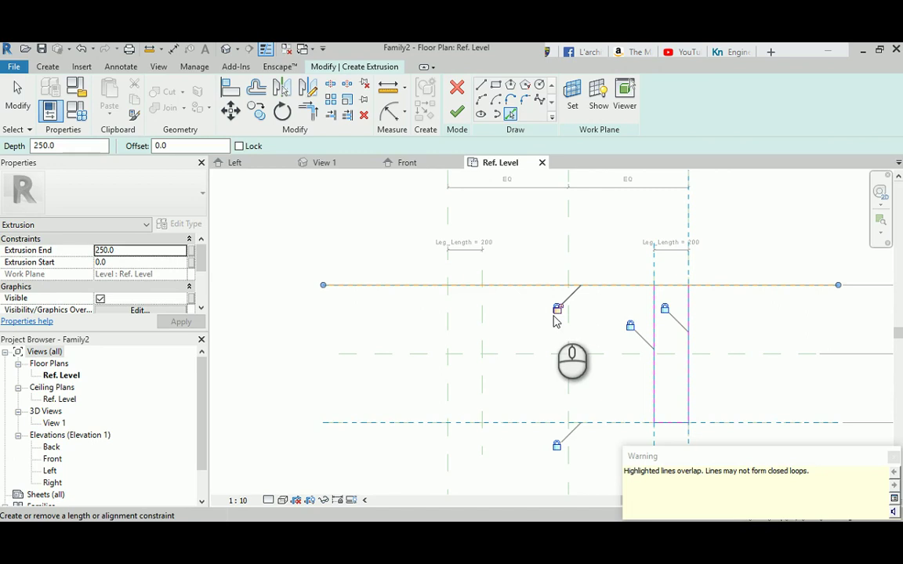
{"action": "scroll", "coordinate": [553, 320], "scroll_direction": "up", "scroll_amount": 2}
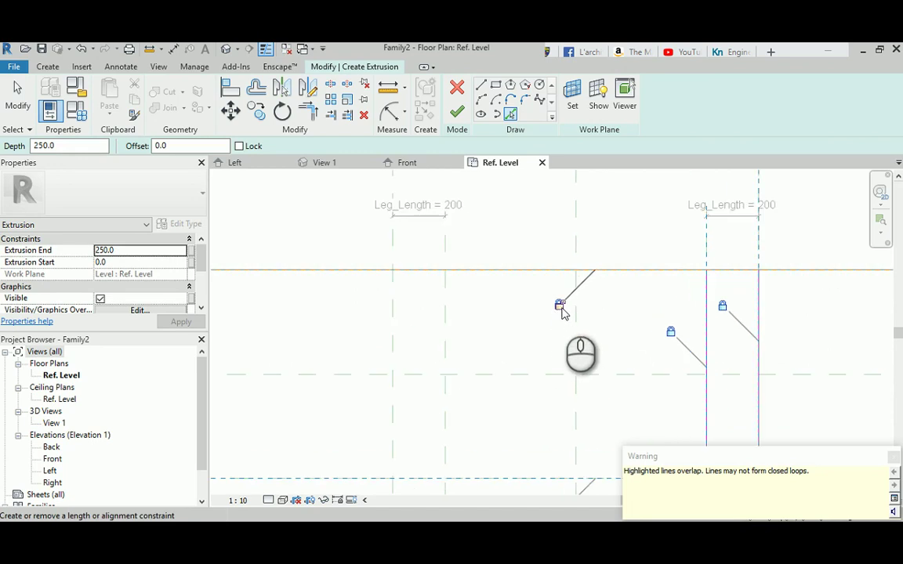
{"action": "left_click", "coordinate": [560, 306]}
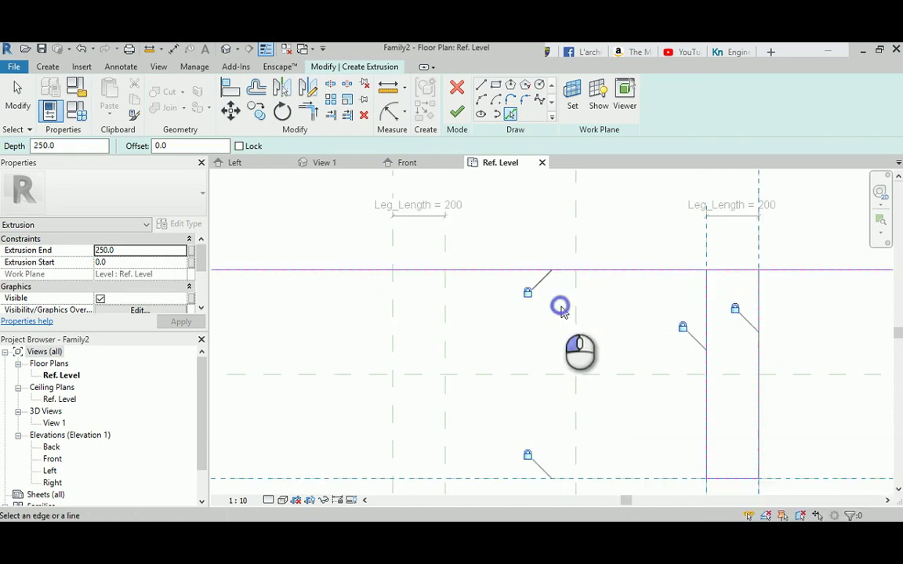
{"action": "middle_click_drag", "start_coordinate": [480, 366], "coordinate": [517, 293]}
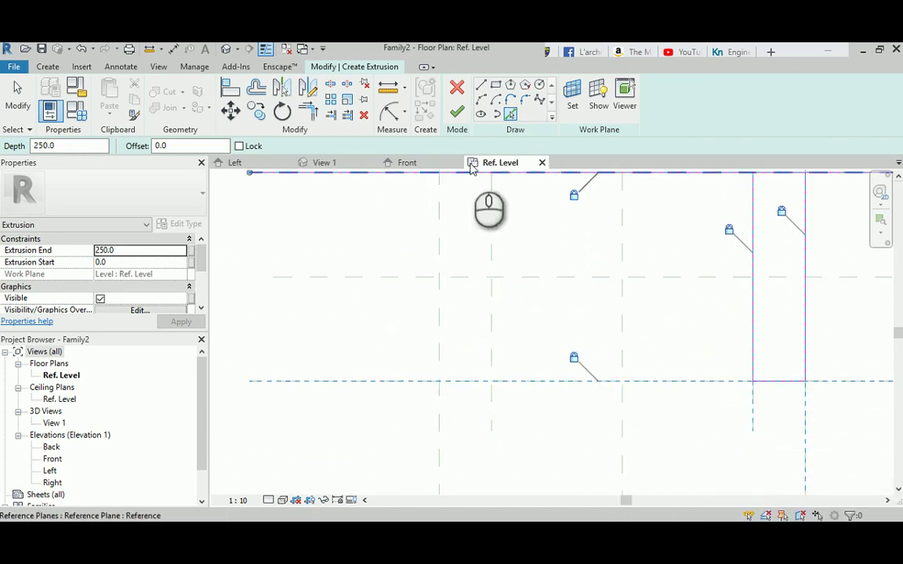
{"action": "left_click", "coordinate": [385, 384]}
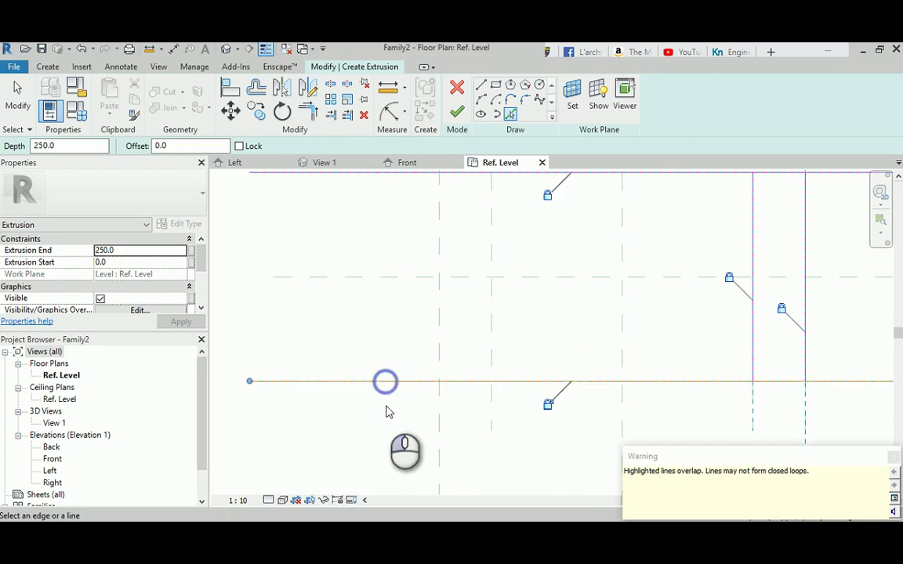
{"action": "left_click", "coordinate": [548, 405]}
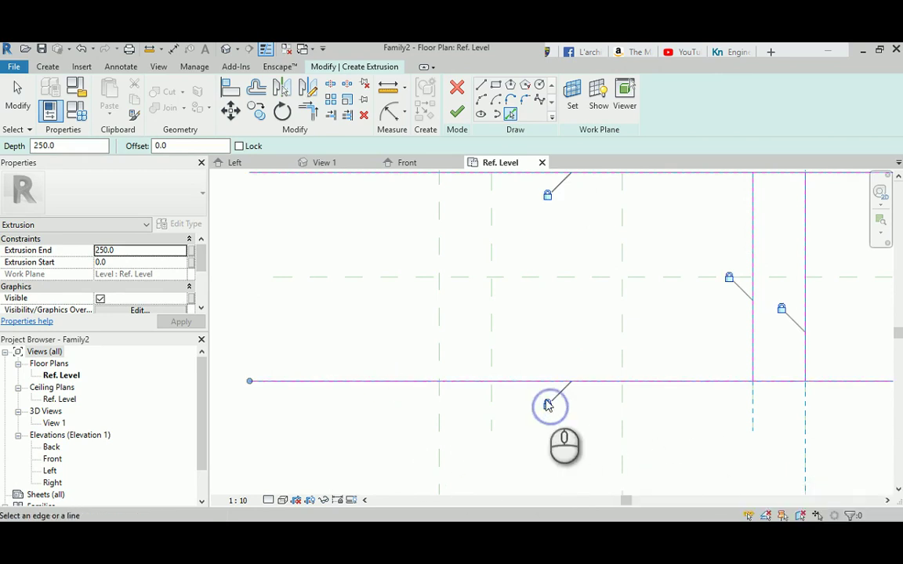
{"action": "left_click", "coordinate": [495, 306]}
{"action": "left_click", "coordinate": [467, 277]}
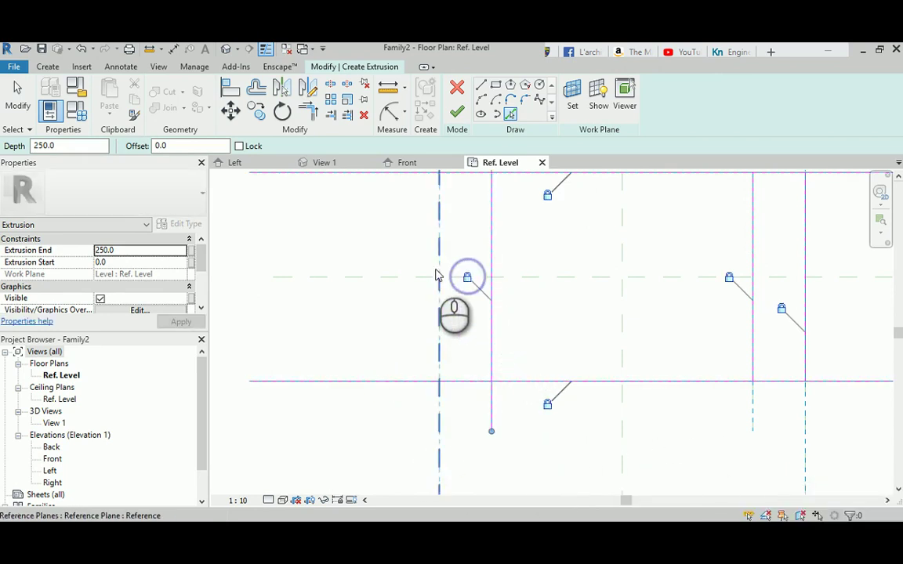
{"action": "left_click", "coordinate": [440, 253]}
{"action": "left_click", "coordinate": [415, 308]}
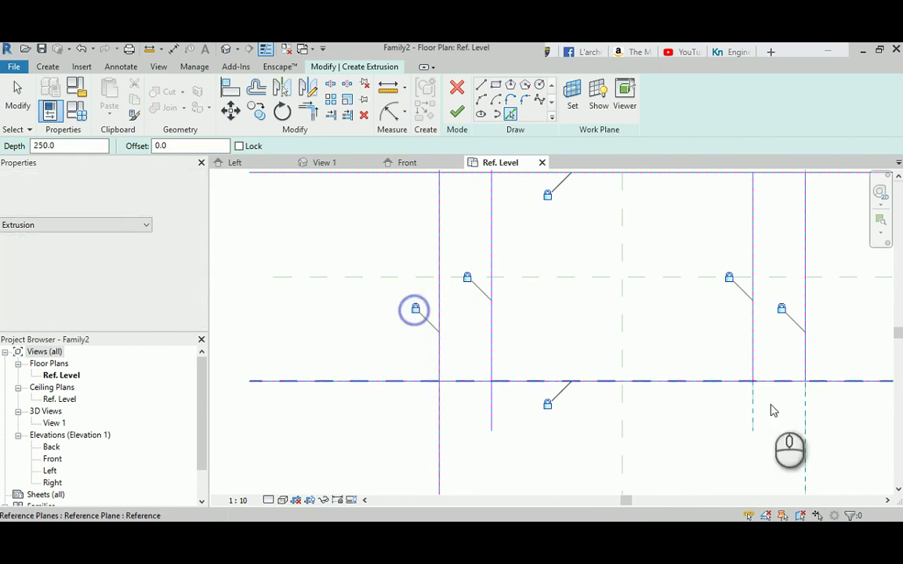
{"action": "scroll", "coordinate": [597, 307], "scroll_direction": "down", "scroll_amount": 2}
{"action": "middle_click_drag", "start_coordinate": [596, 307], "coordinate": [546, 328]}
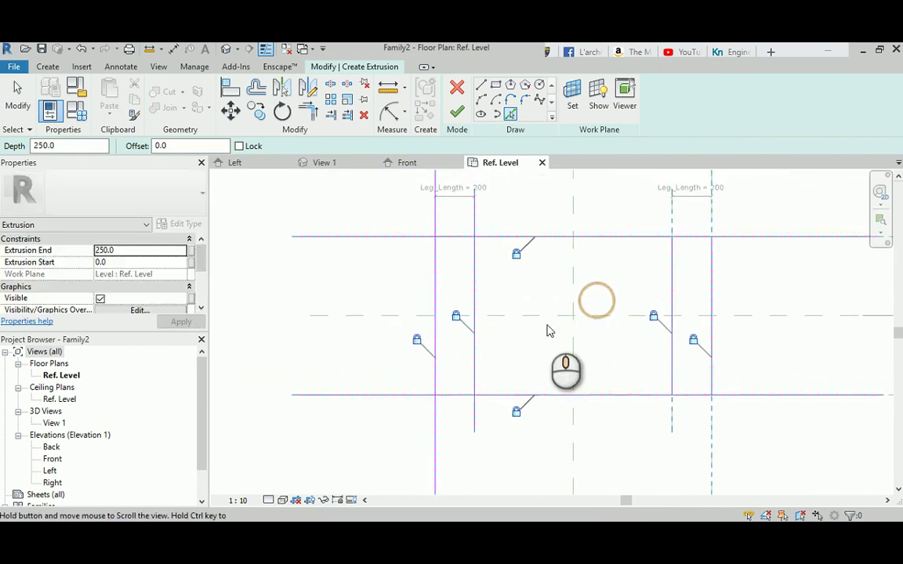
{"action": "key", "text": "Escape"}
Trim the new lines into a closed rectangle between the two left vertical planes and finish the leg extrusion.
{"action": "key", "text": "t"}
{"action": "key", "text": "r"}
{"action": "left_click", "coordinate": [474, 255]}
{"action": "left_click", "coordinate": [455, 238]}
{"action": "left_click", "coordinate": [445, 238]}
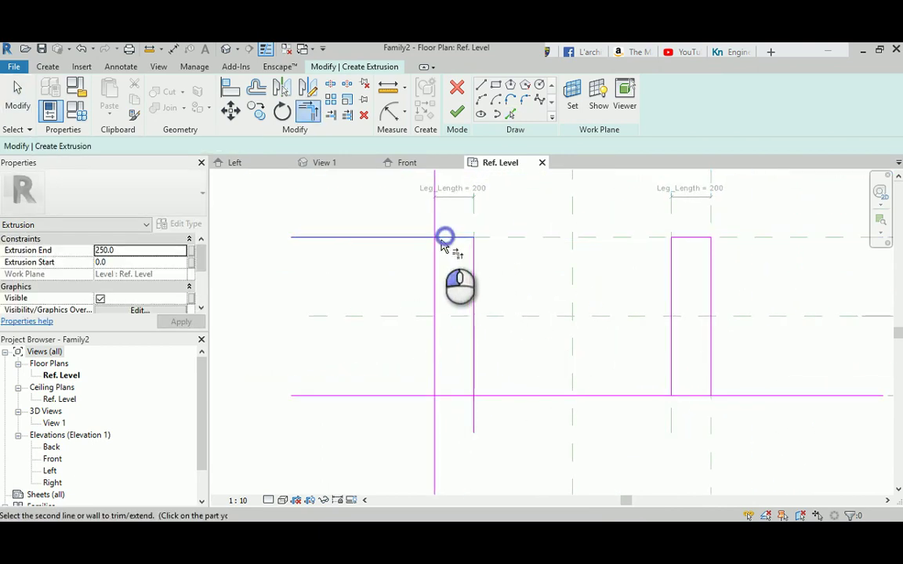
{"action": "left_click", "coordinate": [435, 270]}
{"action": "left_click", "coordinate": [441, 395]}
{"action": "left_click", "coordinate": [473, 384]}
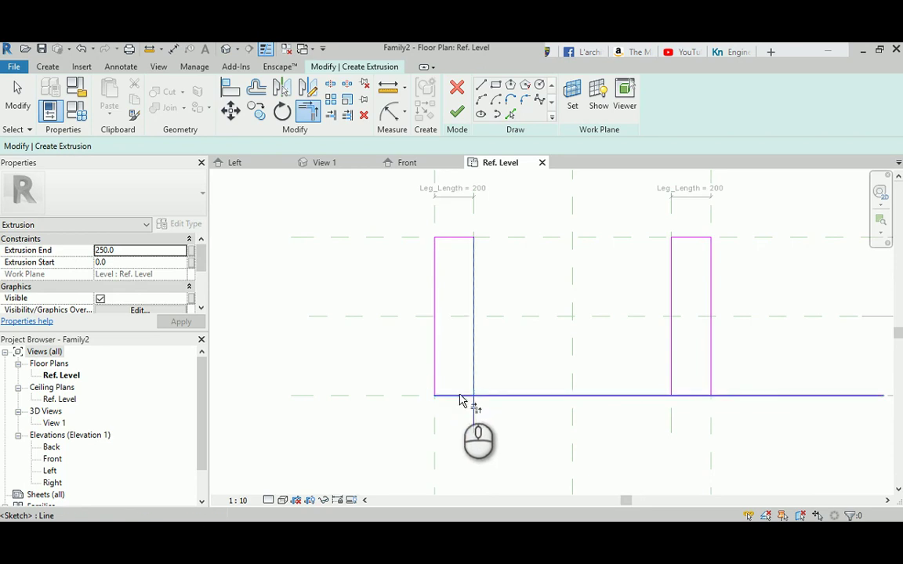
{"action": "left_click", "coordinate": [458, 395]}
{"action": "scroll", "coordinate": [466, 352], "scroll_direction": "down", "scroll_amount": 1}
{"action": "middle_click_drag", "start_coordinate": [603, 328], "coordinate": [564, 328]}
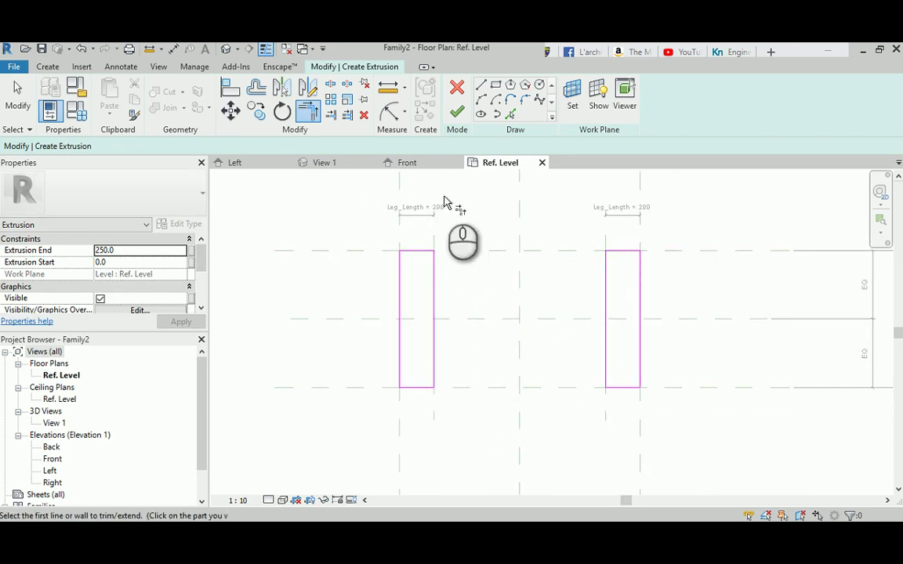
{"action": "left_click", "coordinate": [457, 114]}
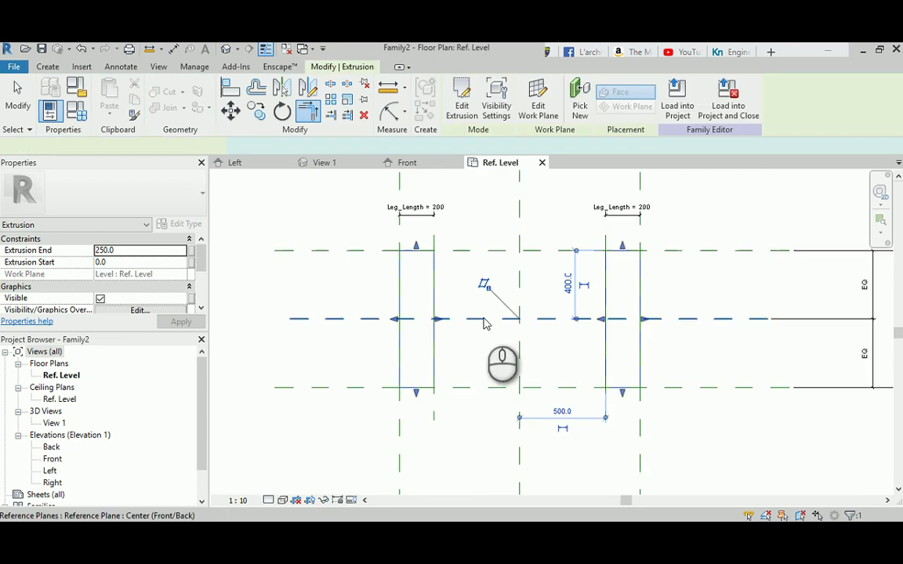
Flex the leg extrusion by setting the family's Leg_Length to 250 and Length to 1500.
{"action": "middle_click_drag", "start_coordinate": [427, 358], "coordinate": [442, 377]}
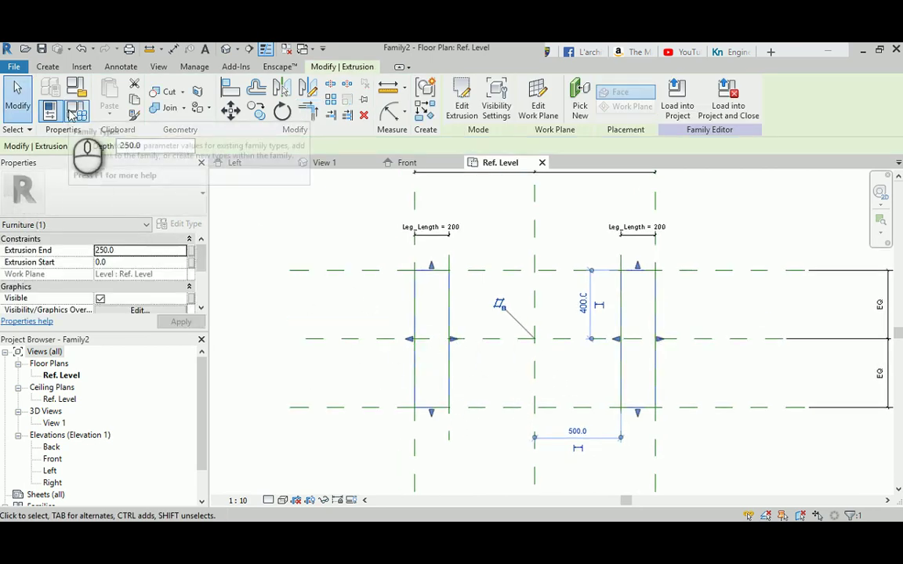
{"action": "middle_click_drag", "start_coordinate": [432, 270], "coordinate": [453, 311]}
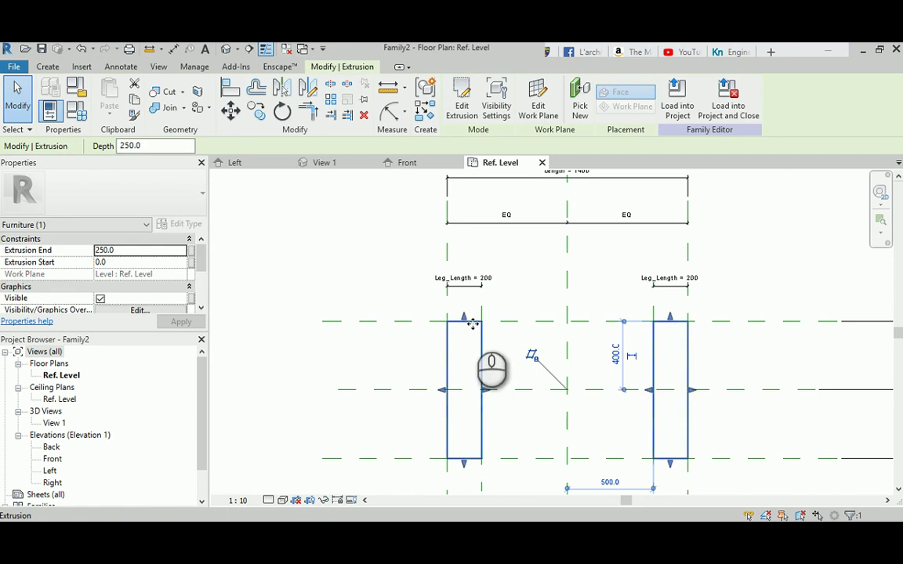
{"action": "left_click", "coordinate": [78, 116]}
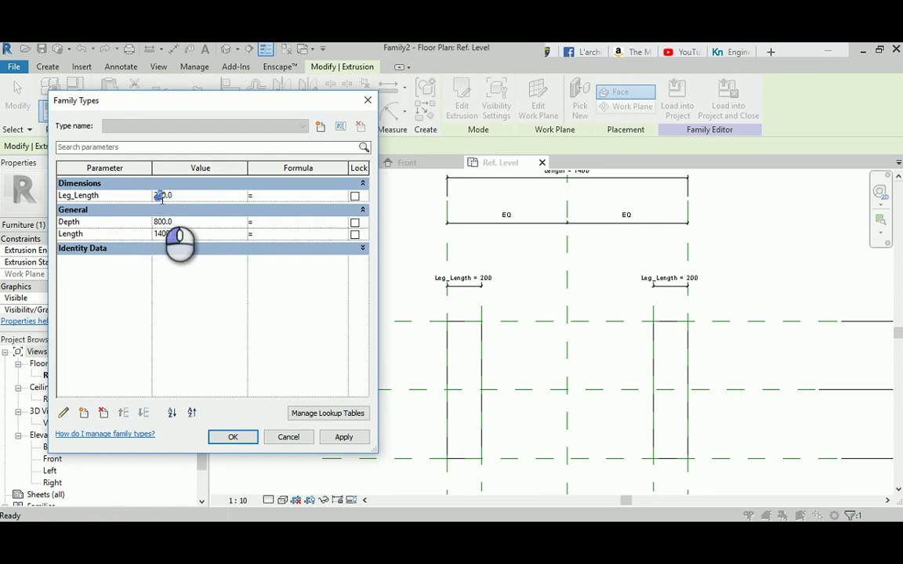
{"action": "left_click", "coordinate": [341, 437]}
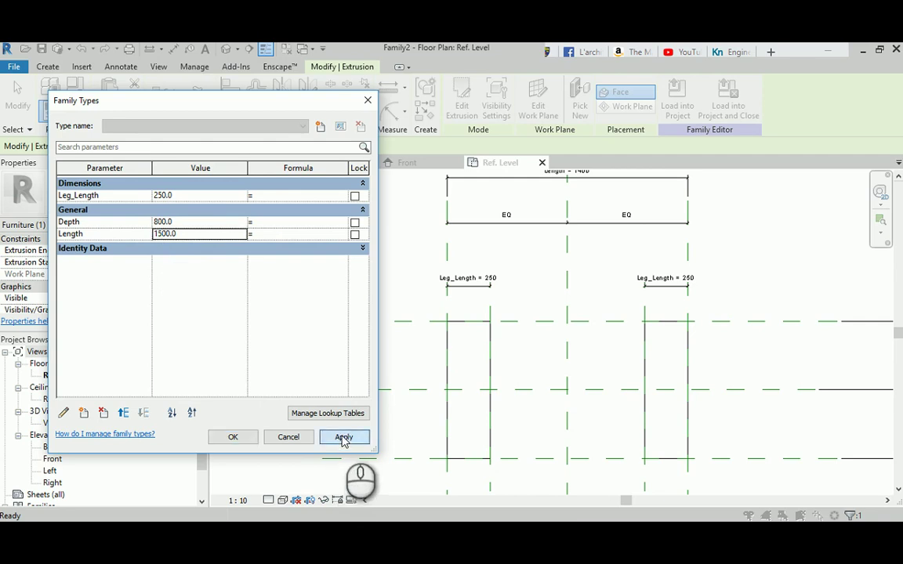
{"action": "left_click", "coordinate": [235, 436]}
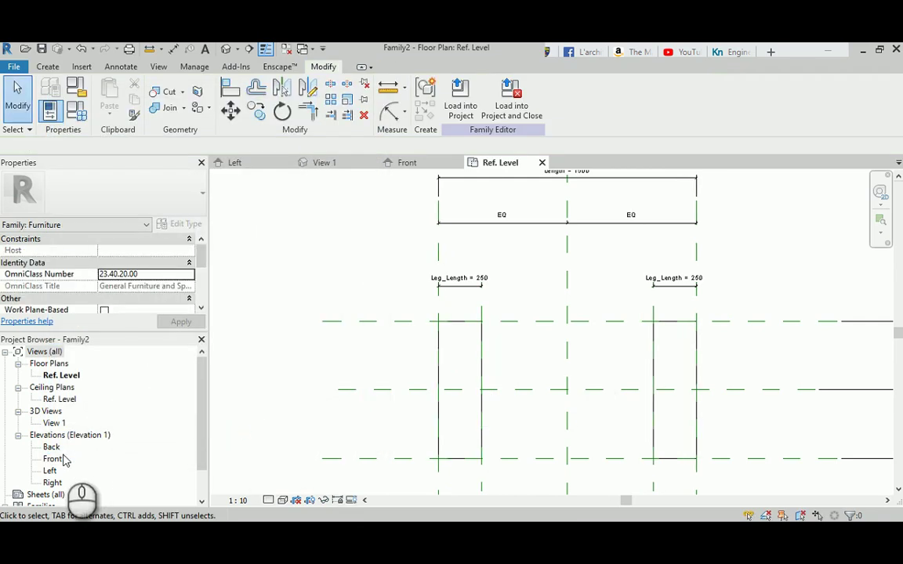
In the Front elevation, draw a horizontal reference plane above the leg extrusions, extending past both outer vertical planes.
{"action": "double_click", "coordinate": [54, 458]}
{"action": "scroll", "coordinate": [495, 366], "scroll_direction": "up", "scroll_amount": 2}
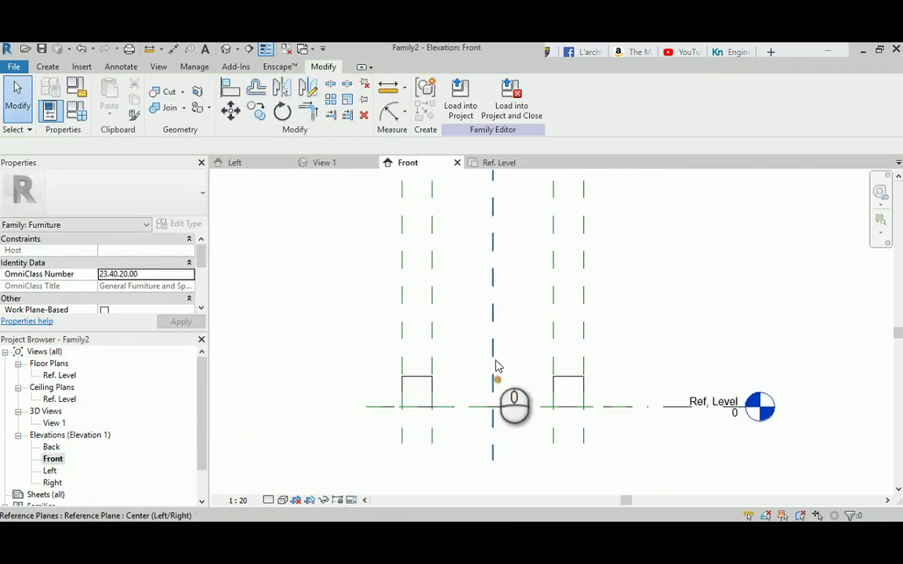
{"action": "left_click", "coordinate": [47, 66]}
{"action": "left_click", "coordinate": [704, 102]}
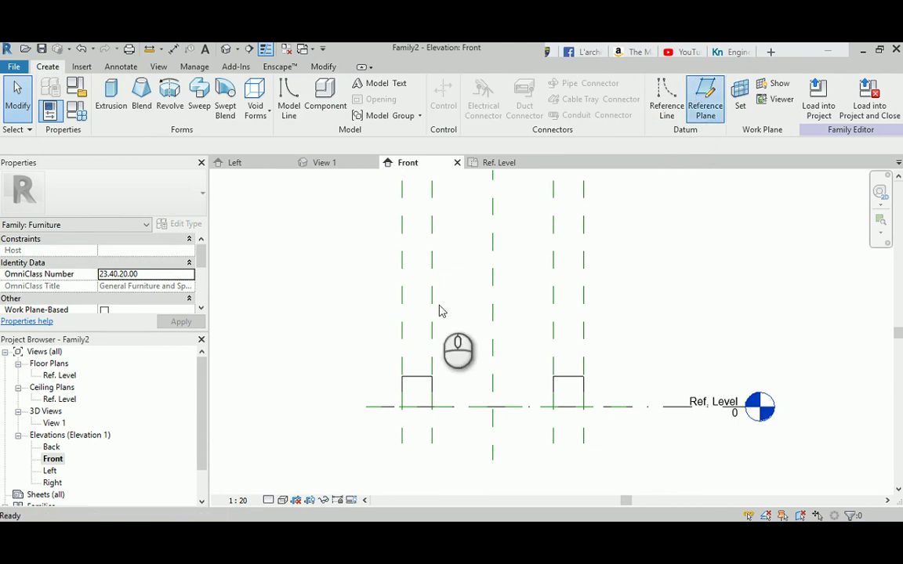
{"action": "left_click", "coordinate": [355, 319]}
{"action": "left_click", "coordinate": [630, 320]}
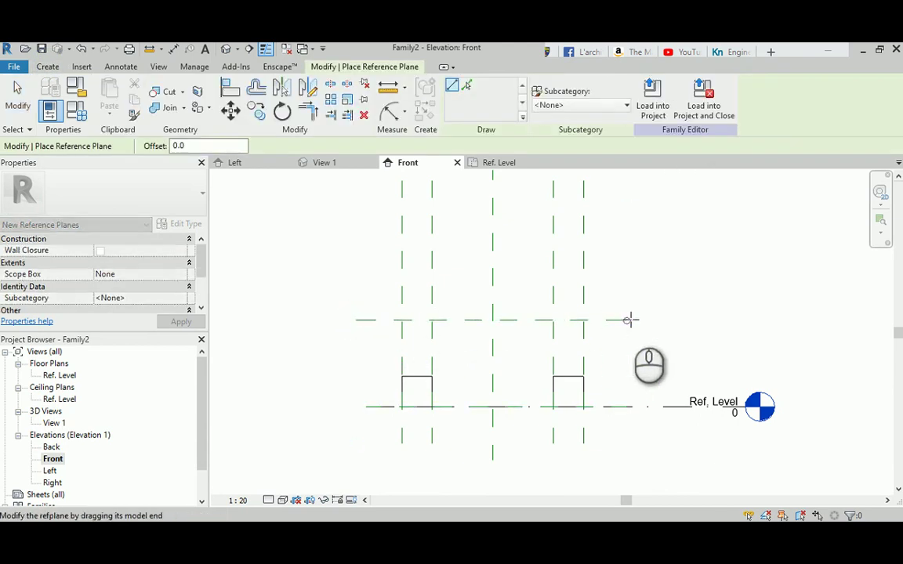
Dimension the vertical distance between the new horizontal reference plane and the Ref. Level.
{"action": "key", "text": "Escape"}
{"action": "key", "text": "Escape"}
{"action": "key", "text": "d"}
{"action": "key", "text": "i"}
{"action": "left_click", "coordinate": [621, 321]}
{"action": "left_click", "coordinate": [620, 403]}
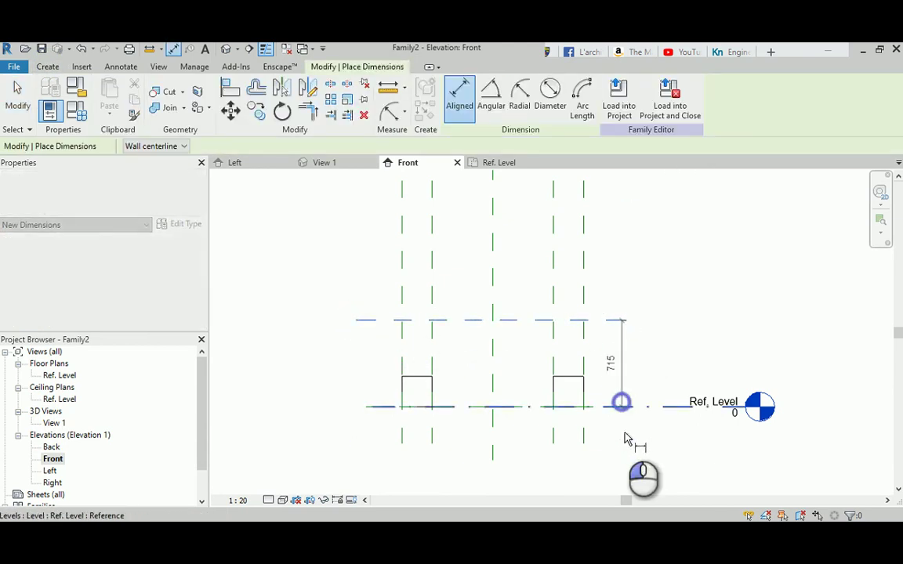
{"action": "left_click", "coordinate": [624, 427]}
{"action": "key", "text": "Escape"}
{"action": "key", "text": "Escape"}
Label that vertical dimension with a new type parameter named Height, grouped under General.
{"action": "left_click", "coordinate": [623, 361]}
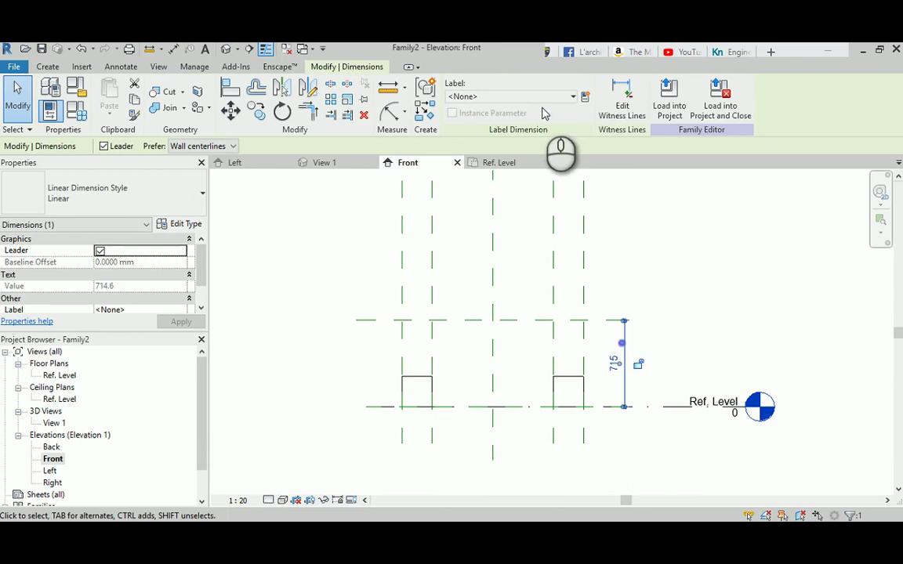
{"action": "left_click", "coordinate": [581, 99]}
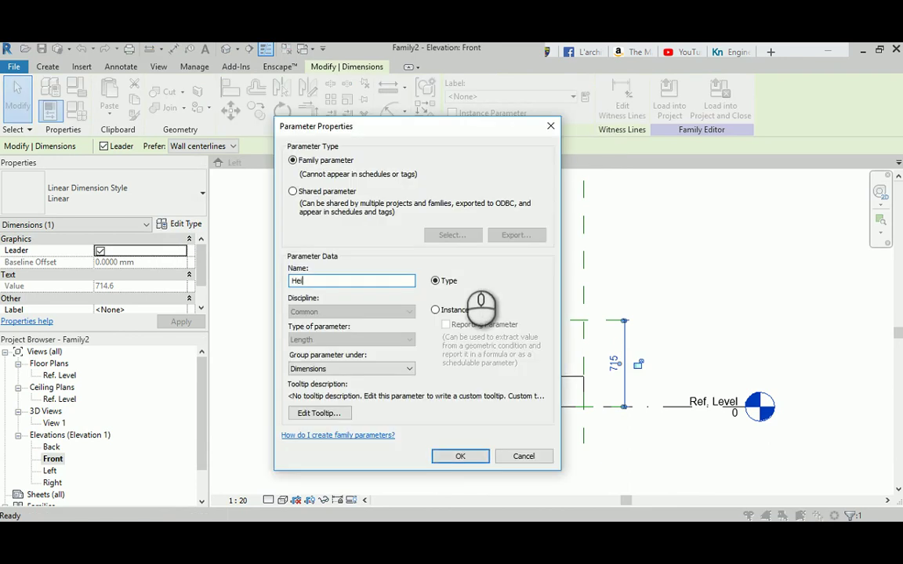
{"action": "left_click", "coordinate": [352, 369]}
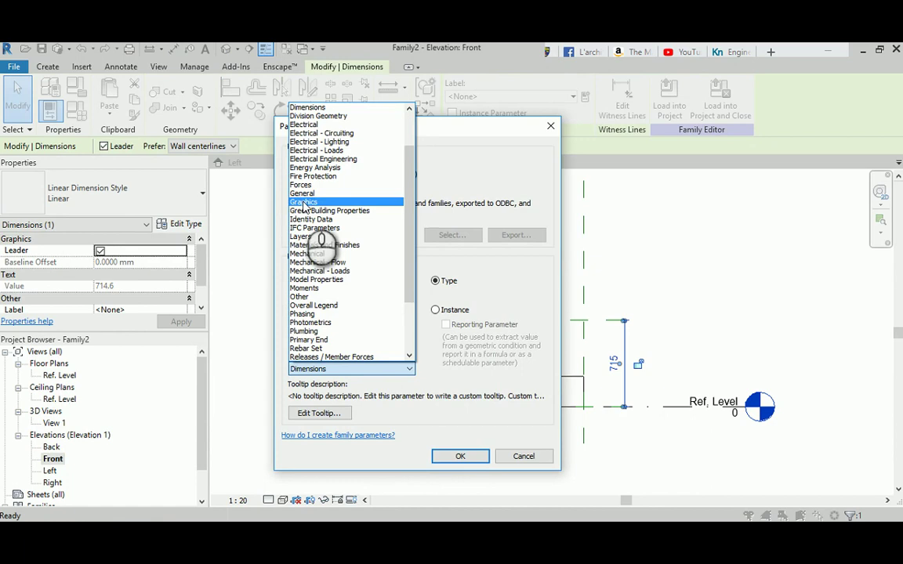
{"action": "left_click", "coordinate": [304, 193]}
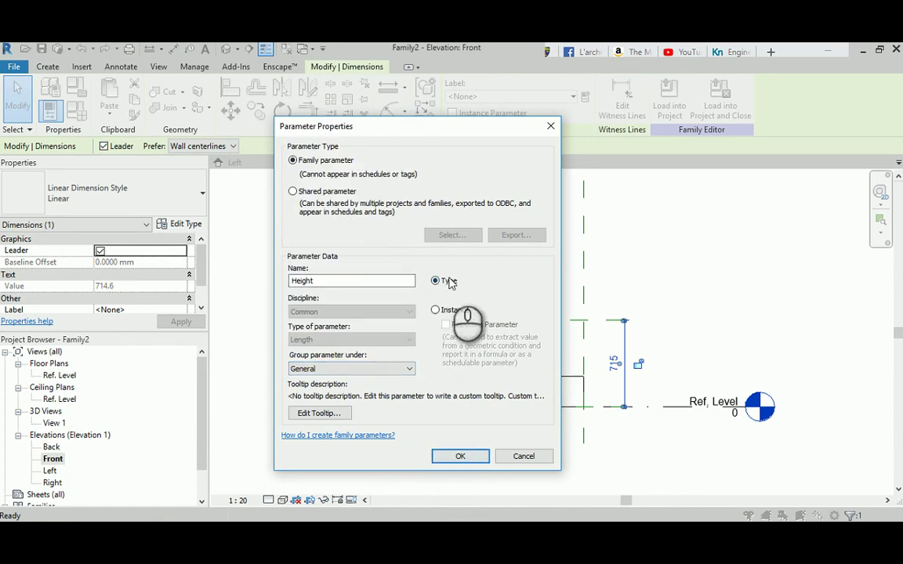
{"action": "left_click", "coordinate": [458, 457]}
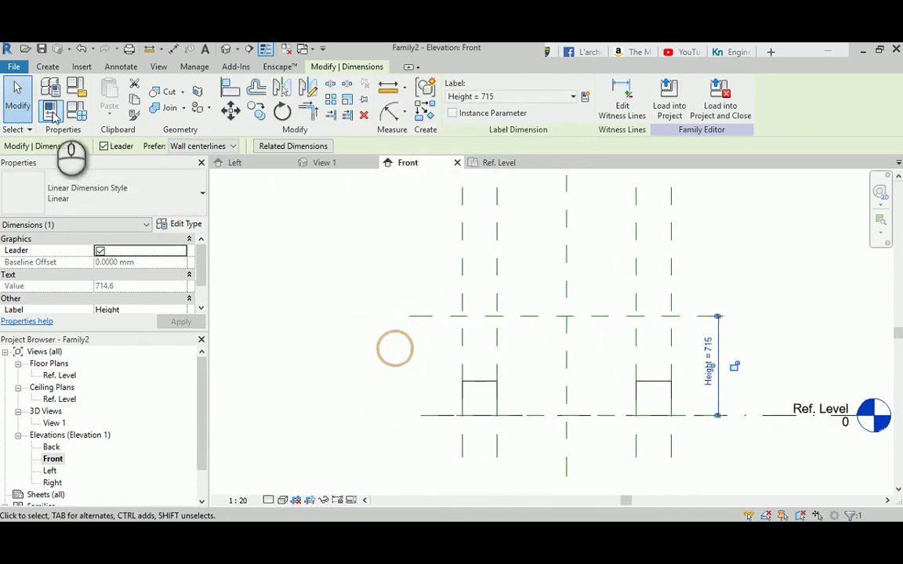
Set the family's Height parameter to 400 and apply it.
{"action": "left_click", "coordinate": [76, 108]}
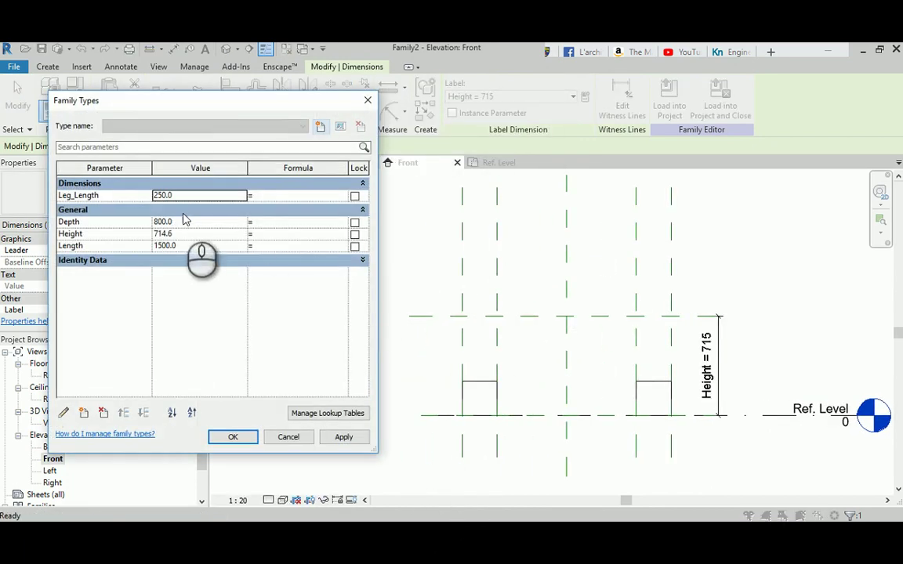
{"action": "left_click", "coordinate": [181, 235]}
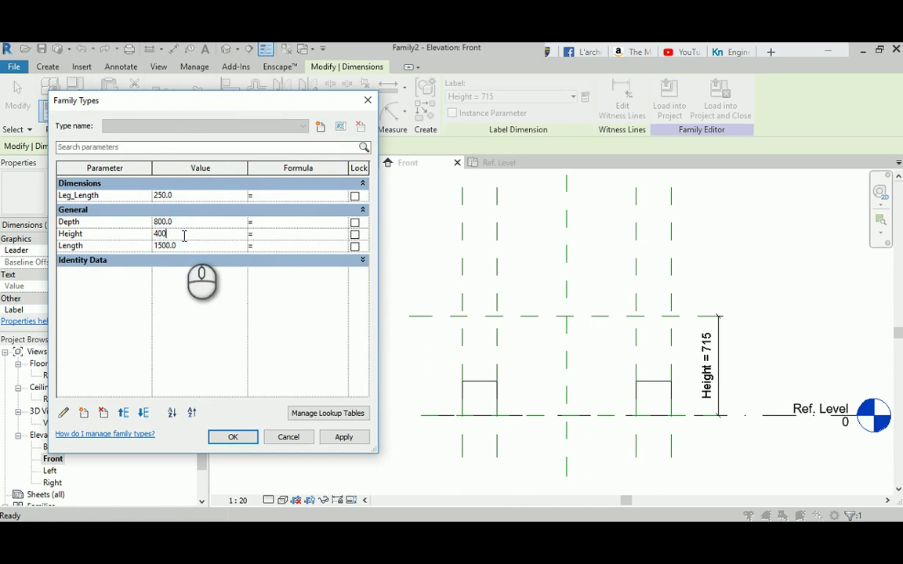
{"action": "left_click", "coordinate": [354, 442]}
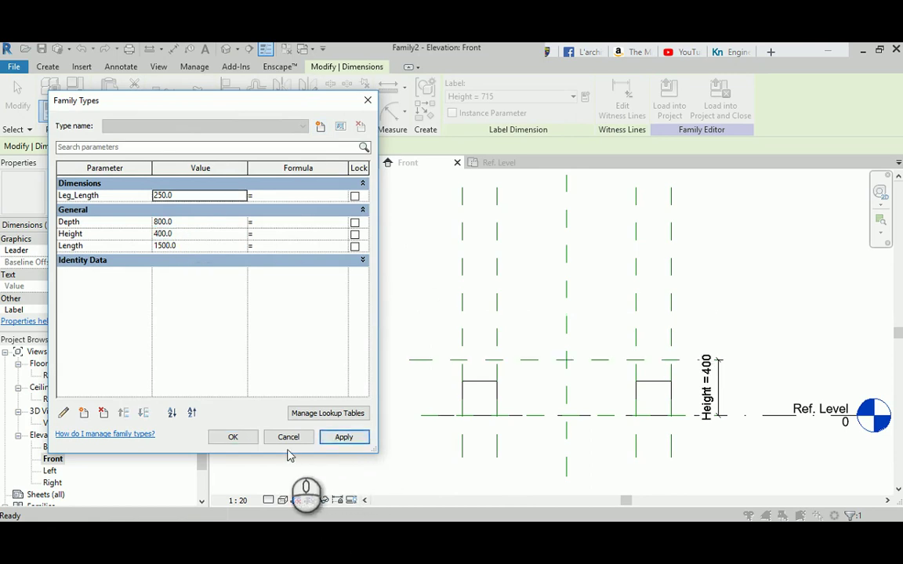
{"action": "left_click", "coordinate": [233, 437]}
{"action": "left_click", "coordinate": [569, 364]}
Change the Front elevation's view scale to 1:10.
{"action": "scroll", "coordinate": [569, 365], "scroll_direction": "up", "scroll_amount": 1}
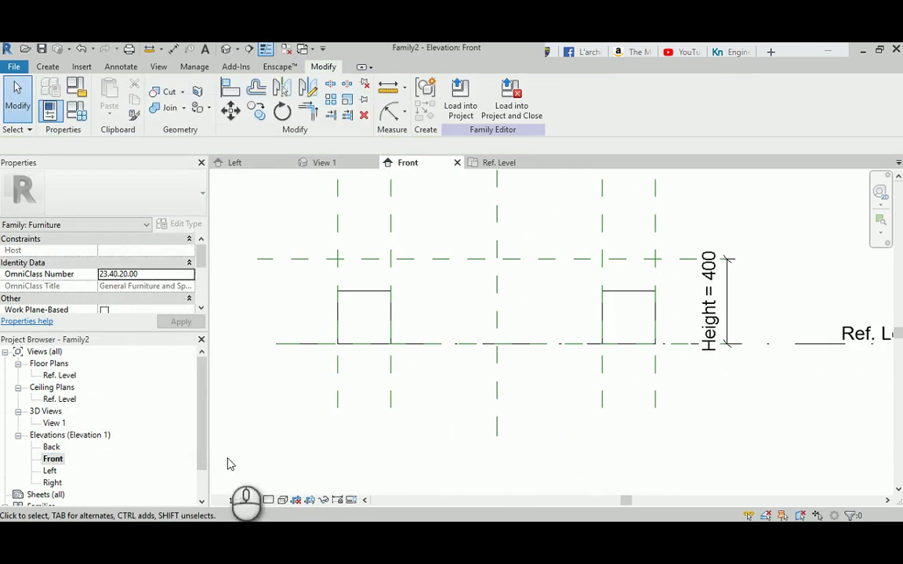
{"action": "left_click", "coordinate": [239, 505]}
{"action": "left_click", "coordinate": [248, 359]}
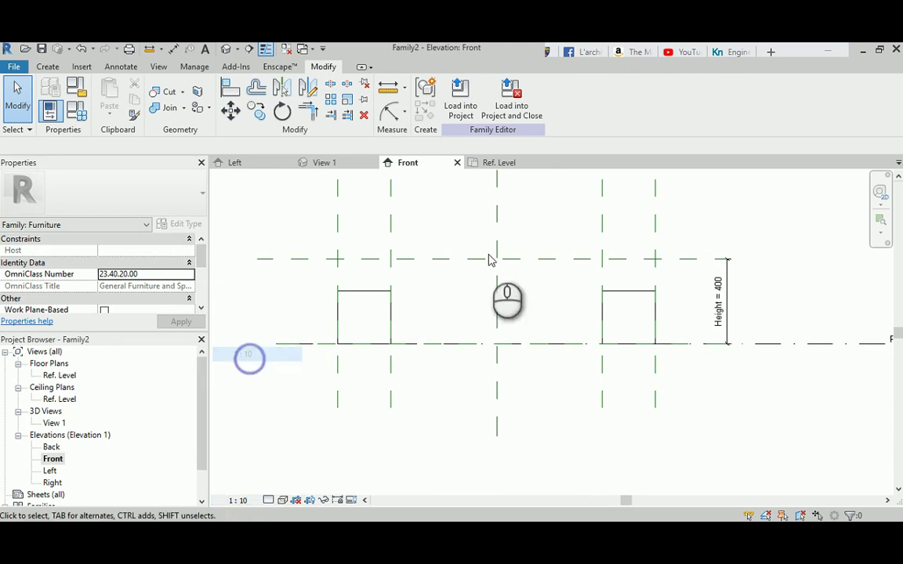
Stretch the top of the leg extrusion up to the horizontal Height reference plane and lock it there.
{"action": "mouse_move", "coordinate": [527, 265]}
{"action": "middle_mouse_down"}
{"action": "mouse_move", "coordinate": [537, 280]}
{"action": "mouse_move", "coordinate": [565, 288]}
{"action": "middle_mouse_up"}
{"action": "left_click", "coordinate": [404, 315]}
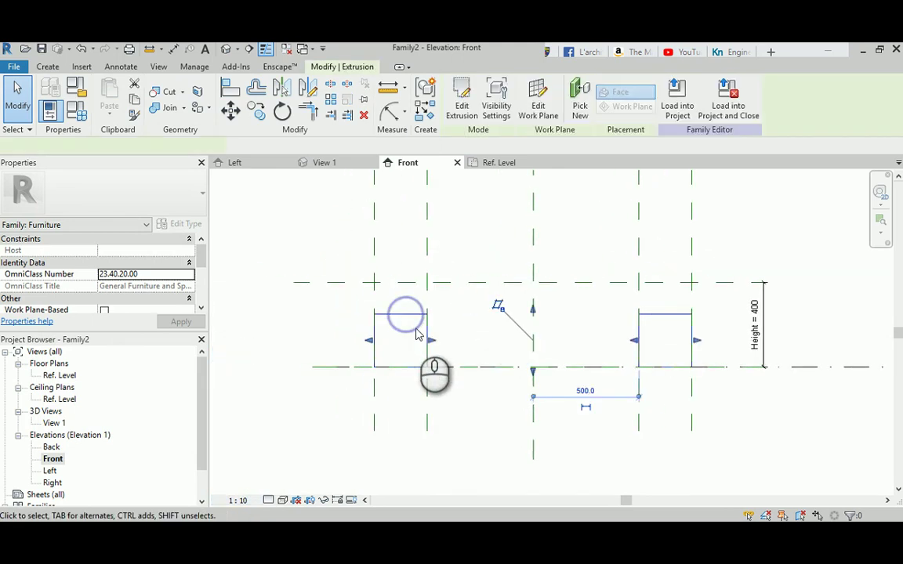
{"action": "left_click_drag", "start_coordinate": [533, 309], "coordinate": [562, 280]}
{"action": "left_click", "coordinate": [572, 238]}
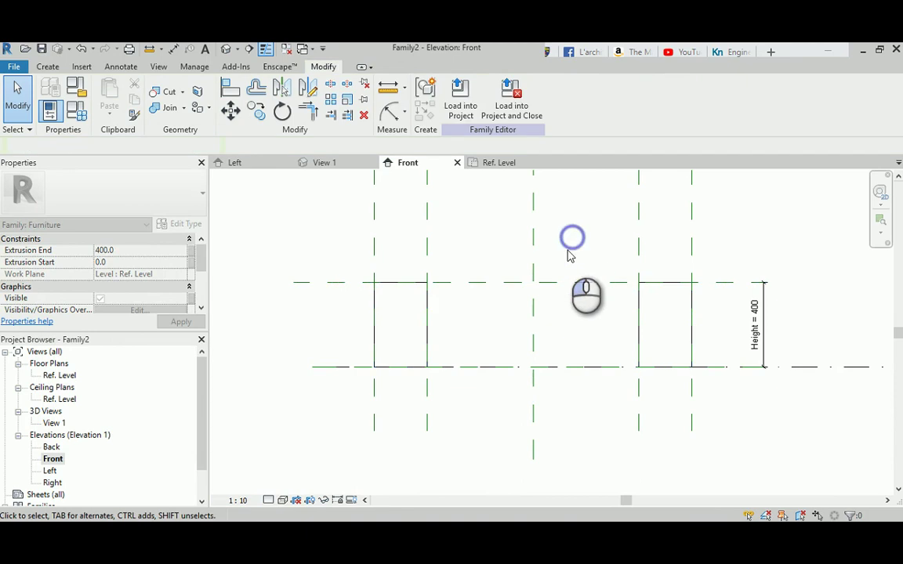
Flex the leg extrusion by setting the family's Height parameter to 450.
{"action": "left_click", "coordinate": [76, 110]}
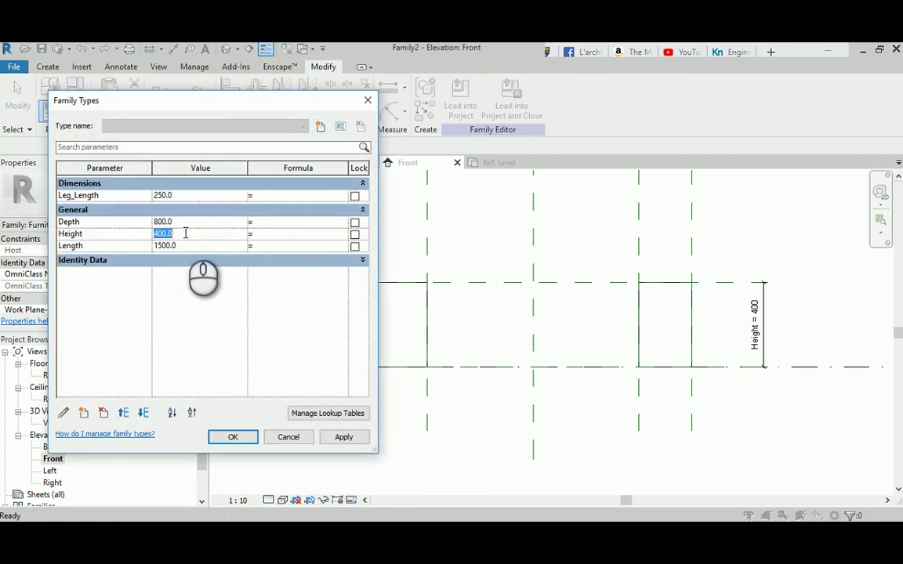
{"action": "type", "text": "450"}
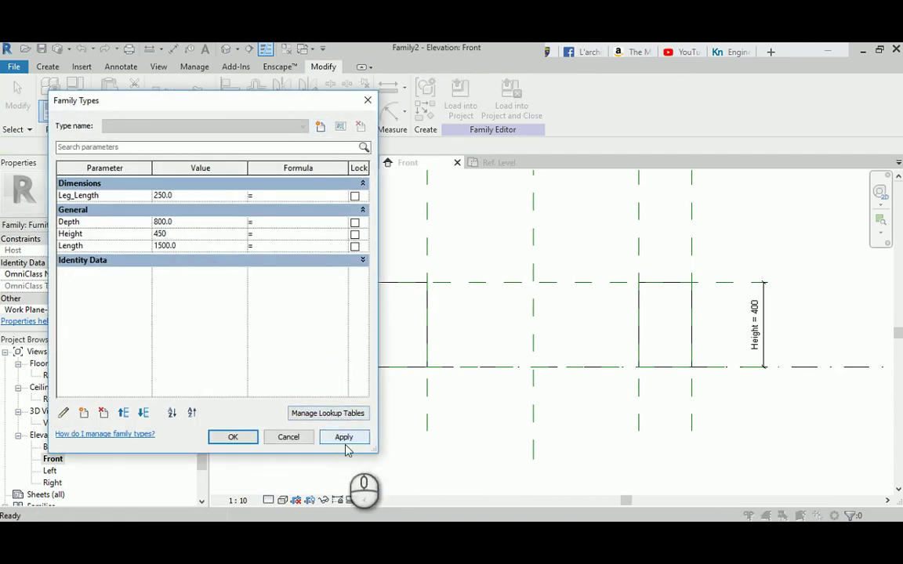
{"action": "left_click", "coordinate": [343, 436]}
{"action": "left_click", "coordinate": [233, 437]}
{"action": "middle_click_drag", "start_coordinate": [511, 310], "coordinate": [508, 344]}
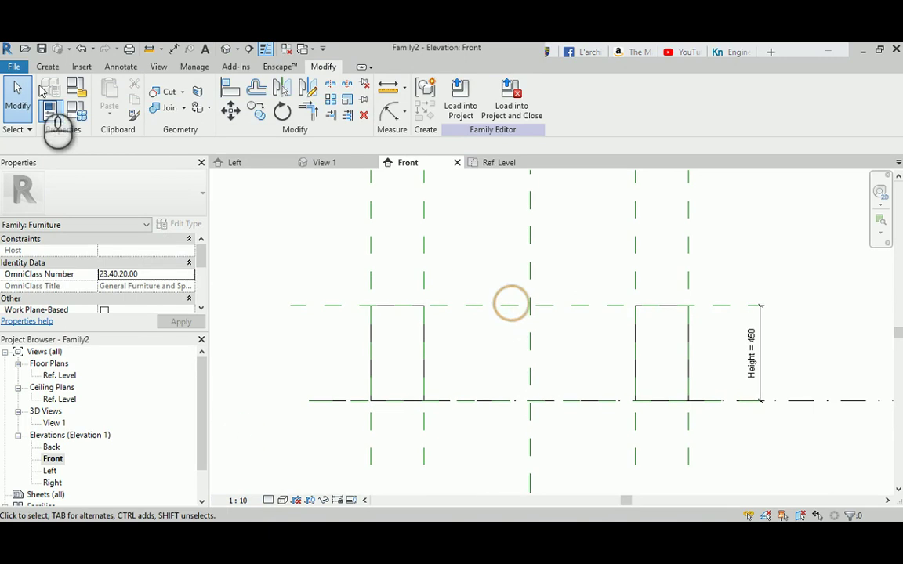
Draw a second horizontal reference plane across both legs, about 84 mm below the Height plane.
{"action": "left_click", "coordinate": [48, 67]}
{"action": "left_click", "coordinate": [703, 98]}
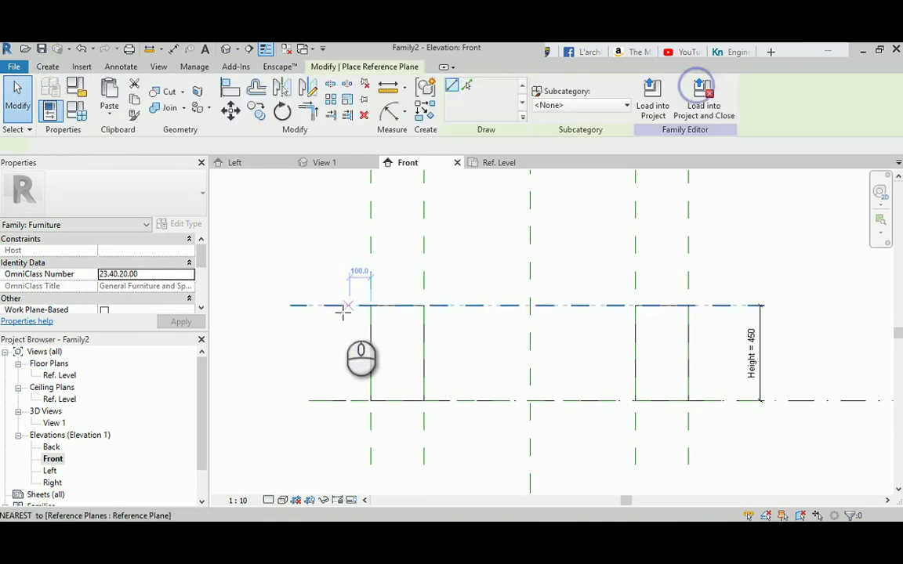
{"action": "left_click", "coordinate": [328, 322]}
{"action": "left_click", "coordinate": [713, 322]}
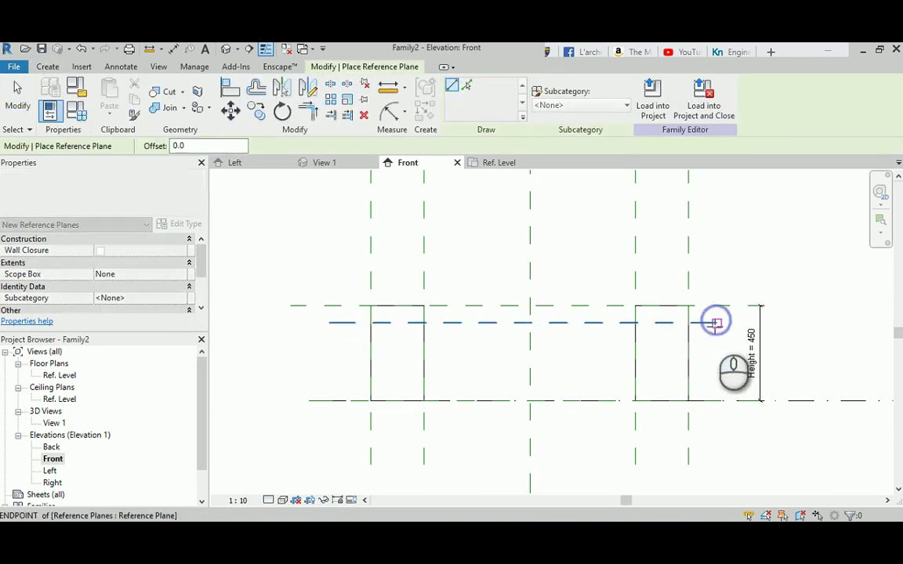
Dimension the gap between the Height plane and the reference plane just below it.
{"action": "key", "text": "d"}
{"action": "key", "text": "i"}
{"action": "left_click", "coordinate": [713, 305]}
{"action": "left_click", "coordinate": [722, 281]}
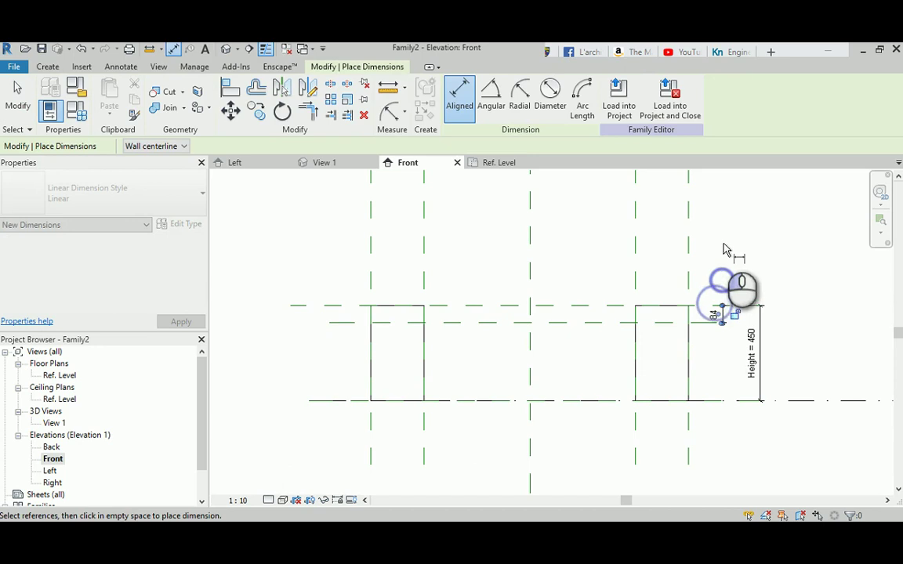
{"action": "key", "text": "Escape"}
{"action": "key", "text": "Escape"}
Label the gap dimension with a new type parameter named Leg_Thickness, grouped under Dimensions.
{"action": "left_click", "coordinate": [722, 315]}
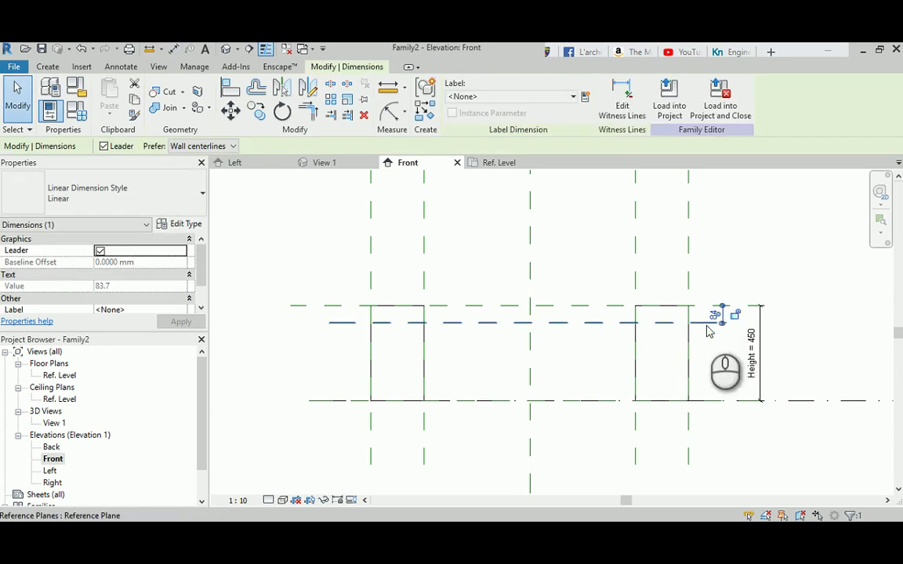
{"action": "left_click", "coordinate": [583, 98]}
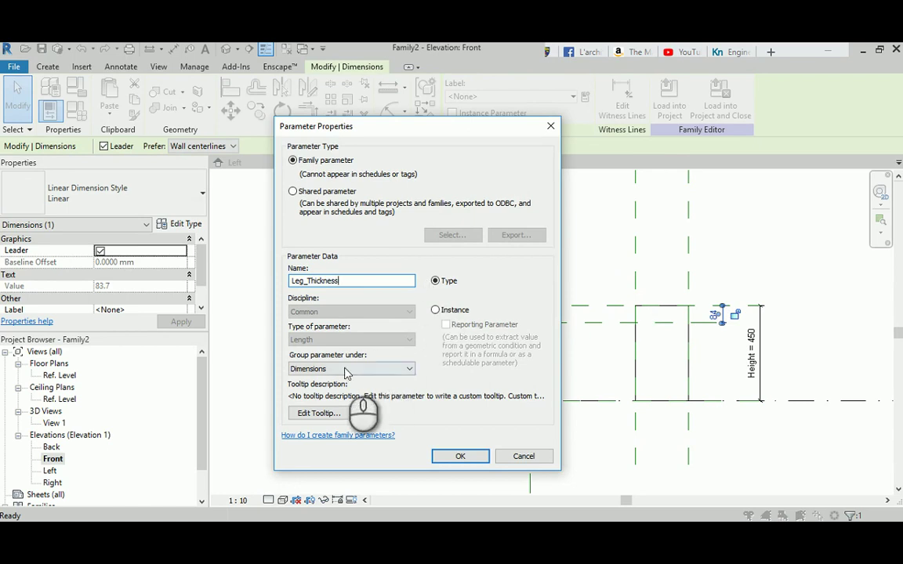
{"action": "left_click", "coordinate": [448, 462]}
{"action": "scroll", "coordinate": [735, 264], "scroll_direction": "up", "scroll_amount": 2}
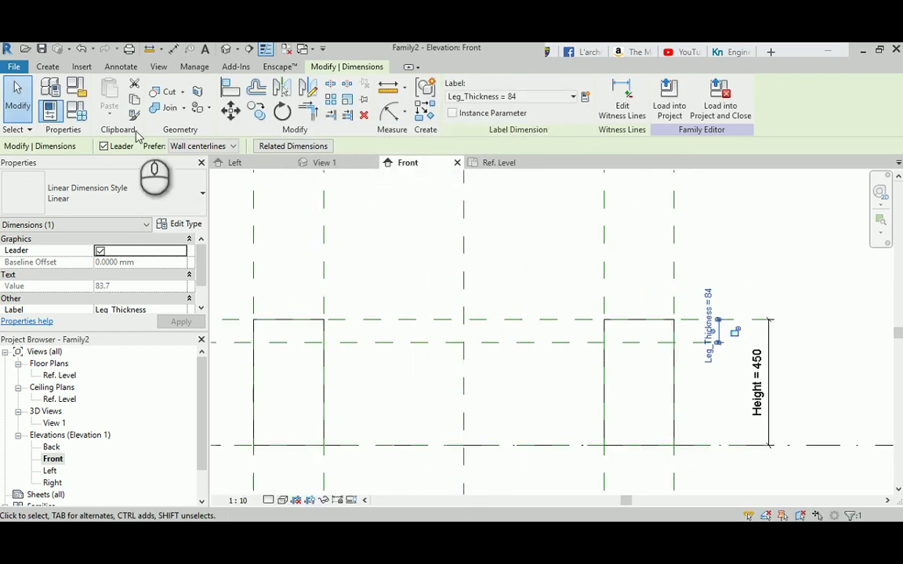
Set the family's Leg_Thickness parameter to 50 and apply it.
{"action": "left_click", "coordinate": [78, 113]}
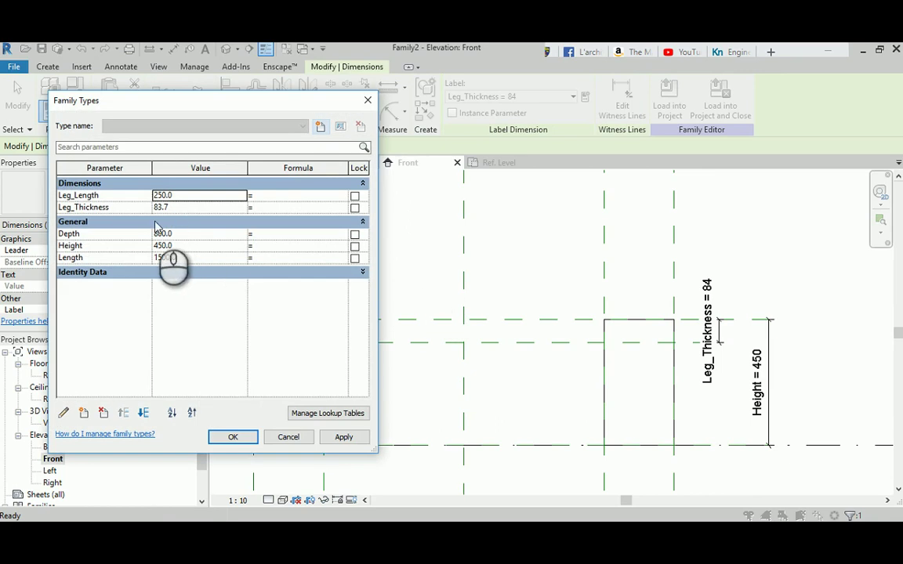
{"action": "left_click", "coordinate": [187, 208]}
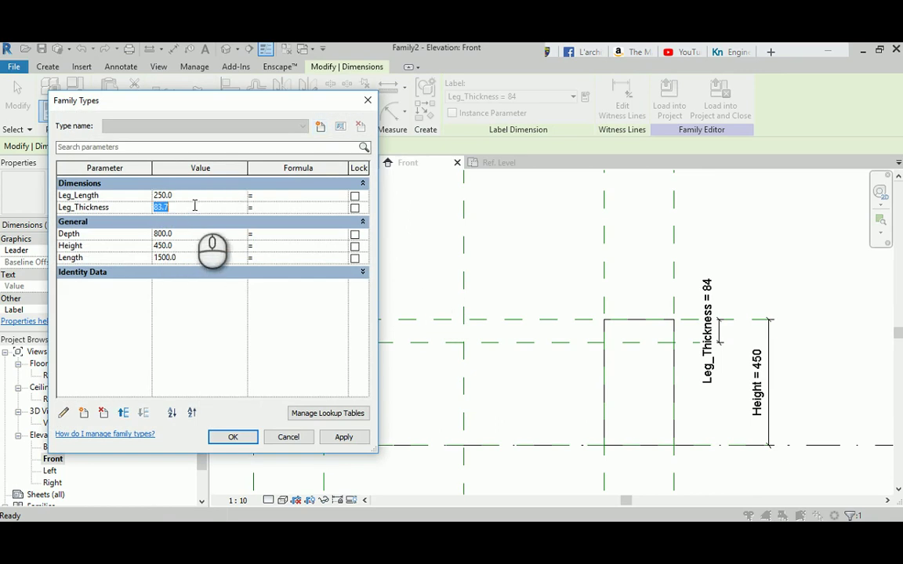
{"action": "type", "text": "50"}
{"action": "left_click", "coordinate": [343, 437]}
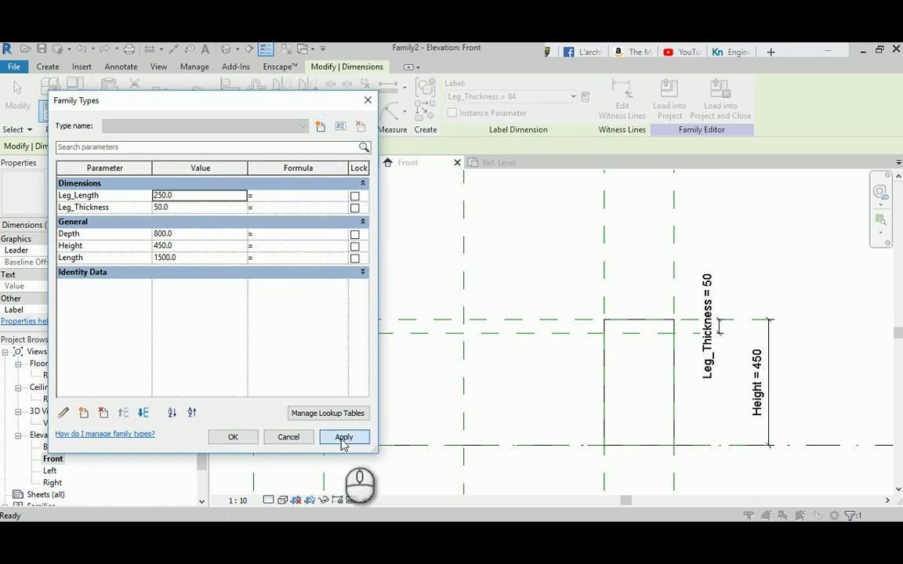
Set the family's Height parameter back to 400 and accept the family types.
{"action": "left_click", "coordinate": [187, 245]}
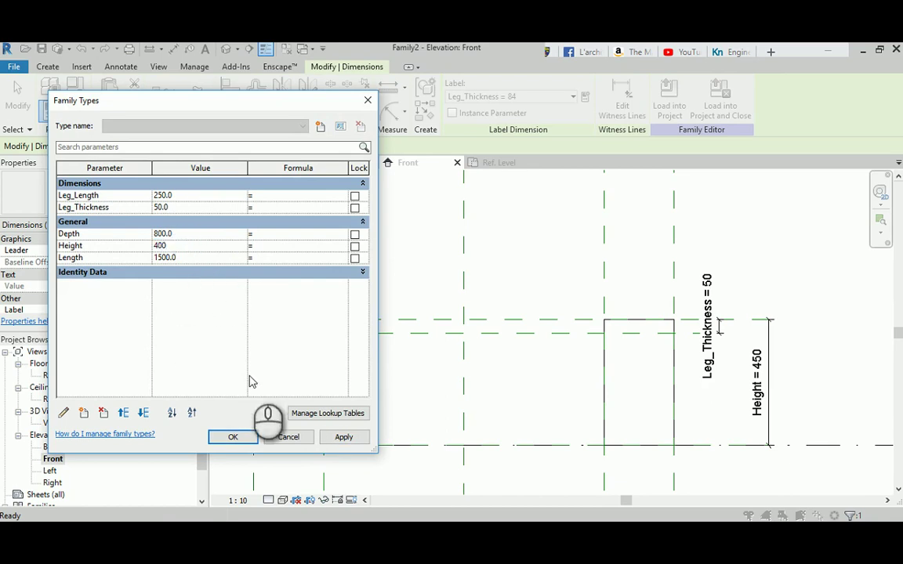
{"action": "left_click", "coordinate": [337, 436]}
{"action": "left_click", "coordinate": [252, 440]}
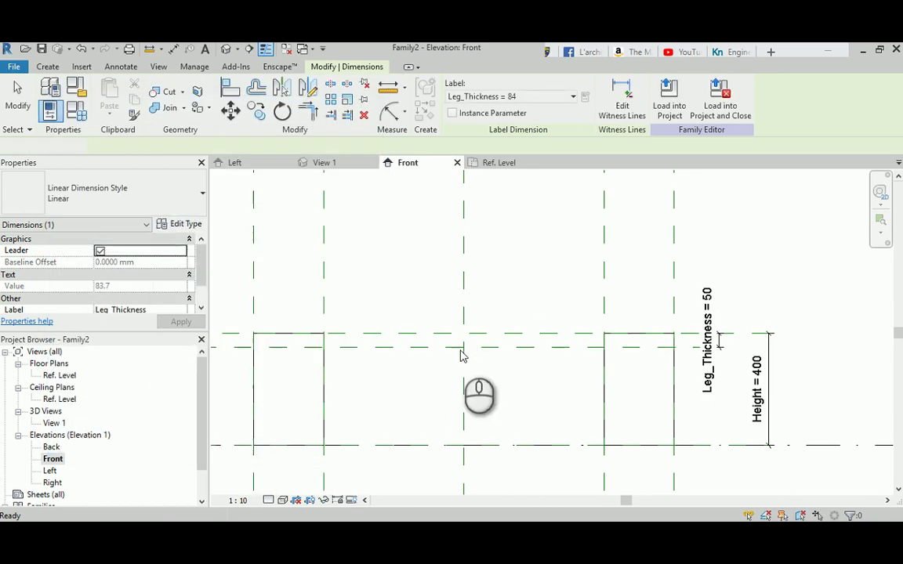
{"action": "left_click", "coordinate": [459, 347]}
Raise the bottom of the leg extrusion to the lower Leg_Thickness reference plane and lock it there.
{"action": "middle_click_drag", "start_coordinate": [382, 334], "coordinate": [459, 351]}
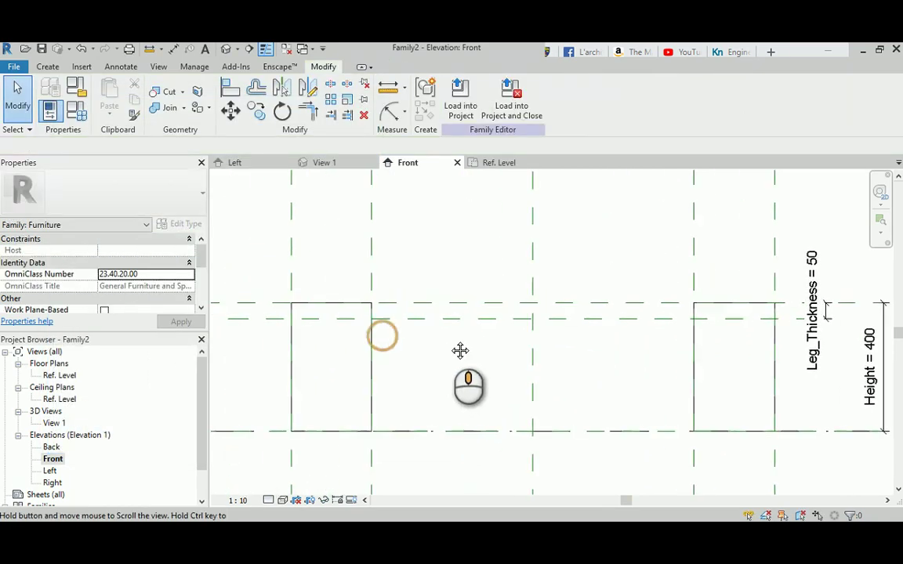
{"action": "left_click", "coordinate": [373, 349]}
{"action": "left_click_drag", "start_coordinate": [536, 423], "coordinate": [567, 326]}
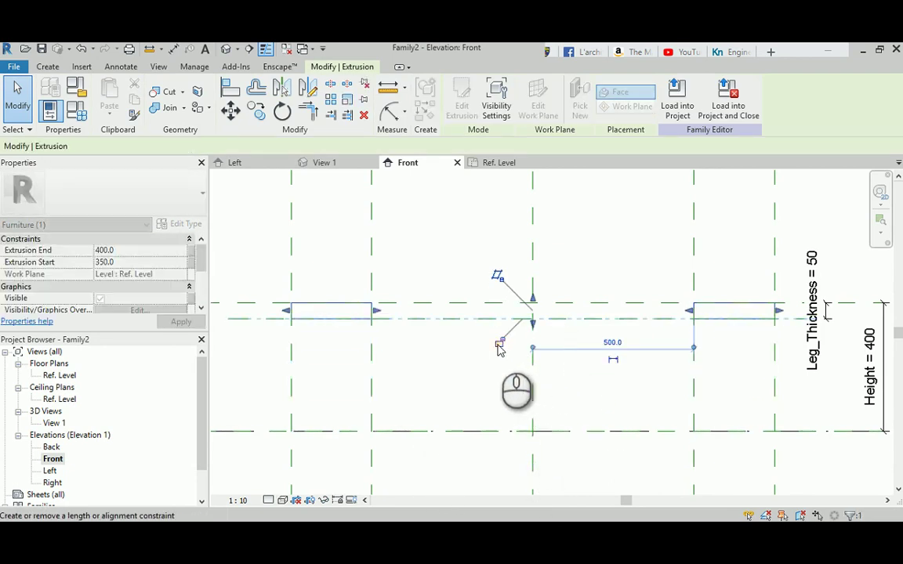
{"action": "left_click", "coordinate": [501, 344]}
{"action": "left_click", "coordinate": [442, 374]}
{"action": "scroll", "coordinate": [443, 372], "scroll_direction": "down", "scroll_amount": 1}
{"action": "middle_click_drag", "start_coordinate": [442, 372], "coordinate": [447, 384]}
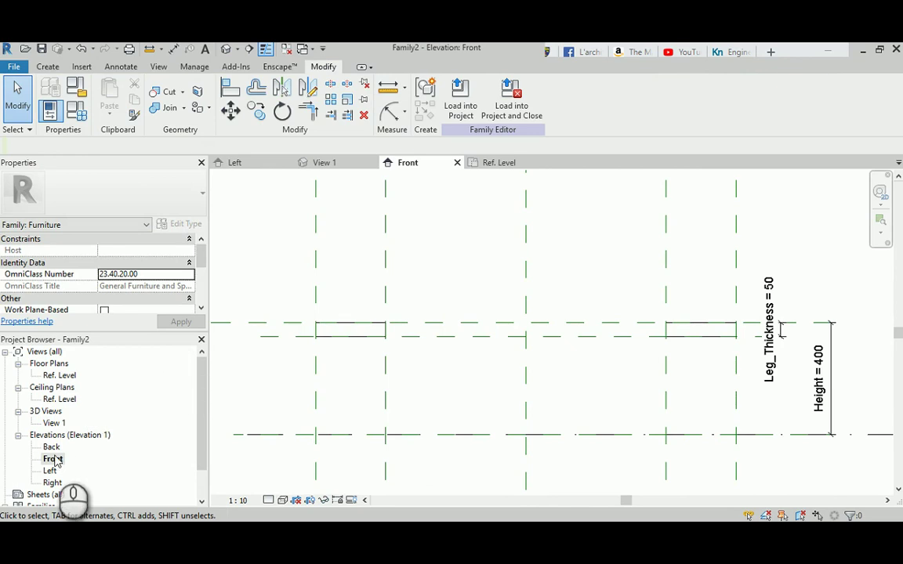
In the Ref. Level plan, draw two horizontal reference planes inside the outer Depth planes, about 88 mm below the upper and 80 mm above the lower.
{"action": "double_click", "coordinate": [60, 376]}
{"action": "middle_click_drag", "start_coordinate": [567, 350], "coordinate": [488, 322]}
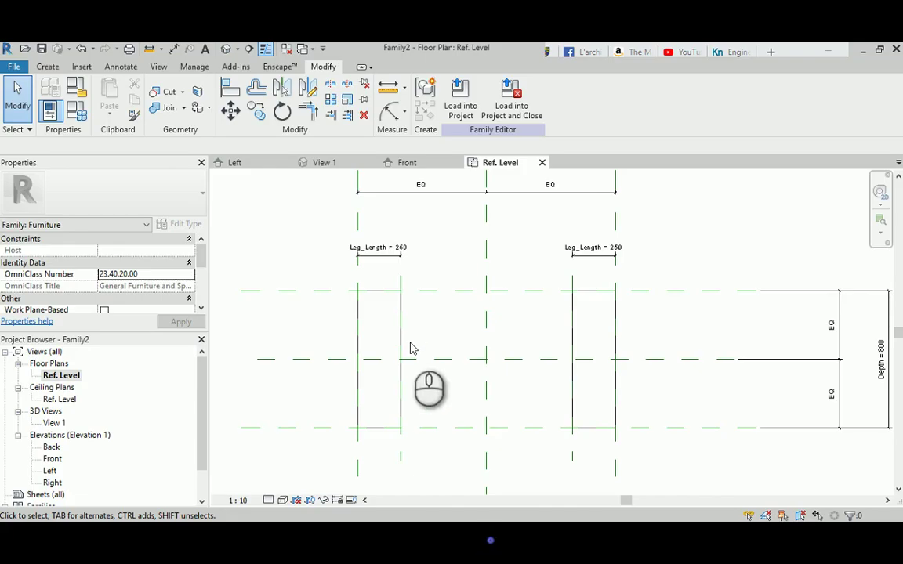
{"action": "left_click", "coordinate": [412, 336]}
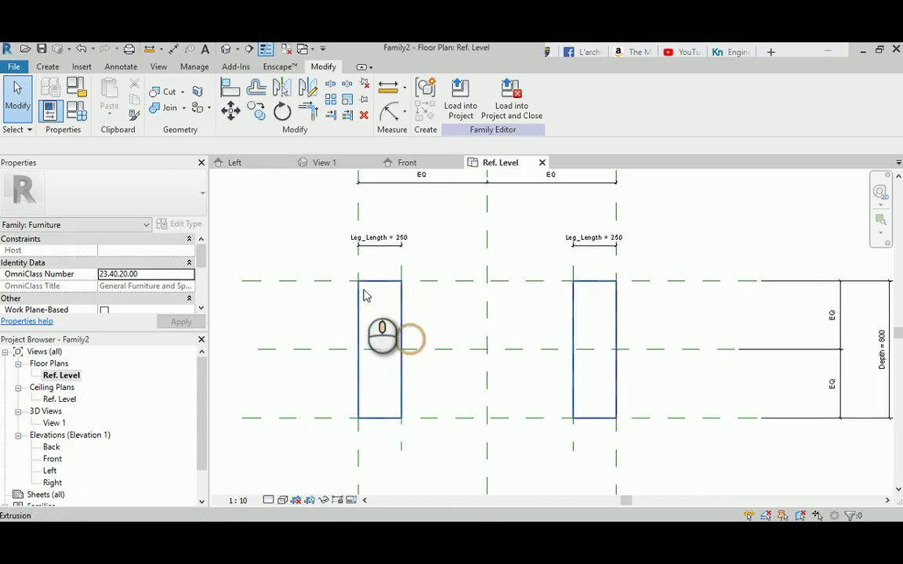
{"action": "left_click", "coordinate": [23, 98]}
{"action": "left_click", "coordinate": [705, 96]}
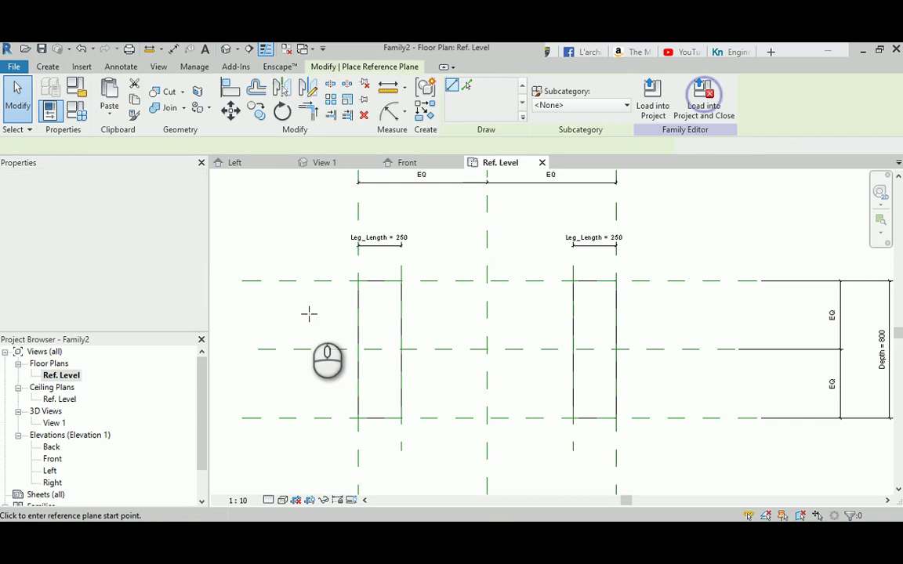
{"action": "left_click", "coordinate": [646, 296]}
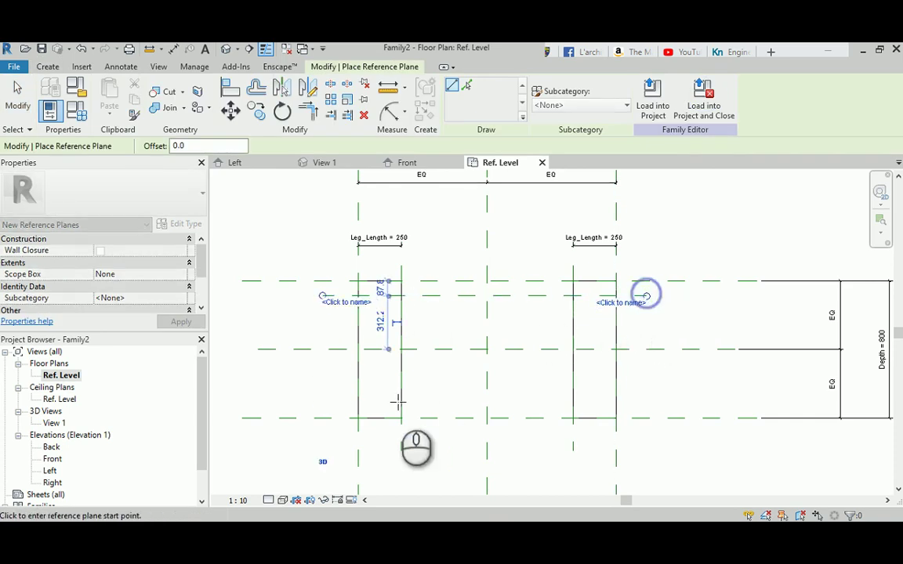
{"action": "left_click", "coordinate": [322, 404]}
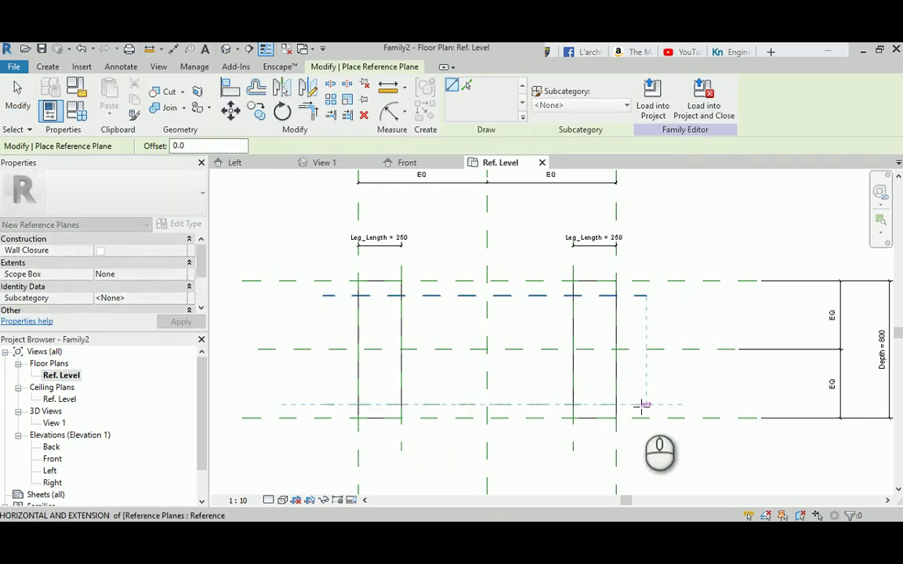
{"action": "left_click", "coordinate": [641, 405]}
{"action": "key", "text": "Escape"}
{"action": "key", "text": "Escape"}
Dimension the gap between each new horizontal reference plane and its neighbouring outer Depth plane with aligned dimensions.
{"action": "key", "text": "d"}
{"action": "key", "text": "i"}
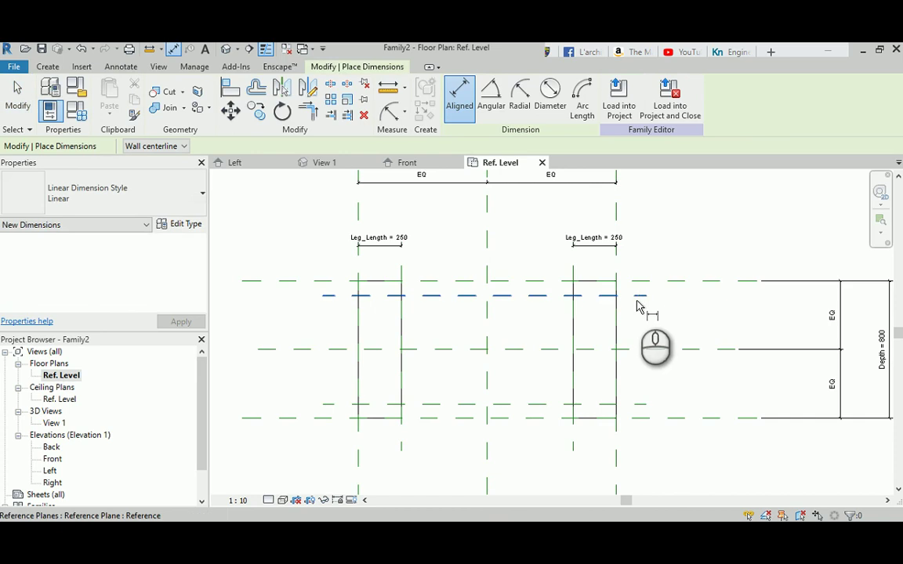
{"action": "left_click", "coordinate": [639, 278]}
{"action": "left_click", "coordinate": [645, 243]}
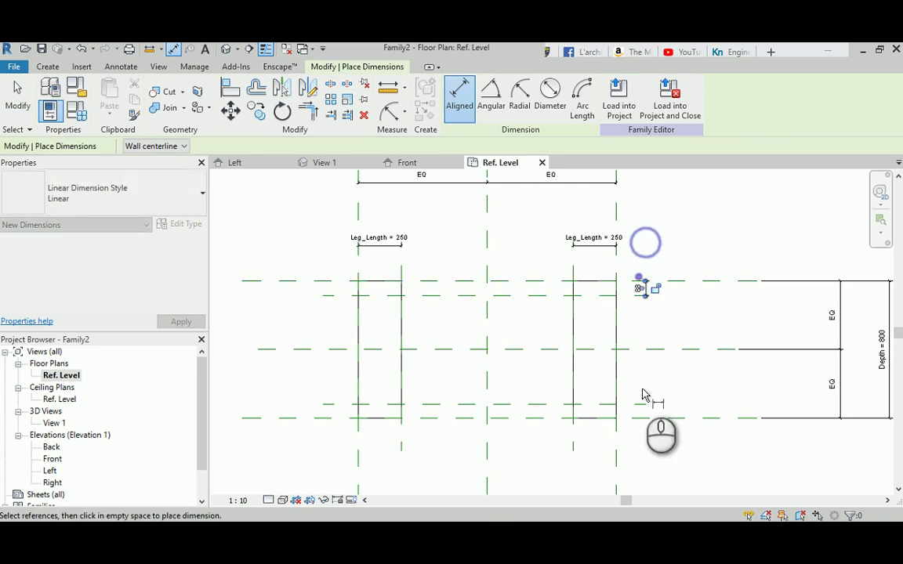
{"action": "left_click", "coordinate": [644, 404]}
{"action": "left_click", "coordinate": [644, 419]}
{"action": "left_click", "coordinate": [645, 412]}
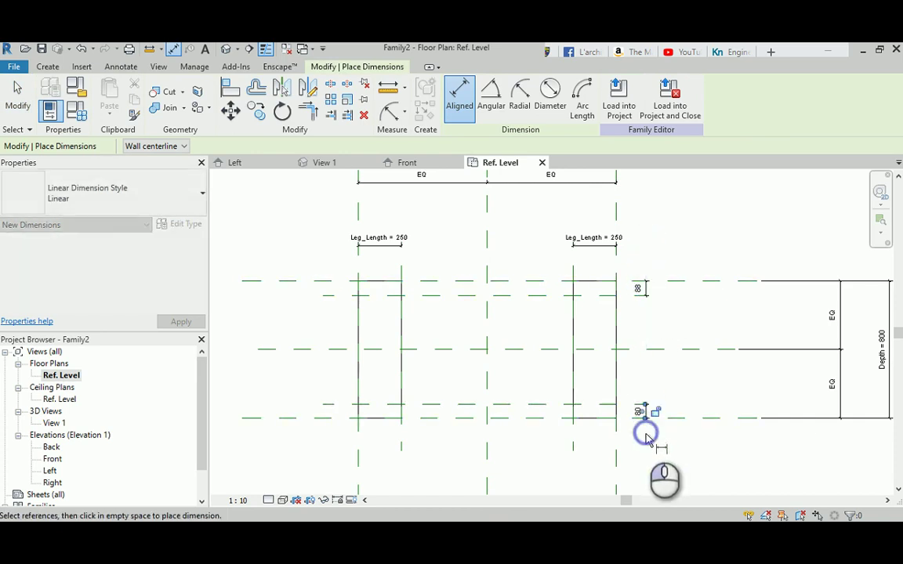
{"action": "key", "text": "Escape"}
{"action": "key", "text": "Escape"}
Label both gap dimensions with a new type parameter named Leg_Depth, grouped under Dimensions.
{"action": "left_click", "coordinate": [647, 414]}
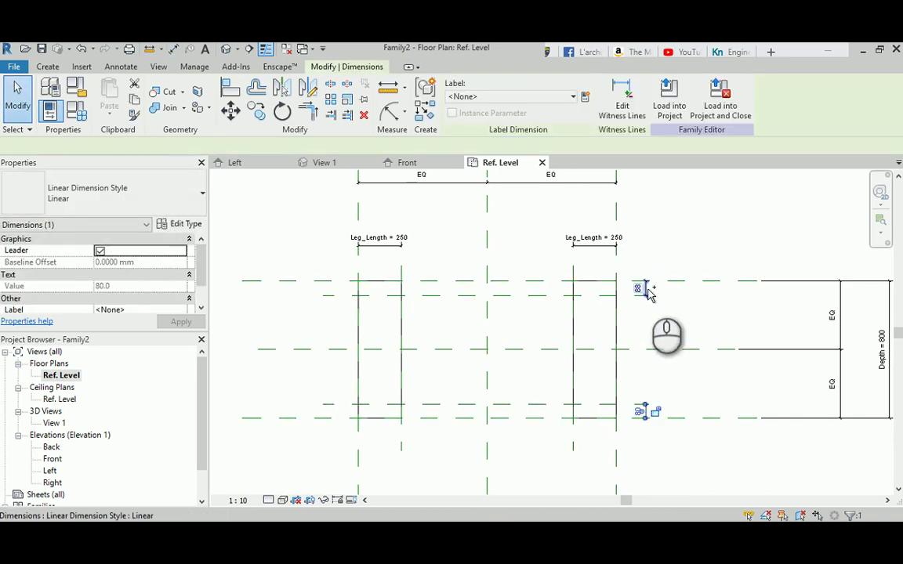
{"action": "left_click", "coordinate": [642, 288], "text": "ctrl"}
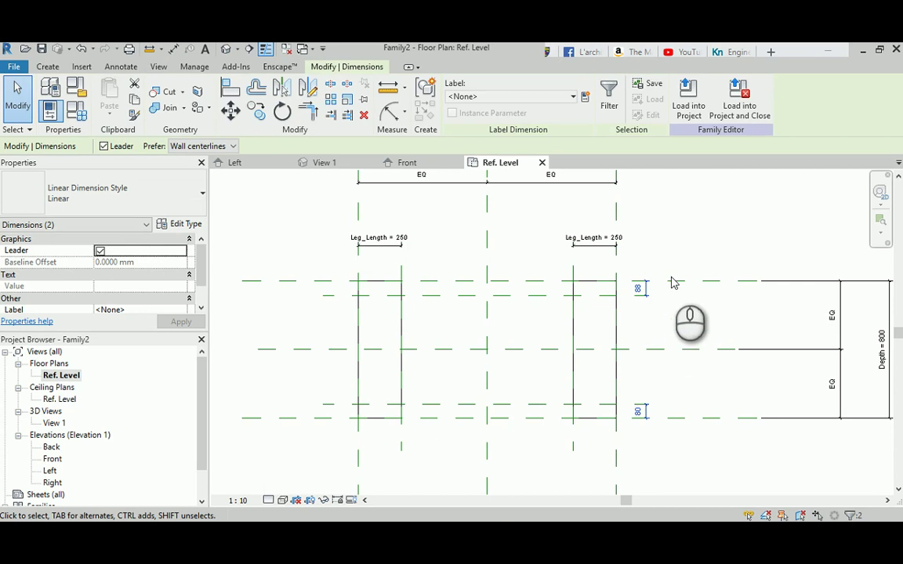
{"action": "left_click", "coordinate": [585, 97]}
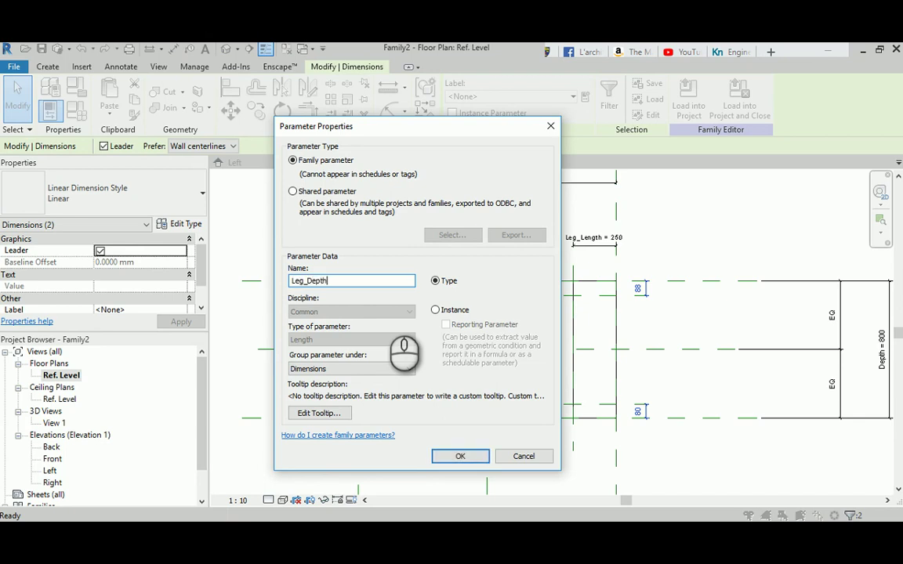
{"action": "left_click", "coordinate": [457, 455]}
Set the family's Leg_Depth parameter to 50 and accept the family types.
{"action": "scroll", "coordinate": [655, 389], "scroll_direction": "up", "scroll_amount": 1}
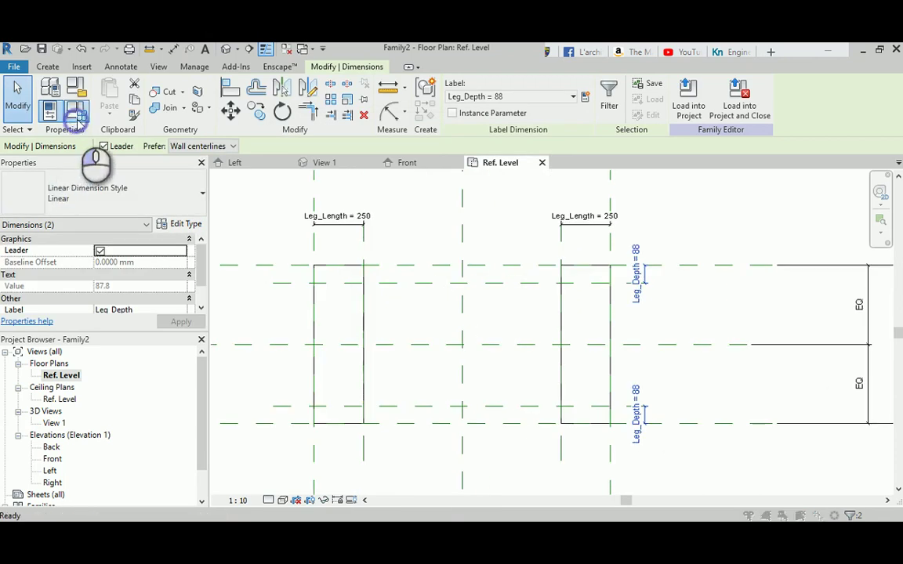
{"action": "left_click", "coordinate": [50, 111]}
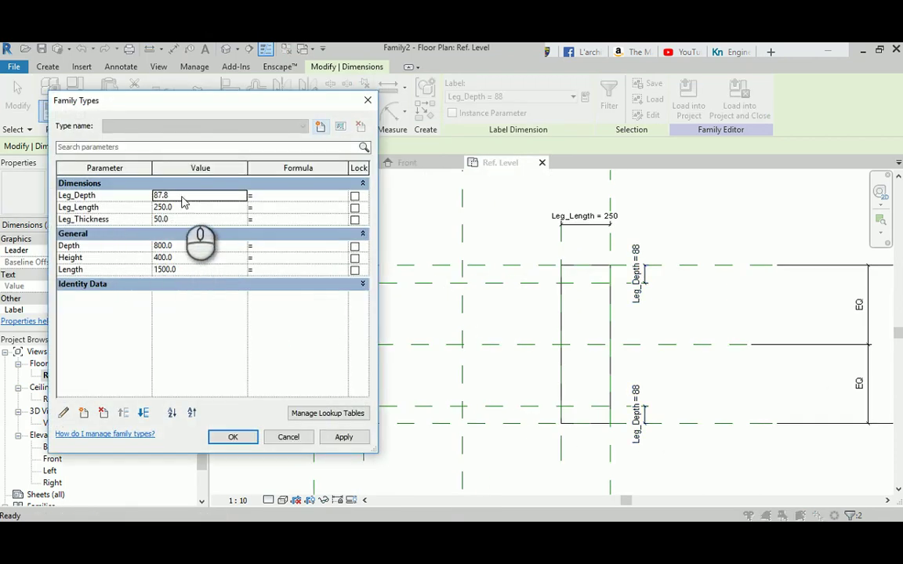
{"action": "type", "text": "50"}
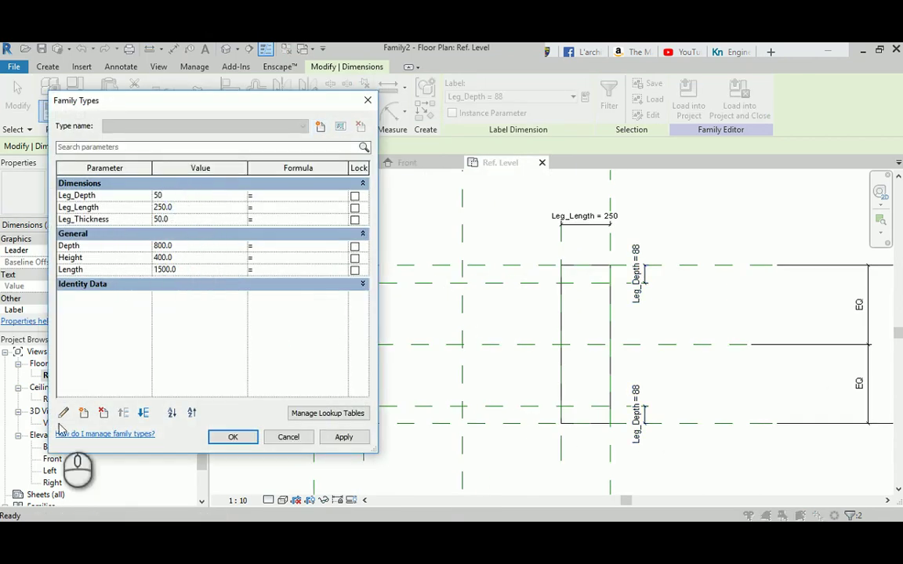
{"action": "left_click", "coordinate": [338, 436]}
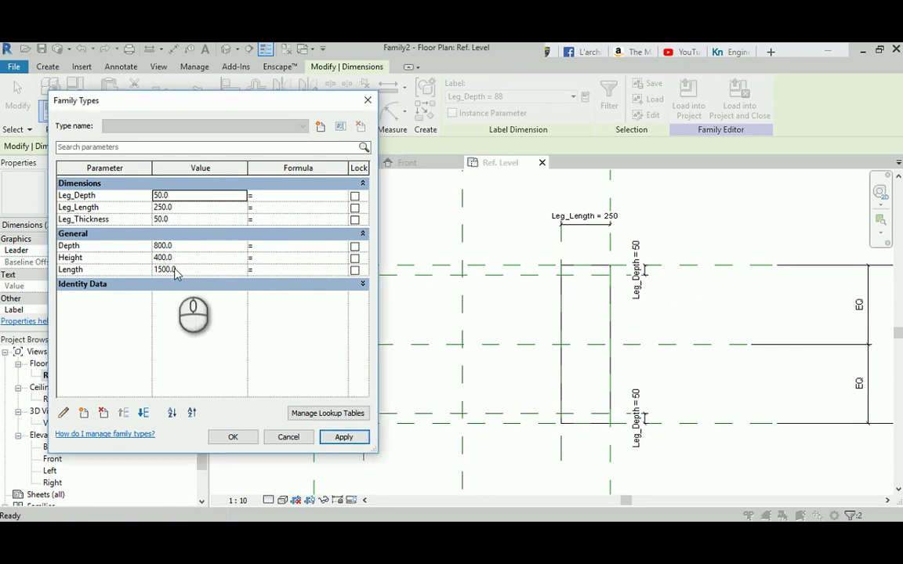
{"action": "left_click", "coordinate": [188, 246]}
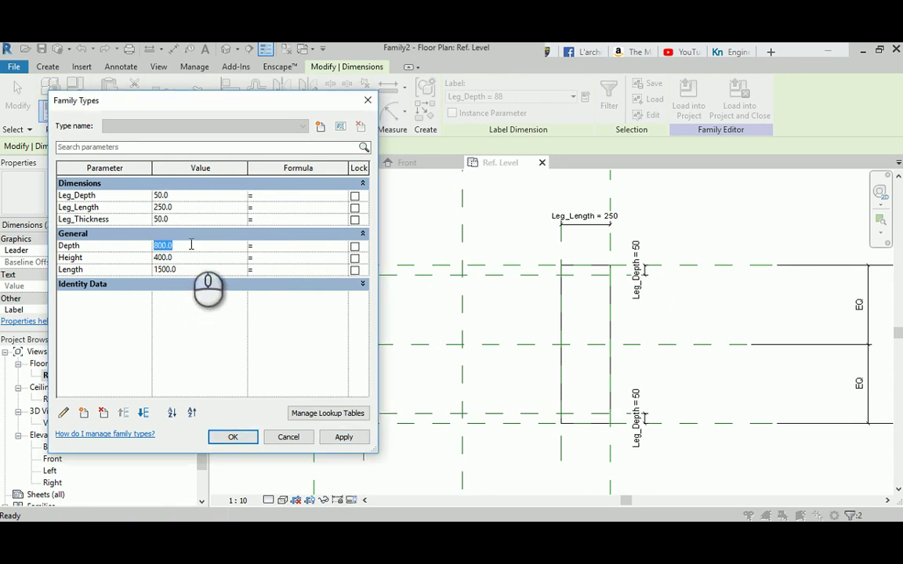
{"action": "left_click", "coordinate": [342, 436]}
{"action": "left_click", "coordinate": [252, 437]}
{"action": "key", "text": "Escape"}
Start an extrusion and pick sketch lines on the four reference planes bounding the upper-right leg, locking each line to its plane.
{"action": "scroll", "coordinate": [486, 317], "scroll_direction": "up", "scroll_amount": 1}
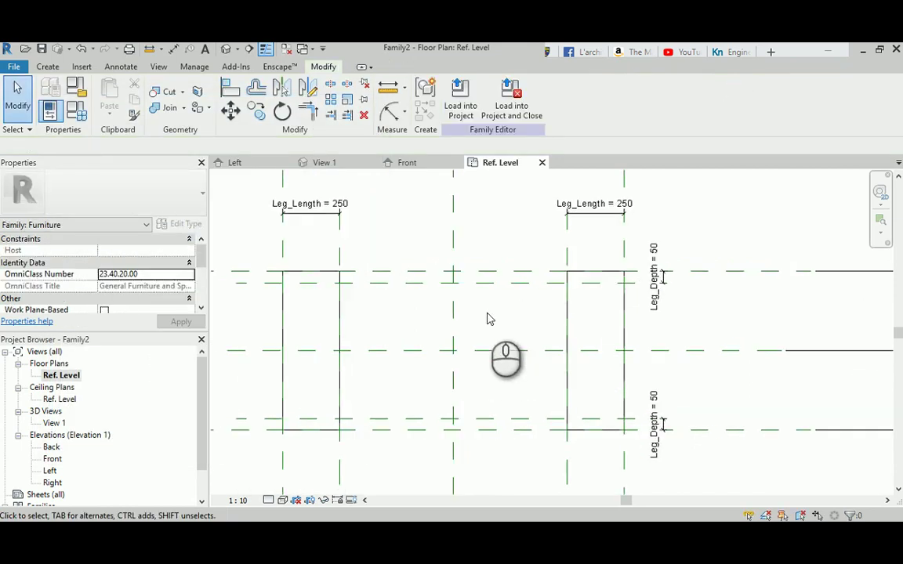
{"action": "middle_click_drag", "start_coordinate": [431, 327], "coordinate": [447, 317]}
{"action": "left_click", "coordinate": [47, 66]}
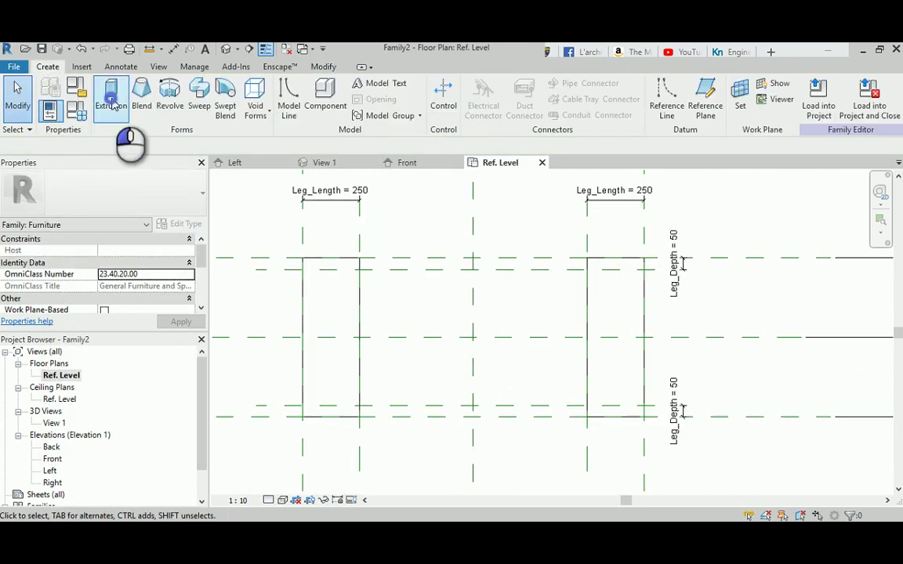
{"action": "left_click", "coordinate": [110, 98]}
{"action": "left_click", "coordinate": [510, 114]}
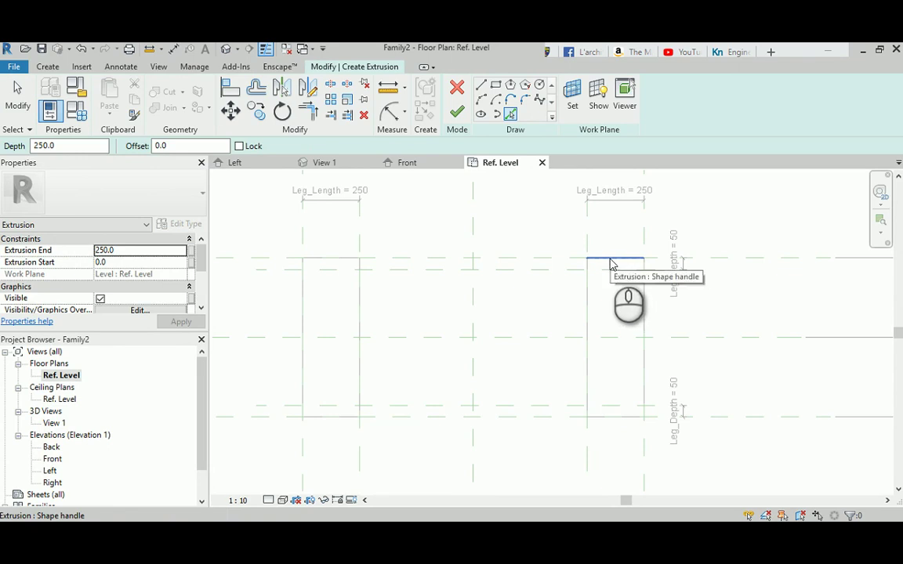
{"action": "left_click", "coordinate": [565, 258]}
{"action": "left_click", "coordinate": [495, 278]}
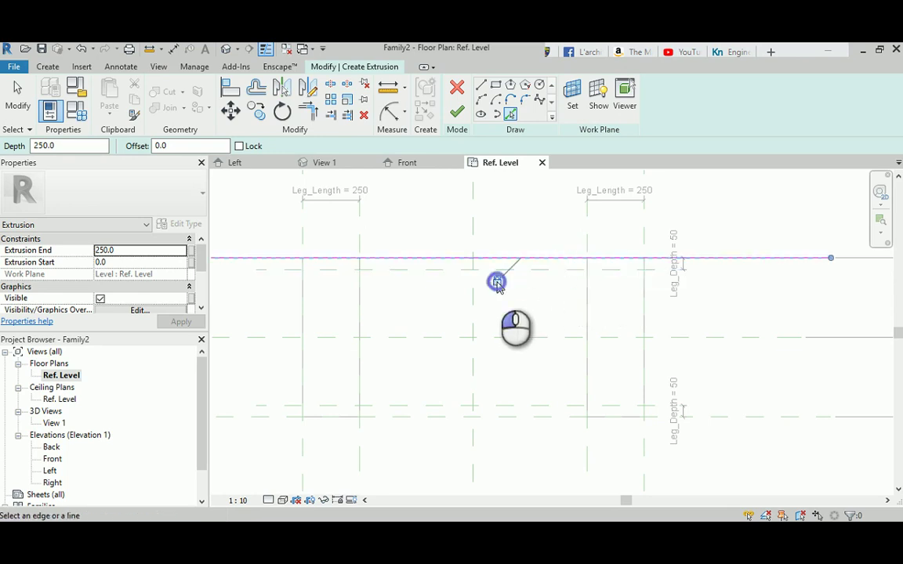
{"action": "left_click", "coordinate": [445, 294]}
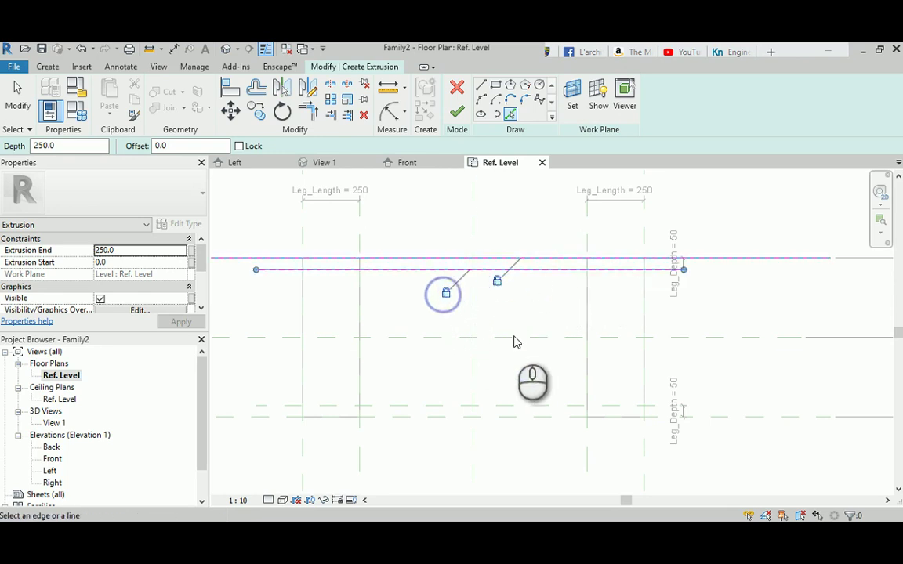
{"action": "left_click", "coordinate": [583, 234]}
{"action": "left_click", "coordinate": [562, 309]}
{"action": "left_click", "coordinate": [641, 236]}
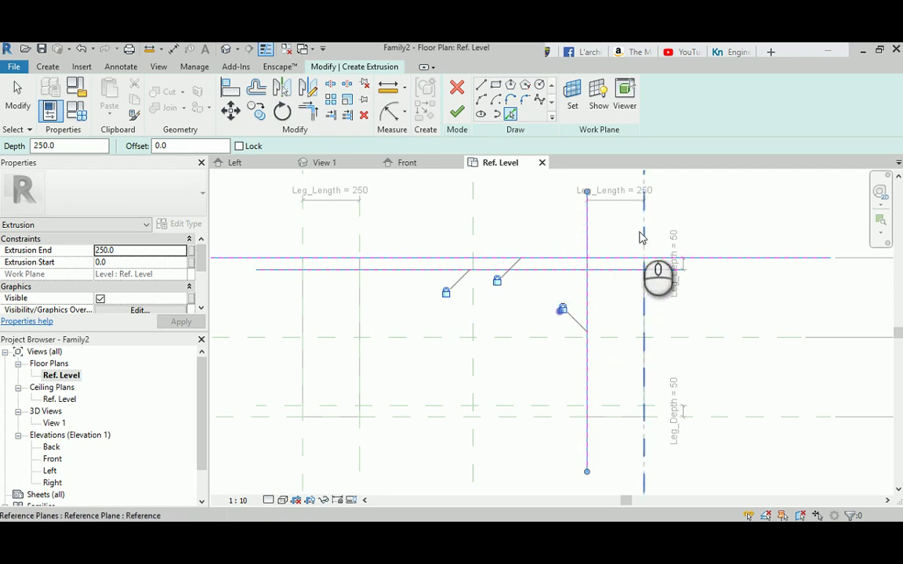
{"action": "left_click", "coordinate": [622, 312]}
Trim the four sketch lines to corners, forming a closed rectangle for the upper-right leg.
{"action": "middle_click_drag", "start_coordinate": [598, 397], "coordinate": [554, 370]}
{"action": "key", "text": "t"}
{"action": "key", "text": "r"}
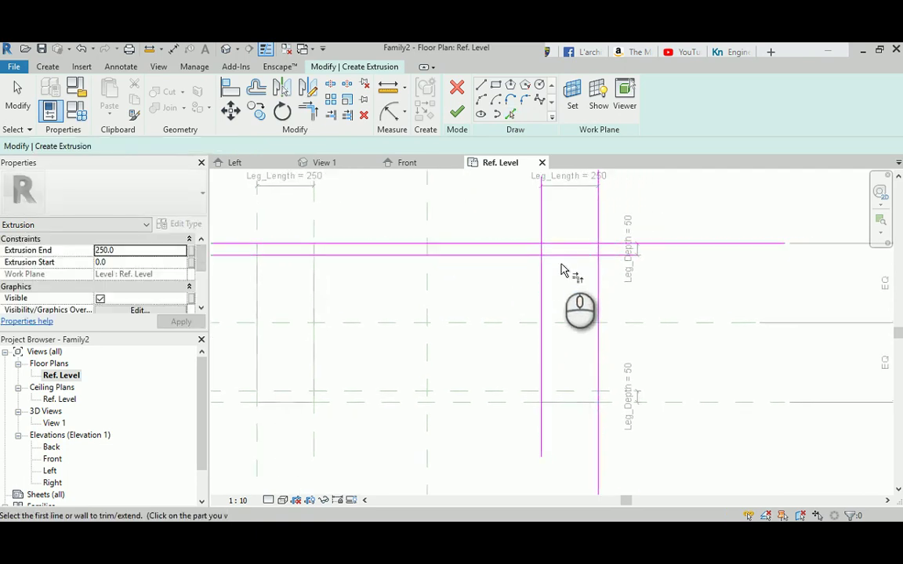
{"action": "left_click", "coordinate": [539, 250]}
{"action": "left_click", "coordinate": [557, 244]}
{"action": "left_click", "coordinate": [560, 243]}
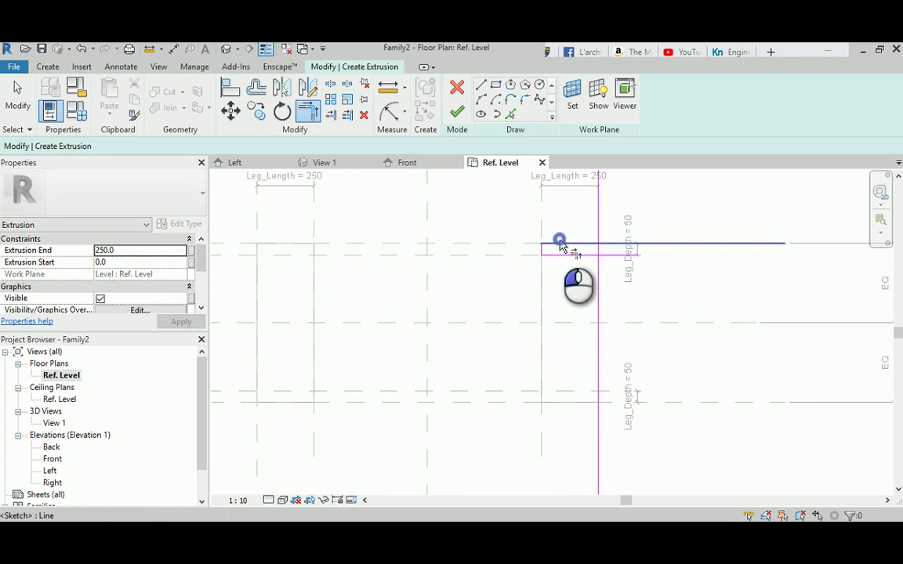
{"action": "left_click", "coordinate": [597, 249]}
{"action": "left_click", "coordinate": [592, 255]}
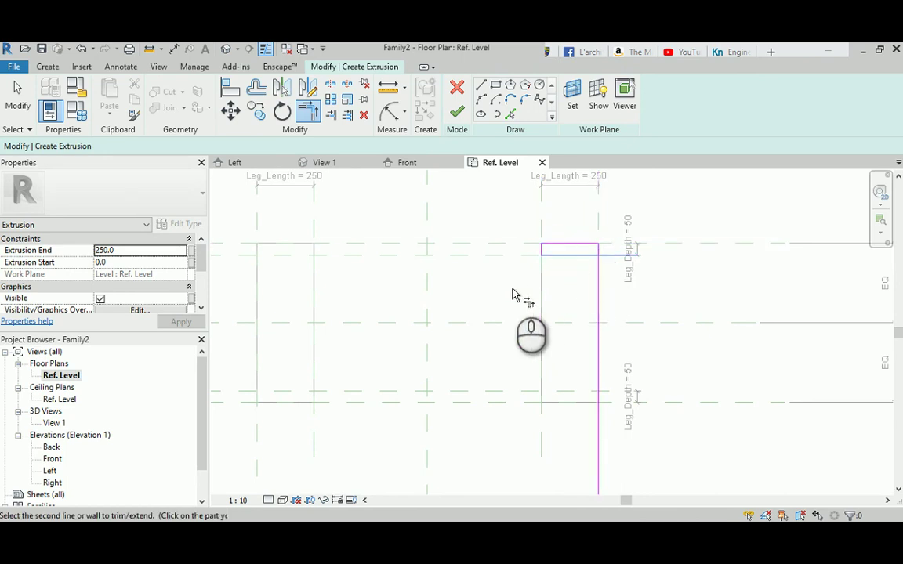
{"action": "left_click", "coordinate": [598, 251]}
Pick sketch lines on the four reference planes bounding the lower-right leg and lock them to those planes.
{"action": "left_click", "coordinate": [510, 113]}
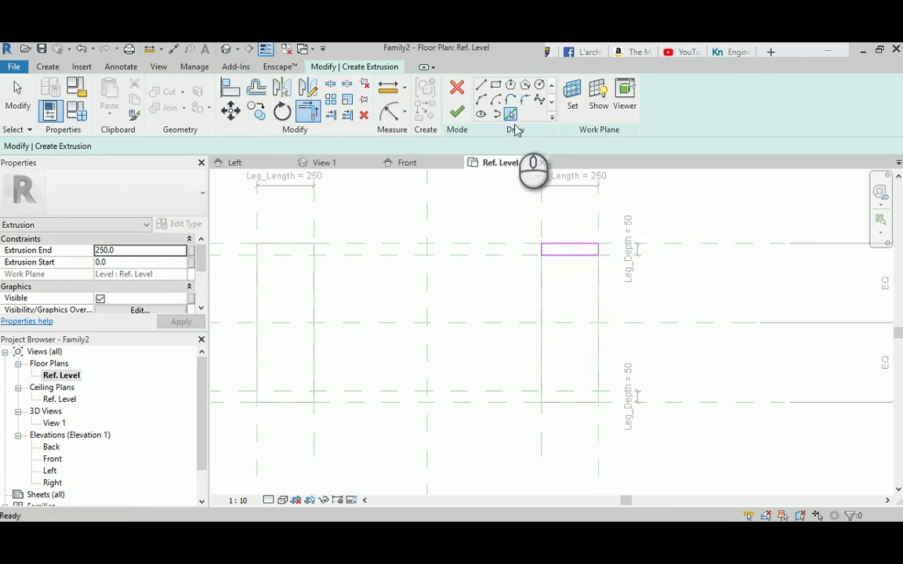
{"action": "left_click", "coordinate": [513, 391]}
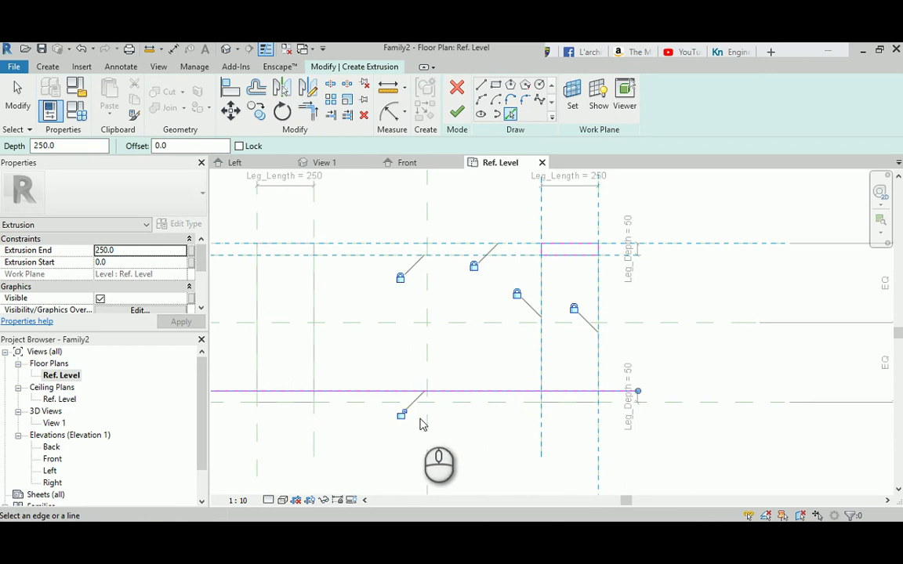
{"action": "left_click", "coordinate": [475, 402]}
{"action": "left_click", "coordinate": [475, 427]}
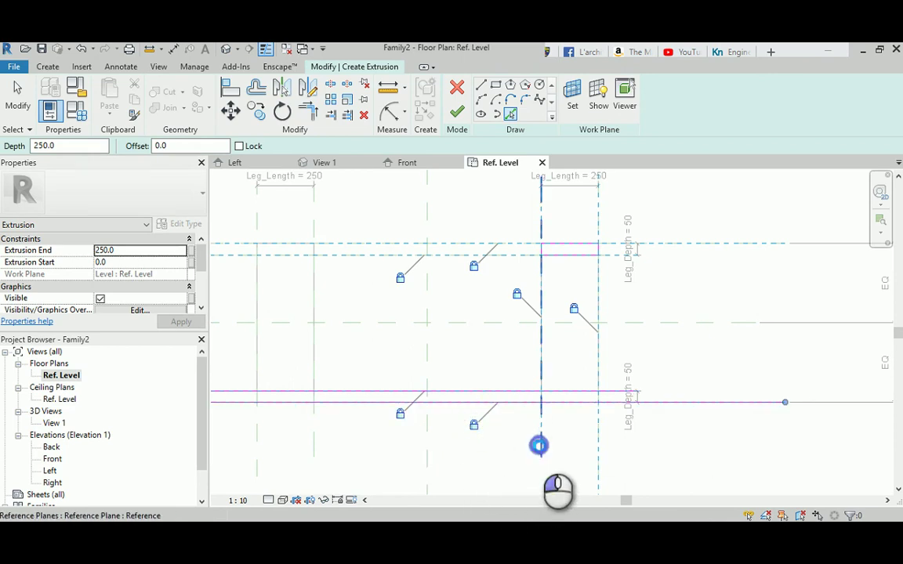
{"action": "left_click", "coordinate": [538, 445]}
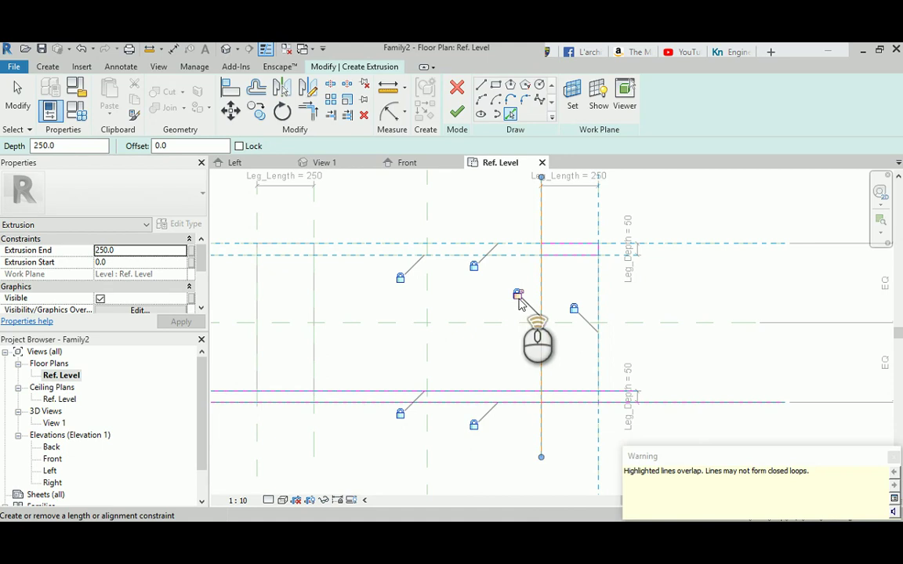
{"action": "scroll", "coordinate": [520, 298], "scroll_direction": "up", "scroll_amount": 3}
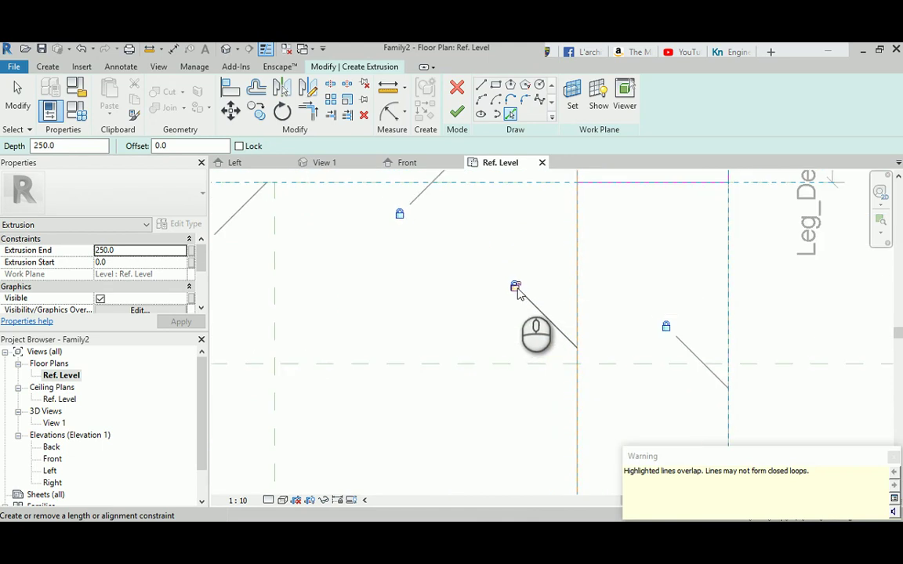
{"action": "left_click", "coordinate": [516, 288]}
{"action": "scroll", "coordinate": [476, 307], "scroll_direction": "down", "scroll_amount": 3}
{"action": "middle_click_drag", "start_coordinate": [483, 322], "coordinate": [550, 369]}
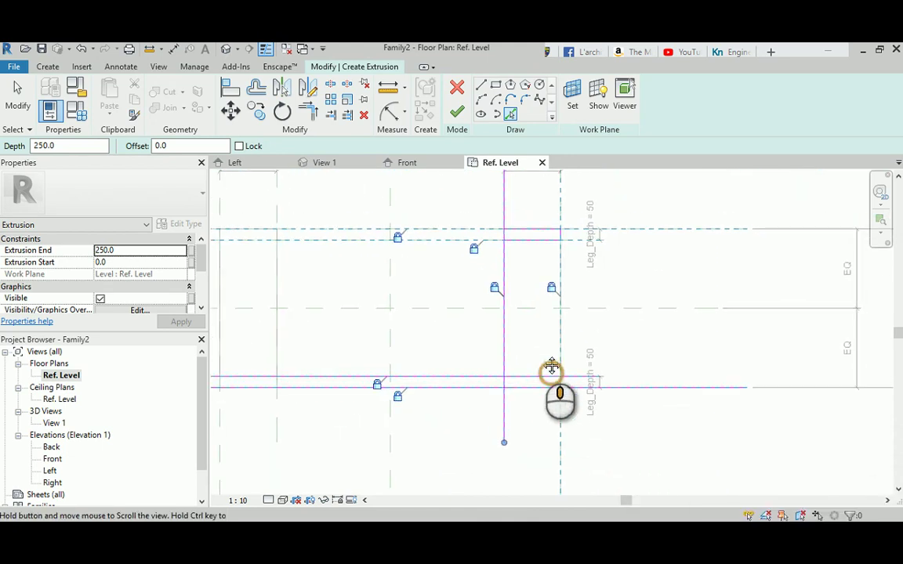
{"action": "left_click", "coordinate": [560, 429]}
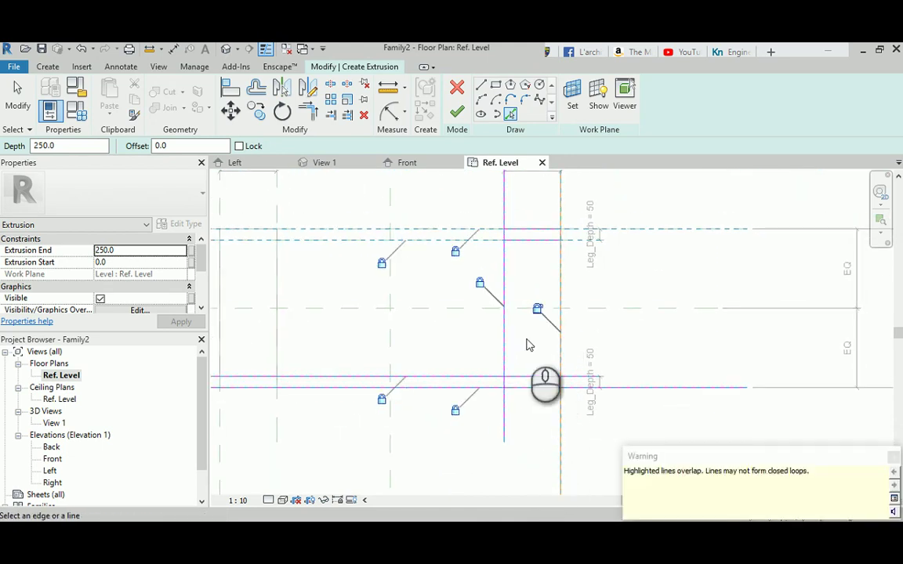
Trim the new sketch lines to corners, forming a closed rectangle for the lower-right leg.
{"action": "key", "text": "t"}
{"action": "key", "text": "r"}
{"action": "left_click", "coordinate": [558, 379]}
{"action": "left_click", "coordinate": [541, 376]}
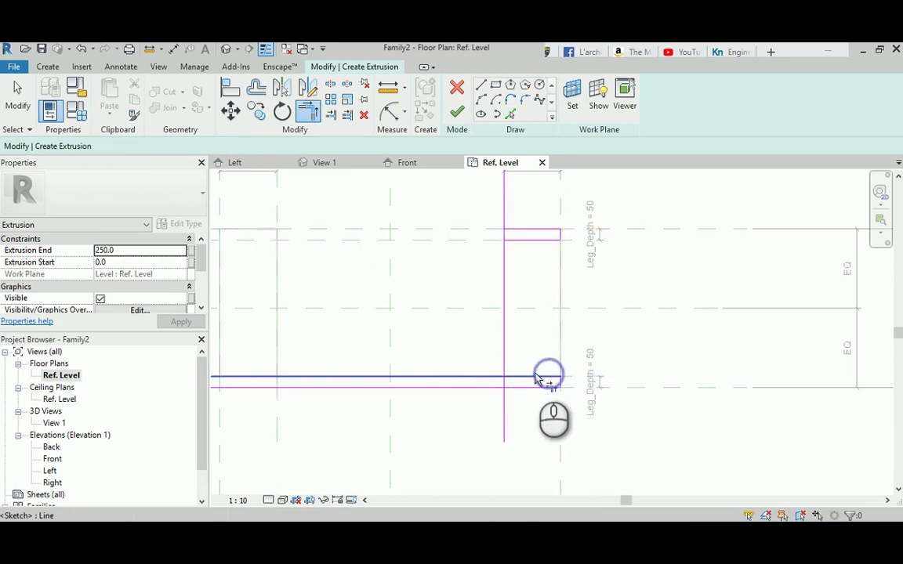
{"action": "left_click", "coordinate": [505, 380]}
{"action": "left_click", "coordinate": [505, 384]}
{"action": "middle_click_drag", "start_coordinate": [423, 350], "coordinate": [516, 355]}
Pick sketch lines on the four reference planes bounding the lower-left leg and lock each line to its plane.
{"action": "left_click", "coordinate": [510, 114]}
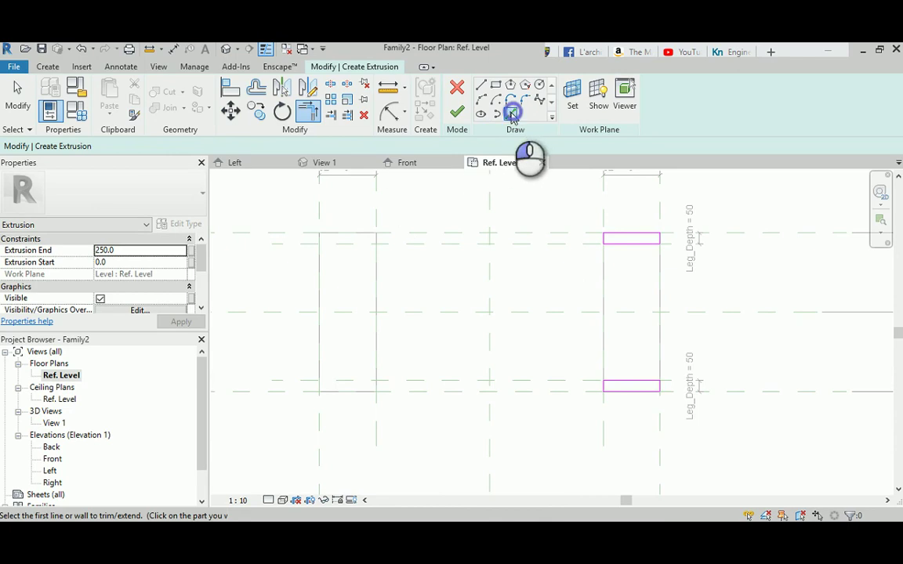
{"action": "left_click", "coordinate": [397, 389]}
{"action": "left_click", "coordinate": [462, 405]}
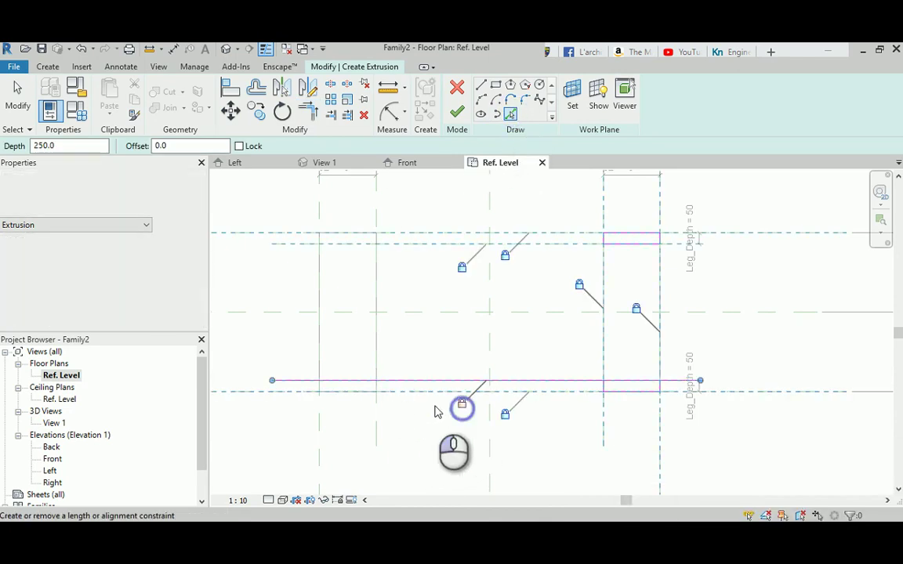
{"action": "left_click", "coordinate": [411, 391]}
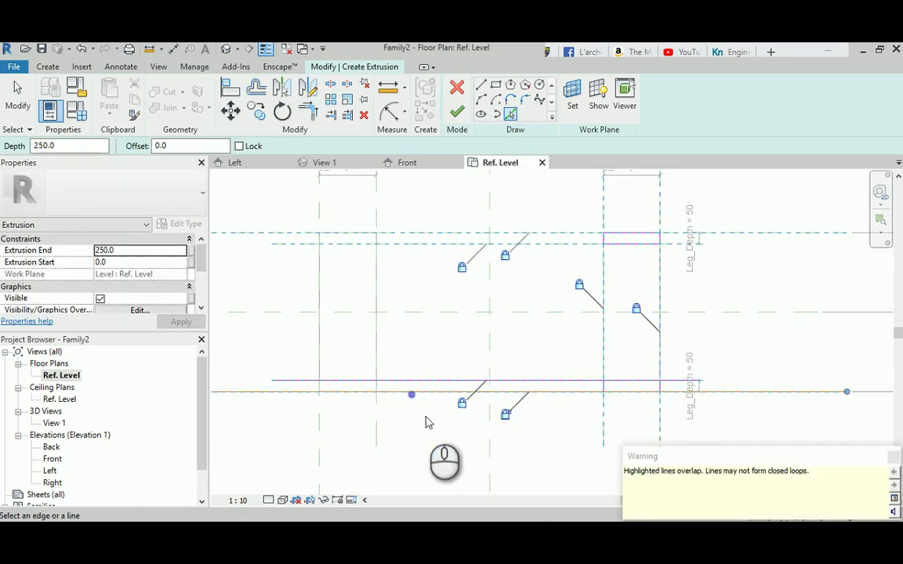
{"action": "left_click", "coordinate": [506, 415]}
{"action": "left_click", "coordinate": [375, 433]}
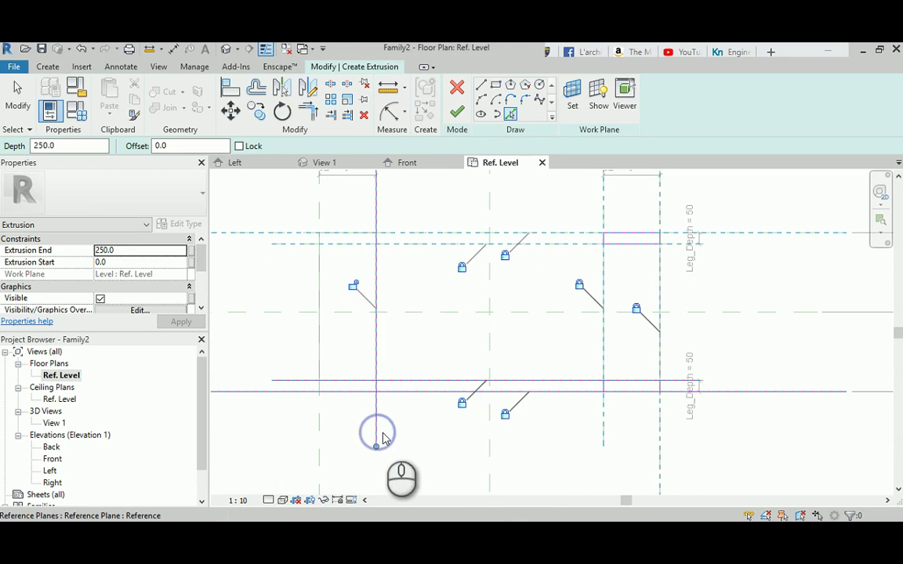
{"action": "left_click", "coordinate": [353, 286]}
{"action": "left_click", "coordinate": [319, 421]}
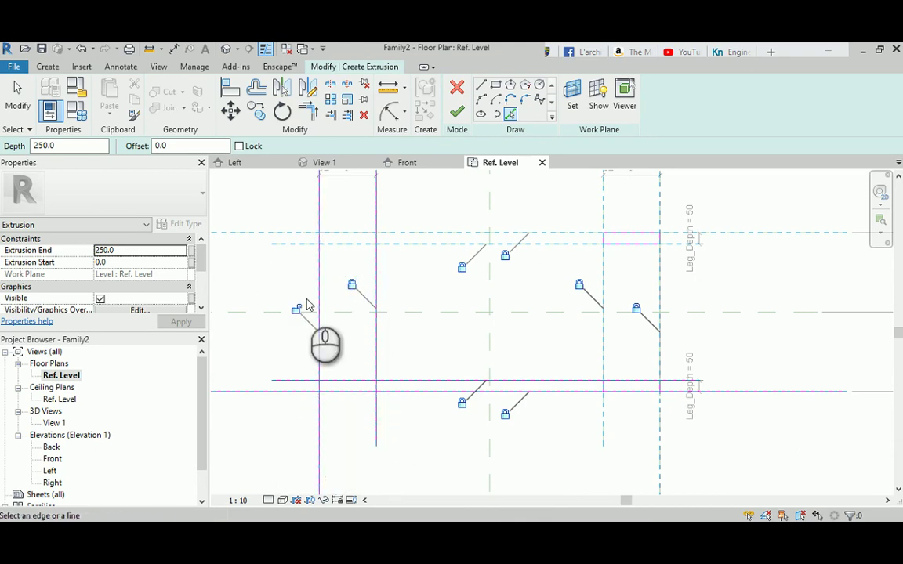
{"action": "left_click", "coordinate": [296, 308]}
Trim the four new sketch lines to corners, forming a closed rectangle for the lower-left leg.
{"action": "key", "text": "t"}
{"action": "key", "text": "r"}
{"action": "left_click", "coordinate": [365, 380]}
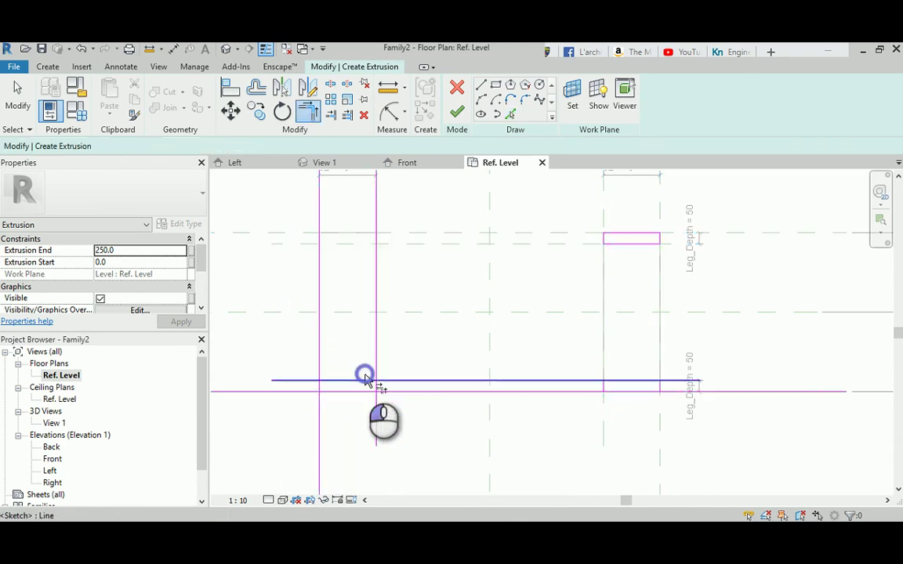
{"action": "left_click", "coordinate": [372, 382]}
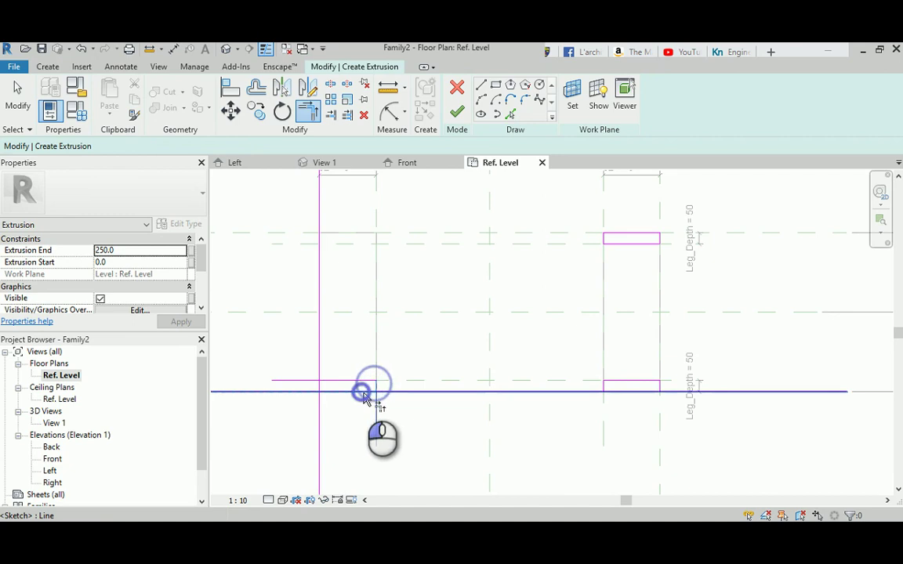
{"action": "left_click", "coordinate": [333, 383]}
{"action": "left_click", "coordinate": [318, 376]}
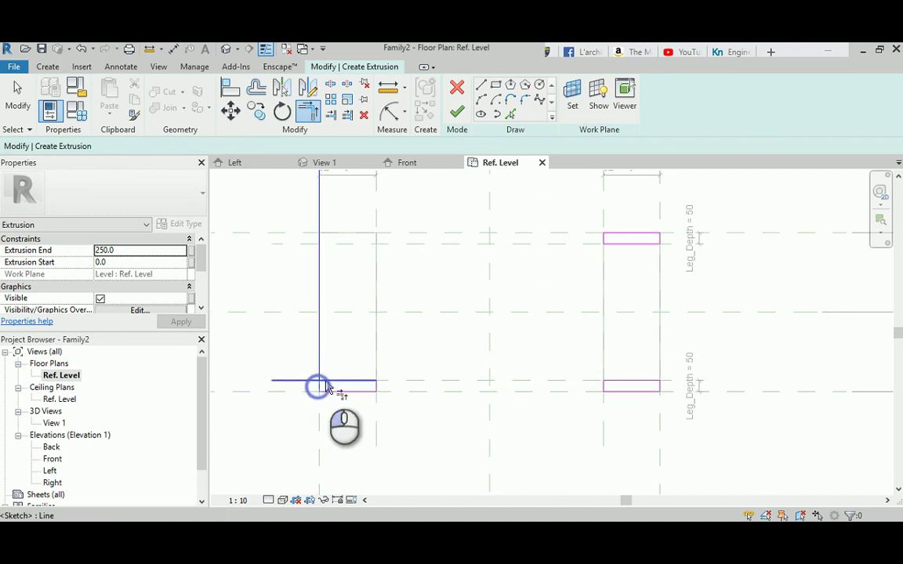
Pick sketch lines on the four reference planes bounding the upper-left leg and lock them to those planes.
{"action": "middle_click_drag", "start_coordinate": [331, 275], "coordinate": [352, 338]}
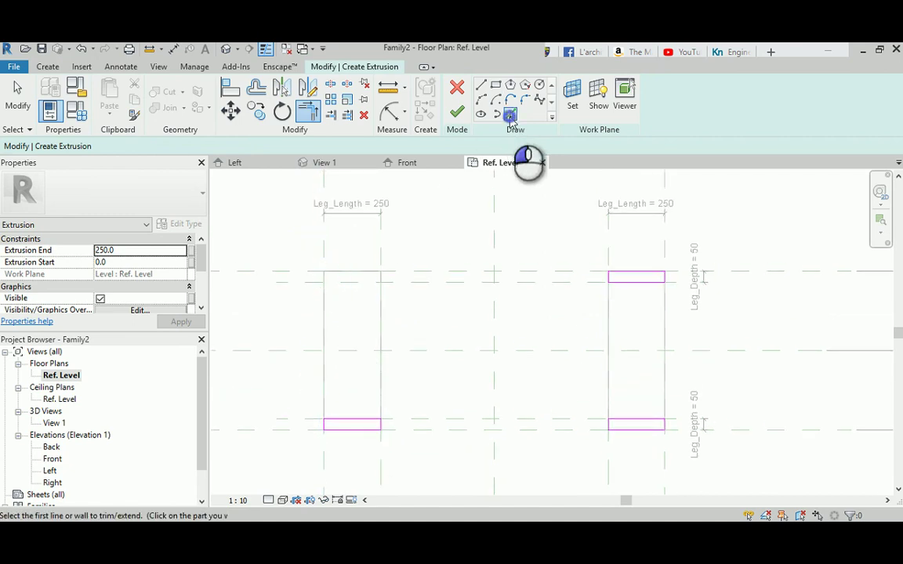
{"action": "left_click", "coordinate": [511, 116]}
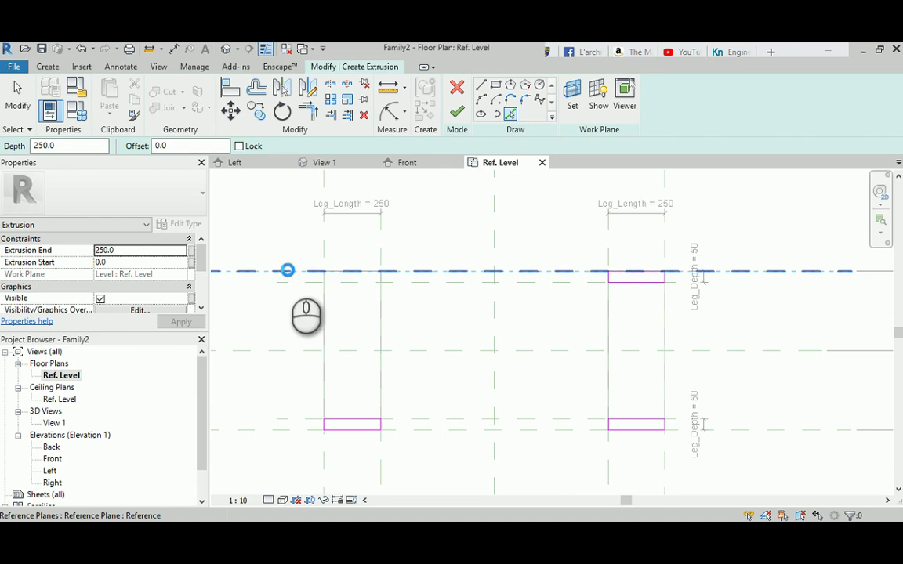
{"action": "left_click", "coordinate": [289, 271]}
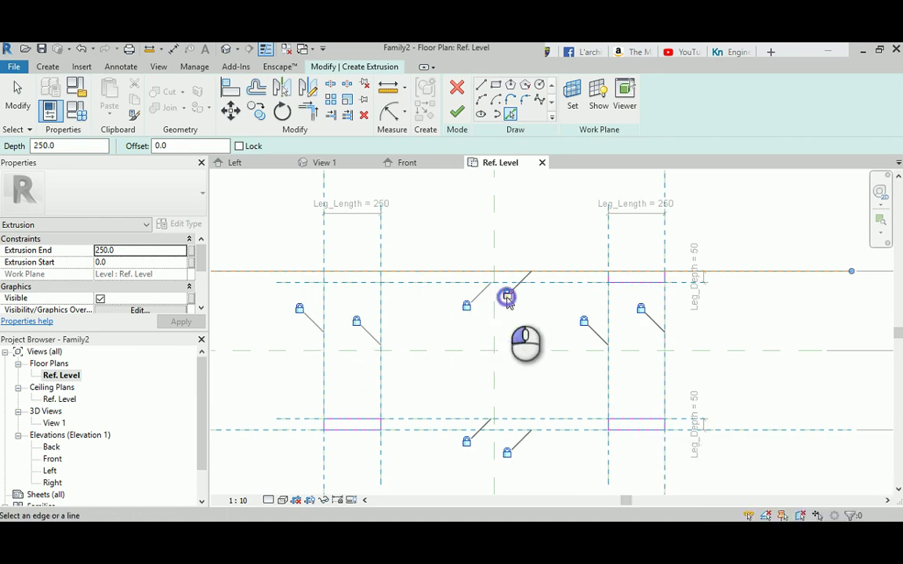
{"action": "left_click", "coordinate": [298, 283]}
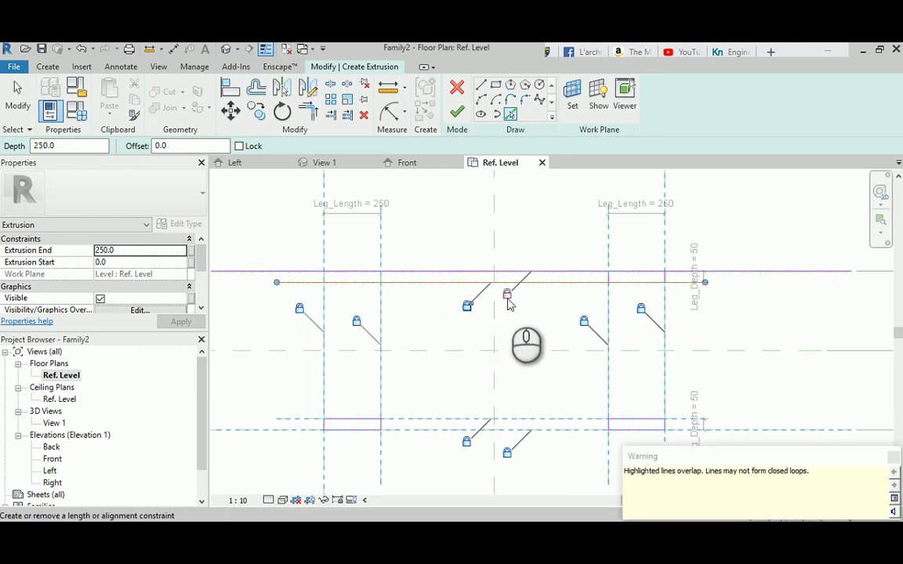
{"action": "left_click", "coordinate": [467, 310]}
{"action": "left_click", "coordinate": [324, 186]}
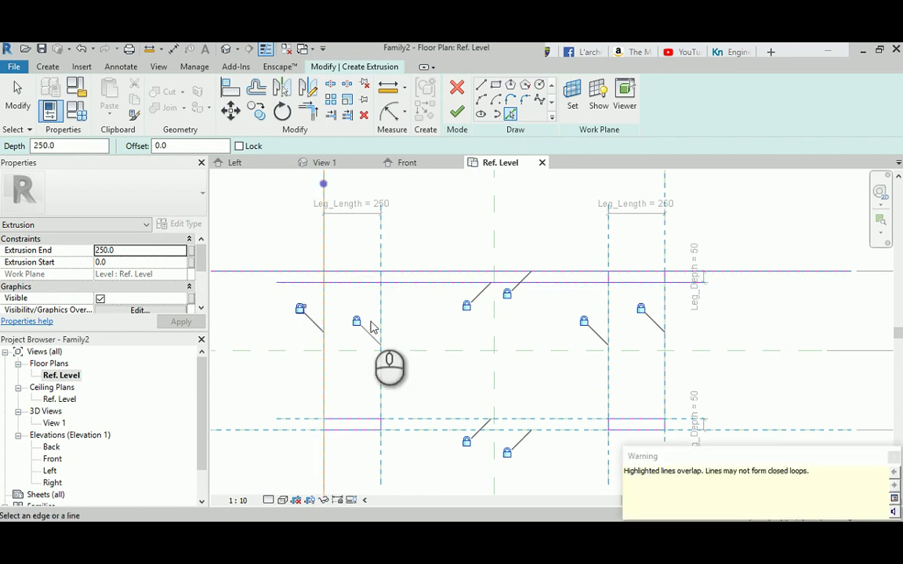
{"action": "left_click", "coordinate": [301, 310]}
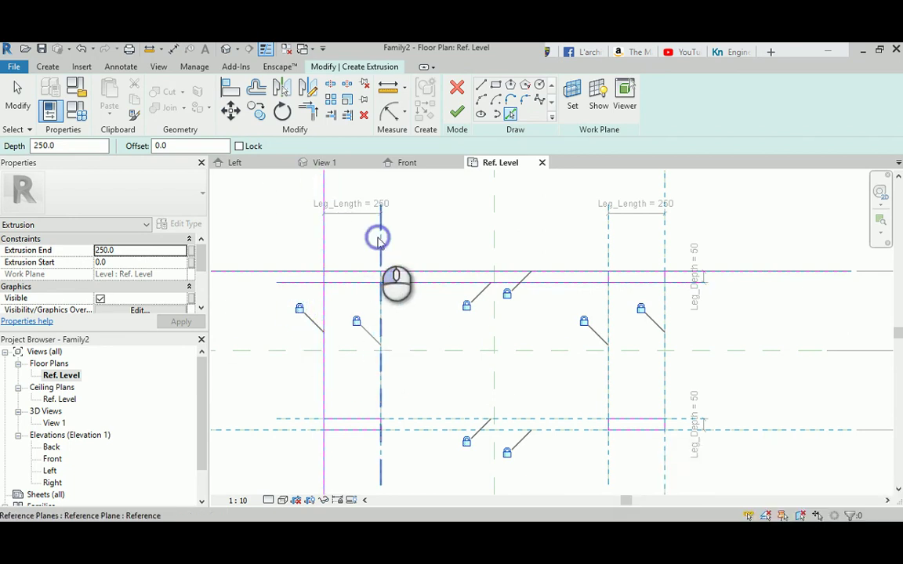
{"action": "left_click", "coordinate": [379, 239]}
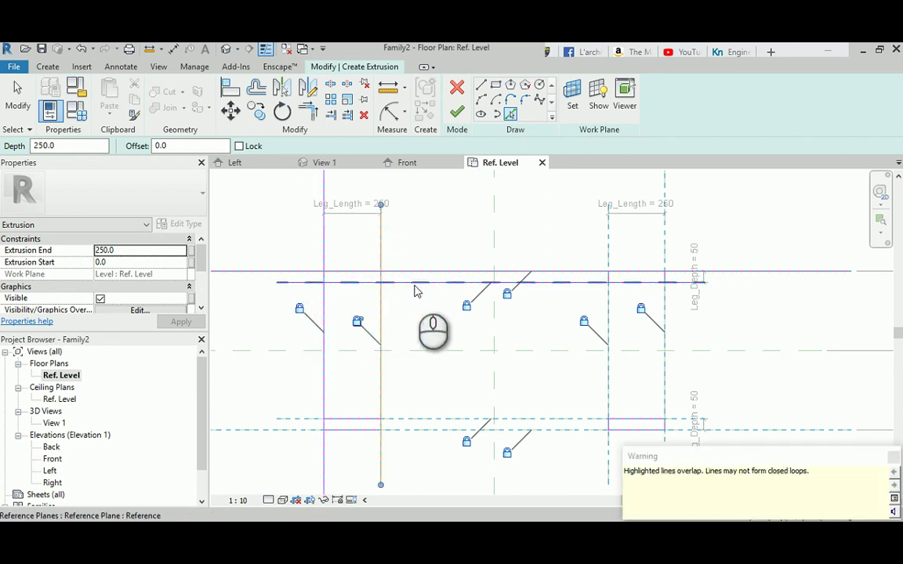
{"action": "left_click", "coordinate": [357, 323]}
Trim the sketch lines into a closed rectangle for the upper-left leg and finish the four-leg extrusion.
{"action": "key", "text": "t"}
{"action": "key", "text": "r"}
{"action": "left_click", "coordinate": [377, 281]}
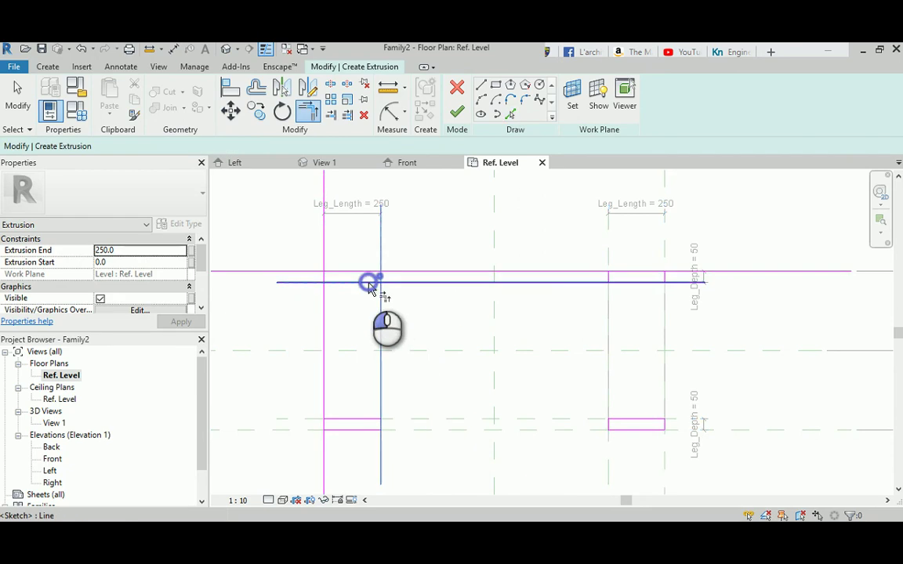
{"action": "left_click", "coordinate": [325, 276]}
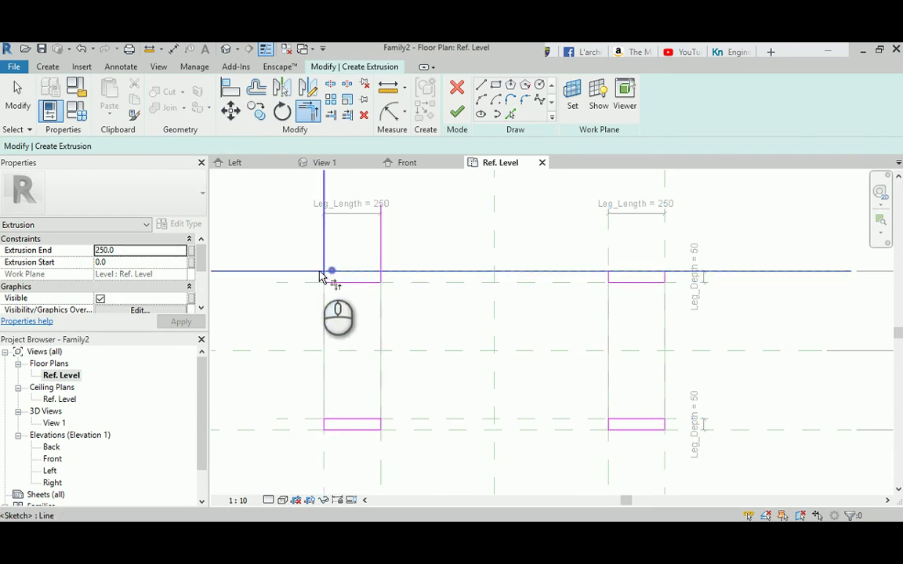
{"action": "left_click", "coordinate": [381, 280]}
{"action": "key", "text": "t"}
{"action": "key", "text": "r"}
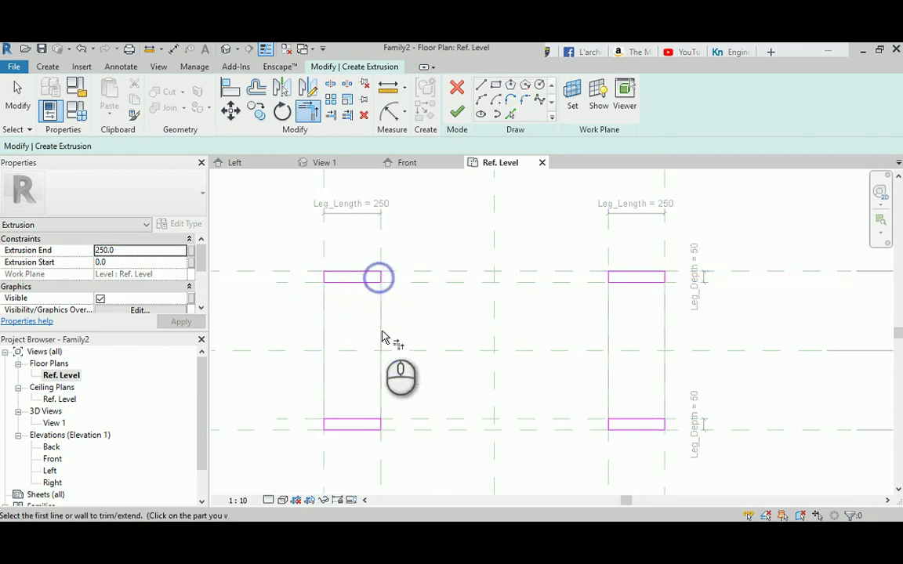
{"action": "mouse_move", "coordinate": [380, 335]}
{"action": "middle_mouse_down"}
{"action": "mouse_move", "coordinate": [391, 321]}
{"action": "mouse_move", "coordinate": [500, 332]}
{"action": "mouse_move", "coordinate": [401, 335]}
{"action": "middle_mouse_up"}
{"action": "left_click", "coordinate": [457, 116]}
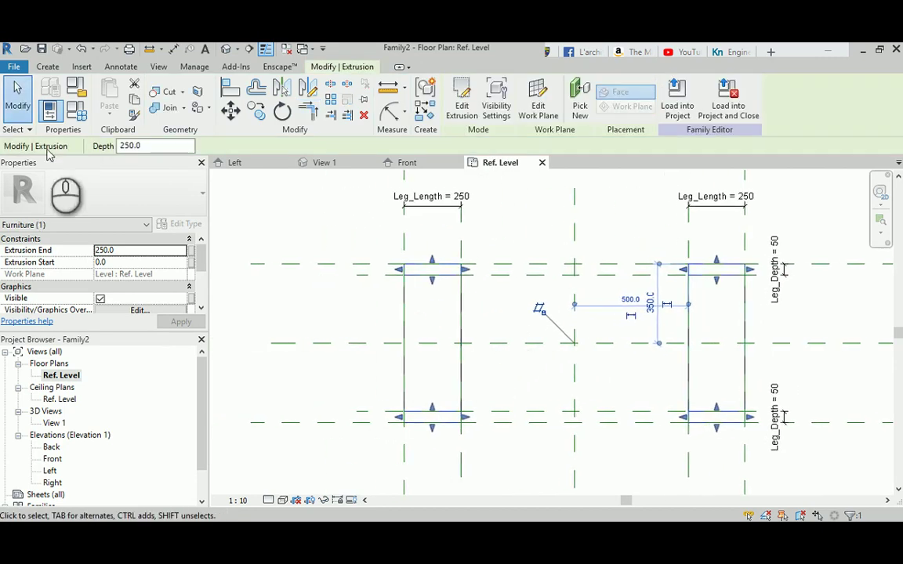
Flex the family parameters, applying Depth 800, Length 1400, Leg_Length 200 and Leg_Depth 60.
{"action": "middle_click_drag", "start_coordinate": [451, 309], "coordinate": [490, 321]}
{"action": "left_click", "coordinate": [73, 112]}
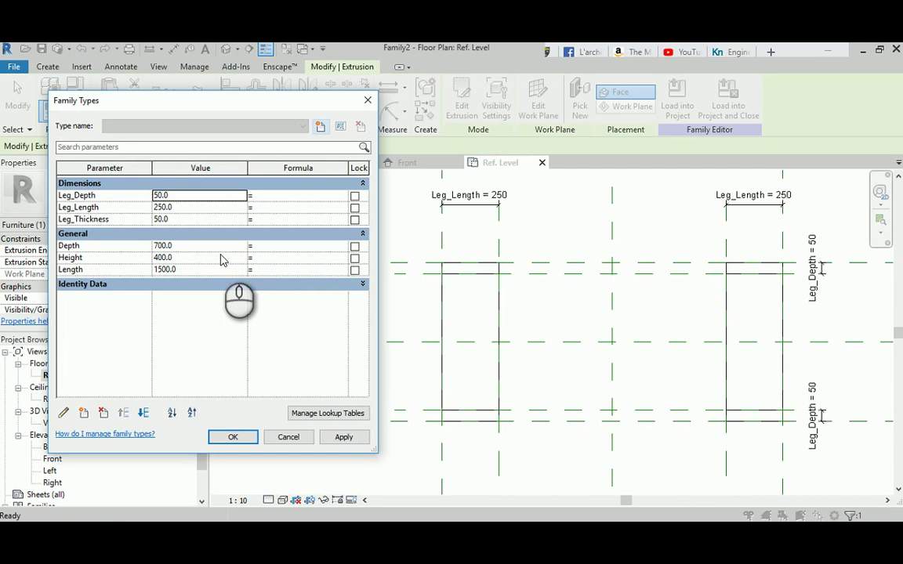
{"action": "left_click", "coordinate": [159, 246]}
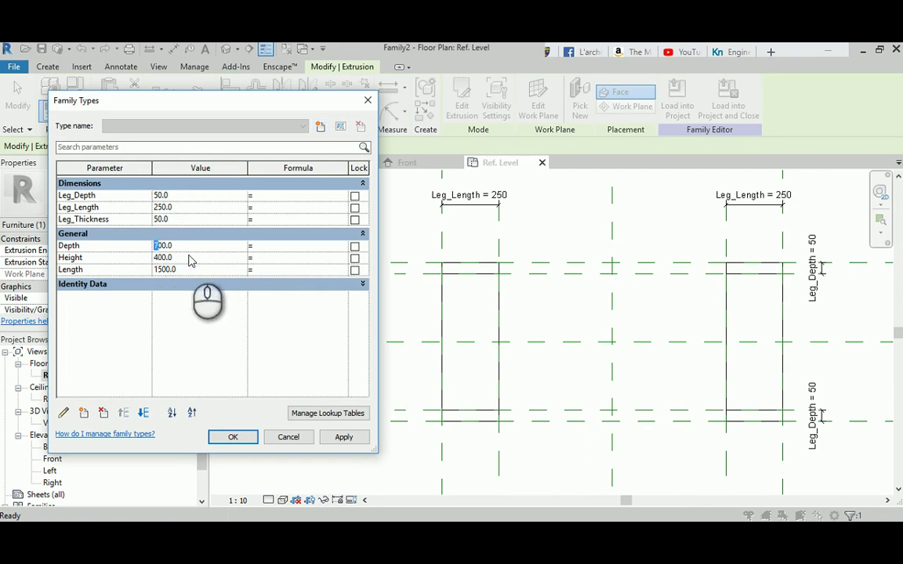
{"action": "left_click", "coordinate": [342, 440]}
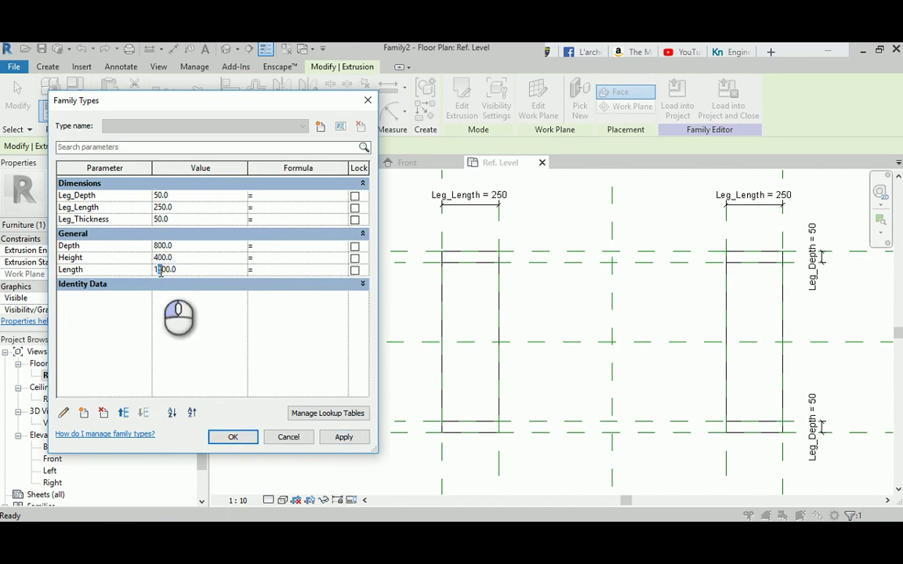
{"action": "left_click", "coordinate": [341, 439]}
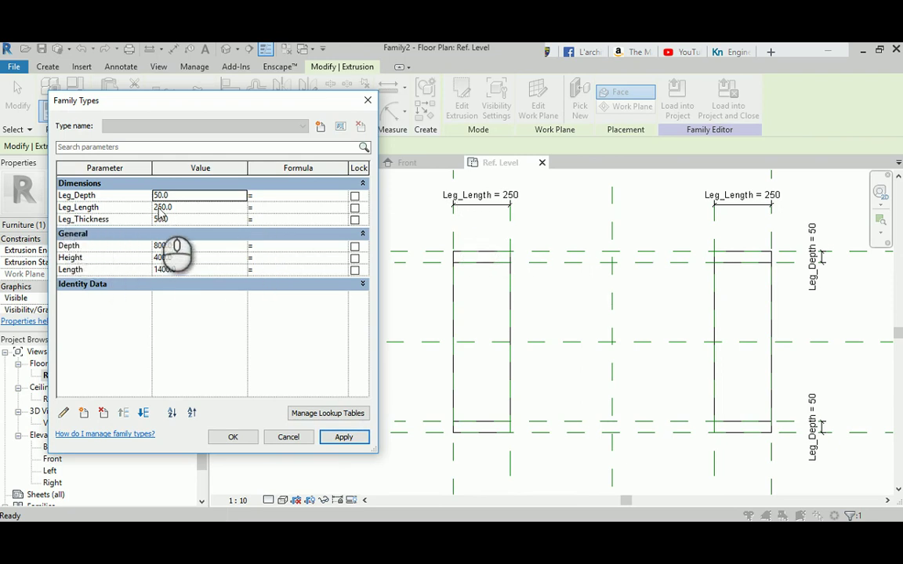
{"action": "left_click", "coordinate": [346, 439]}
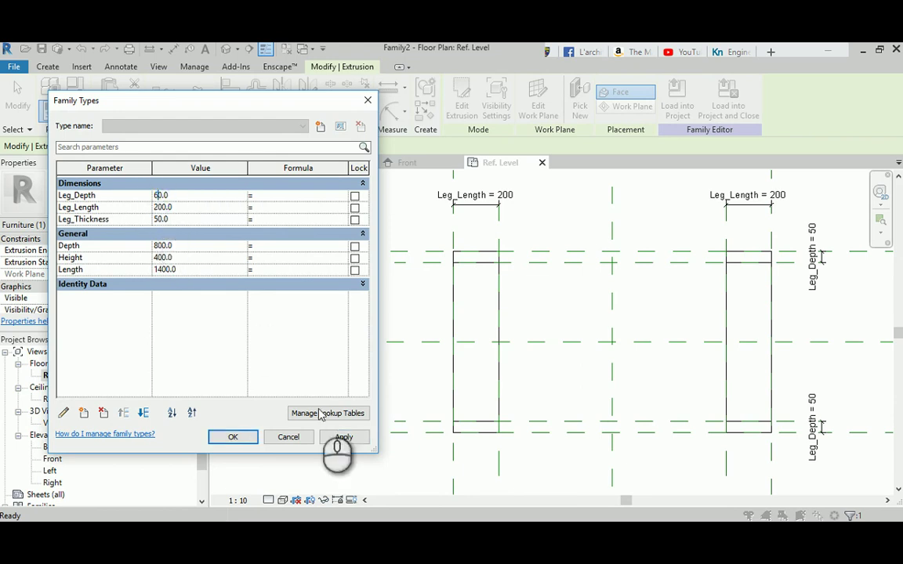
{"action": "left_click", "coordinate": [349, 441]}
{"action": "left_click", "coordinate": [230, 438]}
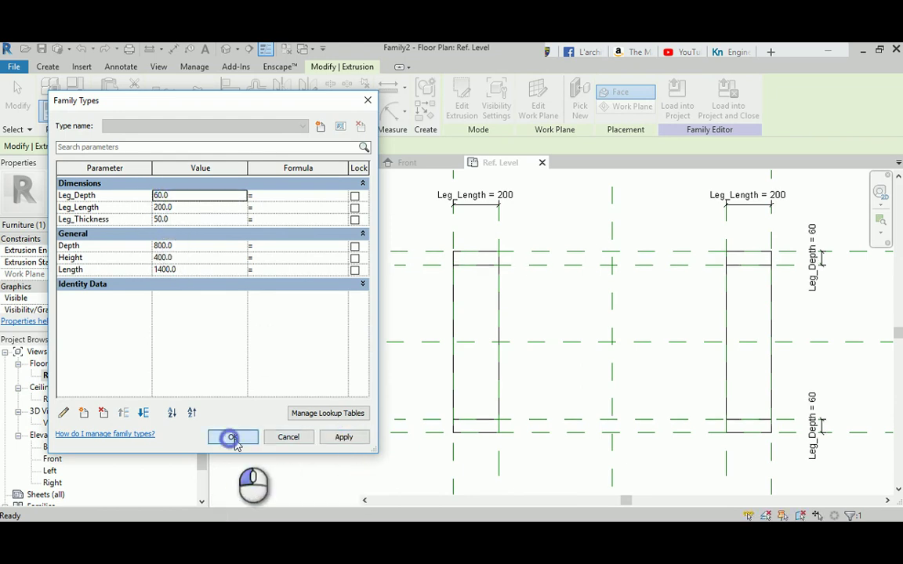
In the Front elevation, stretch the top of the leg extrusion up to the lower Leg_Thickness reference plane.
{"action": "middle_click_drag", "start_coordinate": [618, 290], "coordinate": [650, 316]}
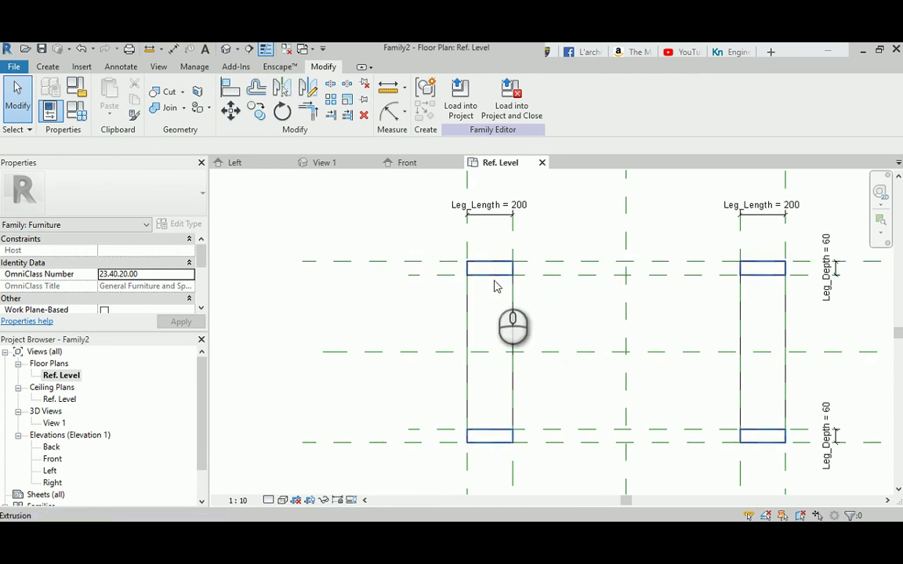
{"action": "double_click", "coordinate": [50, 460]}
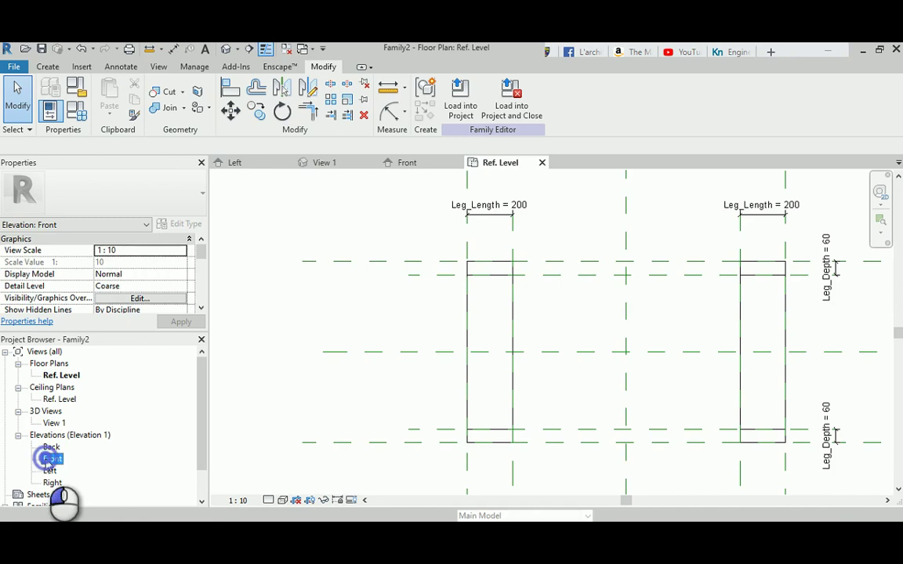
{"action": "left_click", "coordinate": [358, 370]}
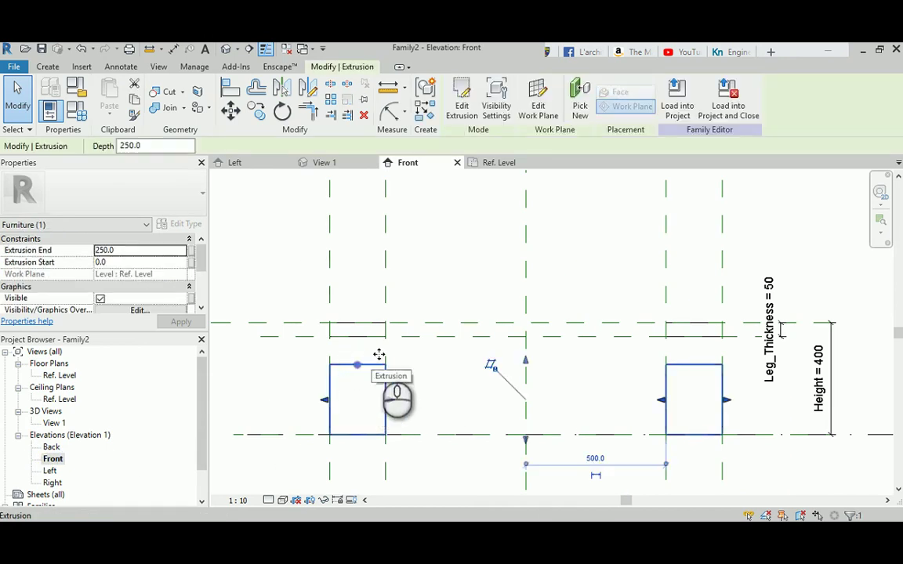
{"action": "left_click_drag", "start_coordinate": [527, 366], "coordinate": [553, 335]}
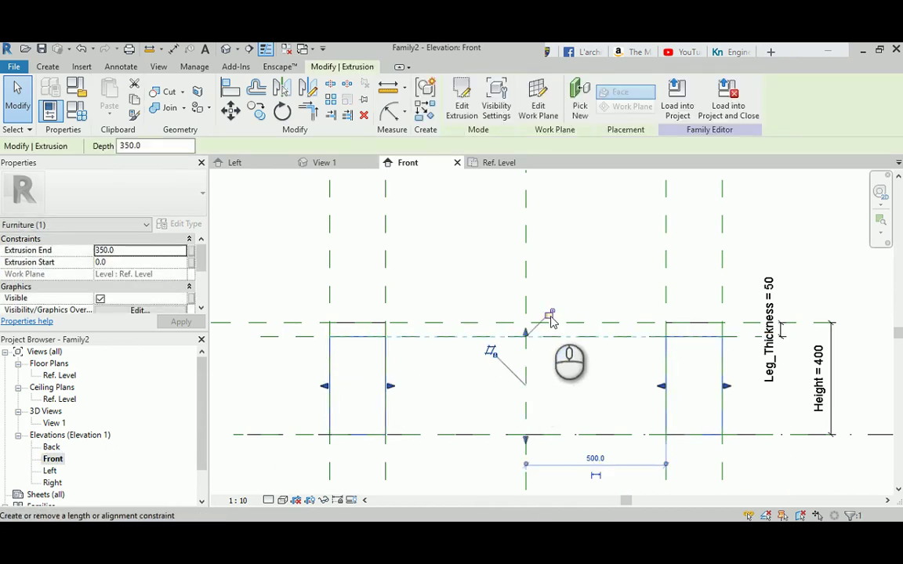
{"action": "left_click", "coordinate": [572, 270]}
{"action": "middle_click_drag", "start_coordinate": [500, 302], "coordinate": [463, 264]}
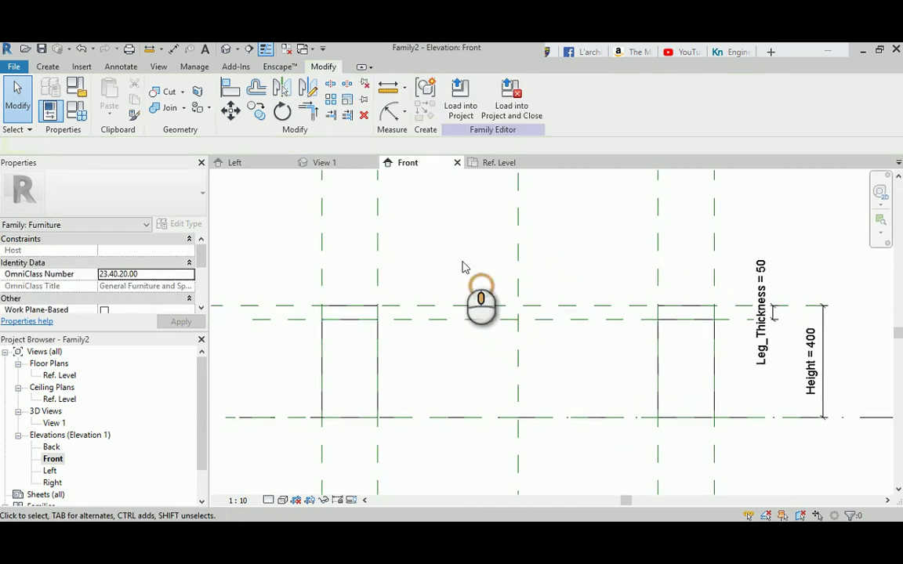
Show the default 3D view in the Shaded visual style and orbit around the two leg frames.
{"action": "left_click", "coordinate": [226, 50]}
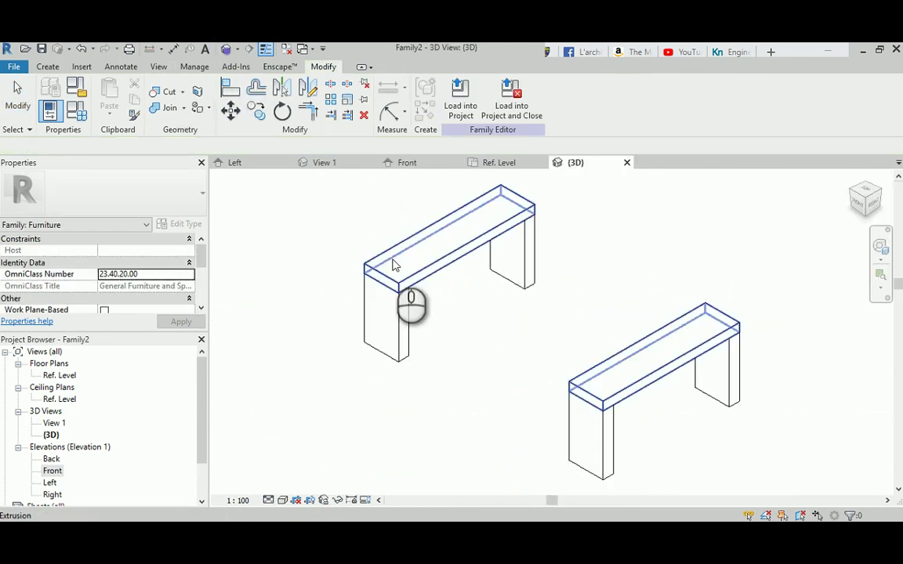
{"action": "left_click", "coordinate": [282, 500]}
{"action": "left_click", "coordinate": [295, 445]}
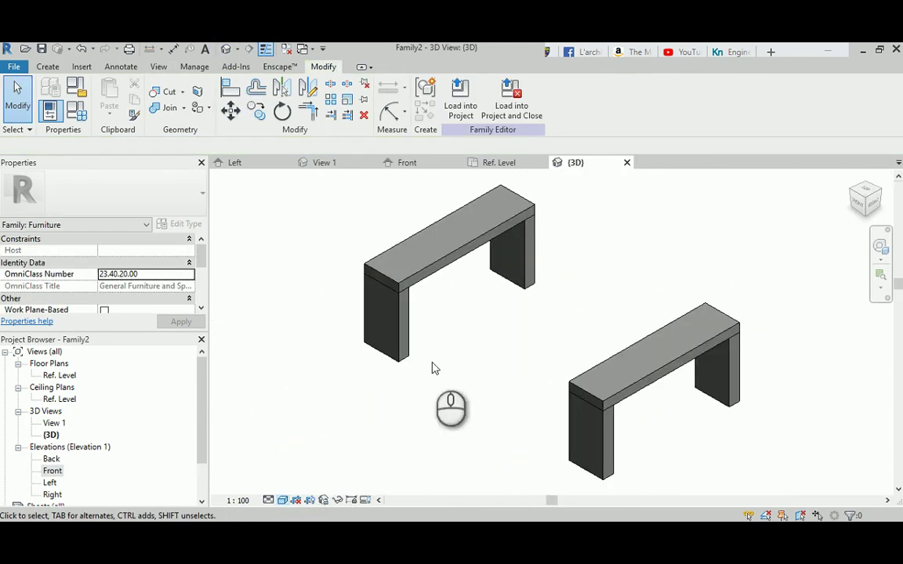
{"action": "middle_click_drag", "start_coordinate": [416, 375], "coordinate": [733, 269], "text": "shift"}
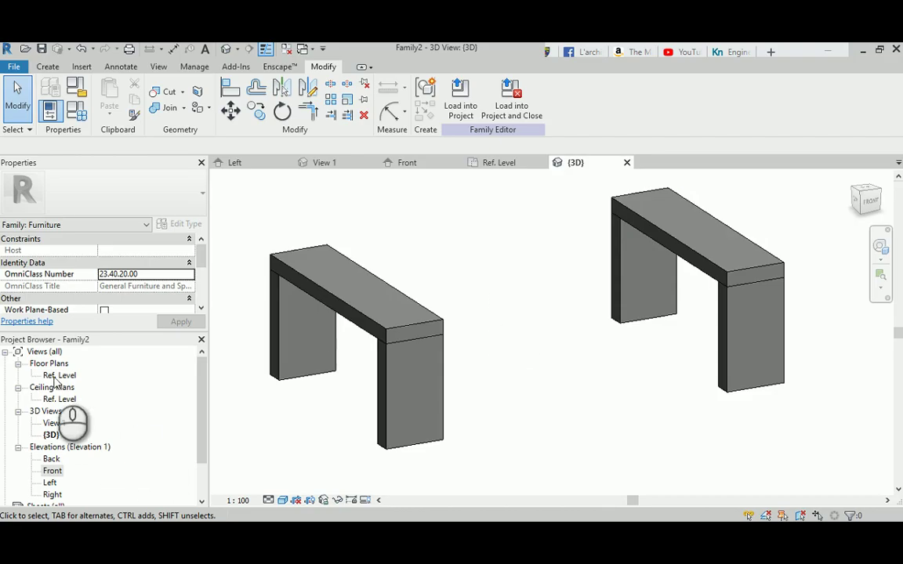
In the Ref. Level plan, start an extrusion with lines picked and locked to the two inner Leg_Length planes and both outer depth planes.
{"action": "double_click", "coordinate": [59, 375]}
{"action": "left_click", "coordinate": [584, 312]}
{"action": "middle_click_drag", "start_coordinate": [584, 312], "coordinate": [429, 289]}
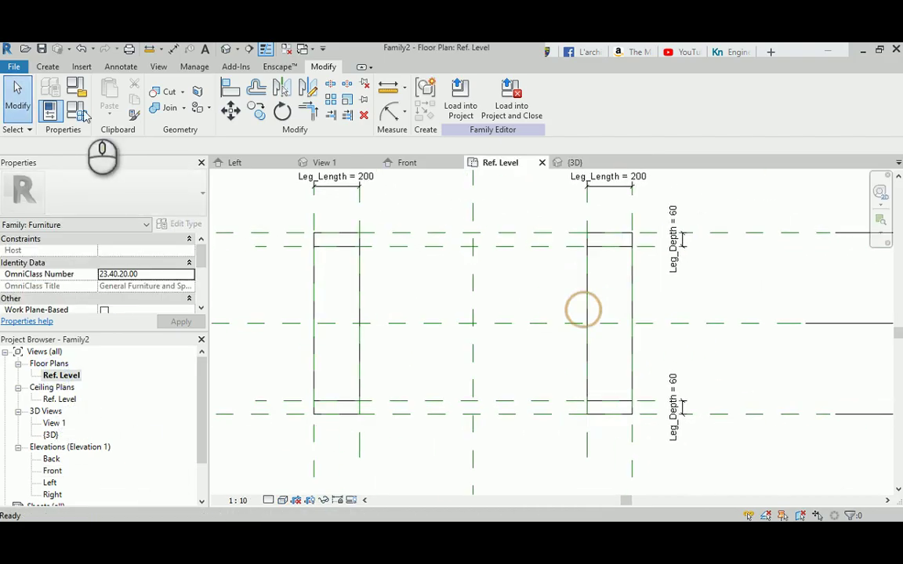
{"action": "left_click", "coordinate": [47, 66]}
{"action": "left_click", "coordinate": [112, 92]}
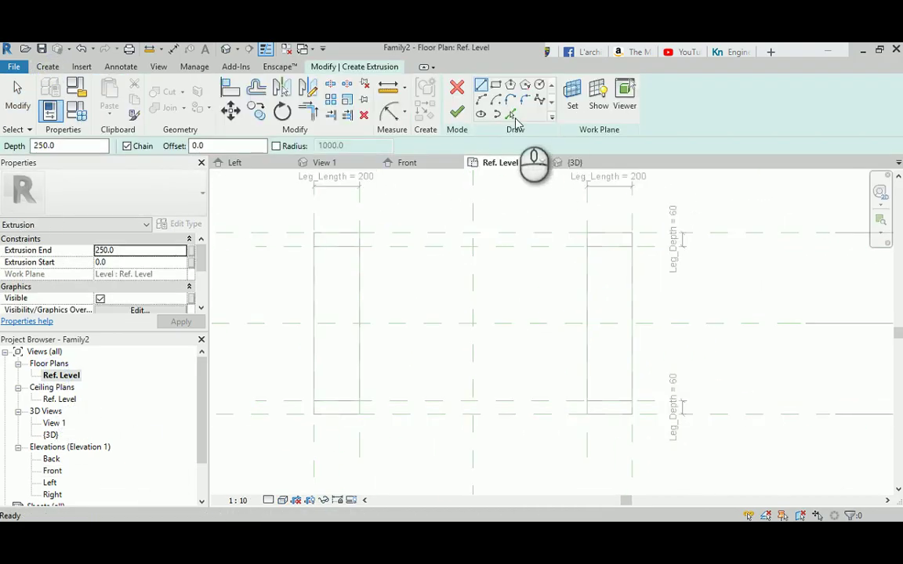
{"action": "left_click", "coordinate": [359, 217]}
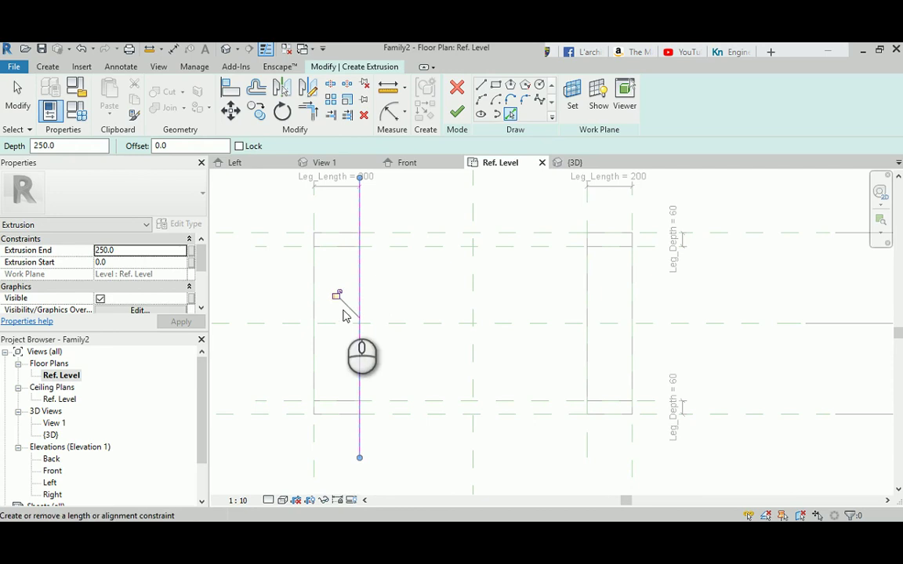
{"action": "left_click", "coordinate": [588, 210]}
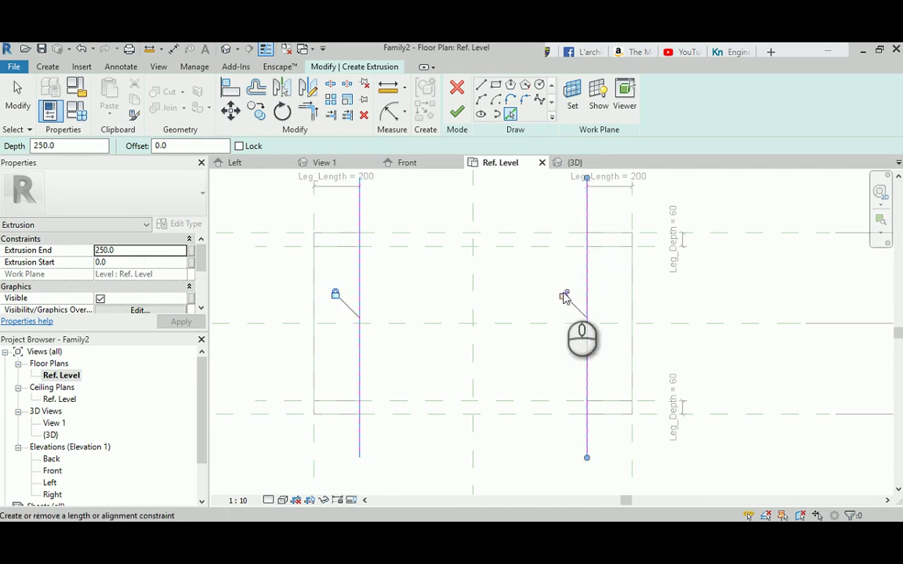
{"action": "left_click", "coordinate": [498, 233]}
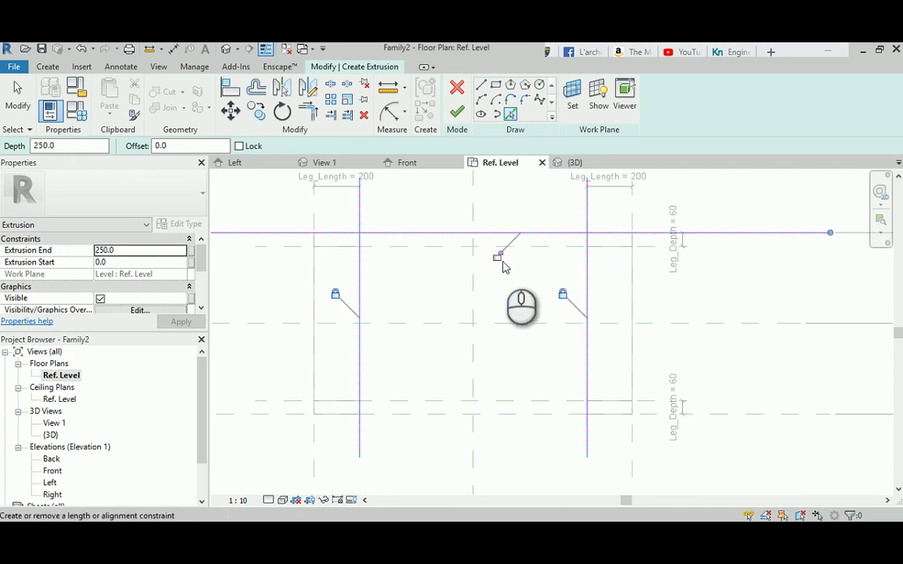
{"action": "left_click", "coordinate": [510, 420]}
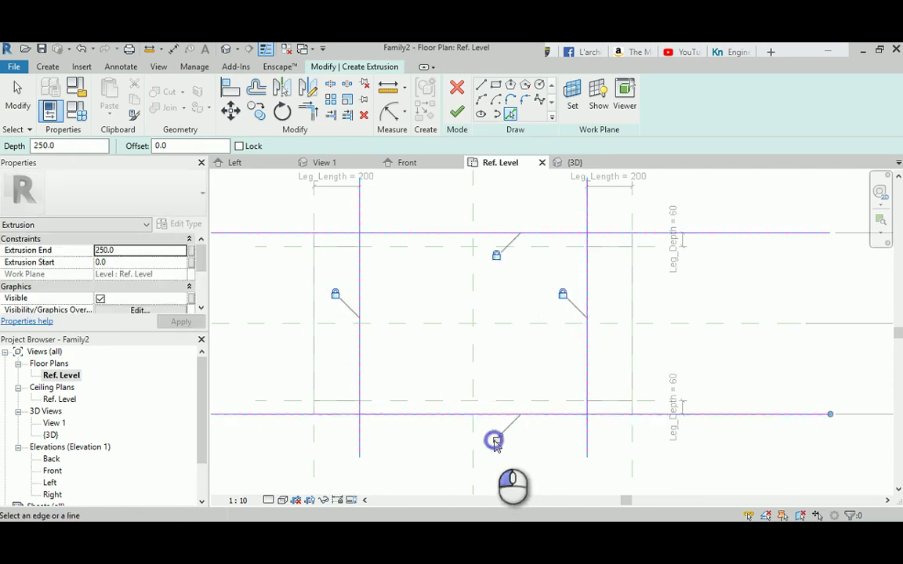
Trim the picked lines into a closed rectangle between the leg frames and finish the glass top extrusion.
{"action": "key", "text": "t"}
{"action": "key", "text": "r"}
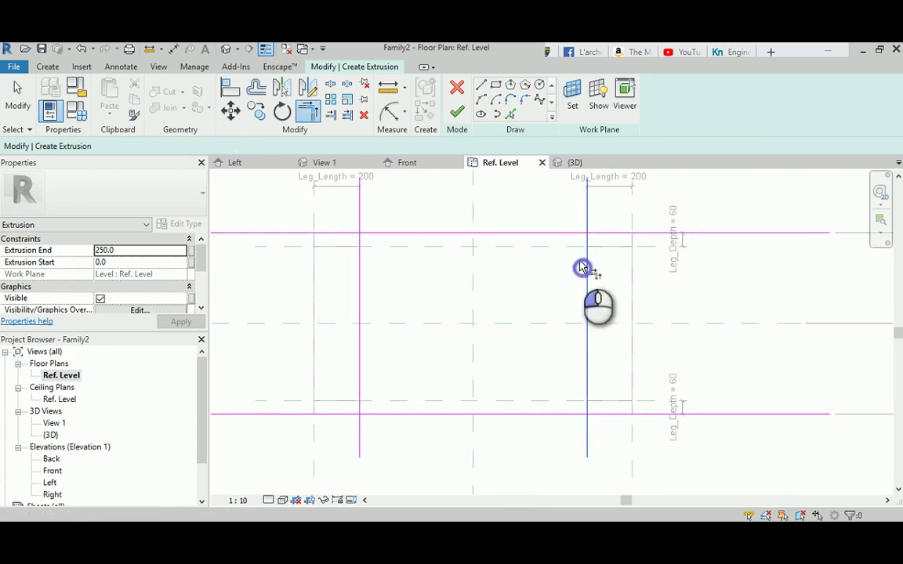
{"action": "left_click", "coordinate": [537, 232]}
{"action": "left_click", "coordinate": [359, 252]}
{"action": "left_click", "coordinate": [357, 258]}
{"action": "left_click", "coordinate": [390, 416]}
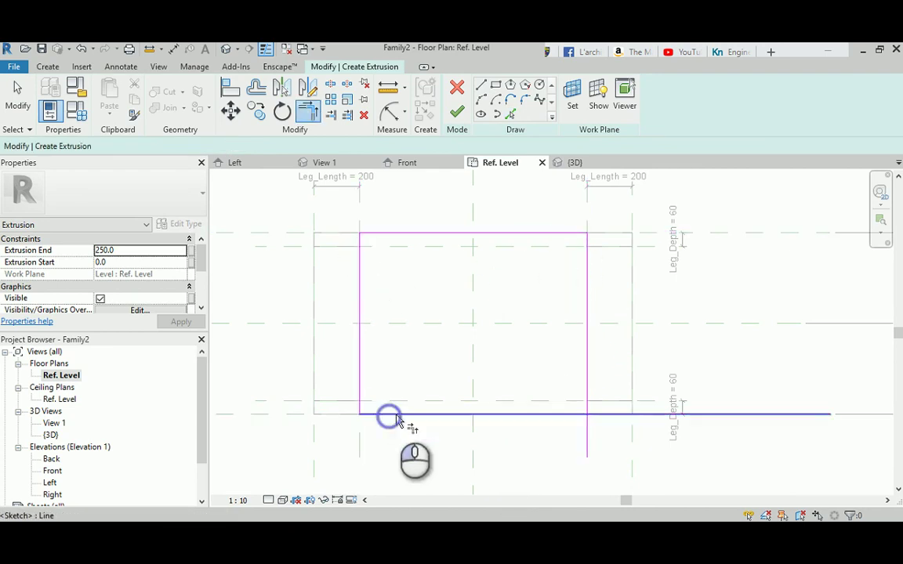
{"action": "left_click", "coordinate": [395, 414]}
{"action": "left_click", "coordinate": [584, 403]}
{"action": "left_click", "coordinate": [456, 112]}
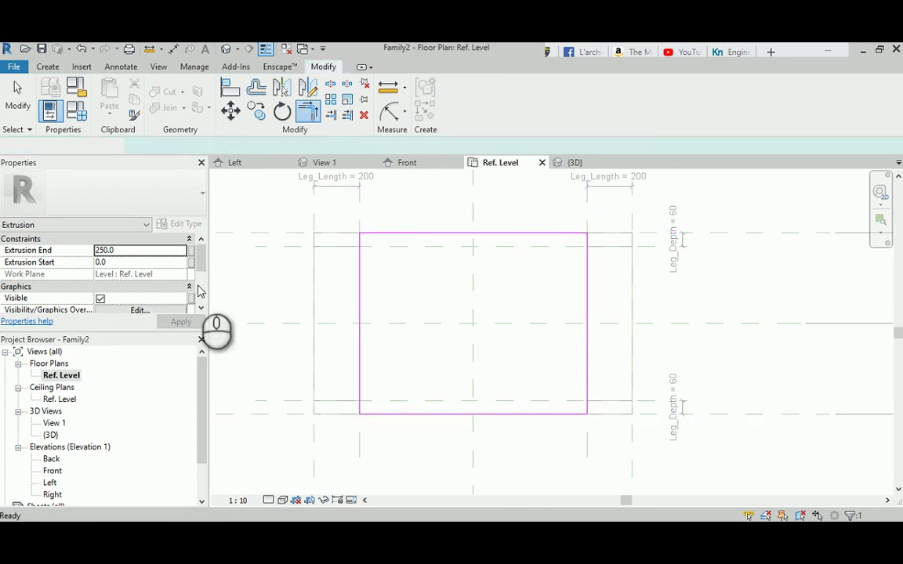
In the Front elevation, draw a horizontal reference plane about 16 mm below the table's top plane, above the Leg_Thickness plane.
{"action": "double_click", "coordinate": [52, 470]}
{"action": "left_click", "coordinate": [494, 338]}
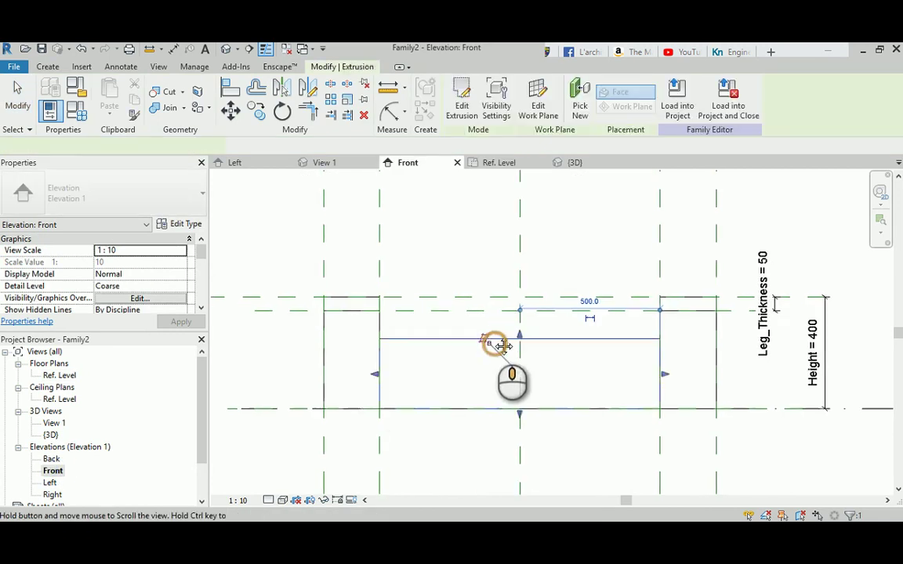
{"action": "scroll", "coordinate": [389, 336], "scroll_direction": "up", "scroll_amount": 2}
{"action": "left_click", "coordinate": [48, 67]}
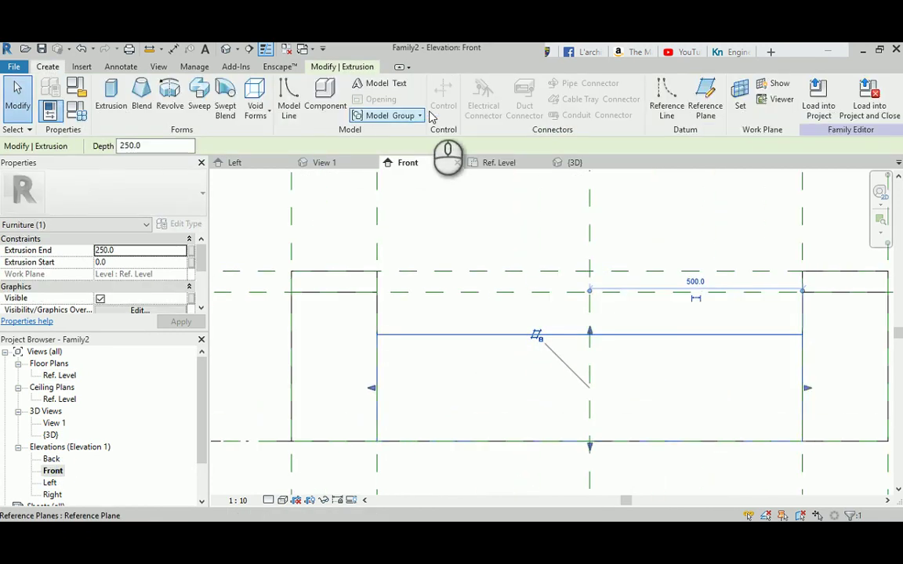
{"action": "left_click", "coordinate": [705, 99]}
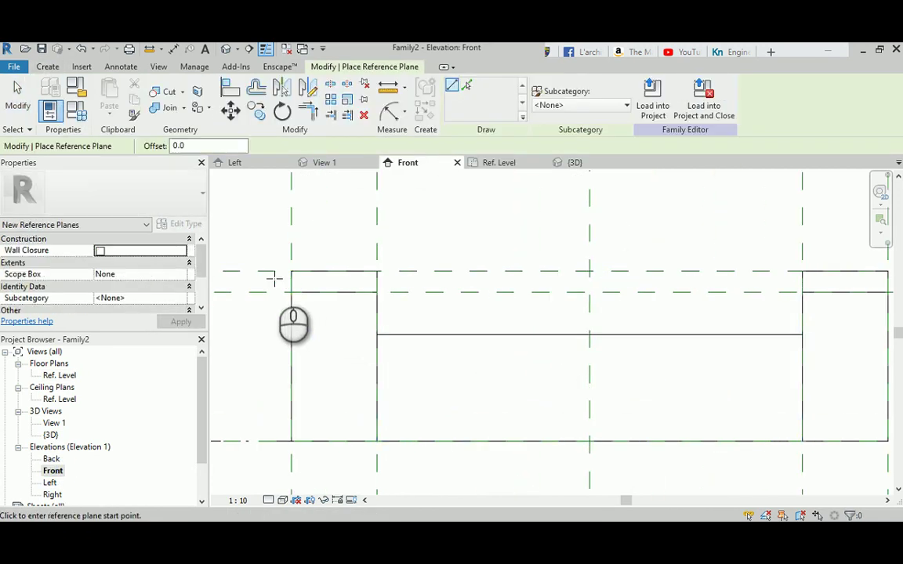
{"action": "left_click", "coordinate": [272, 278]}
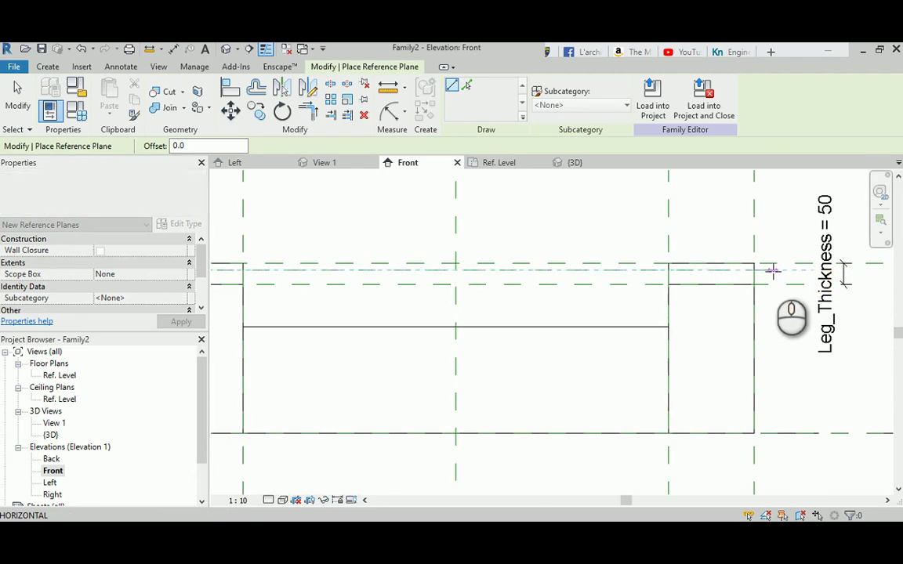
{"action": "left_click", "coordinate": [771, 269]}
{"action": "middle_click_drag", "start_coordinate": [624, 241], "coordinate": [359, 268]}
{"action": "key", "text": "Escape"}
Dimension the new reference plane from the top plane and label the dimension with a new type parameter named Glass Thickness.
{"action": "scroll", "coordinate": [359, 268], "scroll_direction": "up", "scroll_amount": 2}
{"action": "key", "text": "d"}
{"action": "key", "text": "i"}
{"action": "left_click", "coordinate": [396, 271]}
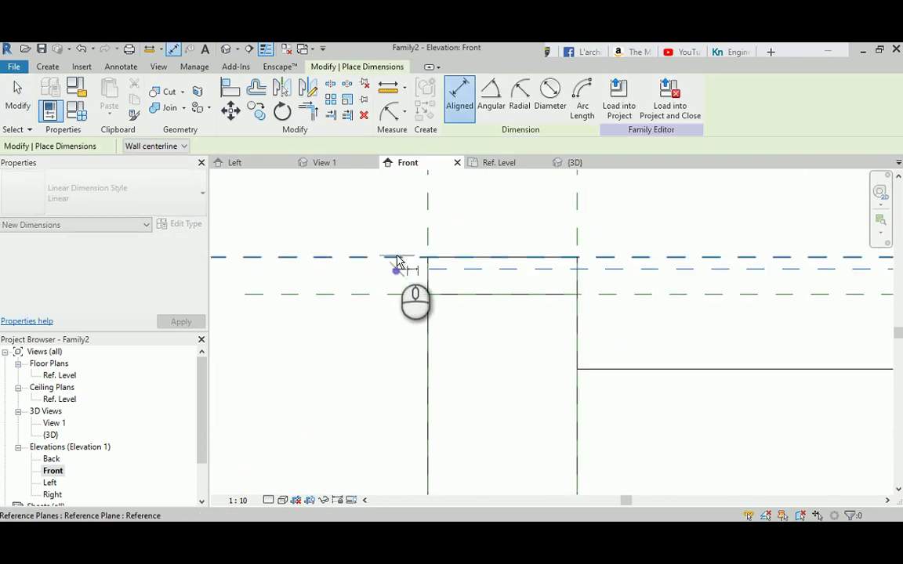
{"action": "left_click", "coordinate": [403, 259]}
{"action": "left_click", "coordinate": [395, 209]}
{"action": "key", "text": "Escape"}
{"action": "key", "text": "Escape"}
{"action": "left_click", "coordinate": [365, 252]}
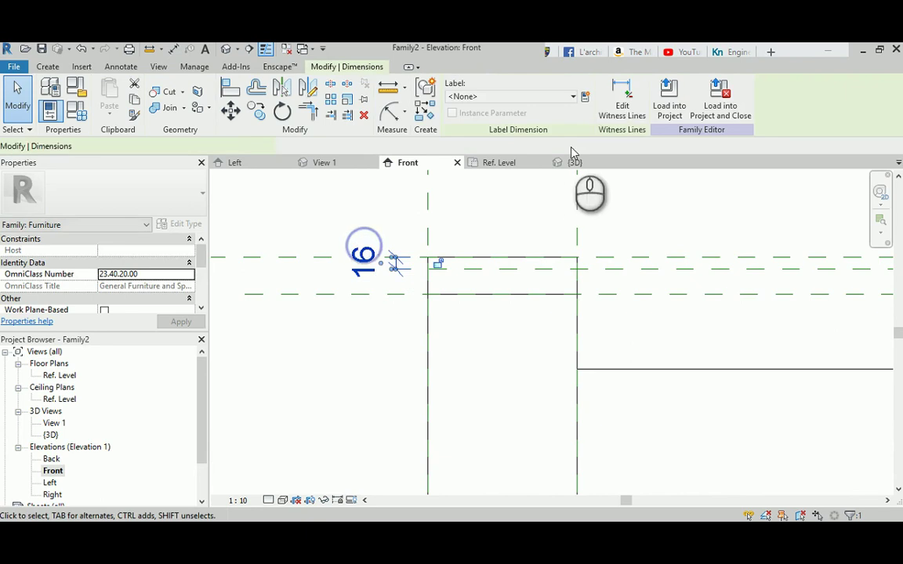
{"action": "left_click", "coordinate": [582, 95]}
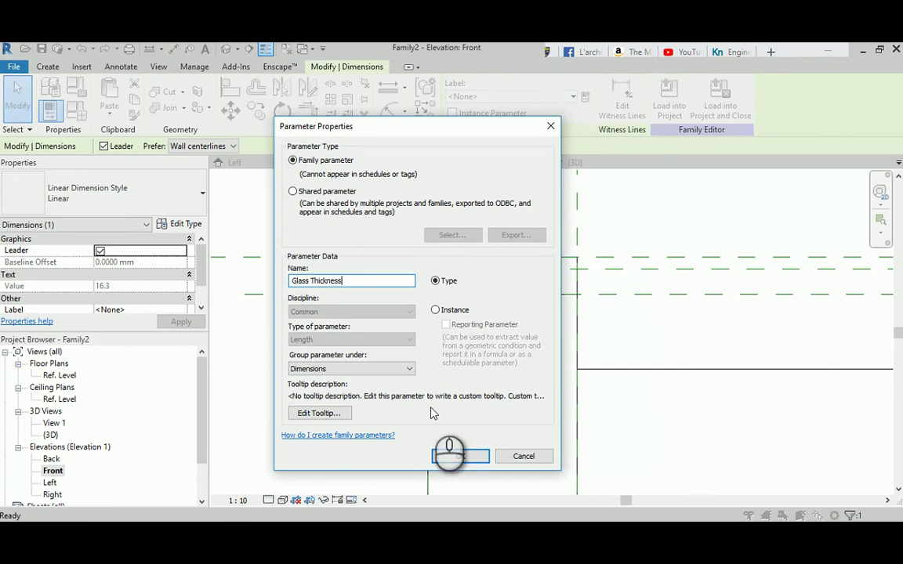
{"action": "left_click", "coordinate": [460, 456]}
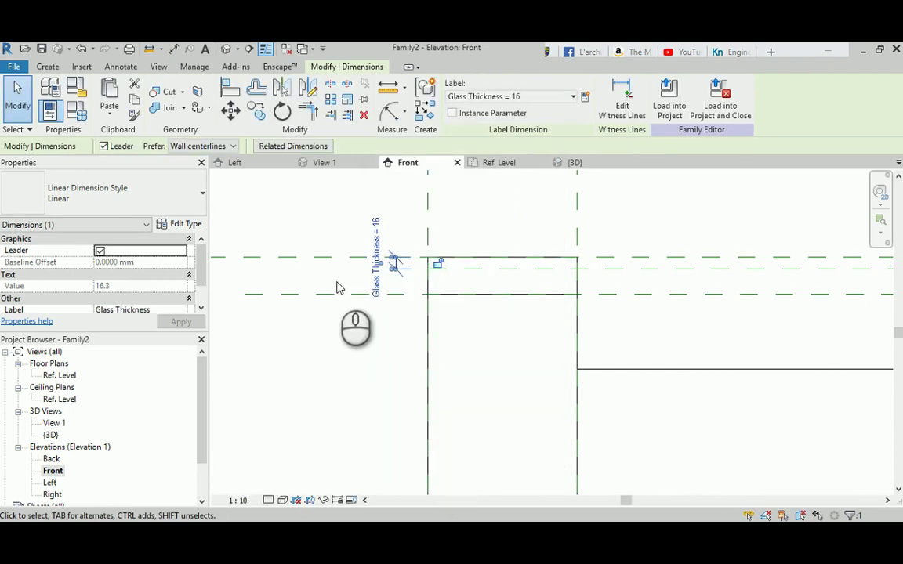
Stretch the glass extrusion's top to the Height plane and its bottom to the Glass Thickness plane, locking both edges.
{"action": "scroll", "coordinate": [479, 345], "scroll_direction": "down", "scroll_amount": 2}
{"action": "left_click", "coordinate": [596, 373]}
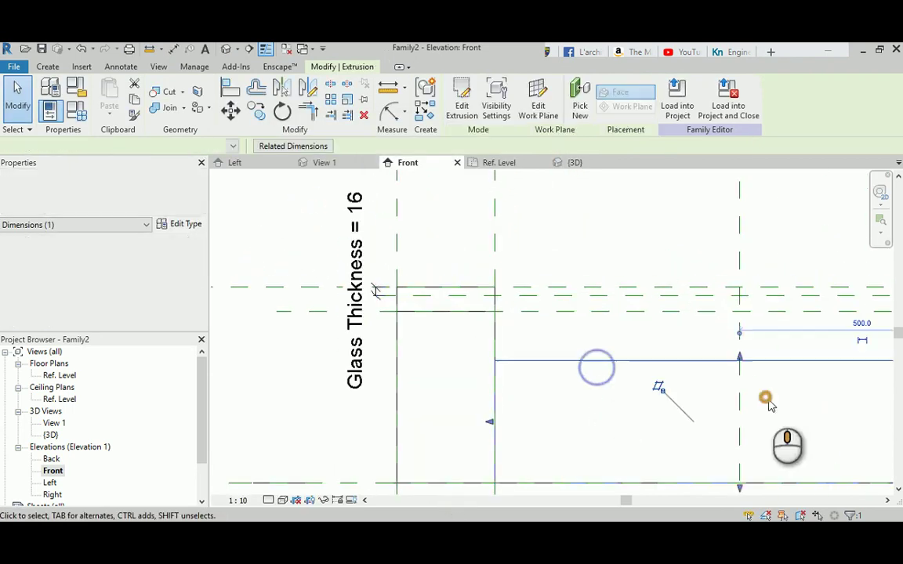
{"action": "scroll", "coordinate": [768, 406], "scroll_direction": "up", "scroll_amount": 2}
{"action": "left_click_drag", "start_coordinate": [583, 377], "coordinate": [592, 302]}
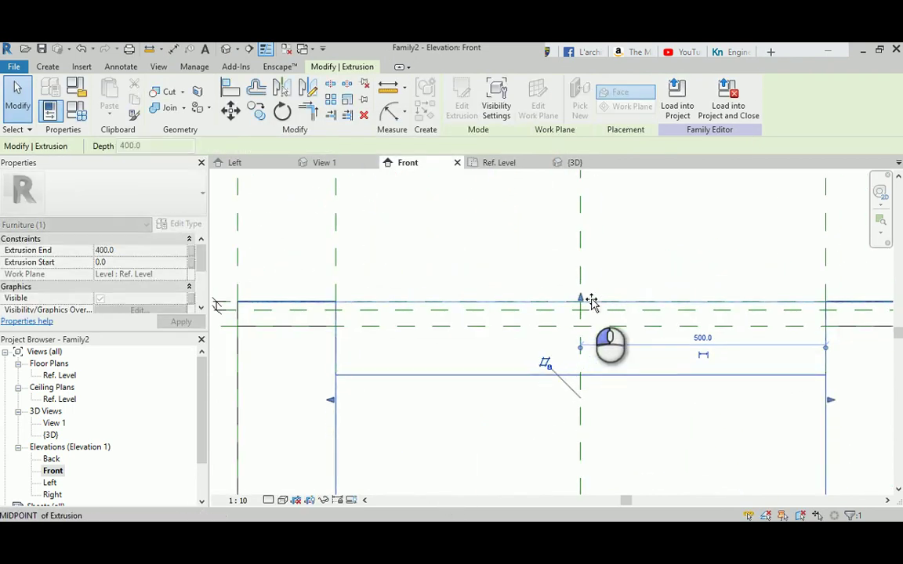
{"action": "scroll", "coordinate": [593, 279], "scroll_direction": "down", "scroll_amount": 2}
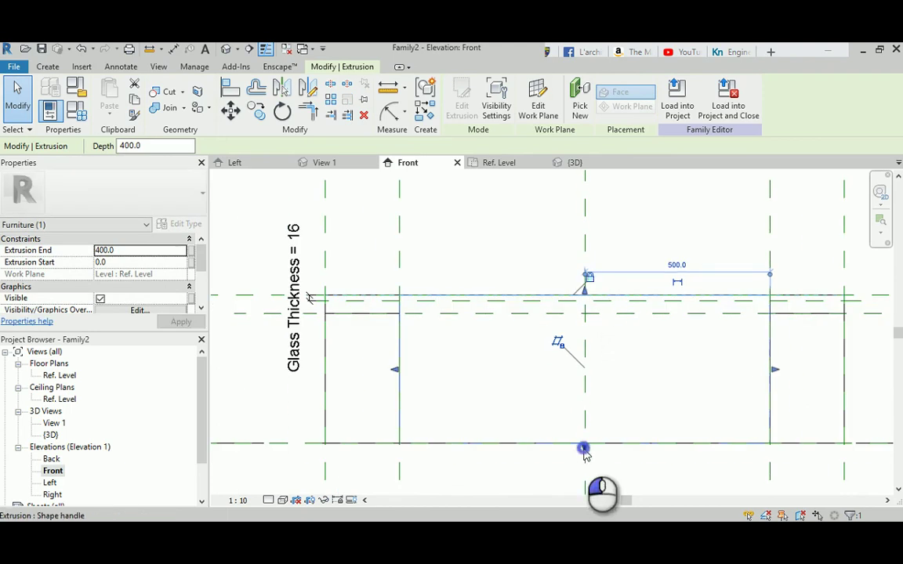
{"action": "left_click_drag", "start_coordinate": [584, 447], "coordinate": [538, 305]}
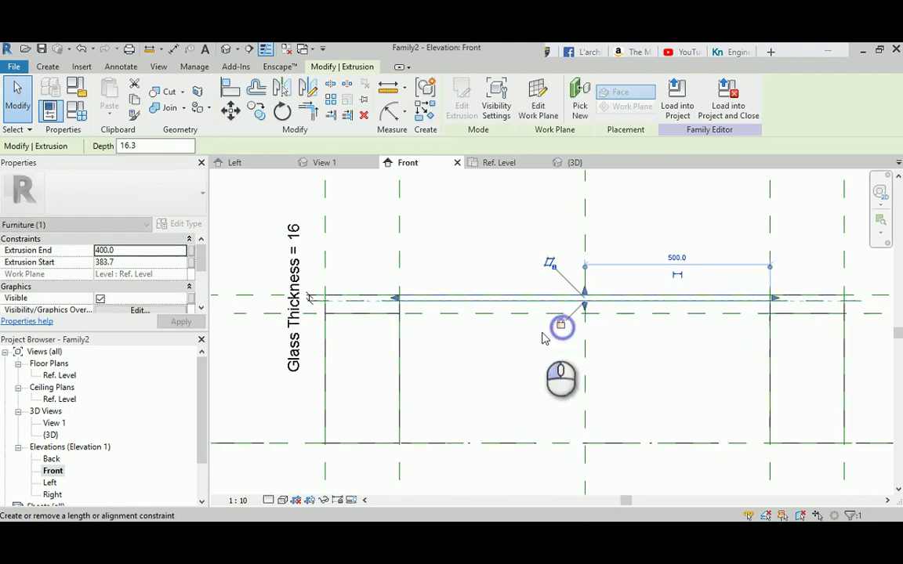
{"action": "middle_click_drag", "start_coordinate": [540, 336], "coordinate": [465, 295]}
{"action": "scroll", "coordinate": [468, 296], "scroll_direction": "up", "scroll_amount": 2}
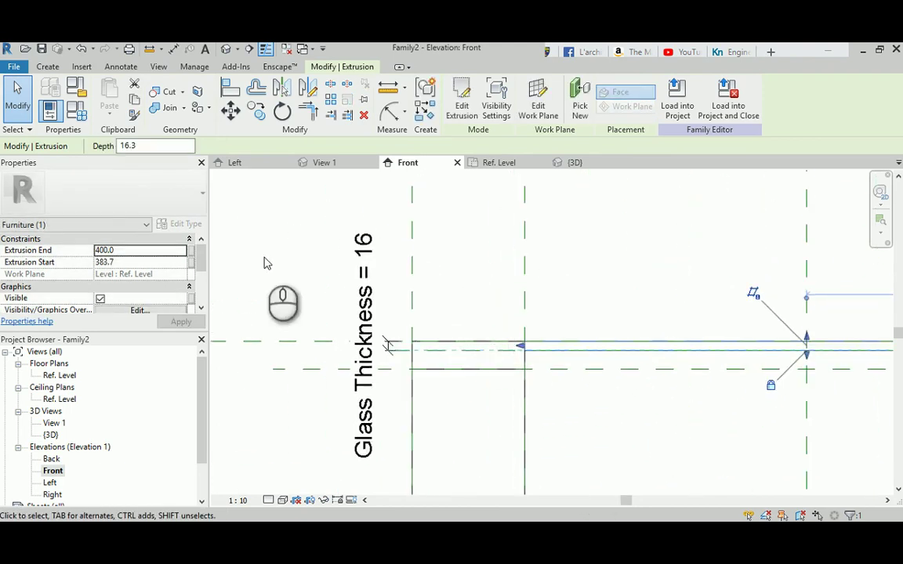
Flex the family parameters, applying Glass Thickness 10 and Leg_Length 300.
{"action": "left_click", "coordinate": [76, 118]}
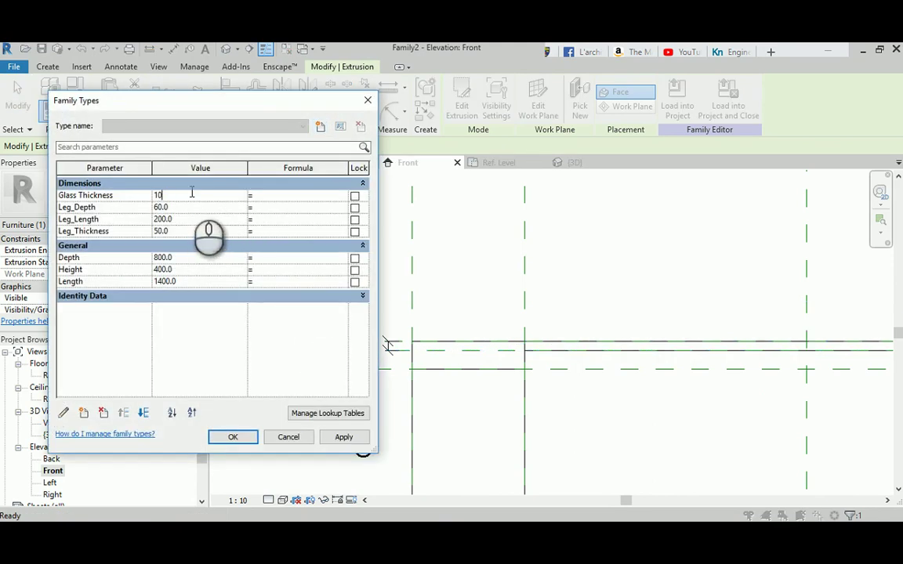
{"action": "left_click", "coordinate": [343, 436]}
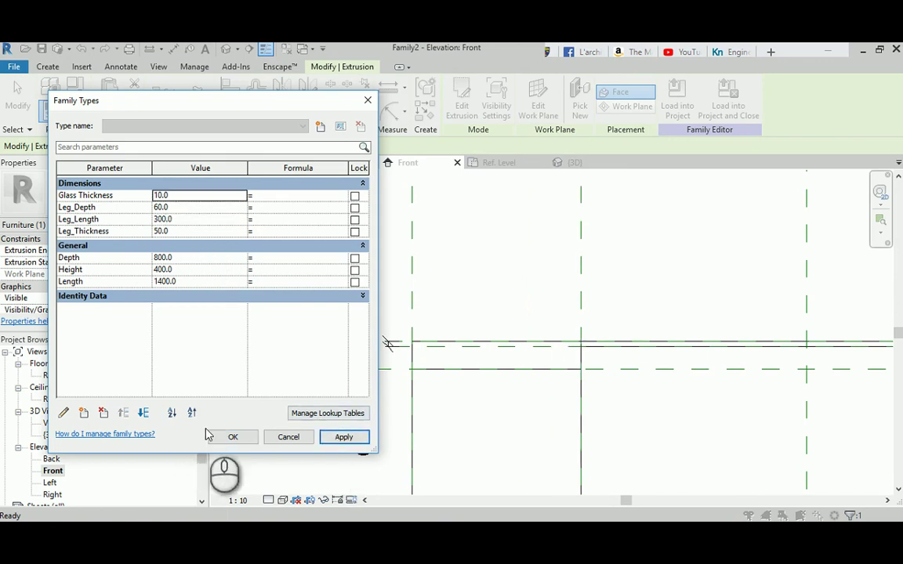
{"action": "left_click", "coordinate": [232, 437]}
{"action": "middle_click_drag", "start_coordinate": [544, 318], "coordinate": [494, 322]}
{"action": "scroll", "coordinate": [415, 332], "scroll_direction": "down", "scroll_amount": 1}
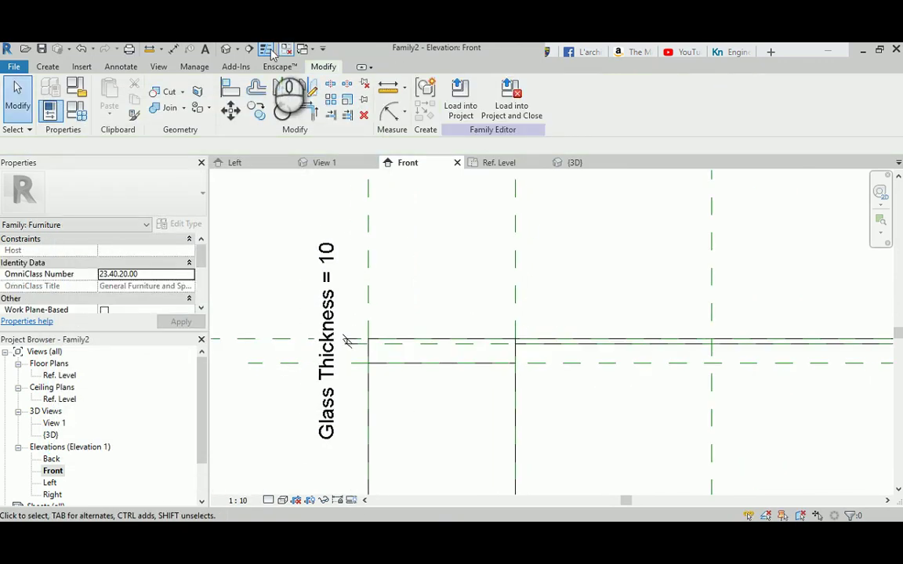
In the 3D view, assign the Glass material to the central tabletop extrusion.
{"action": "left_click", "coordinate": [229, 49]}
{"action": "left_click", "coordinate": [550, 338]}
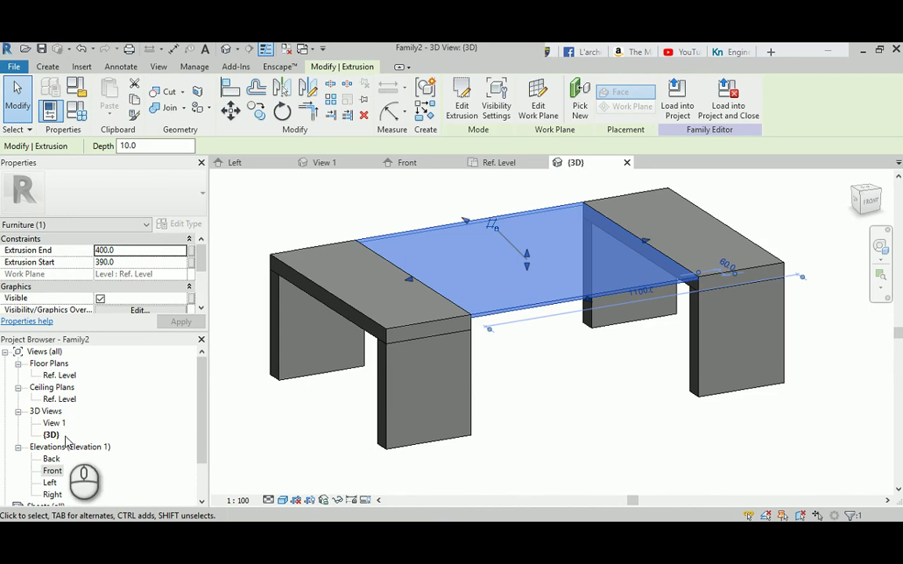
{"action": "scroll", "coordinate": [202, 262], "scroll_direction": "down", "scroll_amount": 3}
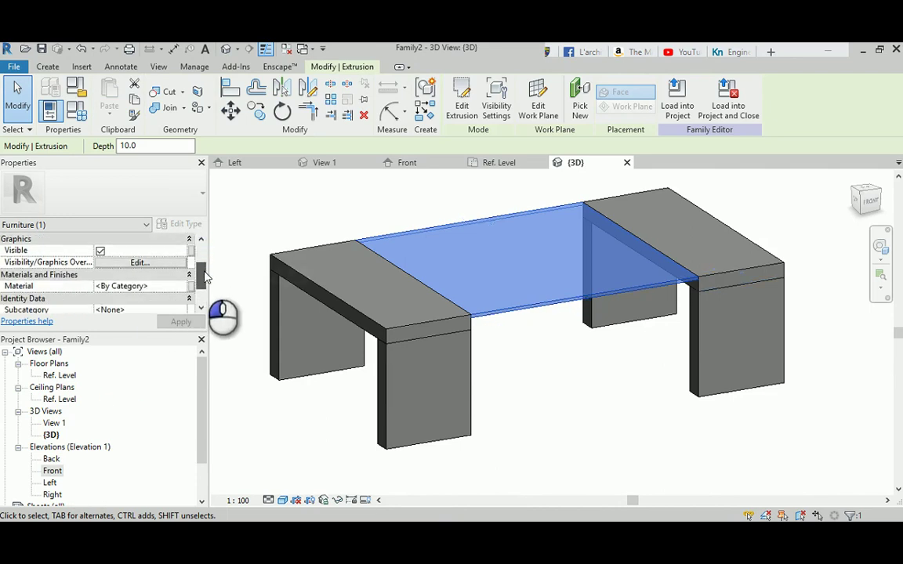
{"action": "left_click", "coordinate": [181, 286]}
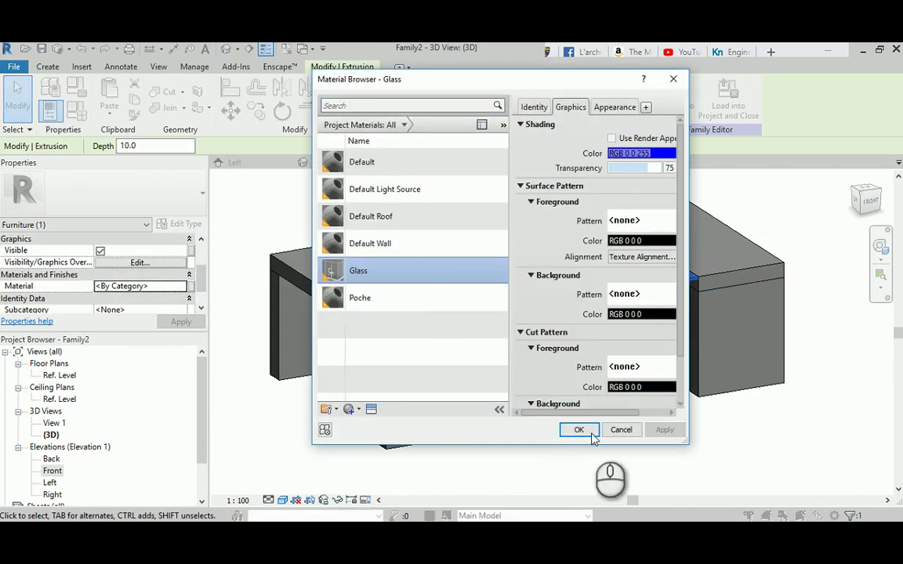
{"action": "left_click", "coordinate": [578, 429]}
{"action": "left_click", "coordinate": [538, 419]}
{"action": "middle_click_drag", "start_coordinate": [538, 419], "coordinate": [544, 433]}
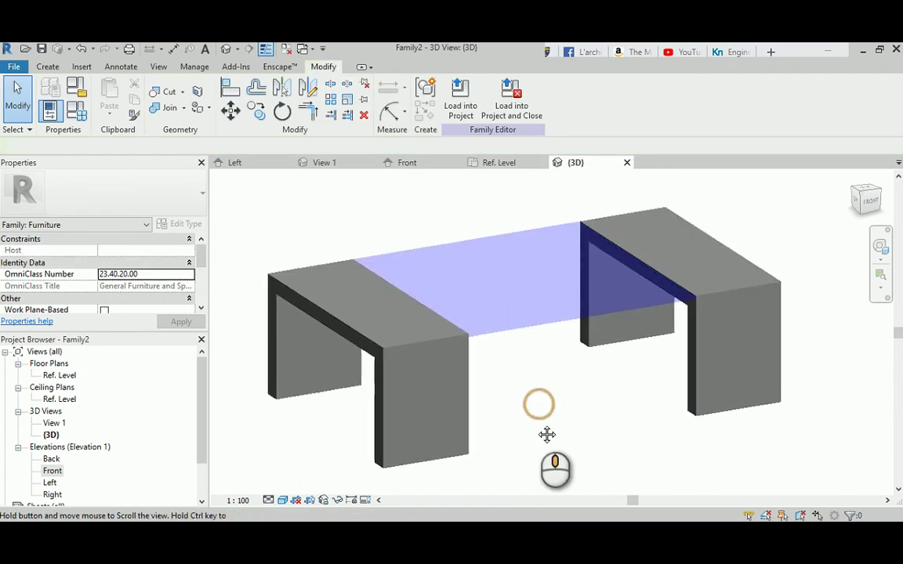
Check the table's base in the Rectangle Table 02.jpg reference photo, and open the Ref. Level floor plan in Revit.
{"action": "key", "text": "alt+Tab"}
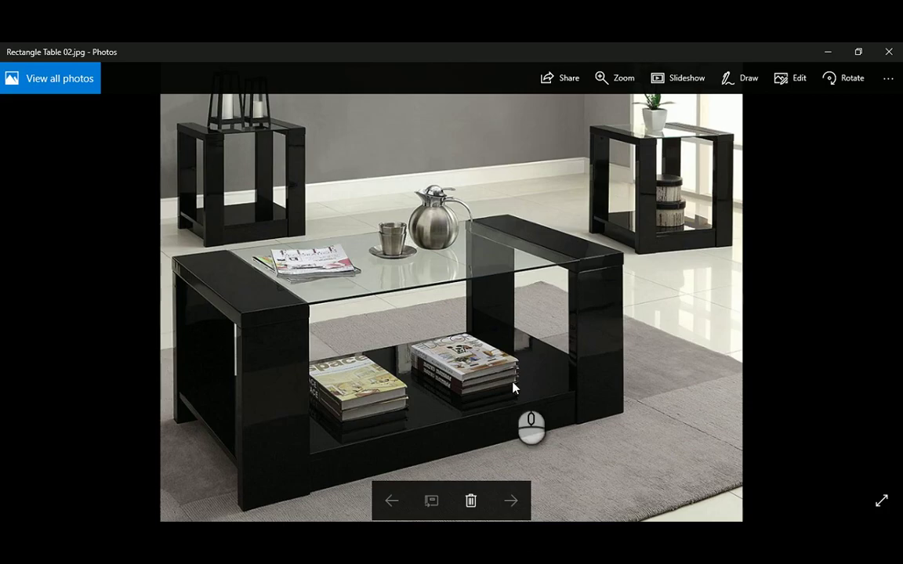
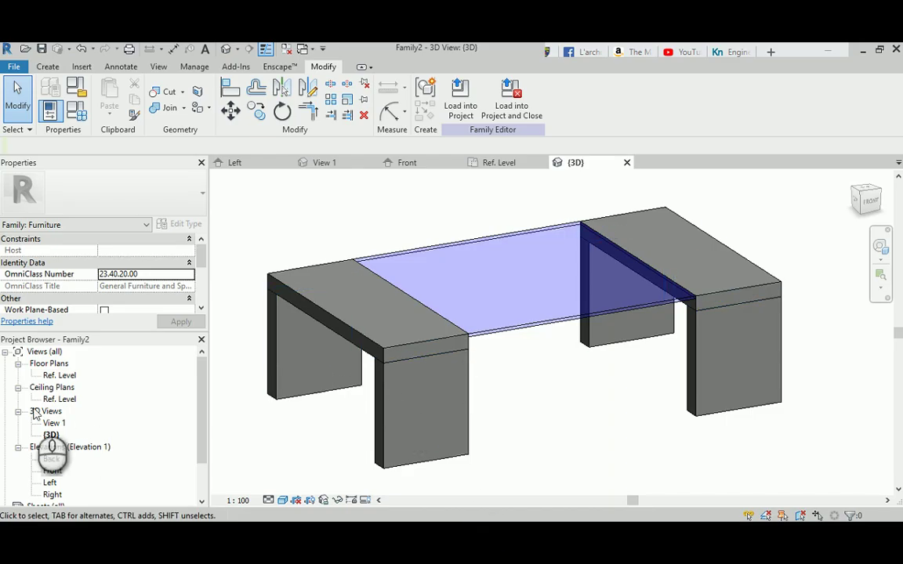
{"action": "left_click", "coordinate": [59, 376]}
{"action": "double_click", "coordinate": [59, 376]}
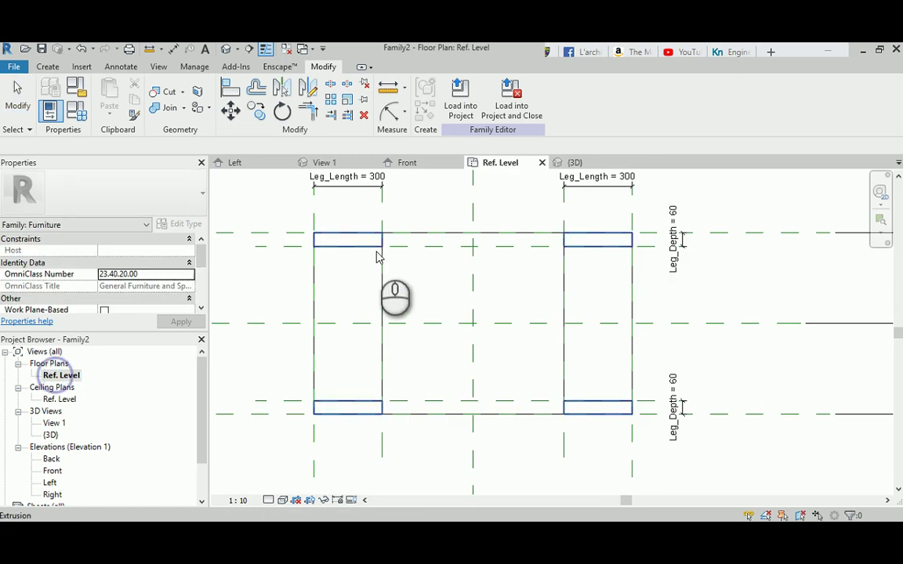
Draw a horizontal reference plane across the full table length, about 21 mm inside the back edge, between the two back leg planes.
{"action": "scroll", "coordinate": [337, 270], "scroll_direction": "up", "scroll_amount": 3}
{"action": "left_click", "coordinate": [47, 66]}
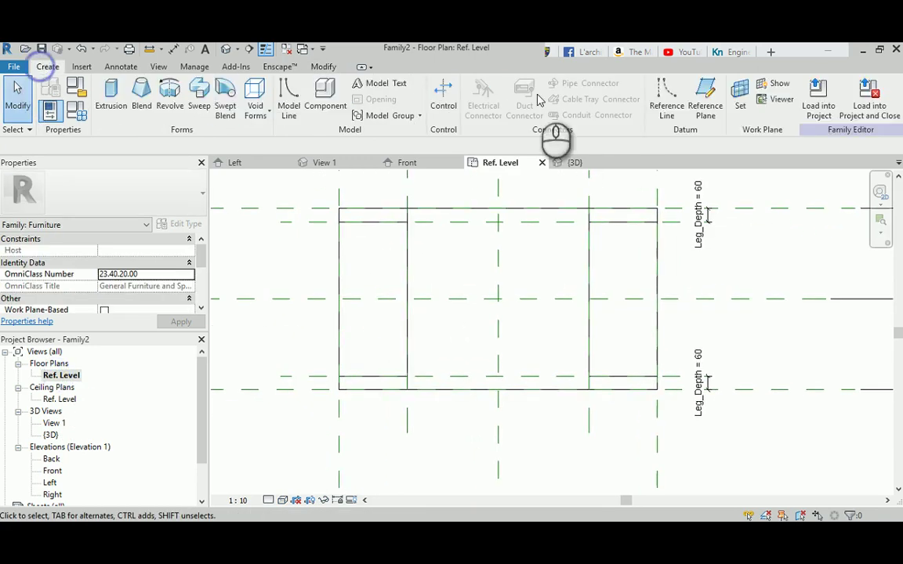
{"action": "left_click", "coordinate": [705, 98]}
{"action": "scroll", "coordinate": [385, 229], "scroll_direction": "up", "scroll_amount": 1}
{"action": "scroll", "coordinate": [385, 229], "scroll_direction": "up", "scroll_amount": 1}
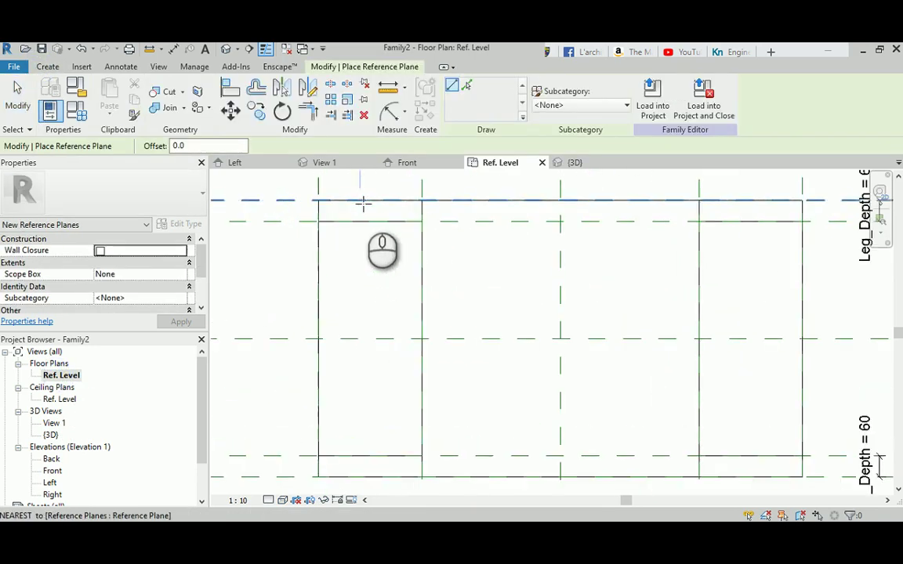
{"action": "middle_click_drag", "start_coordinate": [447, 221], "coordinate": [450, 278]}
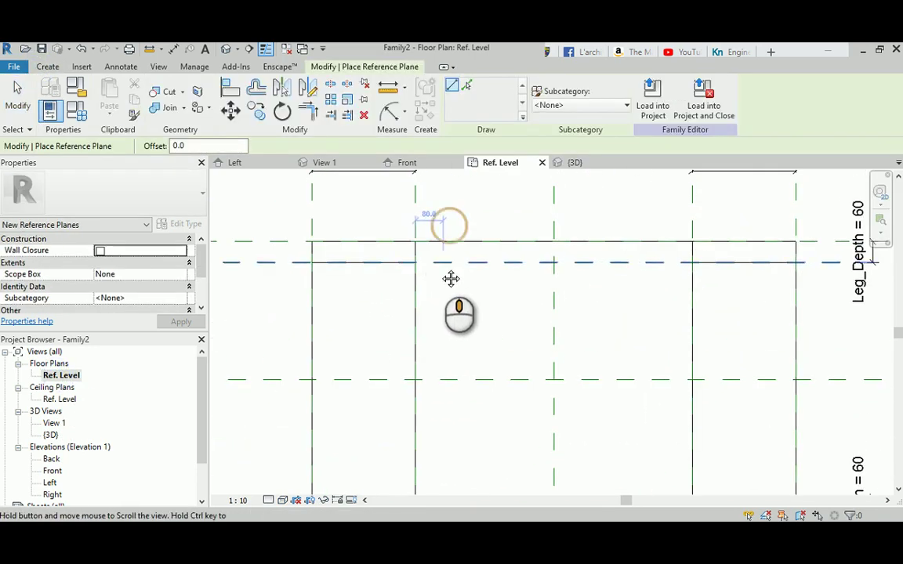
{"action": "scroll", "coordinate": [296, 251], "scroll_direction": "up", "scroll_amount": 1}
{"action": "left_click", "coordinate": [290, 249]}
{"action": "scroll", "coordinate": [290, 248], "scroll_direction": "down", "scroll_amount": 3}
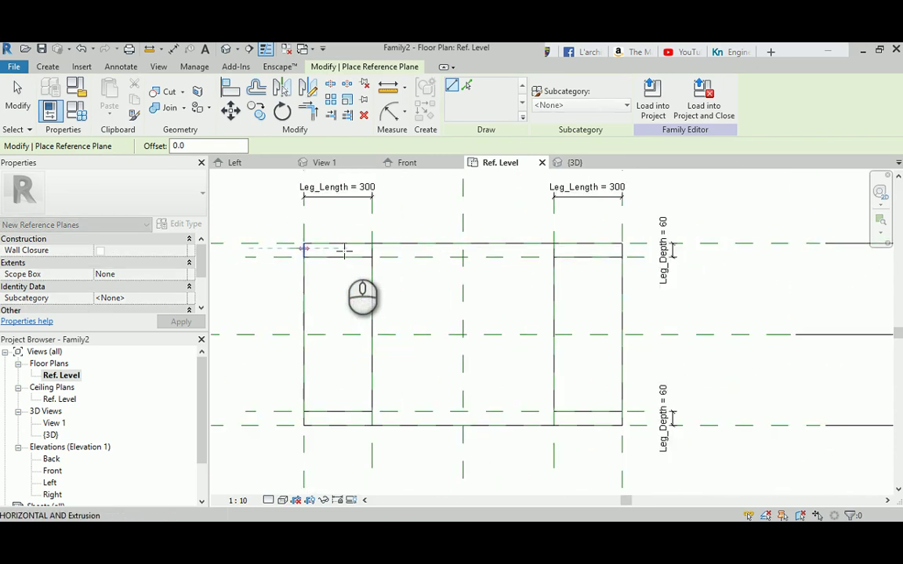
{"action": "left_click", "coordinate": [635, 249]}
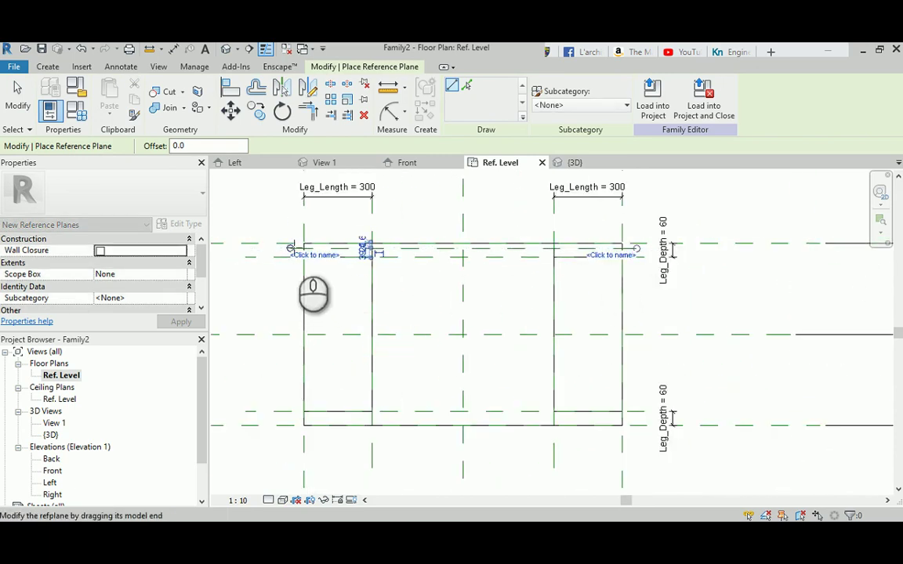
{"action": "scroll", "coordinate": [302, 238], "scroll_direction": "up", "scroll_amount": 3}
{"action": "key", "text": "Escape"}
Add an aligned dimension between the table's back edge plane and the new reference plane just inside it.
{"action": "key", "text": "d"}
{"action": "key", "text": "i"}
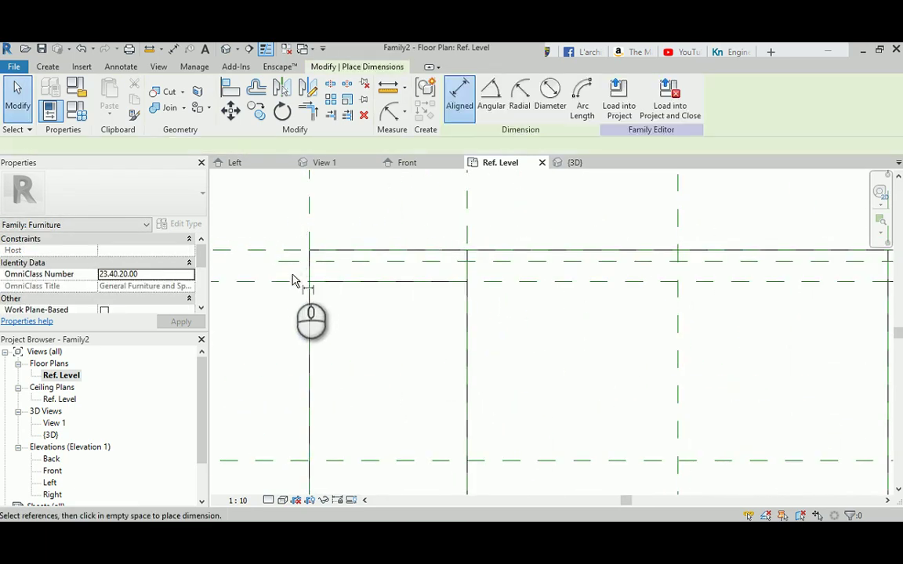
{"action": "left_click", "coordinate": [292, 253]}
{"action": "left_click", "coordinate": [292, 259]}
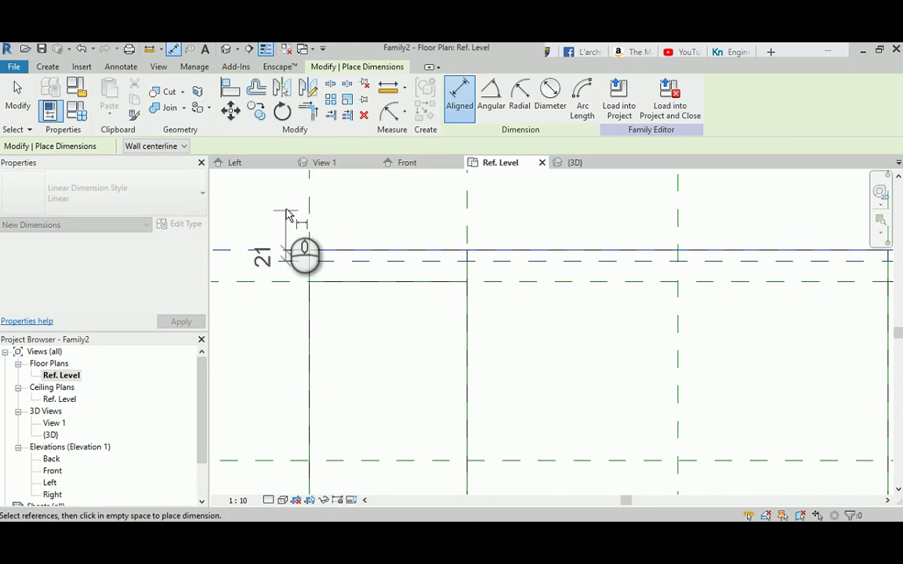
{"action": "scroll", "coordinate": [286, 215], "scroll_direction": "down", "scroll_amount": 2}
{"action": "middle_click_drag", "start_coordinate": [286, 210], "coordinate": [347, 256]}
{"action": "scroll", "coordinate": [347, 256], "scroll_direction": "up", "scroll_amount": 3}
{"action": "left_click", "coordinate": [333, 246]}
{"action": "key", "text": "Escape"}
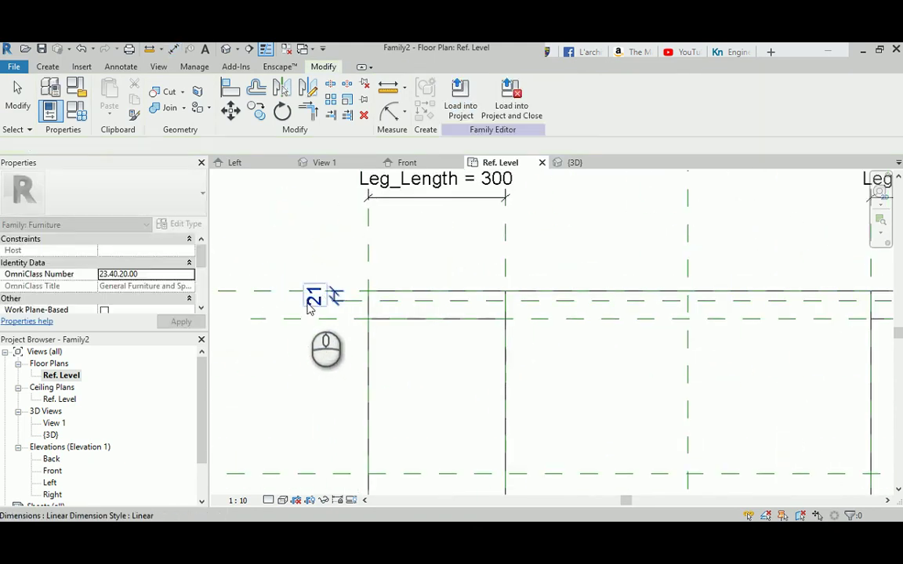
Label the back setback dimension with a new type parameter named Base_Setback, grouped under Dimensions.
{"action": "left_click", "coordinate": [309, 300]}
{"action": "left_click", "coordinate": [584, 97]}
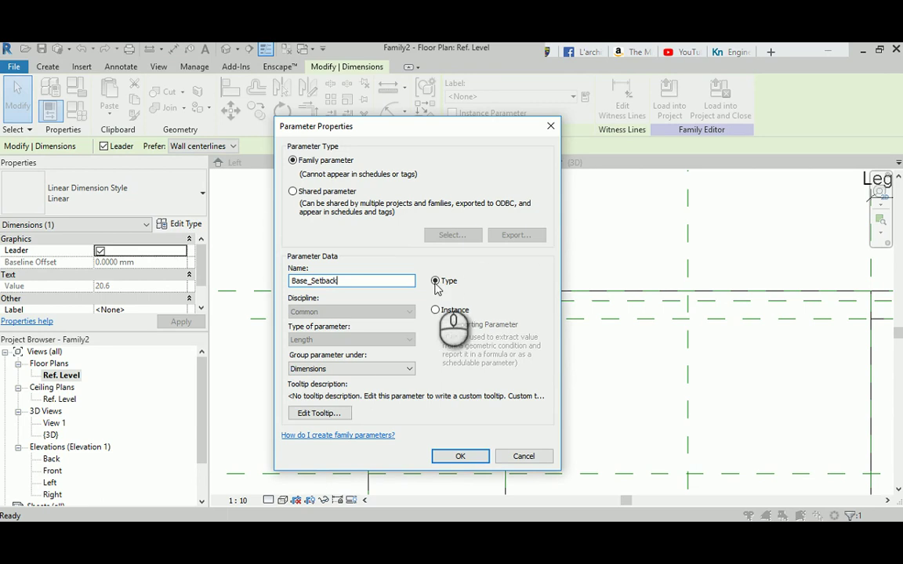
{"action": "left_click", "coordinate": [321, 370]}
{"action": "left_click", "coordinate": [458, 456]}
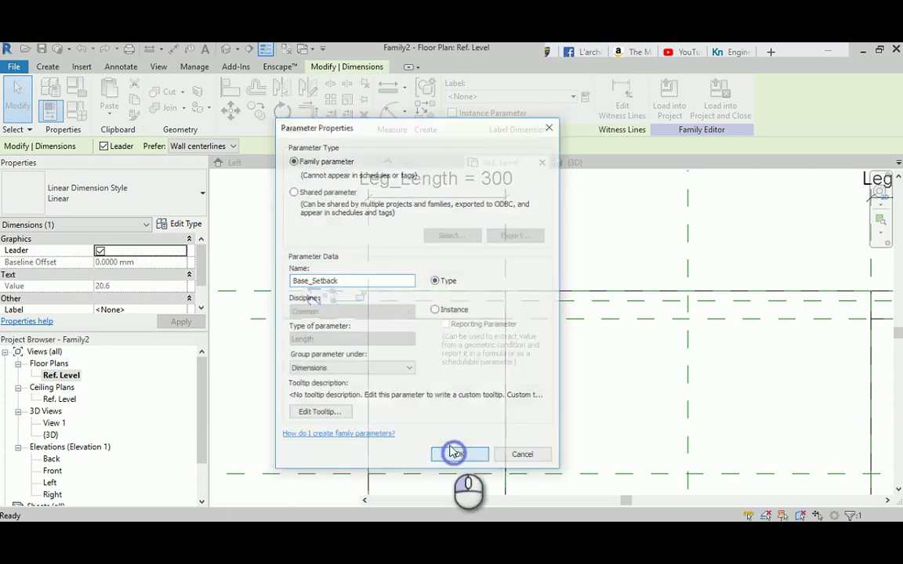
Set the Base_Setback family parameter to 15 and apply it.
{"action": "left_click", "coordinate": [75, 111]}
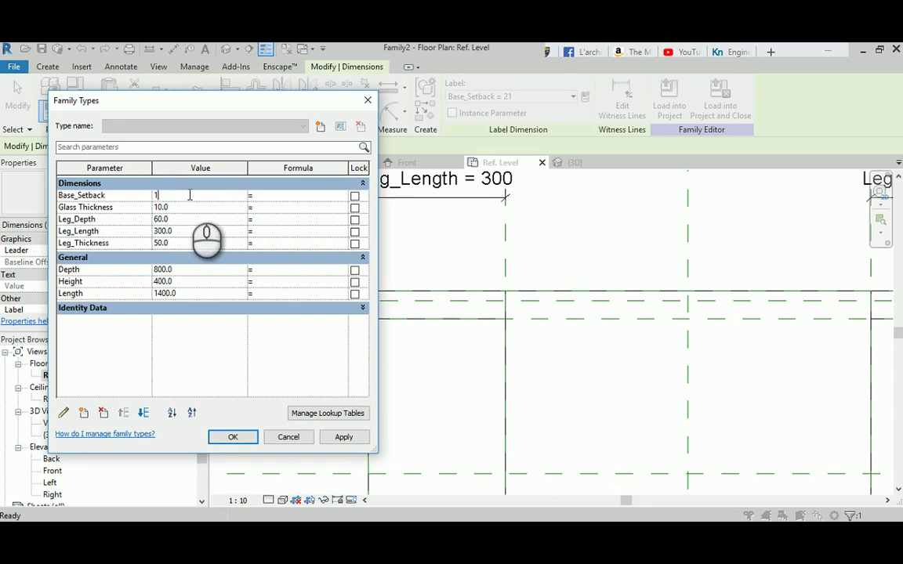
{"action": "left_click", "coordinate": [342, 439]}
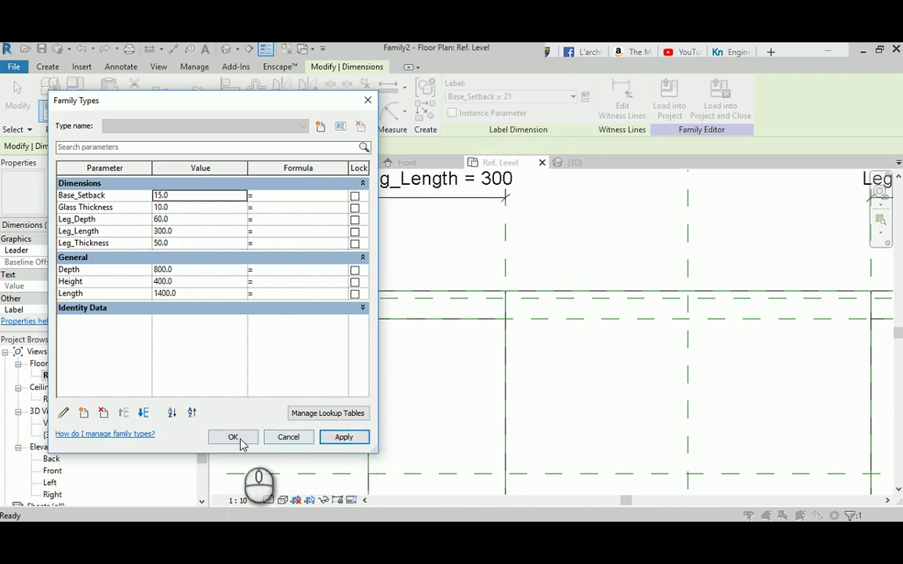
{"action": "left_click", "coordinate": [233, 436]}
Draw a matching horizontal reference plane just inside the table's front edge, between the two front leg planes.
{"action": "scroll", "coordinate": [417, 314], "scroll_direction": "down", "scroll_amount": 2}
{"action": "middle_click_drag", "start_coordinate": [417, 332], "coordinate": [392, 308]}
{"action": "left_click", "coordinate": [48, 66]}
{"action": "middle_click_drag", "start_coordinate": [449, 392], "coordinate": [374, 357]}
{"action": "left_click", "coordinate": [311, 363]}
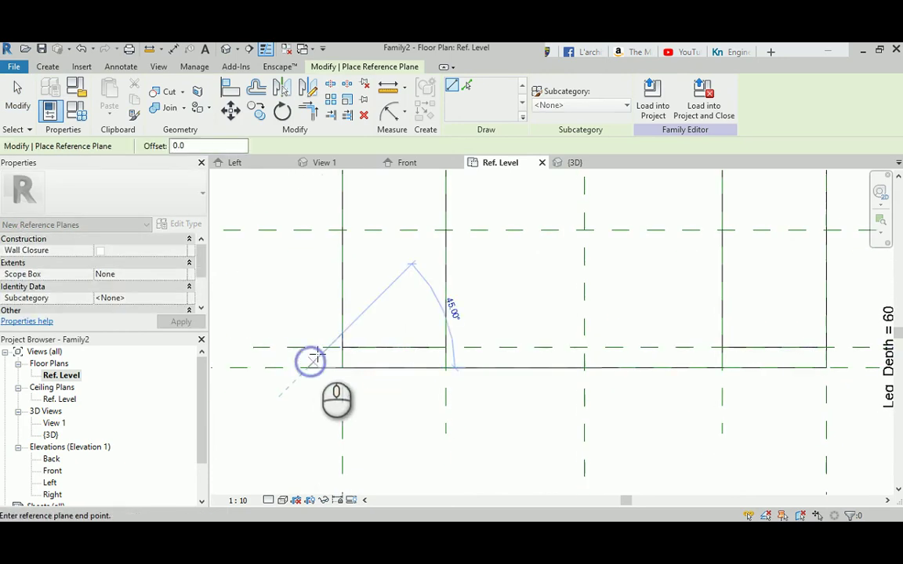
{"action": "key", "text": "Escape"}
{"action": "left_click", "coordinate": [309, 361]}
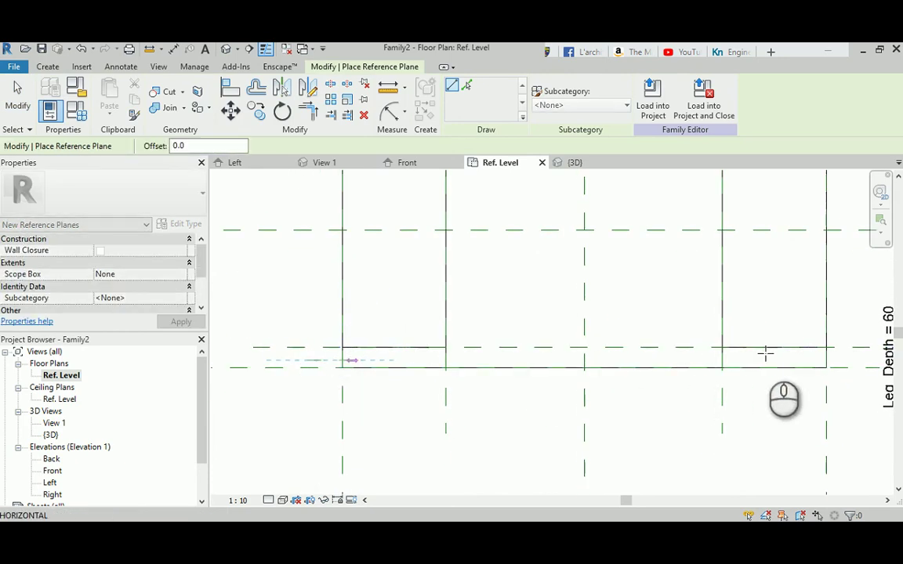
Complete a horizontal reference plane about 22 mm inside the table's lower edge, running past the right leg.
{"action": "scroll", "coordinate": [814, 362], "scroll_direction": "down", "scroll_amount": 2}
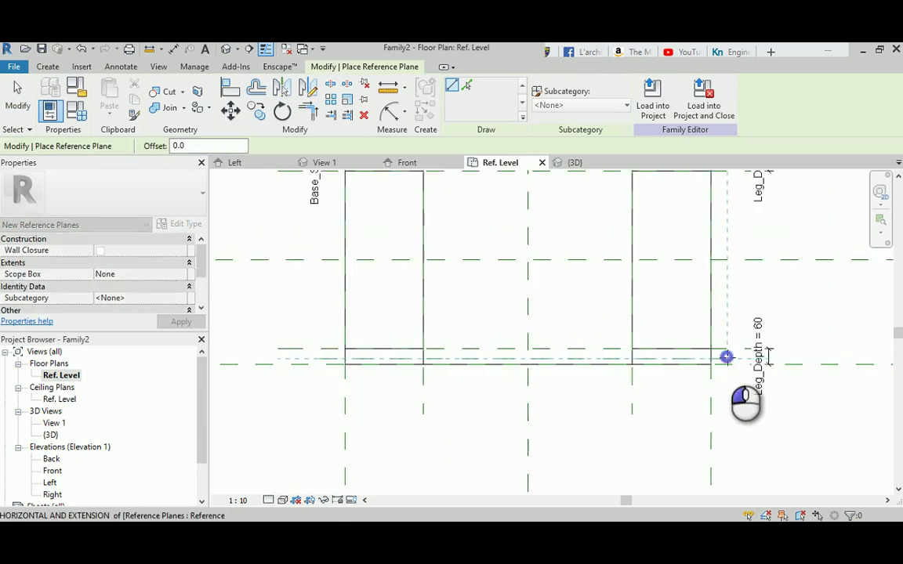
{"action": "left_click", "coordinate": [726, 358]}
{"action": "key", "text": "Escape"}
{"action": "key", "text": "Escape"}
Add an aligned dimension between the table's lower edge plane and the new horizontal reference plane just inside it.
{"action": "scroll", "coordinate": [292, 373], "scroll_direction": "up", "scroll_amount": 2}
{"action": "key", "text": "d"}
{"action": "key", "text": "i"}
{"action": "scroll", "coordinate": [313, 364], "scroll_direction": "up", "scroll_amount": 3}
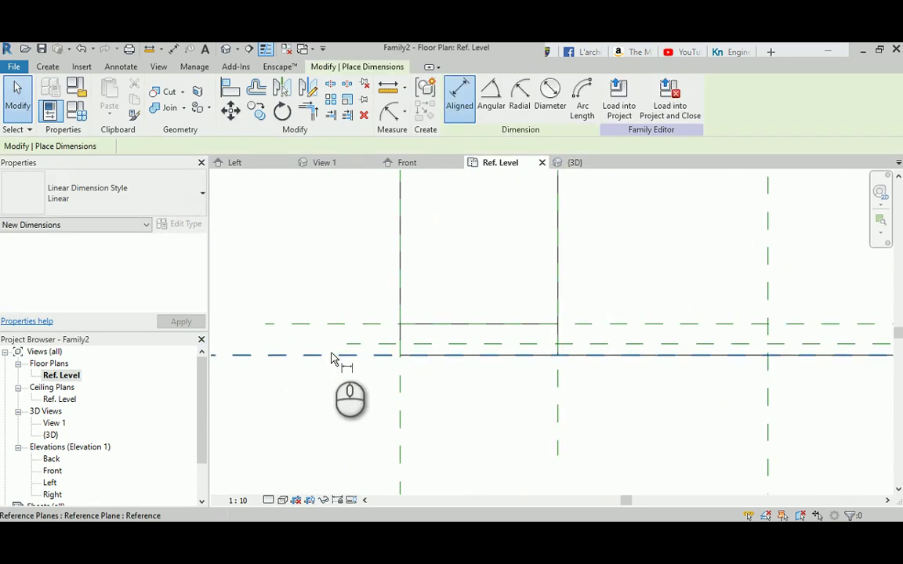
{"action": "left_click", "coordinate": [344, 355]}
{"action": "left_click", "coordinate": [349, 344]}
{"action": "left_click", "coordinate": [325, 351]}
{"action": "key", "text": "Escape"}
{"action": "key", "text": "Escape"}
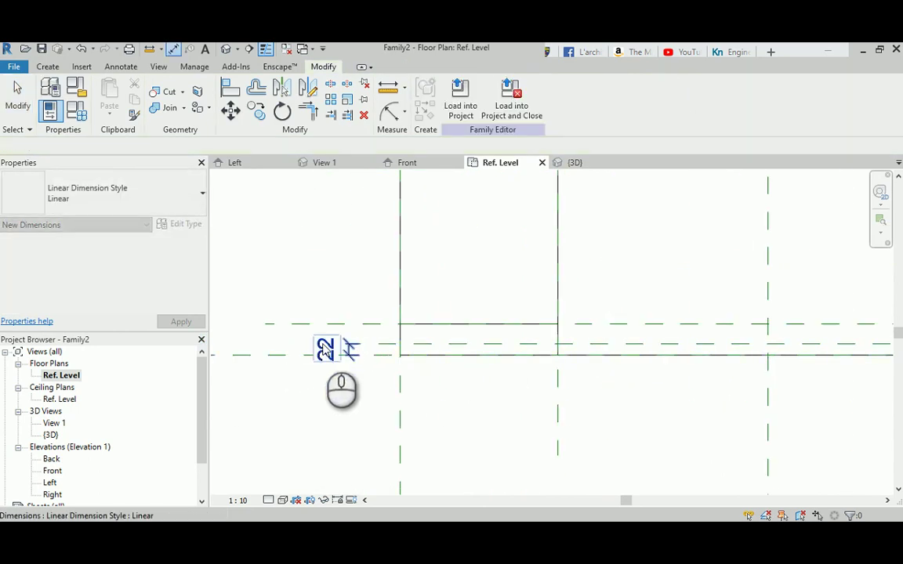
Label the new dimension at the table's lower edge with the parameter Base_Setback = 15.
{"action": "left_click", "coordinate": [325, 350]}
{"action": "left_click", "coordinate": [557, 97]}
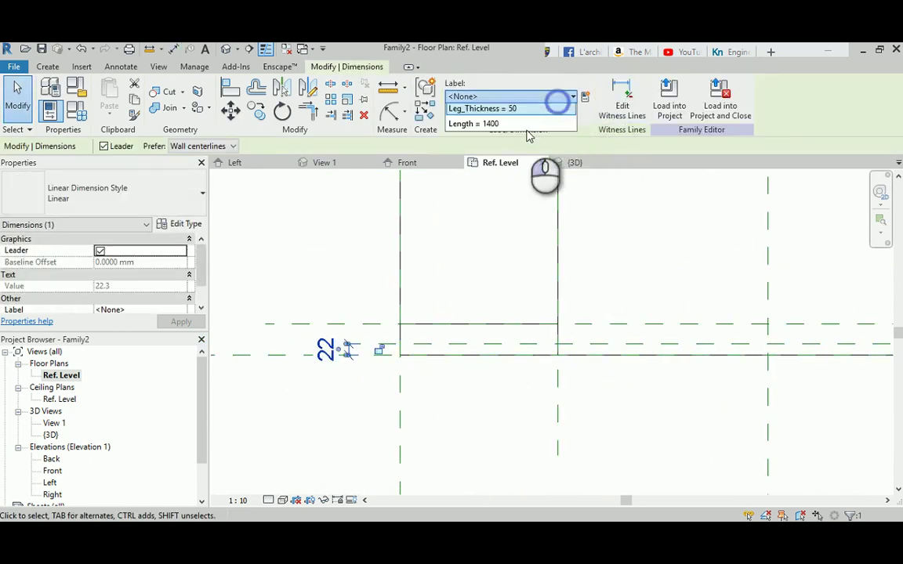
{"action": "left_click", "coordinate": [478, 142]}
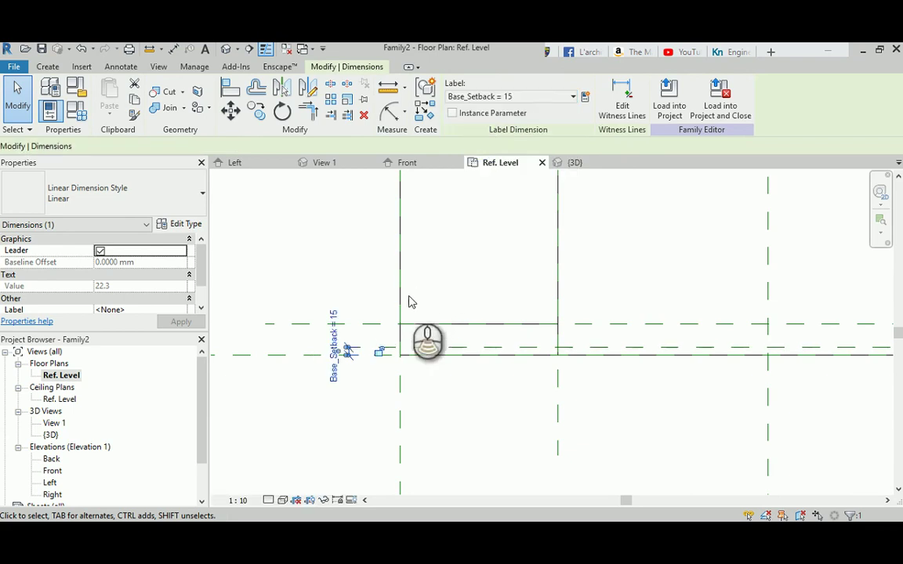
{"action": "middle_click_drag", "start_coordinate": [408, 302], "coordinate": [462, 328]}
{"action": "left_click", "coordinate": [512, 258]}
Switch to Photos to examine the legs and base in Rectangle Table 02.jpg, and return to the Revit floor plan.
{"action": "scroll", "coordinate": [512, 258], "scroll_direction": "up", "scroll_amount": 2}
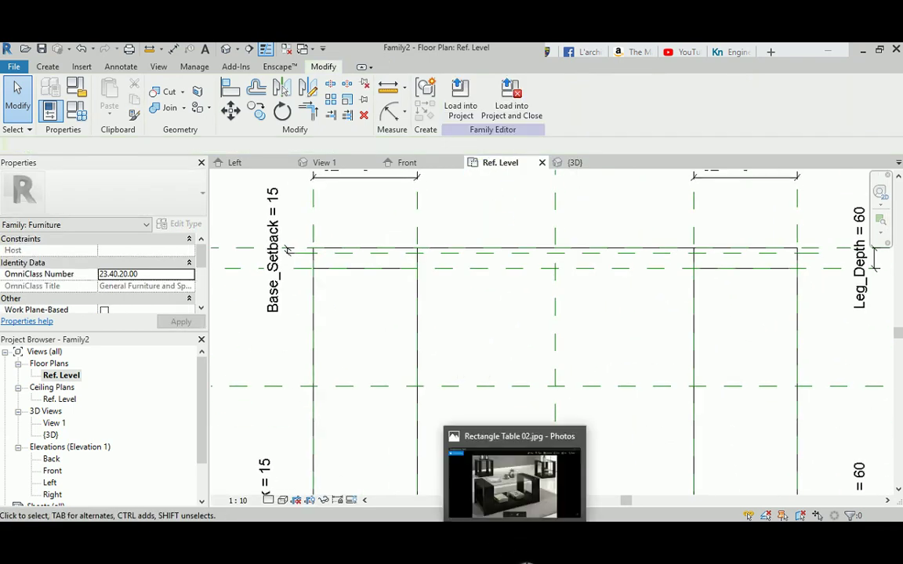
{"action": "left_click", "coordinate": [439, 470]}
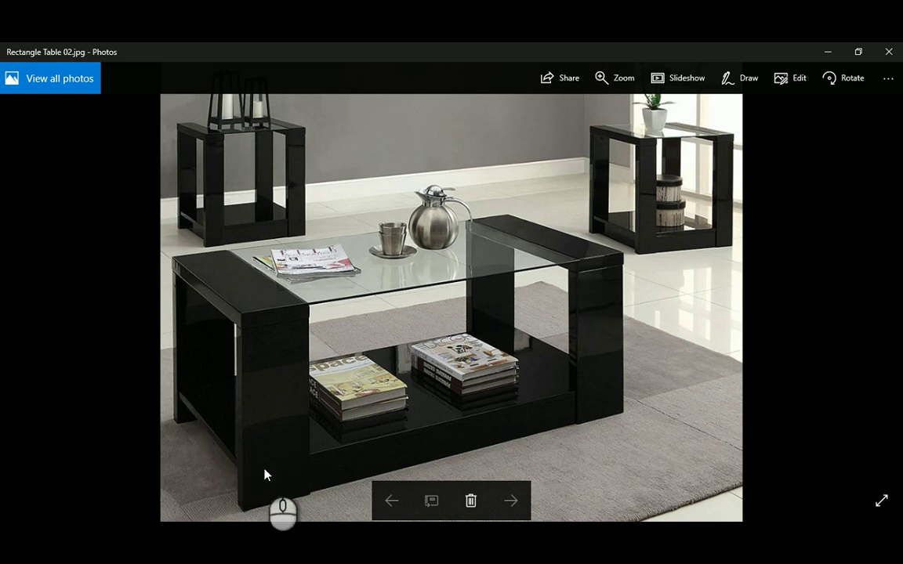
{"action": "mouse_move", "coordinate": [447, 541]}
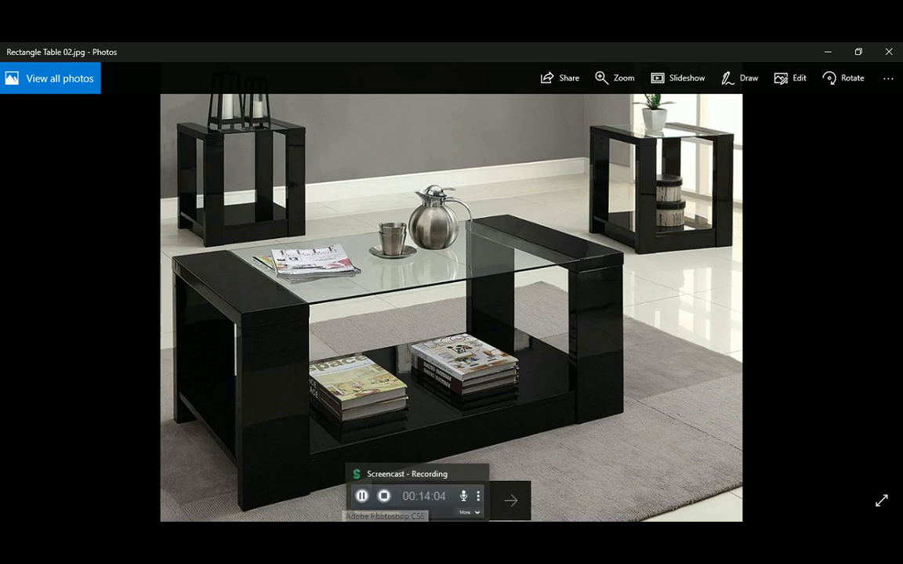
{"action": "left_click", "coordinate": [479, 538]}
{"action": "middle_click_drag", "start_coordinate": [395, 403], "coordinate": [401, 387]}
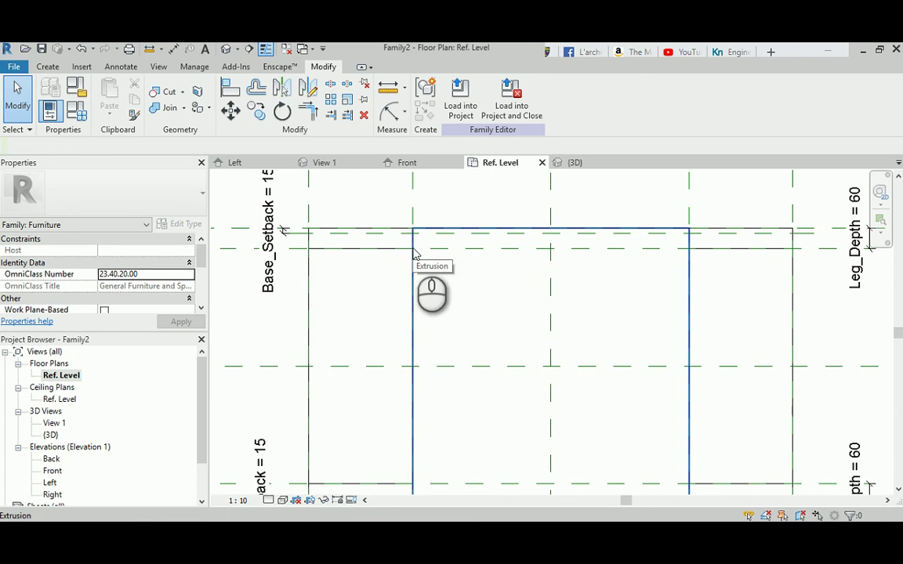
Draw two vertical reference planes inside the table outline, about 28 mm from the left edge and about 40 mm from the right edge.
{"action": "left_click", "coordinate": [316, 306]}
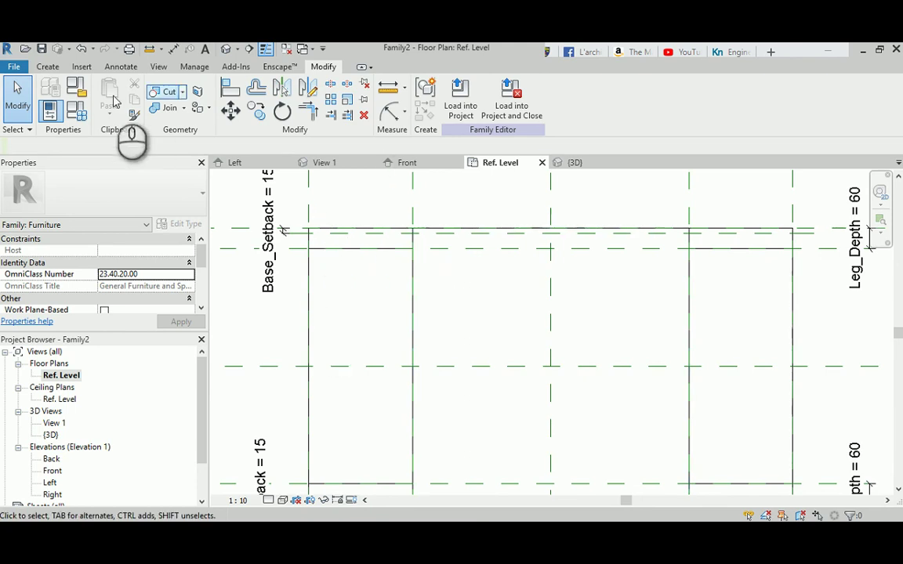
{"action": "left_click", "coordinate": [49, 68]}
{"action": "left_click", "coordinate": [703, 95]}
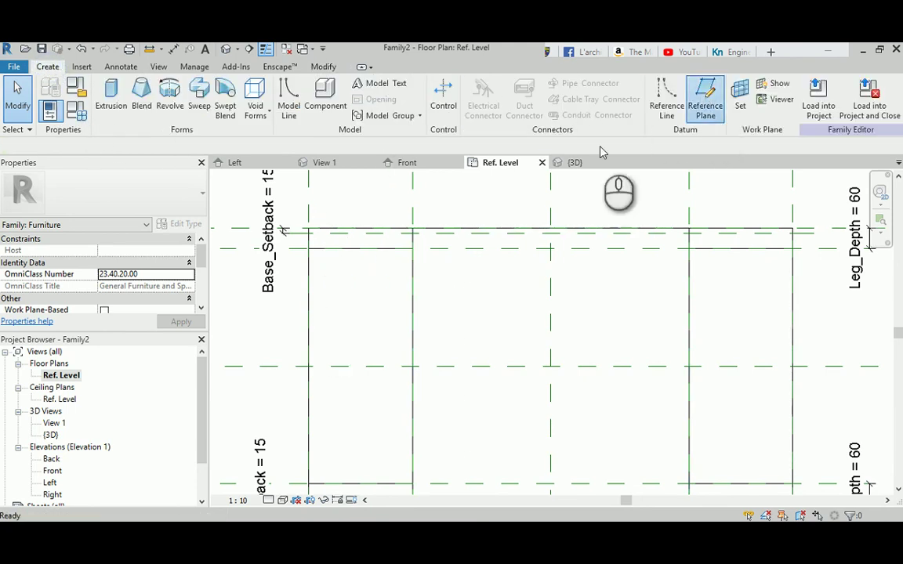
{"action": "scroll", "coordinate": [317, 210], "scroll_direction": "down", "scroll_amount": 2}
{"action": "left_click", "coordinate": [317, 208]}
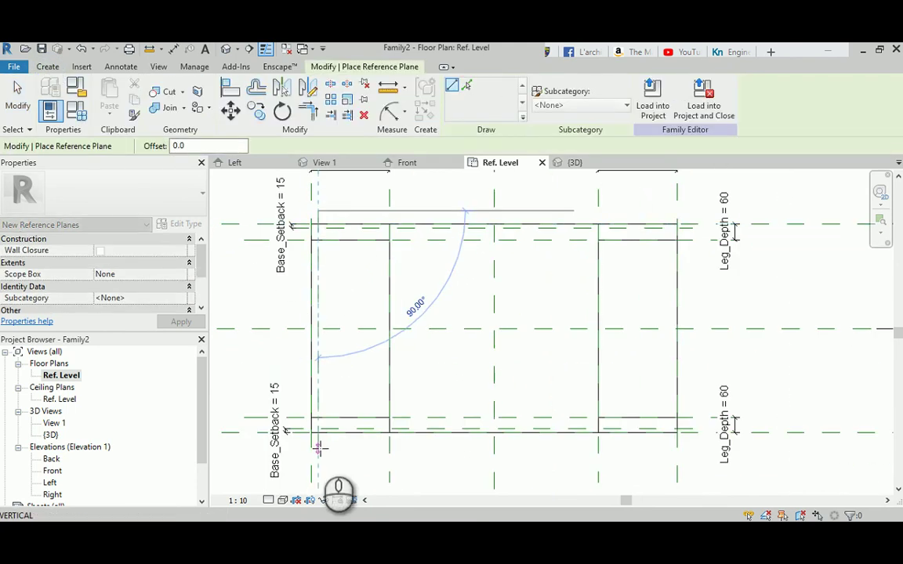
{"action": "left_click", "coordinate": [317, 447]}
{"action": "left_click", "coordinate": [666, 447]}
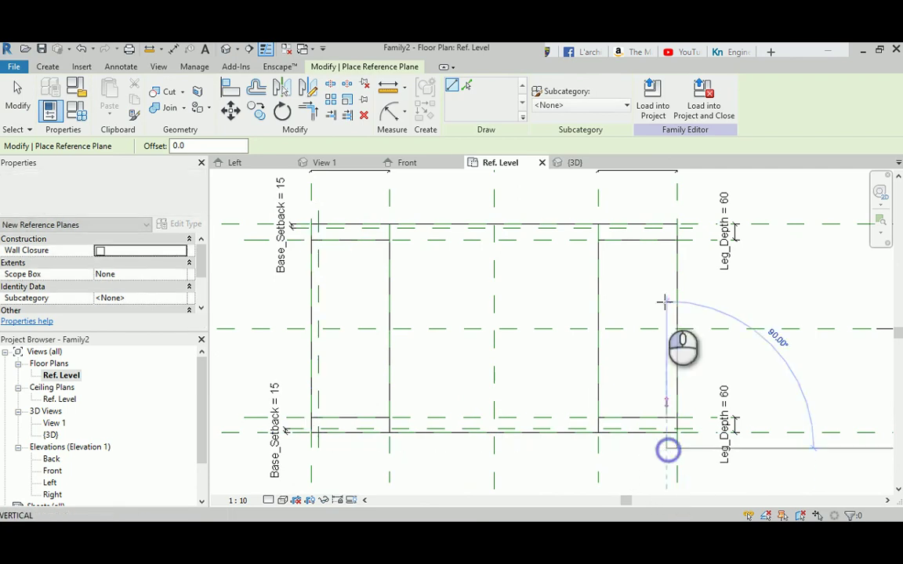
{"action": "left_click", "coordinate": [666, 210]}
{"action": "key", "text": "Escape"}
{"action": "key", "text": "Escape"}
Dimension each new vertical reference plane to the nearest side edge of the table with aligned dimensions.
{"action": "key", "text": "d"}
{"action": "key", "text": "i"}
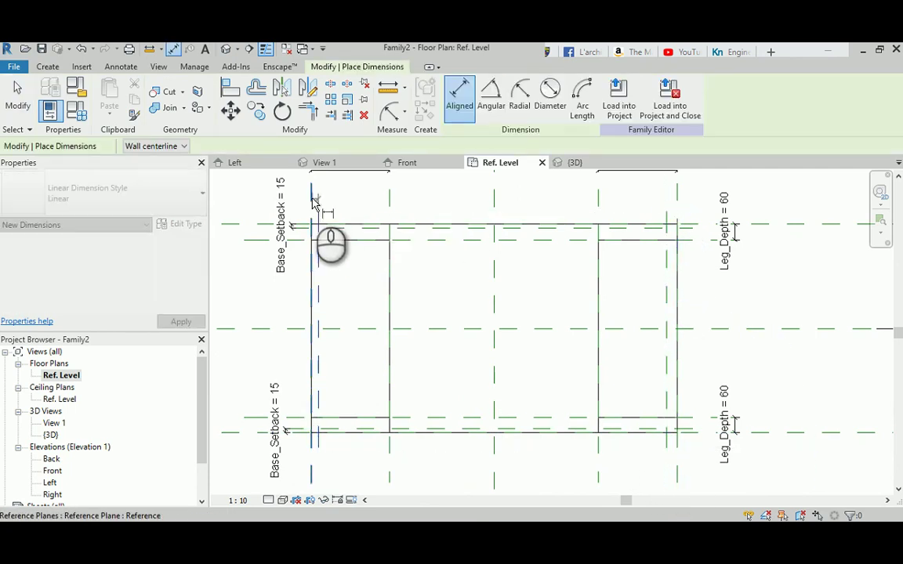
{"action": "left_click", "coordinate": [316, 207]}
{"action": "left_click", "coordinate": [665, 209]}
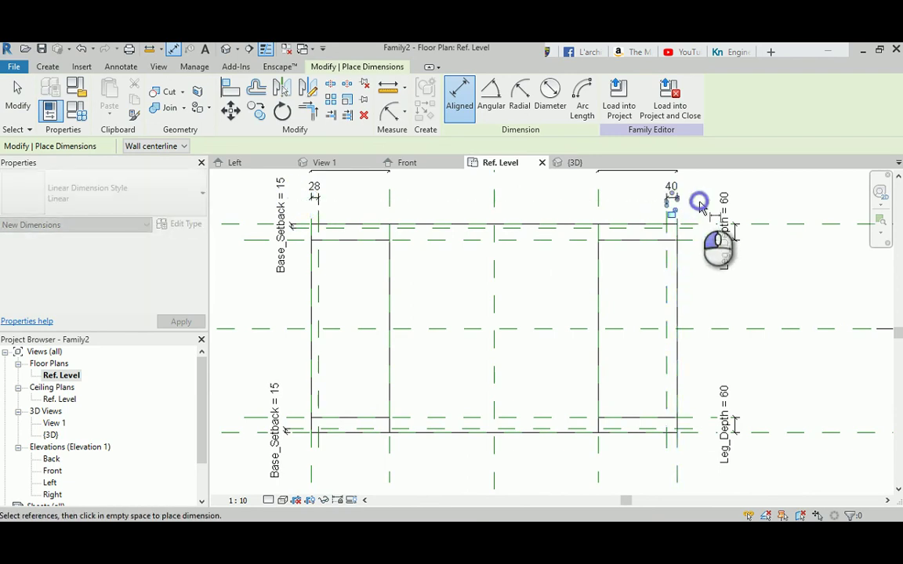
{"action": "key", "text": "Escape"}
Label both vertical plane dimensions with the parameter Base_Setback = 15.
{"action": "left_click", "coordinate": [667, 197]}
{"action": "left_click", "coordinate": [315, 185], "text": "ctrl"}
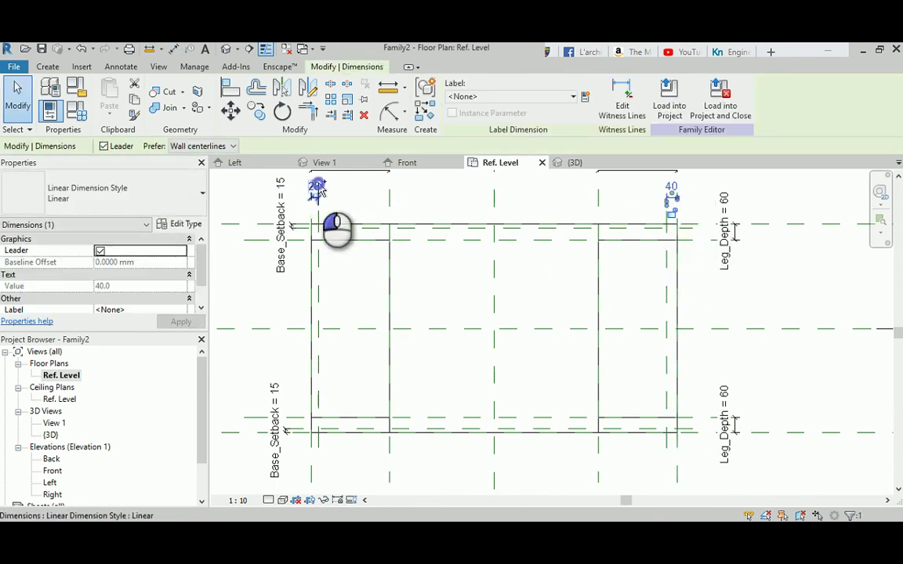
{"action": "left_click", "coordinate": [573, 96]}
{"action": "left_click", "coordinate": [501, 143]}
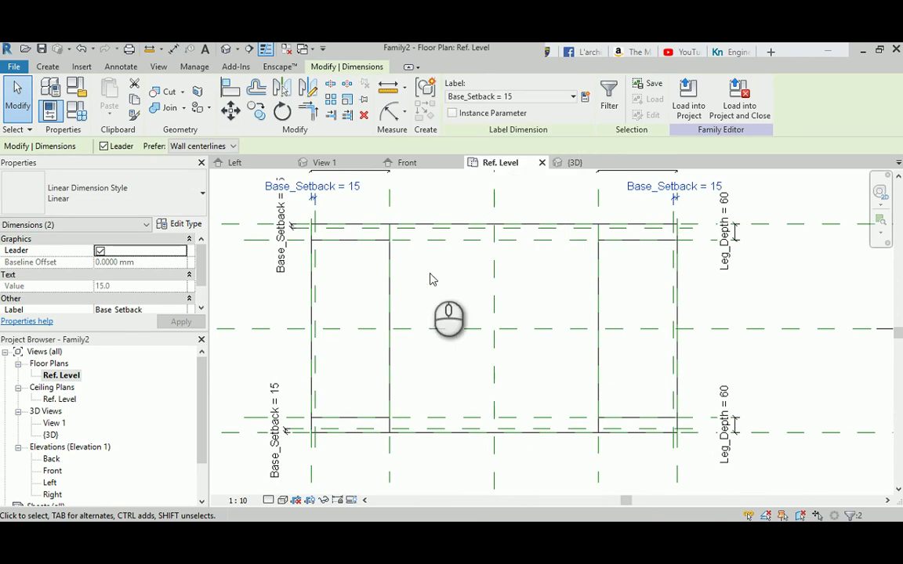
{"action": "left_click", "coordinate": [428, 276]}
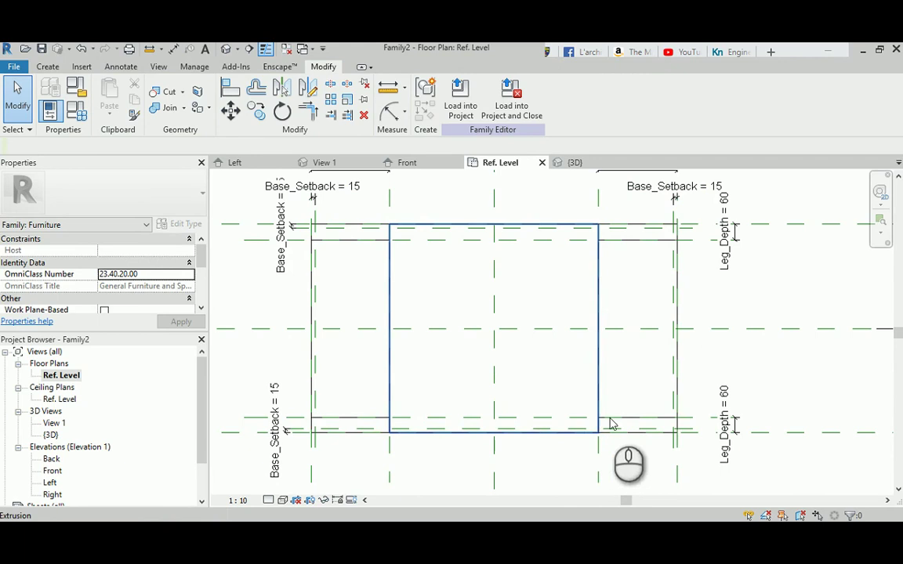
Start an extrusion sketch and pick lines from the upper setback plane and the left legs' inner plane, locking them.
{"action": "middle_click_drag", "start_coordinate": [435, 341], "coordinate": [457, 339]}
{"action": "left_click", "coordinate": [47, 66]}
{"action": "left_click", "coordinate": [112, 88]}
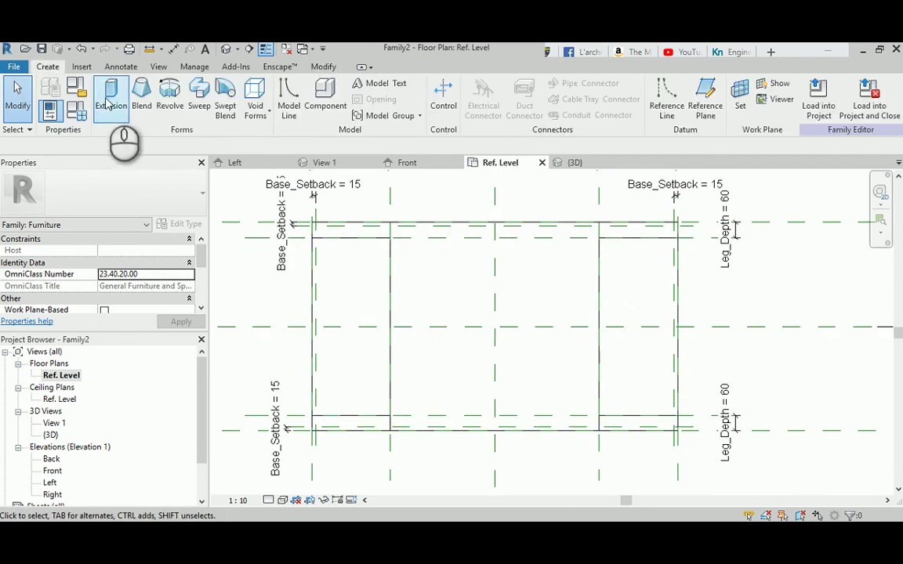
{"action": "left_click", "coordinate": [510, 115]}
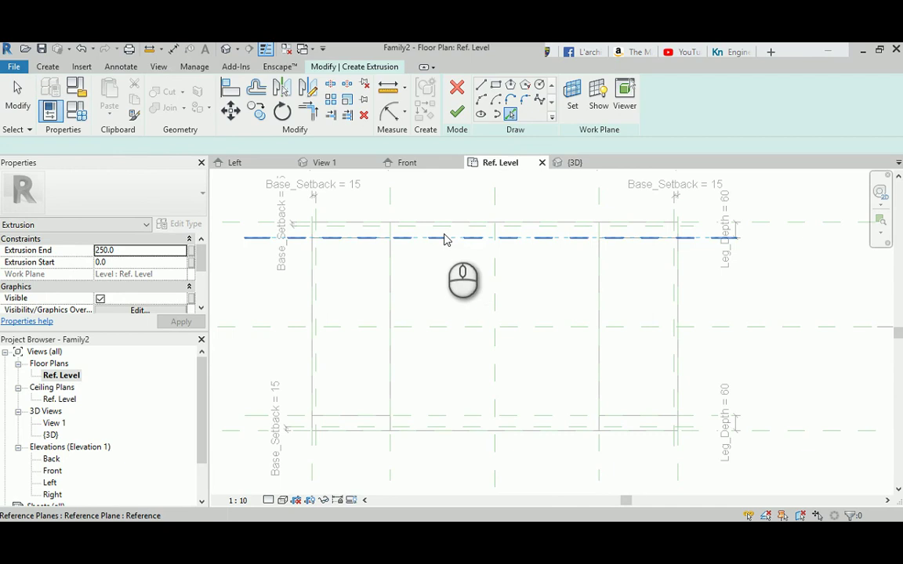
{"action": "left_click", "coordinate": [428, 228]}
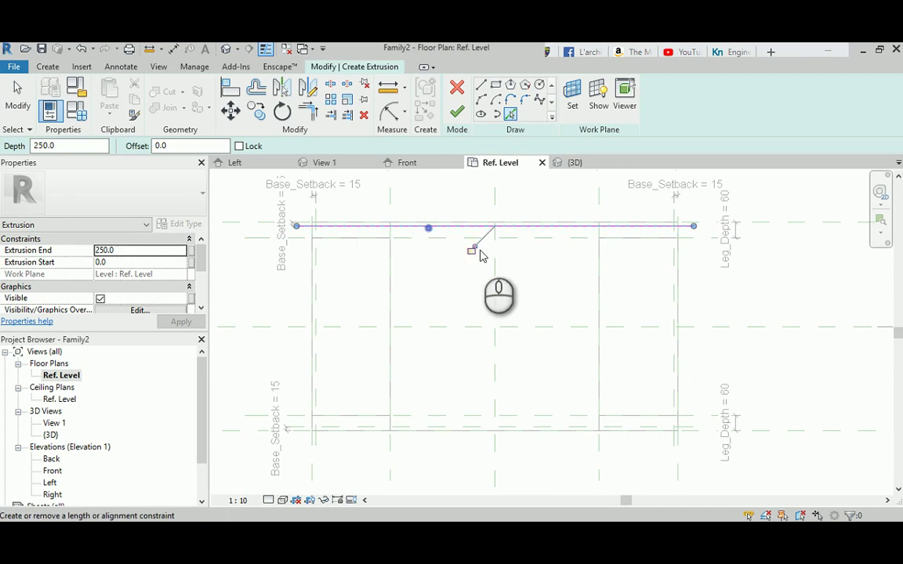
{"action": "left_click", "coordinate": [390, 205]}
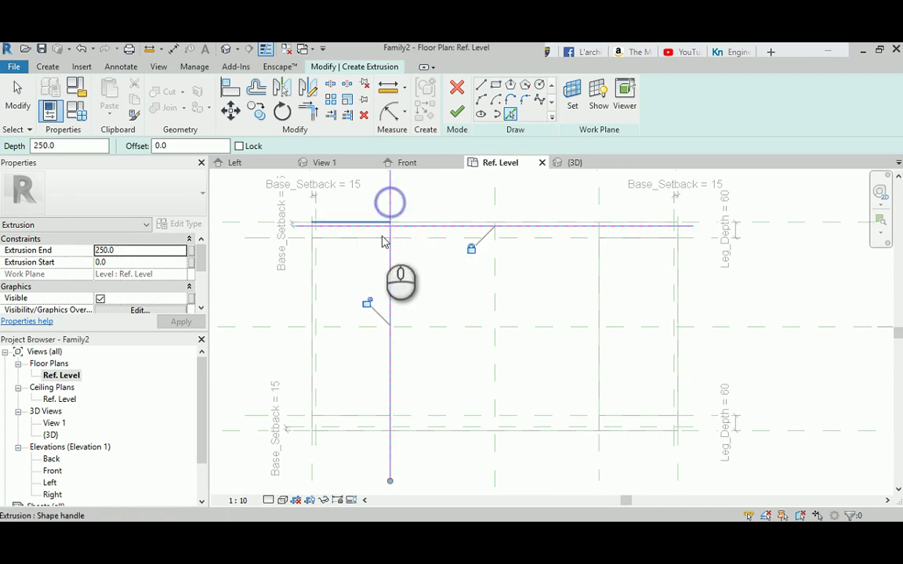
Pick sketch lines from the upper leg-depth, left setback and lower leg-depth planes, locking each to its reference.
{"action": "left_click", "coordinate": [300, 241]}
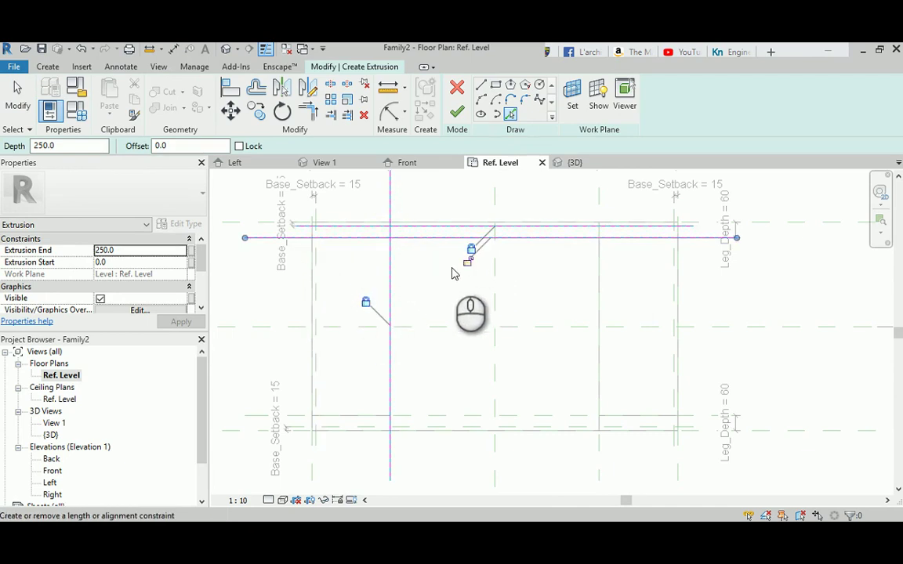
{"action": "left_click", "coordinate": [316, 290]}
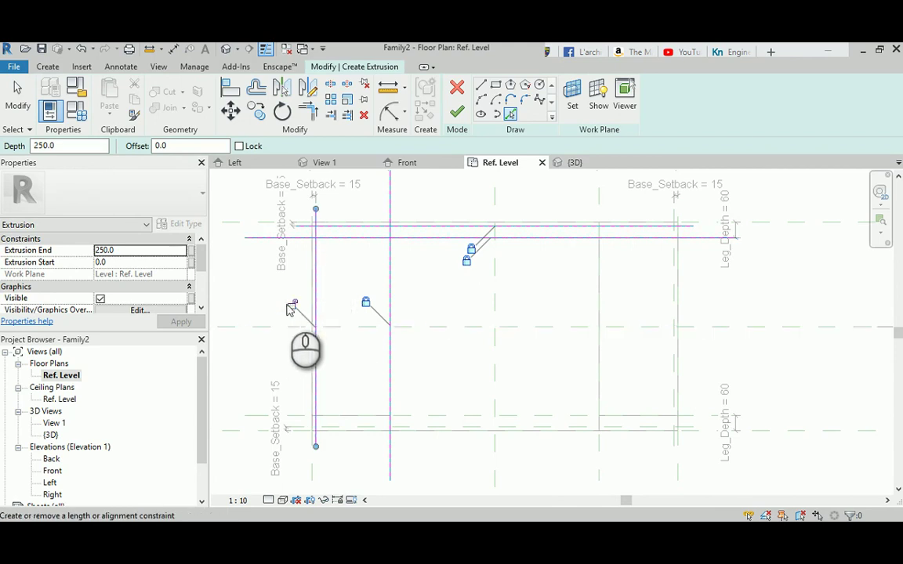
{"action": "left_click", "coordinate": [295, 422]}
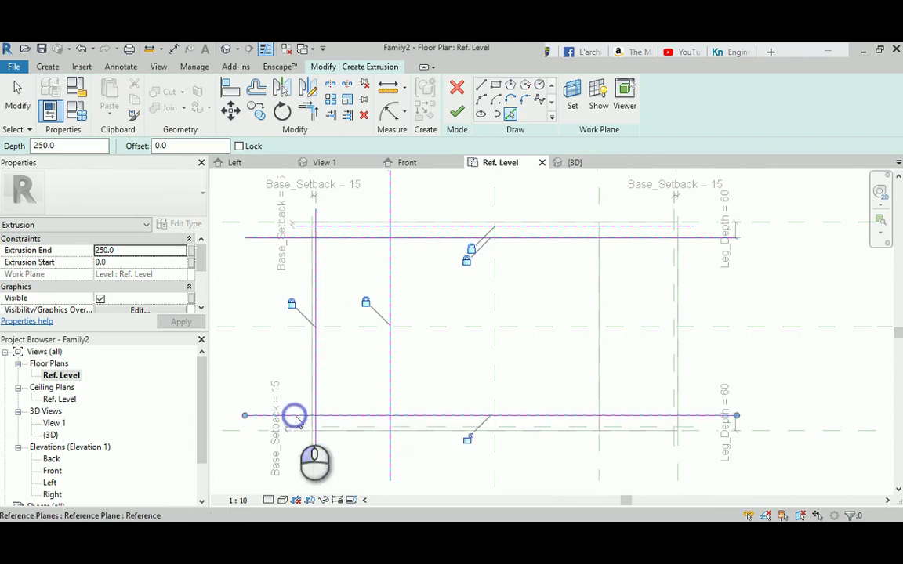
{"action": "left_click", "coordinate": [468, 440]}
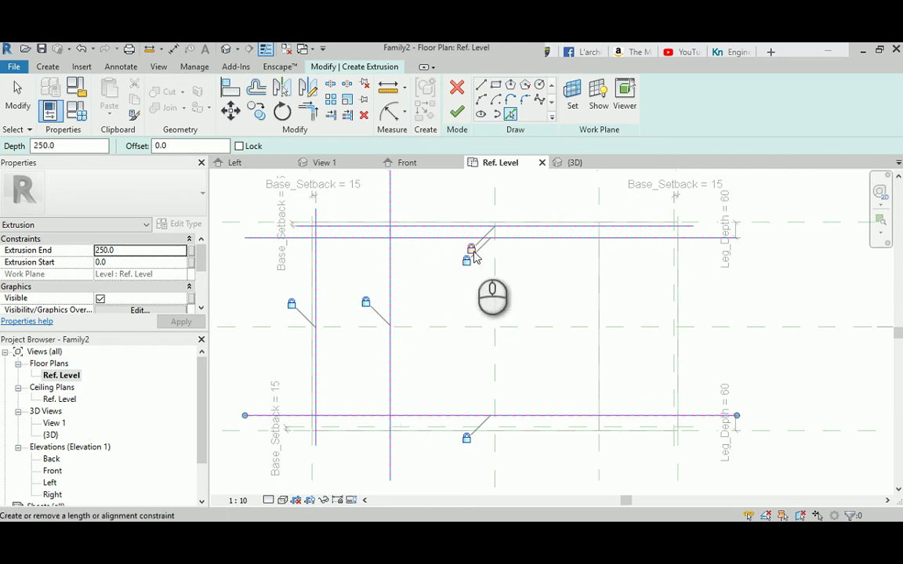
Trim the sketch lines around the upper left leg into a stepped corner between the upper setback and leg-depth lines.
{"action": "key", "text": "Escape"}
{"action": "key", "text": "t"}
{"action": "key", "text": "r"}
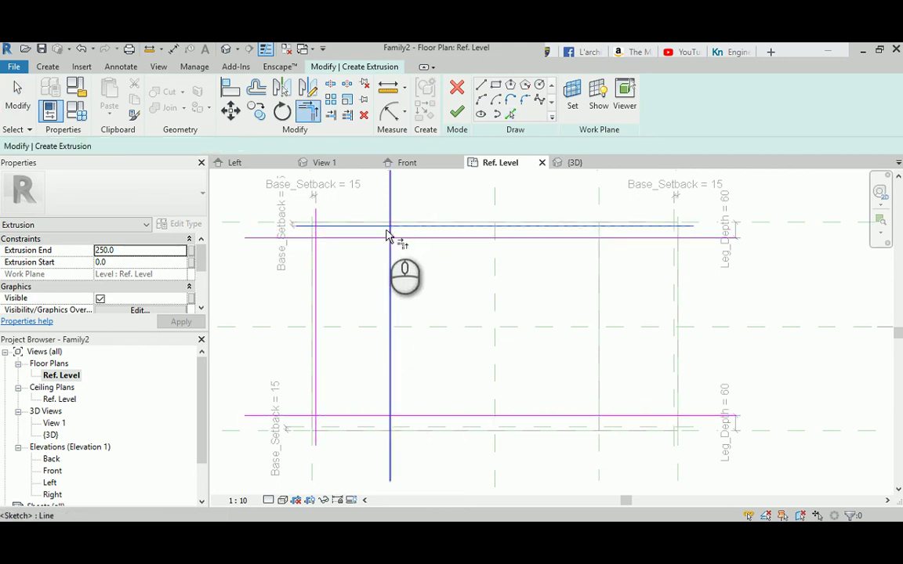
{"action": "left_click", "coordinate": [390, 229]}
{"action": "left_click", "coordinate": [378, 237]}
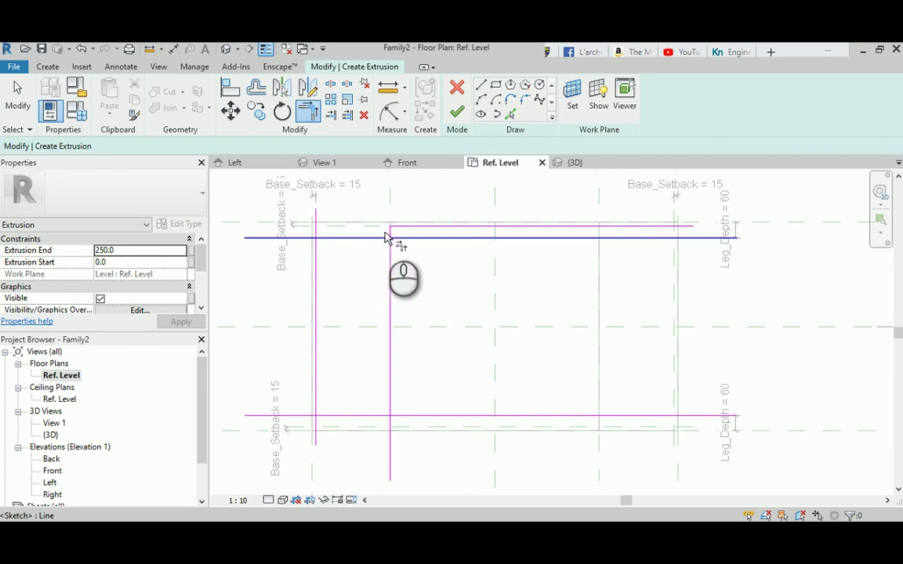
{"action": "left_click", "coordinate": [391, 229]}
{"action": "scroll", "coordinate": [392, 247], "scroll_direction": "up", "scroll_amount": 4}
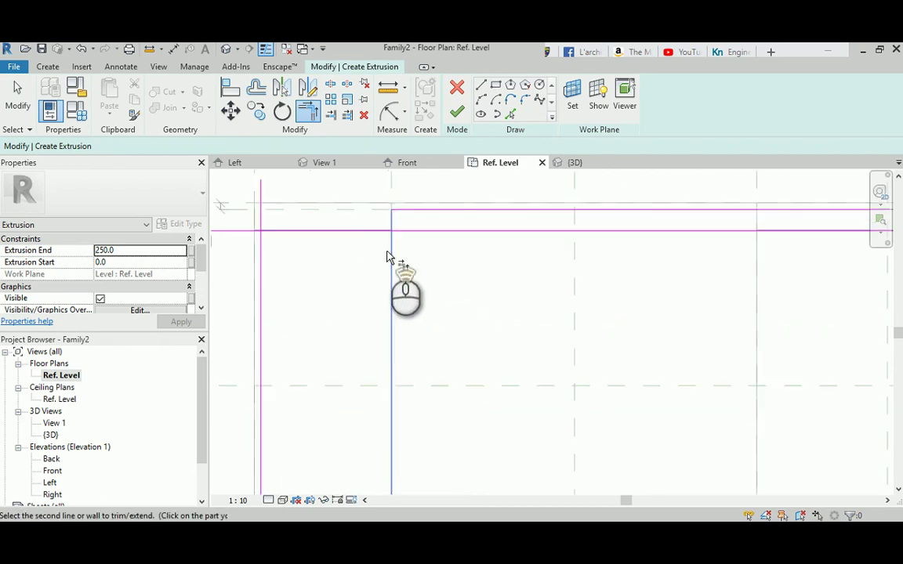
{"action": "left_click", "coordinate": [372, 221]}
{"action": "mouse_move", "coordinate": [420, 233]}
{"action": "middle_mouse_down"}
{"action": "mouse_move", "coordinate": [436, 257]}
{"action": "mouse_move", "coordinate": [393, 242]}
{"action": "middle_mouse_up"}
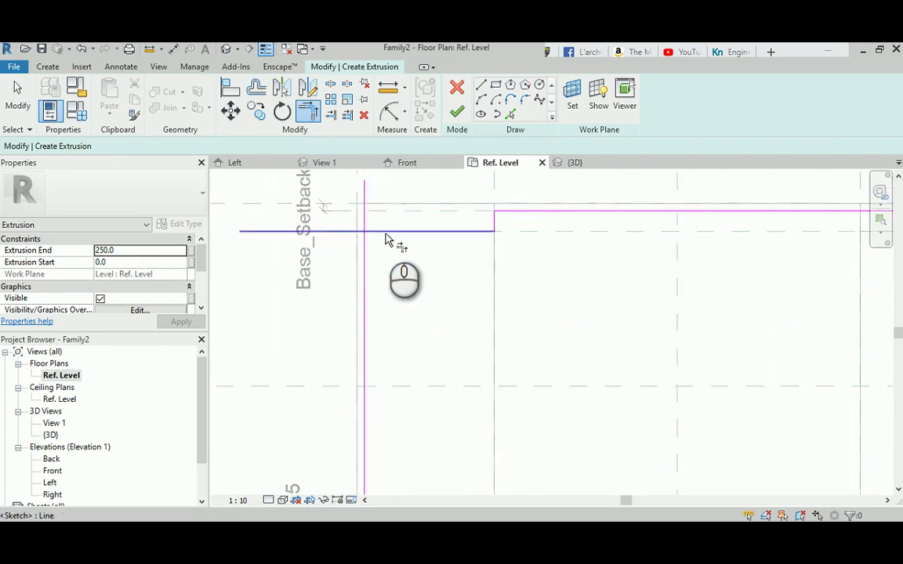
Trim the left setback line to a corner with the lower leg-depth line.
{"action": "scroll", "coordinate": [368, 250], "scroll_direction": "down", "scroll_amount": 3}
{"action": "middle_click_drag", "start_coordinate": [413, 373], "coordinate": [365, 319]}
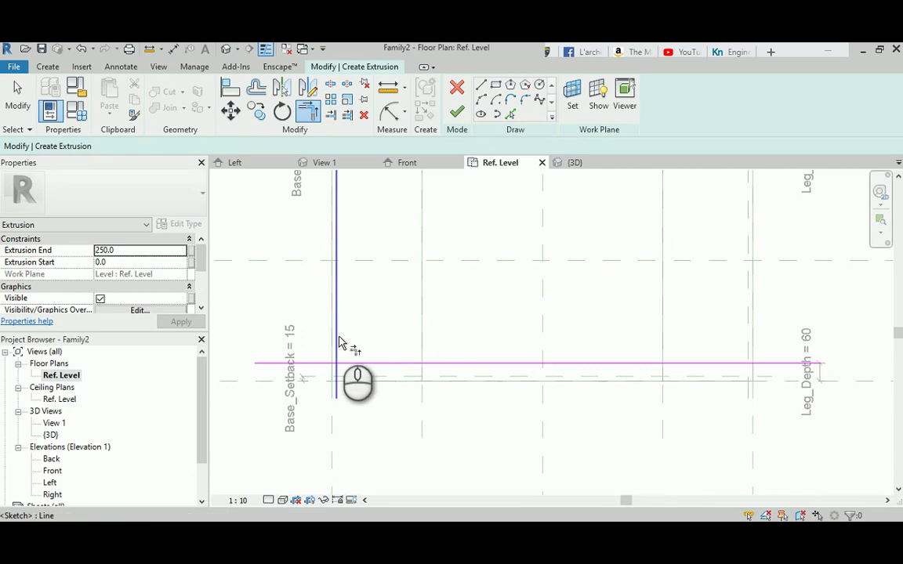
{"action": "left_click", "coordinate": [336, 336]}
{"action": "left_click", "coordinate": [348, 363]}
Pick a locked sketch line along the left legs' inner plane and trim it to a corner with the lower leg-depth line.
{"action": "middle_click_drag", "start_coordinate": [538, 334], "coordinate": [524, 370]}
{"action": "left_click", "coordinate": [510, 114]}
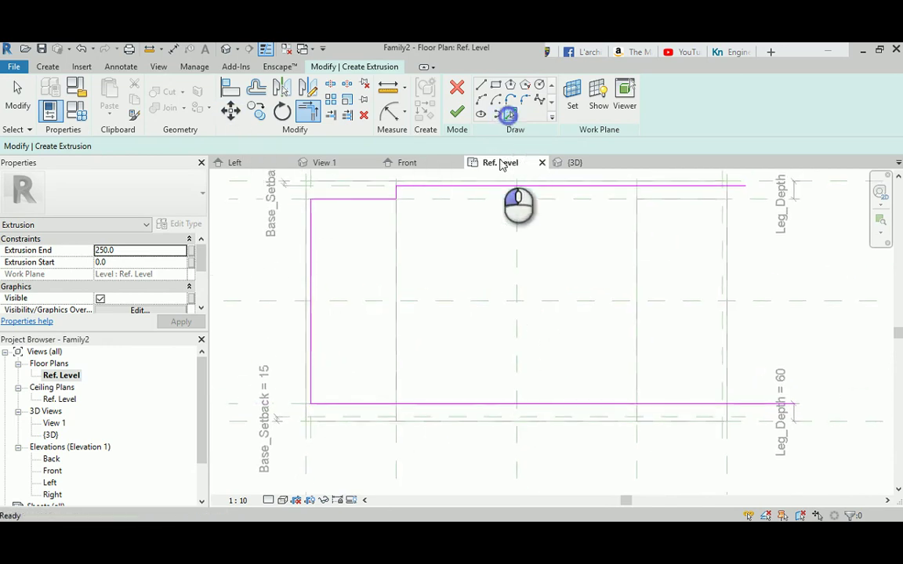
{"action": "left_click", "coordinate": [397, 463]}
{"action": "left_click", "coordinate": [373, 302]}
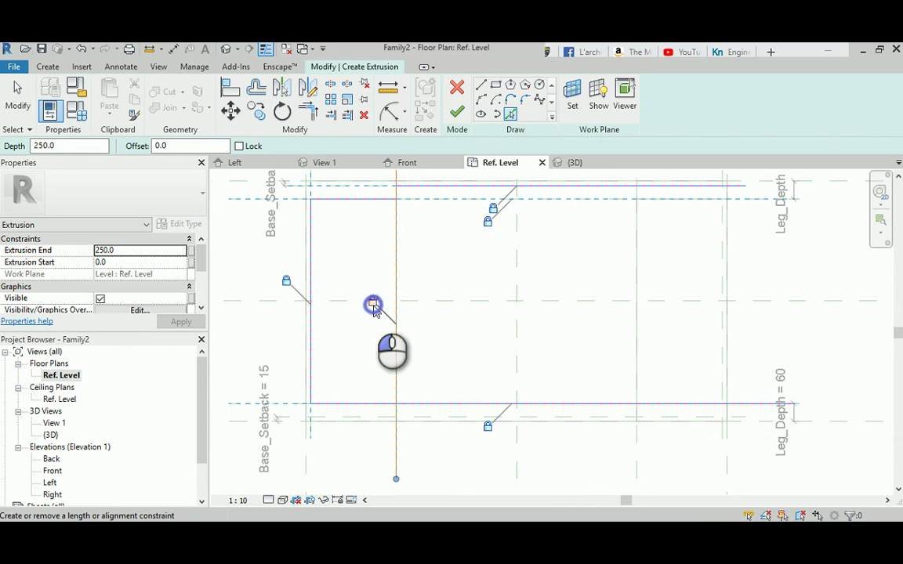
{"action": "key", "text": "r"}
{"action": "left_click", "coordinate": [382, 404]}
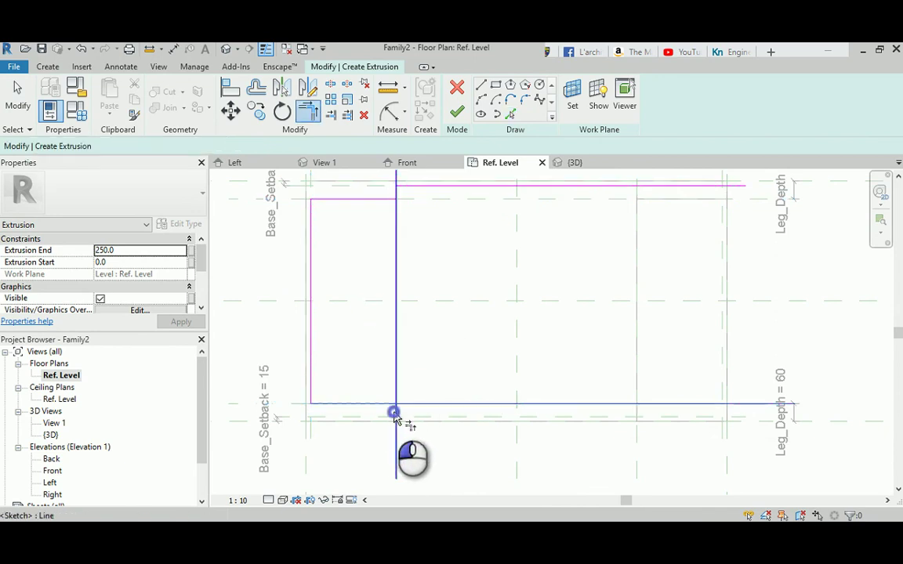
{"action": "left_click", "coordinate": [396, 419]}
{"action": "middle_click_drag", "start_coordinate": [435, 363], "coordinate": [423, 344]}
{"action": "middle_click_drag", "start_coordinate": [440, 309], "coordinate": [413, 333]}
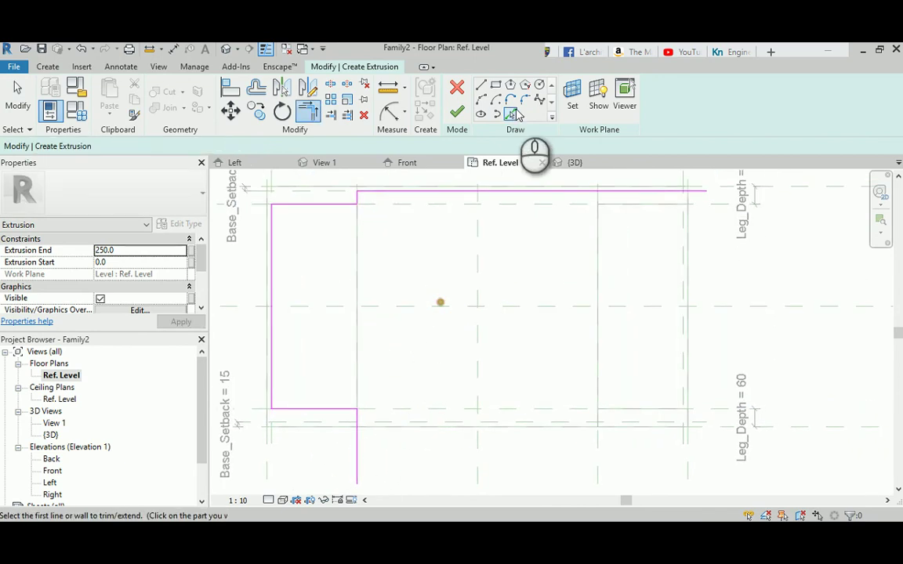
Delete the sketch line running below the lower leg-depth line along the left legs' inner plane.
{"action": "left_click", "coordinate": [510, 114]}
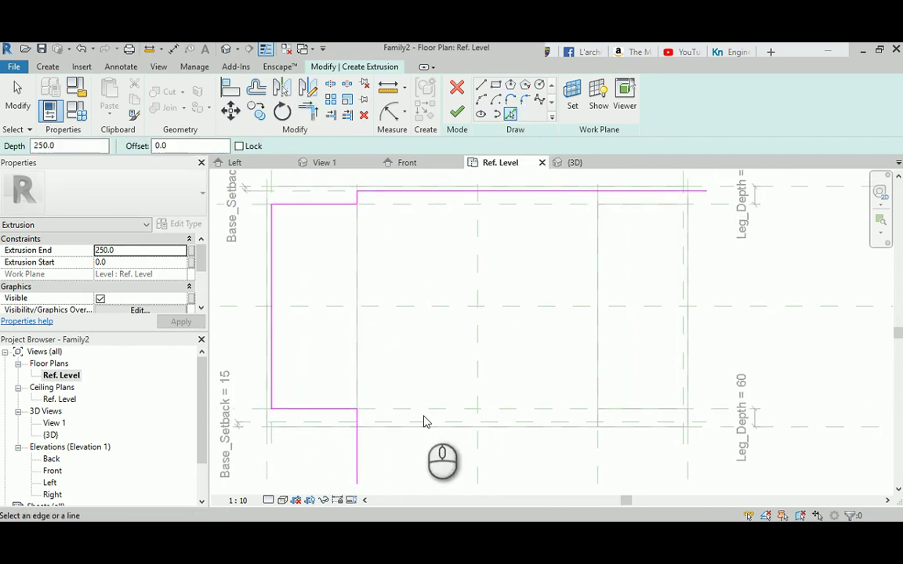
{"action": "key", "text": "Escape"}
{"action": "left_click", "coordinate": [358, 448]}
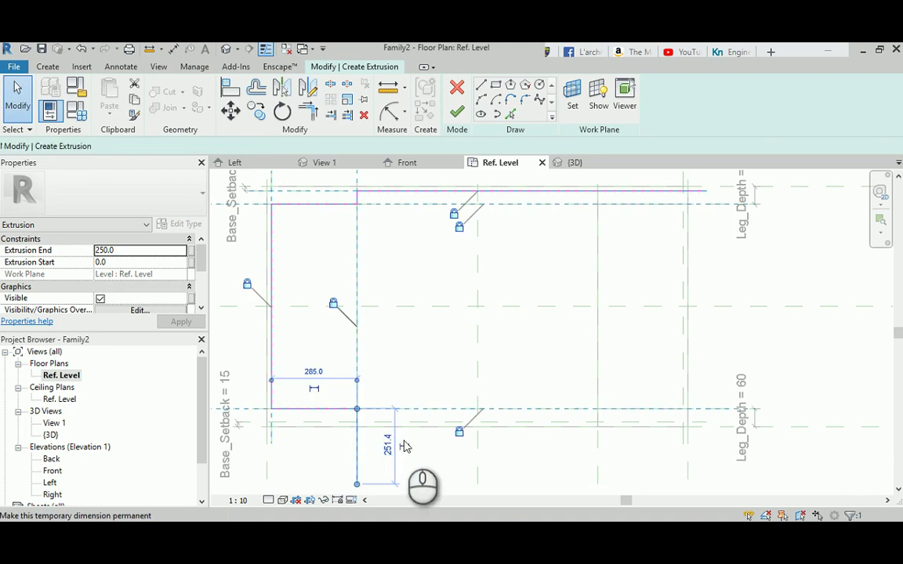
{"action": "key", "text": "Delete"}
Pick the left legs' inner plane again as a locked sketch line and trim it to the lower leg-depth line.
{"action": "left_click", "coordinate": [510, 114]}
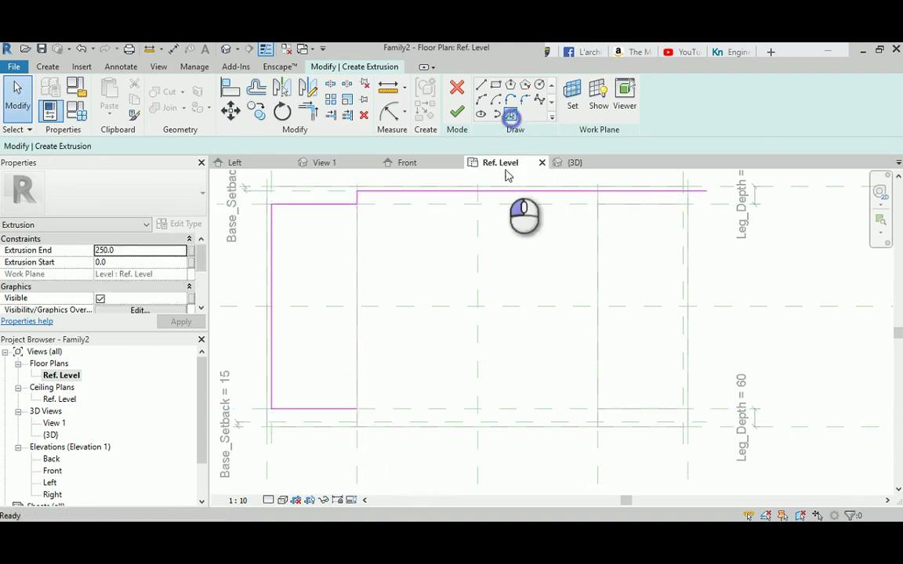
{"action": "left_click", "coordinate": [357, 455]}
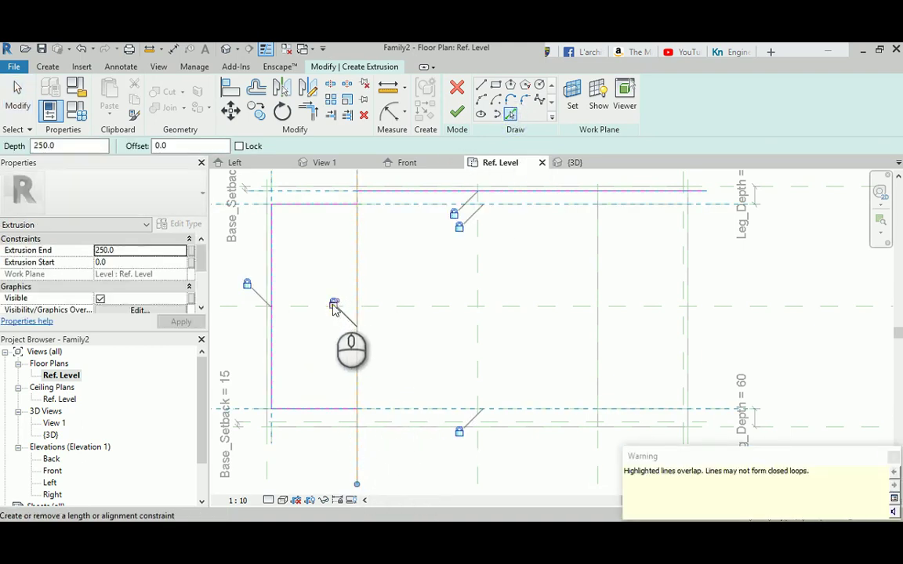
{"action": "left_click", "coordinate": [333, 305]}
{"action": "key", "text": "Escape"}
{"action": "key", "text": "t"}
{"action": "key", "text": "r"}
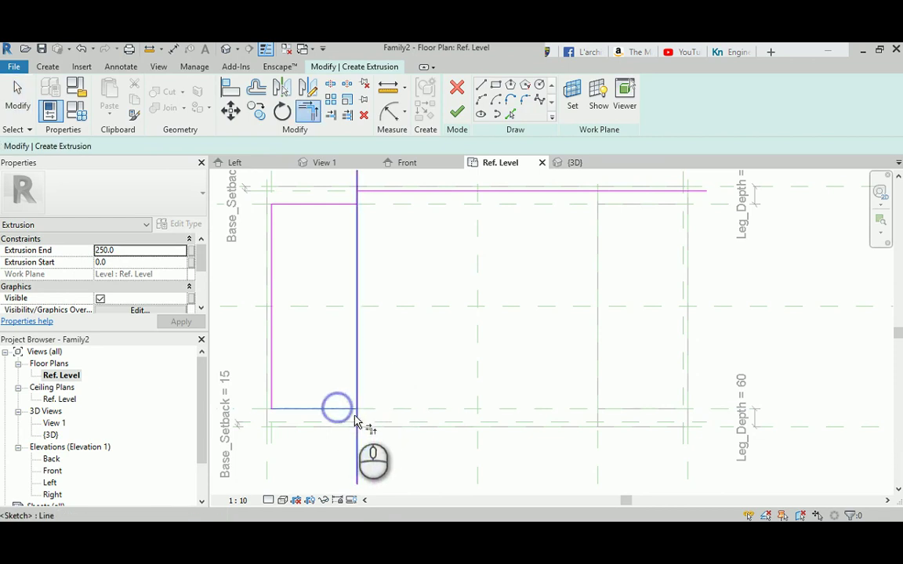
Pick locked sketch lines from the lower setback, right legs' inner, lower leg-depth and right setback planes.
{"action": "left_click", "coordinate": [510, 114]}
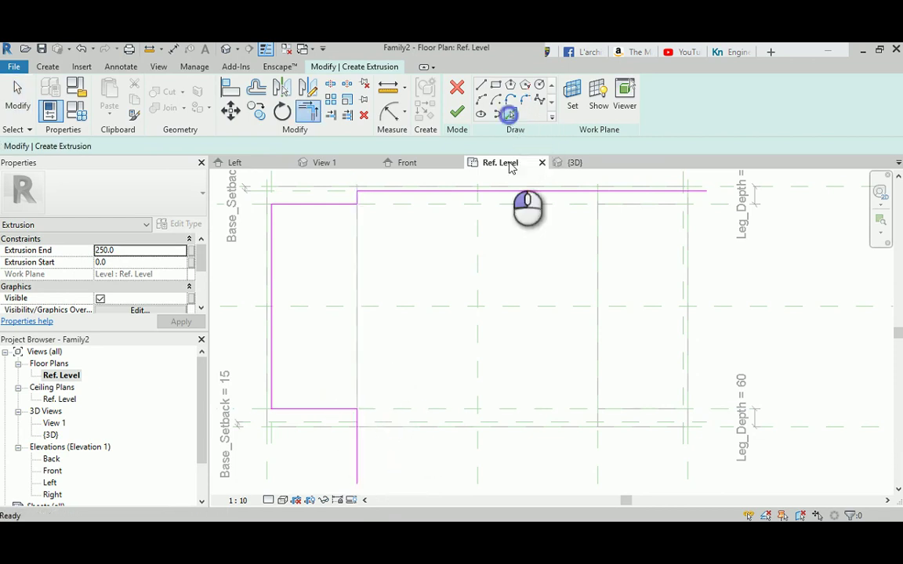
{"action": "left_click", "coordinate": [419, 423]}
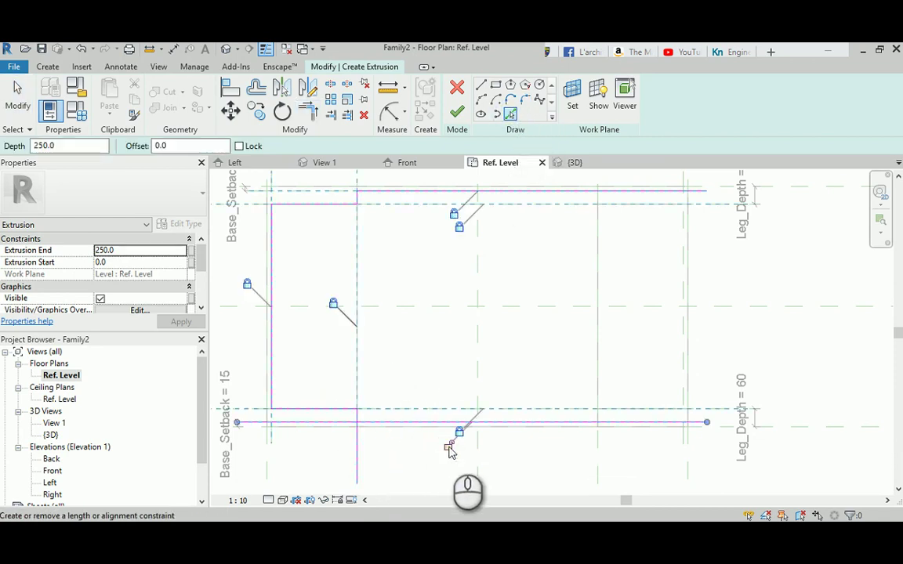
{"action": "left_click", "coordinate": [597, 448]}
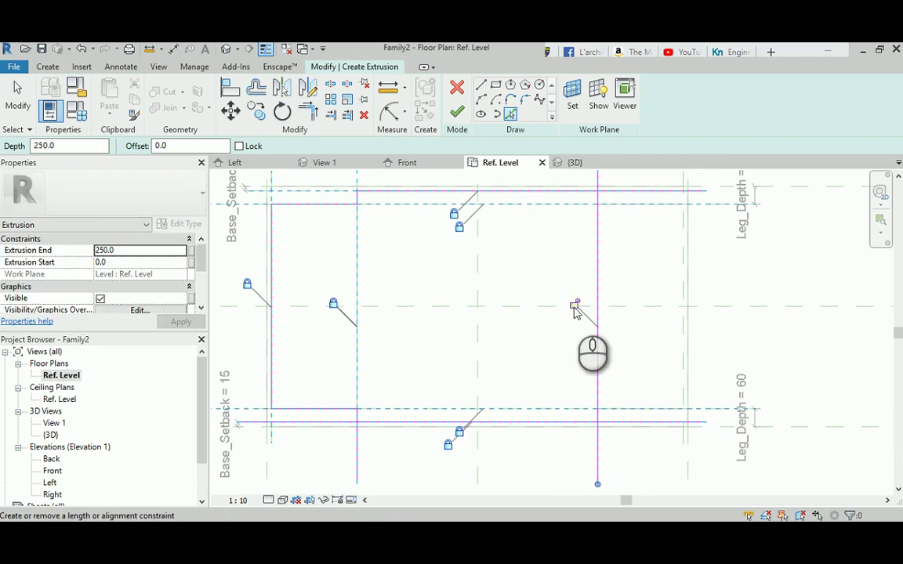
{"action": "left_click", "coordinate": [575, 305]}
{"action": "left_click", "coordinate": [553, 417]}
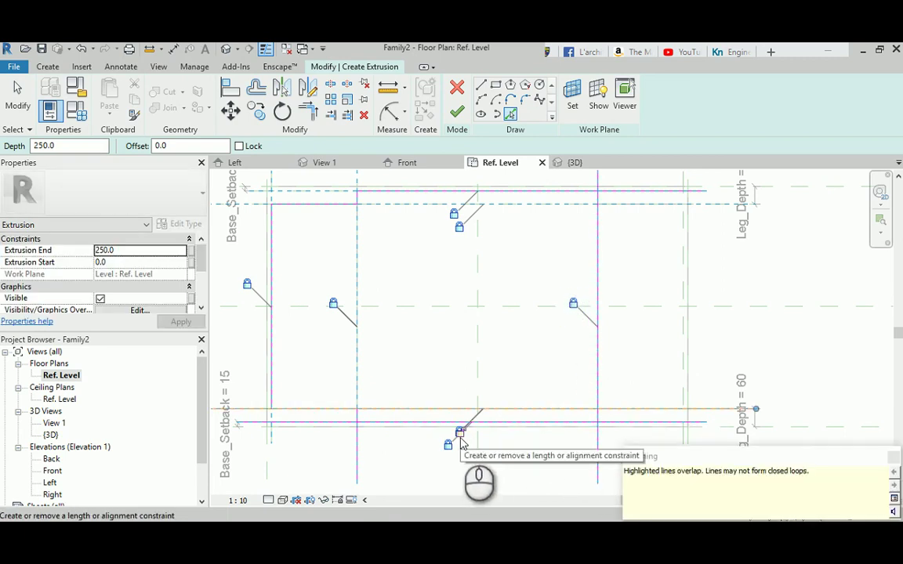
{"action": "left_click", "coordinate": [460, 437]}
{"action": "left_click", "coordinate": [680, 391]}
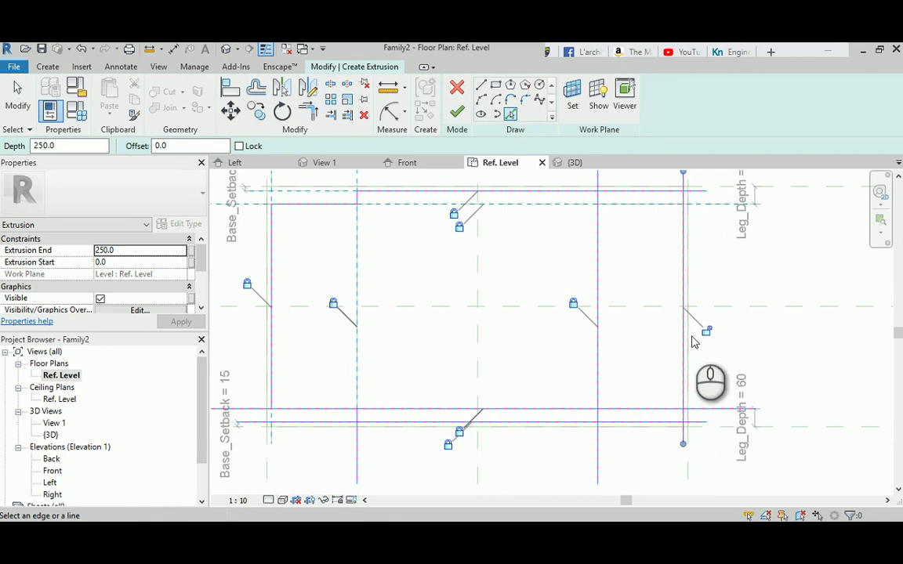
Trim the lower setback line to corners with the left and right legs' inner lines.
{"action": "key", "text": "t"}
{"action": "key", "text": "r"}
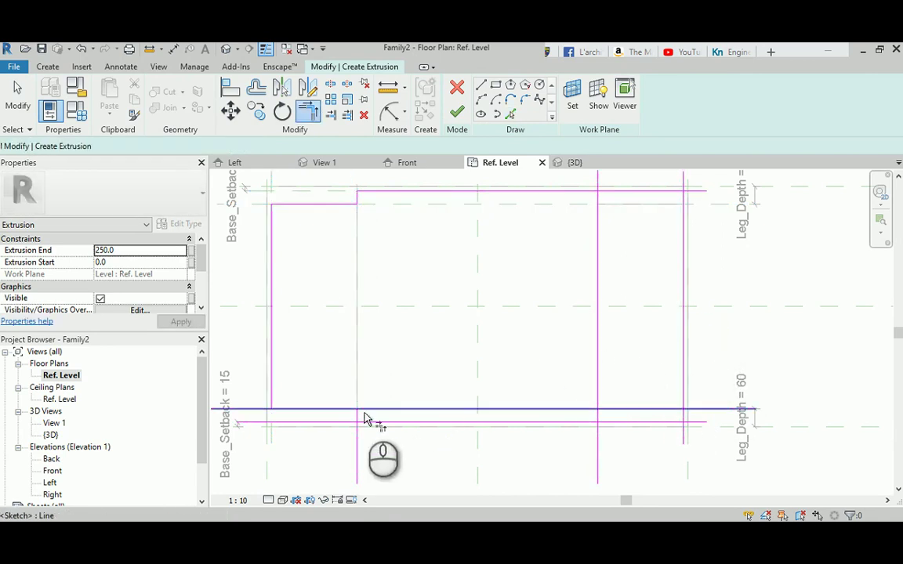
{"action": "left_click", "coordinate": [357, 414]}
{"action": "left_click", "coordinate": [371, 423]}
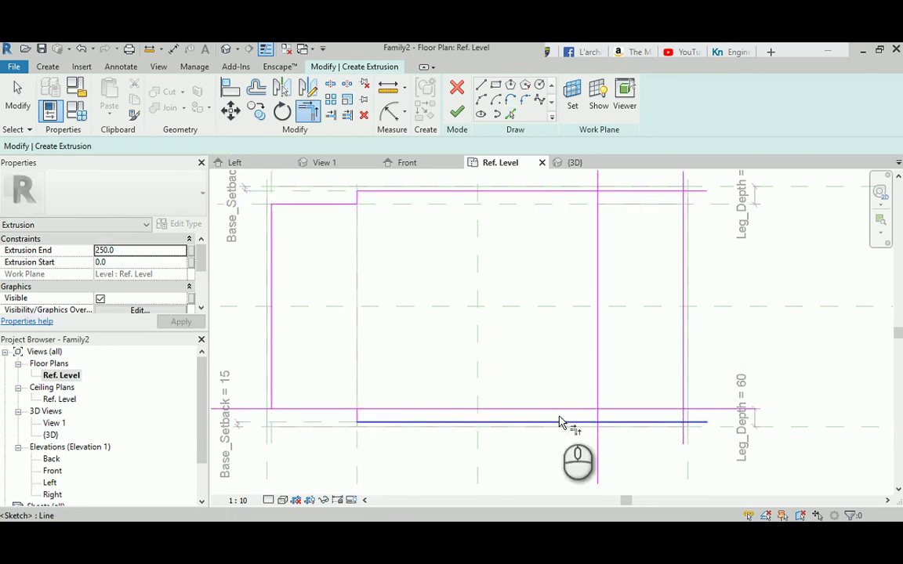
{"action": "left_click", "coordinate": [562, 423]}
{"action": "left_click", "coordinate": [598, 418]}
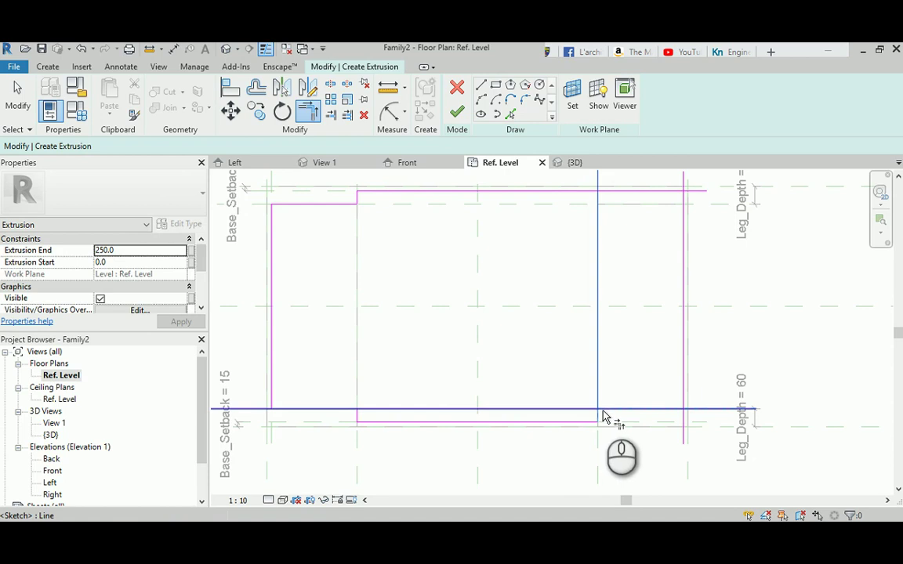
Trim the lower leg-depth line beside the lower right leg to a corner with the right setback line.
{"action": "middle_click_drag", "start_coordinate": [595, 329], "coordinate": [528, 362]}
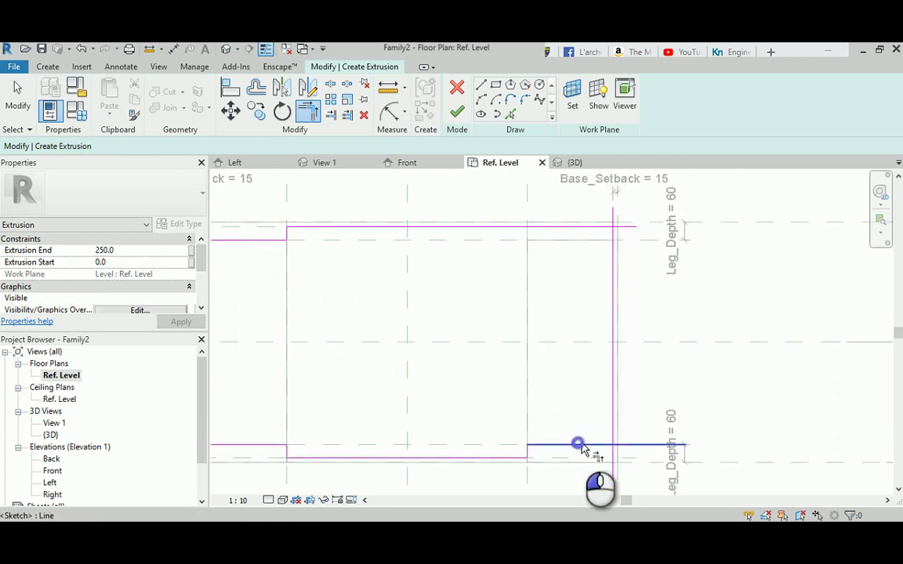
{"action": "left_click", "coordinate": [578, 444]}
{"action": "left_click", "coordinate": [613, 239]}
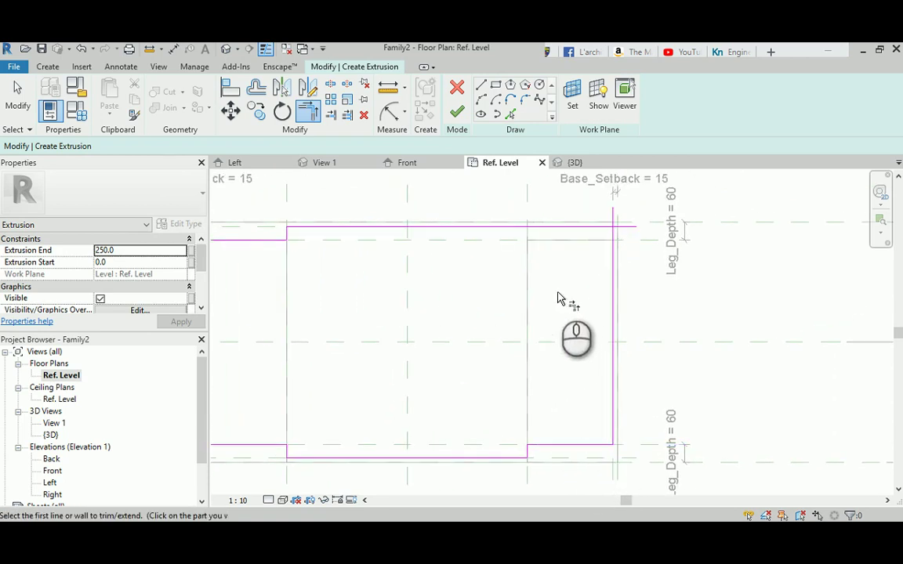
Pick locked sketch lines from the upper leg-depth plane and the right legs' inner plane.
{"action": "middle_click_drag", "start_coordinate": [546, 288], "coordinate": [558, 286]}
{"action": "left_click", "coordinate": [510, 113]}
{"action": "left_click", "coordinate": [528, 239]}
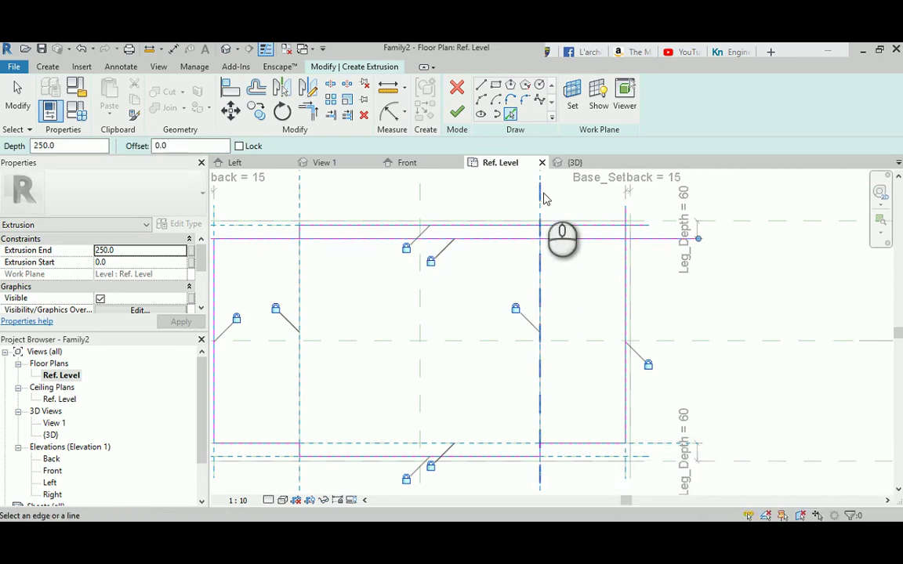
{"action": "left_click", "coordinate": [550, 207]}
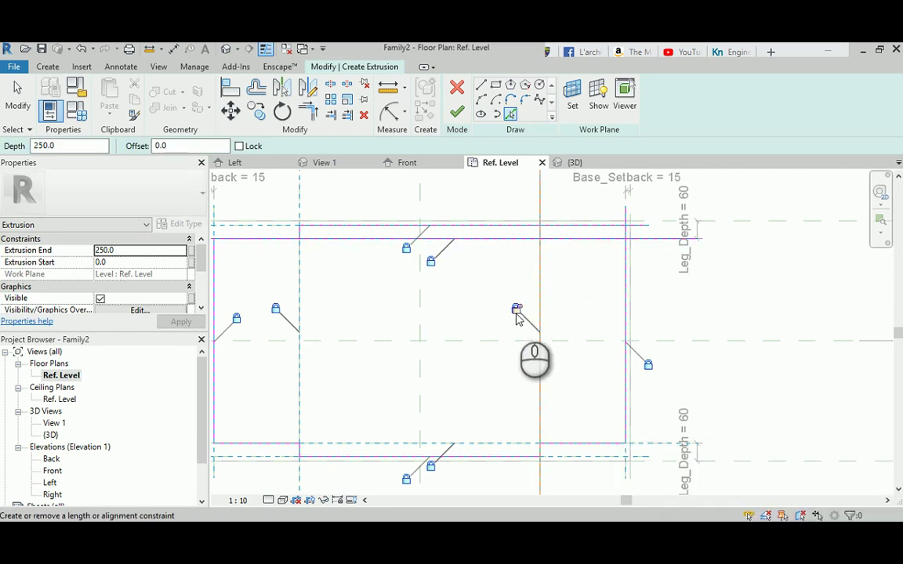
{"action": "key", "text": "t"}
{"action": "key", "text": "r"}
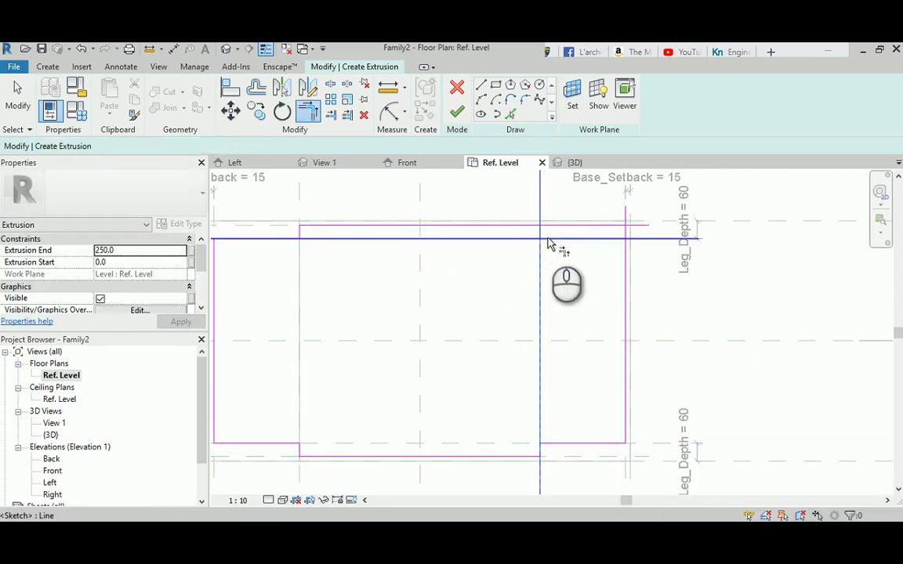
{"action": "left_click", "coordinate": [548, 244]}
{"action": "key", "text": "Escape"}
{"action": "key", "text": "Escape"}
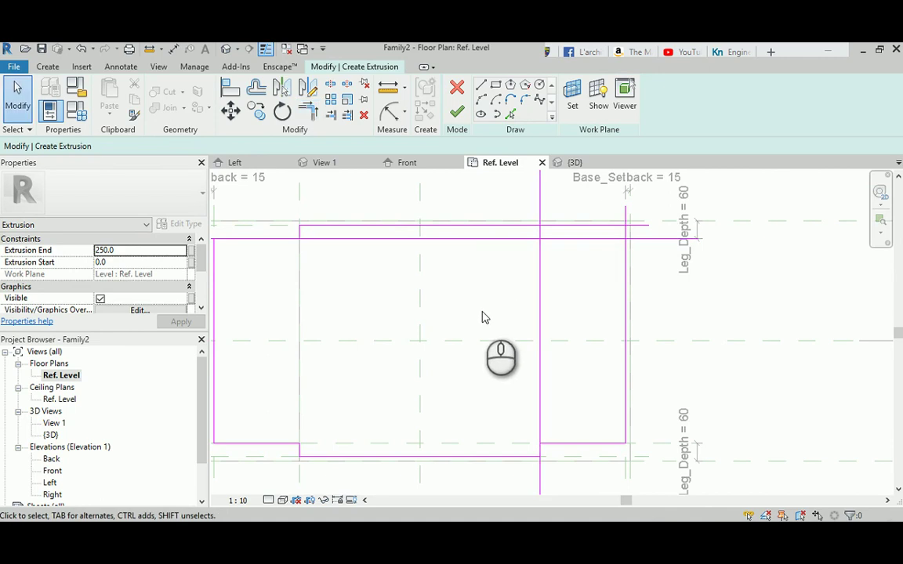
Trim the sketch lines around the upper right leg into a stepped corner, closing the base profile.
{"action": "key", "text": "t"}
{"action": "key", "text": "r"}
{"action": "left_click", "coordinate": [616, 239]}
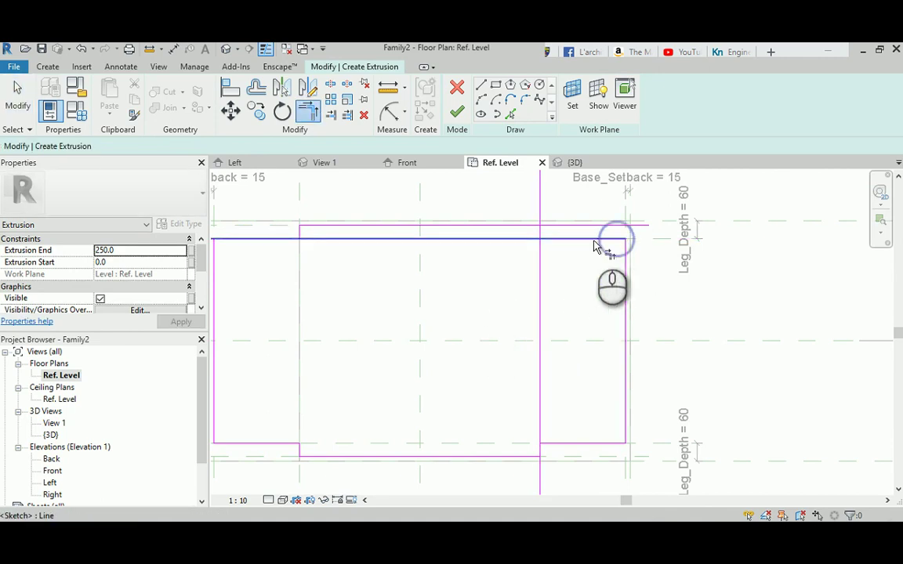
{"action": "left_click", "coordinate": [539, 235]}
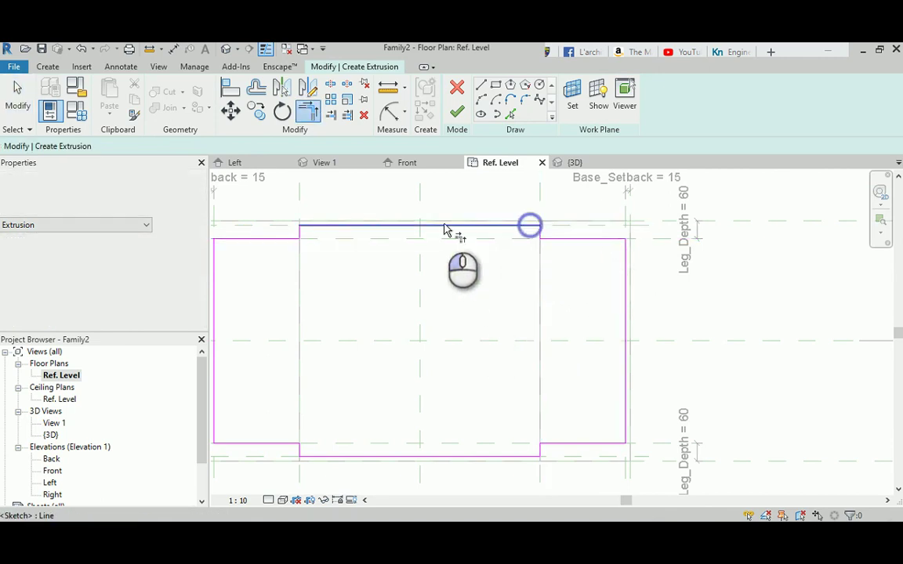
Finish the notched base extrusion sketch and clear the selection.
{"action": "middle_click_drag", "start_coordinate": [396, 262], "coordinate": [463, 258]}
{"action": "scroll", "coordinate": [394, 297], "scroll_direction": "down", "scroll_amount": 1}
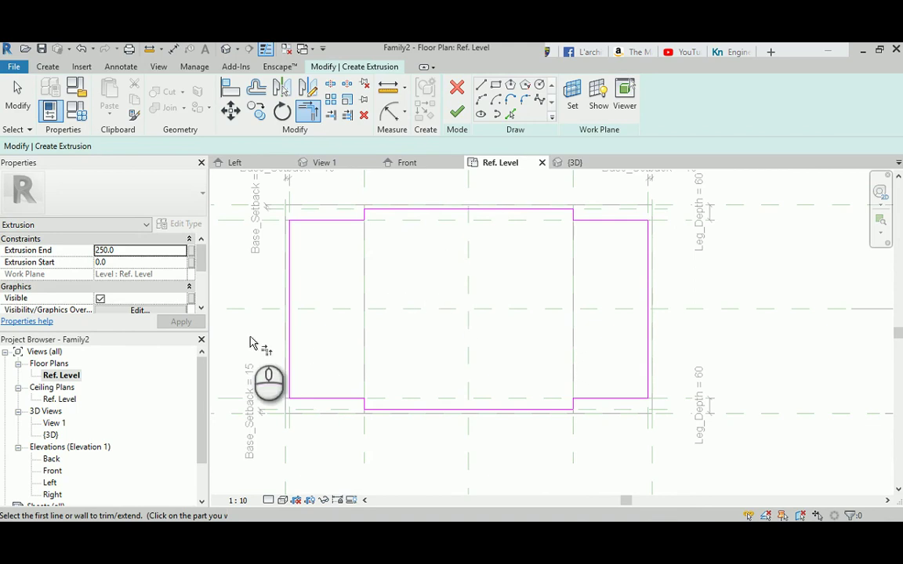
{"action": "left_click", "coordinate": [457, 112]}
{"action": "middle_click_drag", "start_coordinate": [398, 337], "coordinate": [463, 338]}
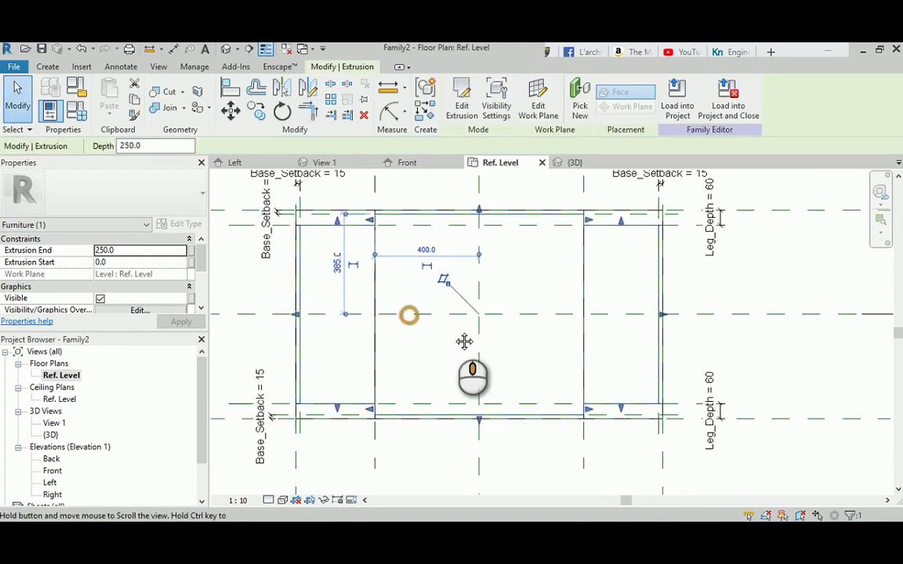
{"action": "scroll", "coordinate": [324, 298], "scroll_direction": "up", "scroll_amount": 1}
{"action": "left_click", "coordinate": [321, 293]}
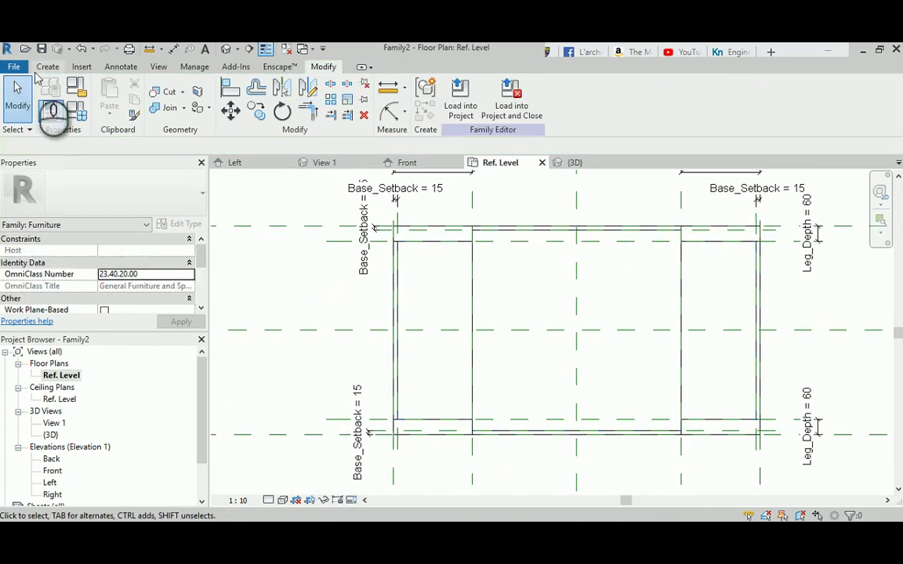
Flex the Base_Setback family parameter by applying 10 and 20.
{"action": "middle_click_drag", "start_coordinate": [360, 251], "coordinate": [376, 254]}
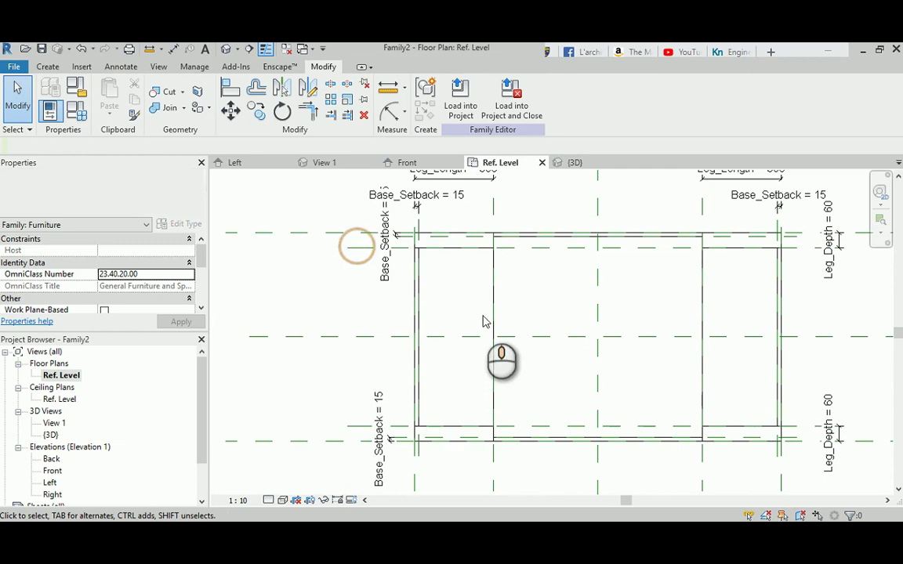
{"action": "left_click", "coordinate": [77, 109]}
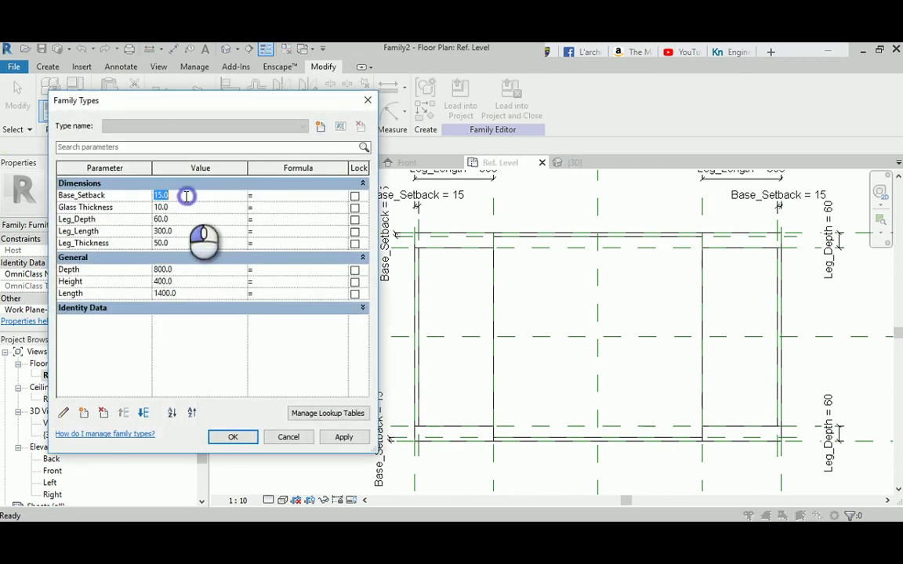
{"action": "left_click", "coordinate": [332, 440]}
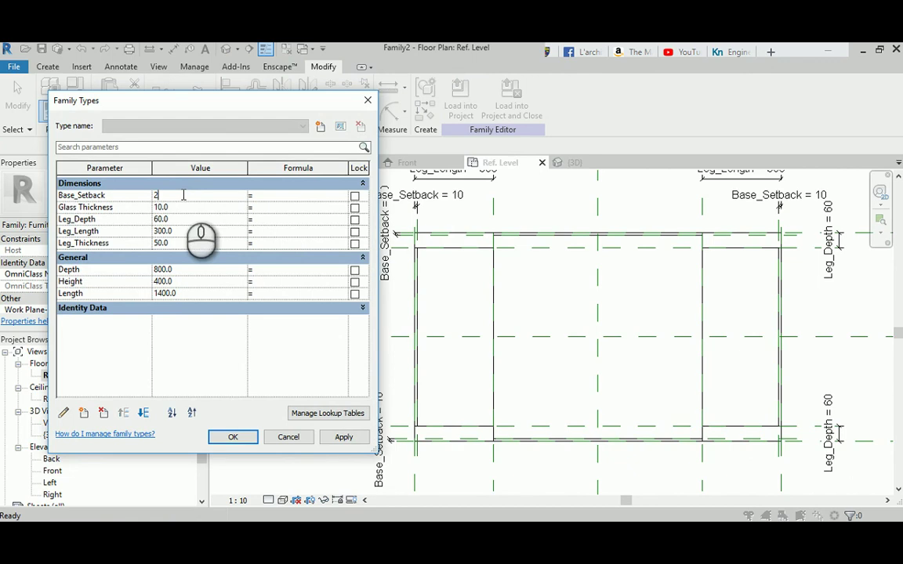
{"action": "left_click", "coordinate": [340, 442]}
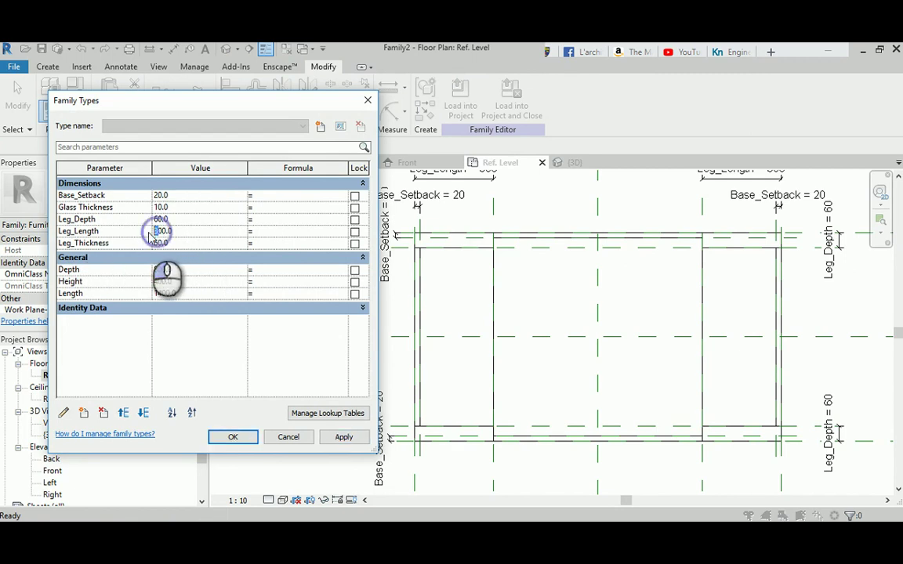
Set Leg_Length to 200 and Length to 1300, applying the changes to the family types.
{"action": "left_click", "coordinate": [345, 437]}
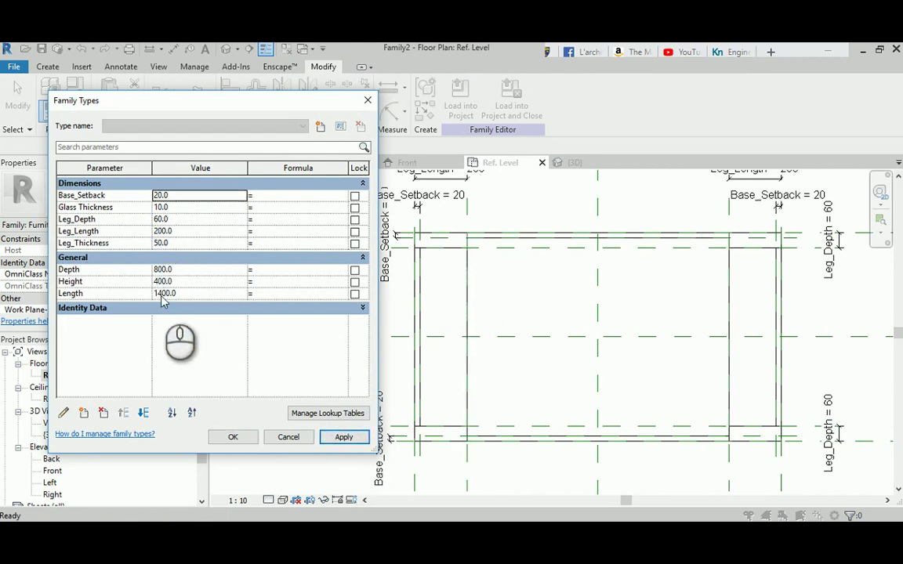
{"action": "left_click", "coordinate": [337, 438]}
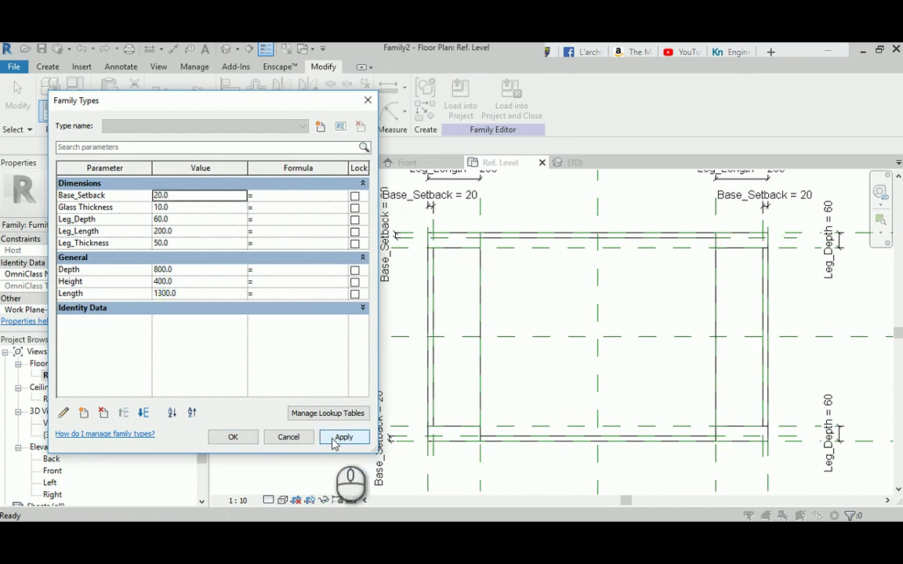
{"action": "left_click", "coordinate": [233, 438]}
Open the Front elevation and inspect the base extrusion's height against the legs.
{"action": "middle_click_drag", "start_coordinate": [510, 328], "coordinate": [454, 322]}
{"action": "double_click", "coordinate": [49, 471]}
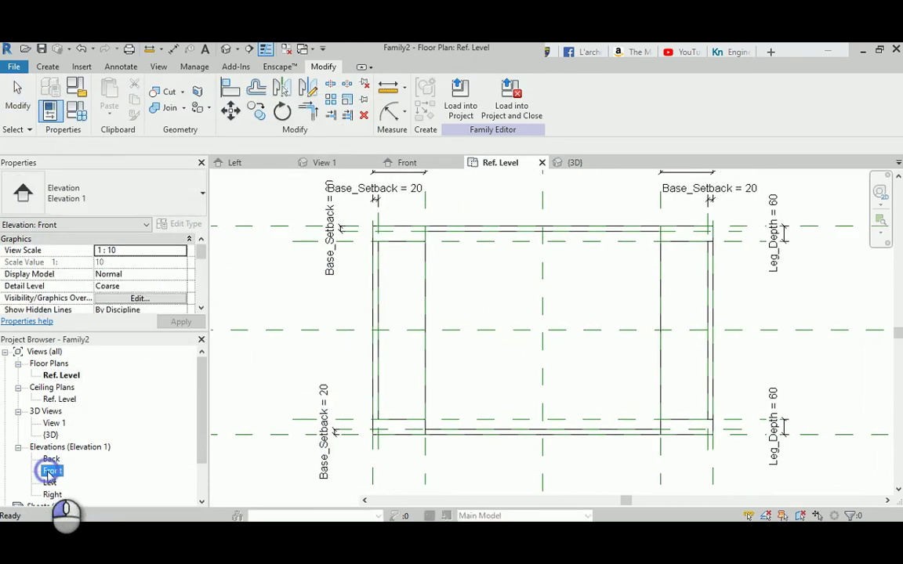
{"action": "scroll", "coordinate": [438, 344], "scroll_direction": "down", "scroll_amount": 3}
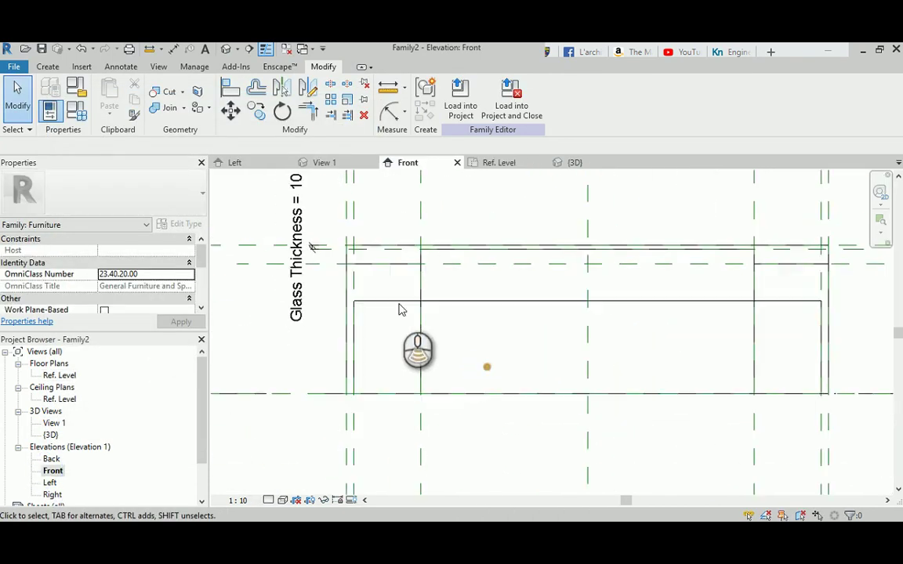
{"action": "left_click", "coordinate": [459, 317]}
{"action": "left_click", "coordinate": [278, 311]}
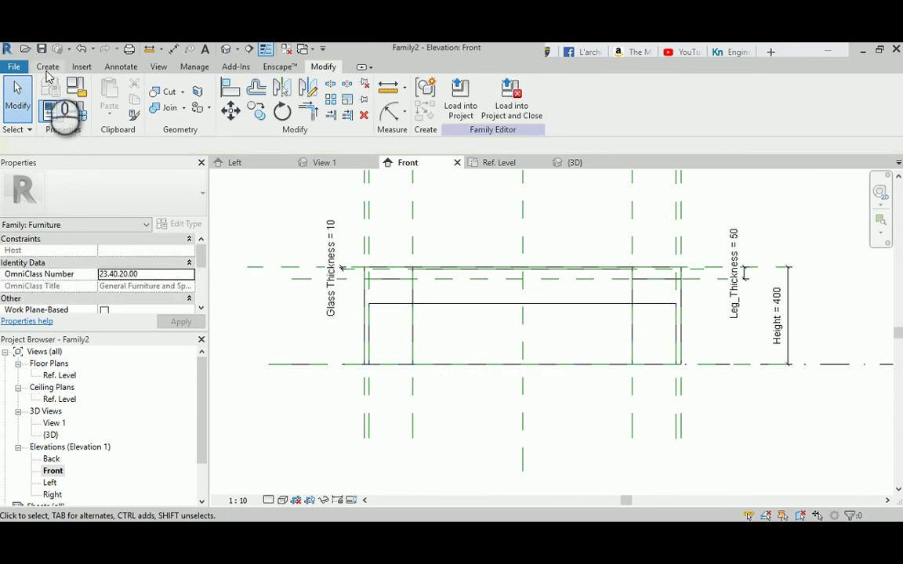
Draw a horizontal reference plane about 80 mm above the floor level across the table and check the reference photo.
{"action": "left_click", "coordinate": [47, 67]}
{"action": "left_click", "coordinate": [704, 98]}
{"action": "left_click", "coordinate": [343, 345]}
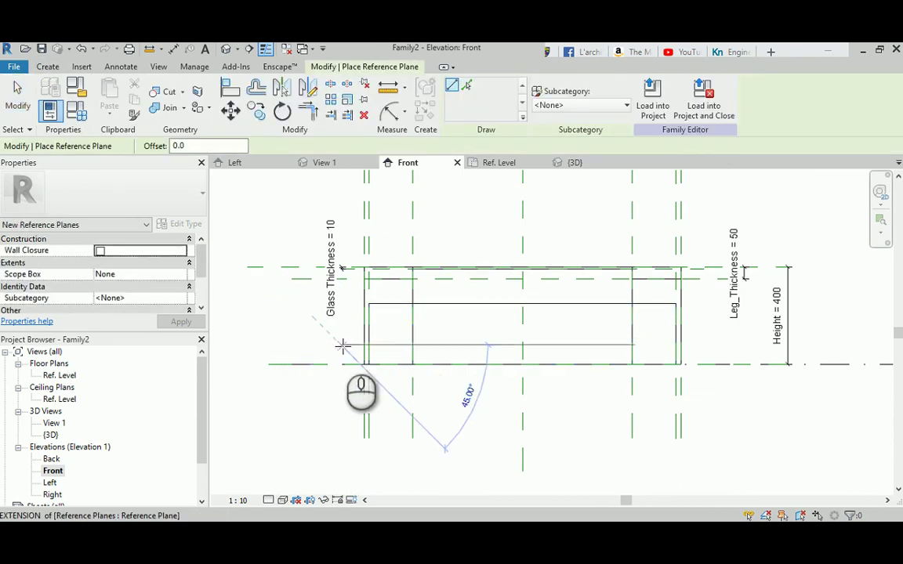
{"action": "key", "text": "alt+Tab"}
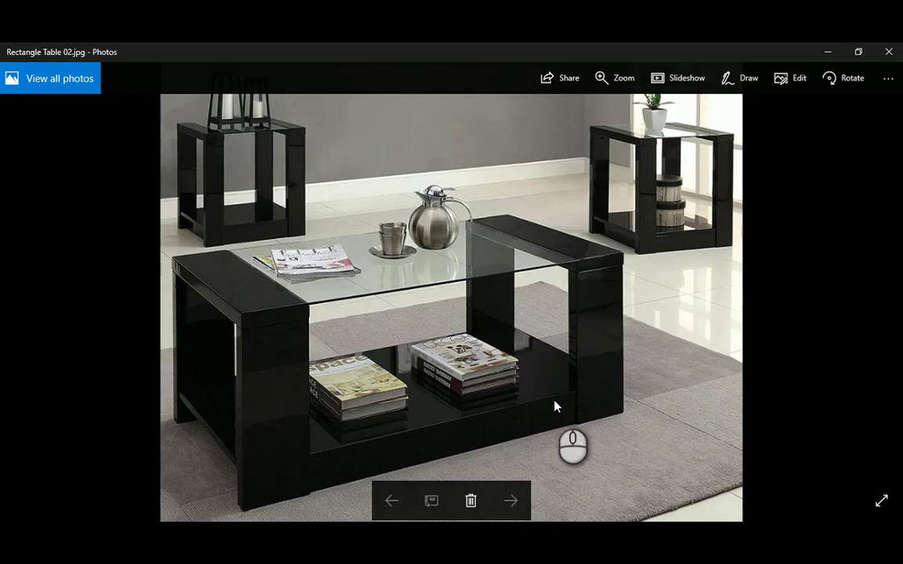
{"action": "key", "text": "alt+Tab"}
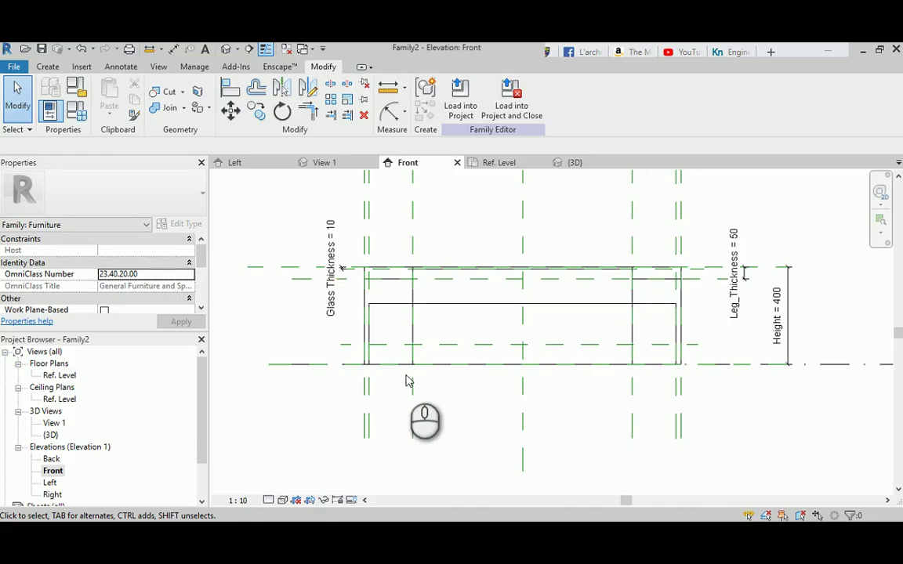
Dimension the new reference plane from the floor level and label the dimension with a new family parameter, Base_Height.
{"action": "scroll", "coordinate": [385, 363], "scroll_direction": "up", "scroll_amount": 2}
{"action": "key", "text": "d"}
{"action": "key", "text": "i"}
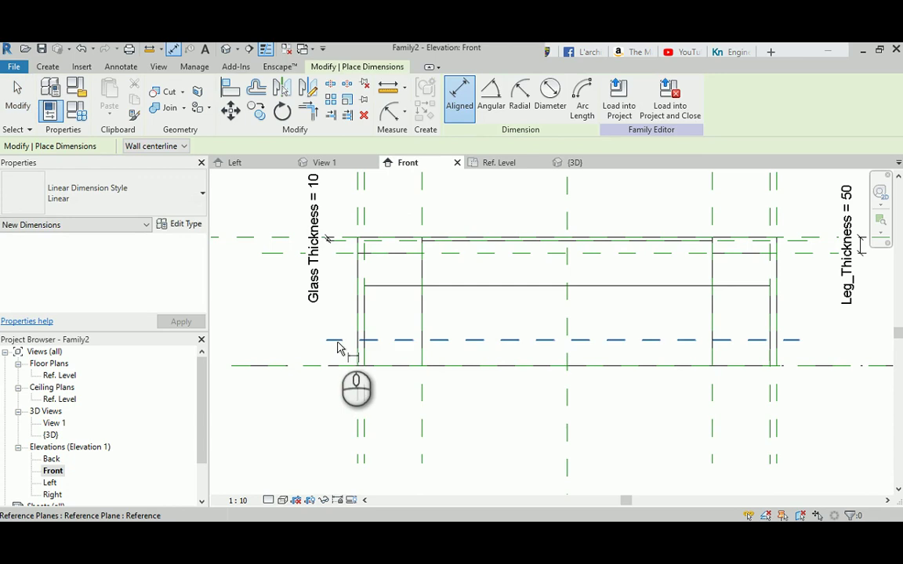
{"action": "left_click", "coordinate": [337, 341]}
{"action": "left_click", "coordinate": [330, 366]}
{"action": "left_click", "coordinate": [271, 403]}
{"action": "left_click", "coordinate": [270, 357]}
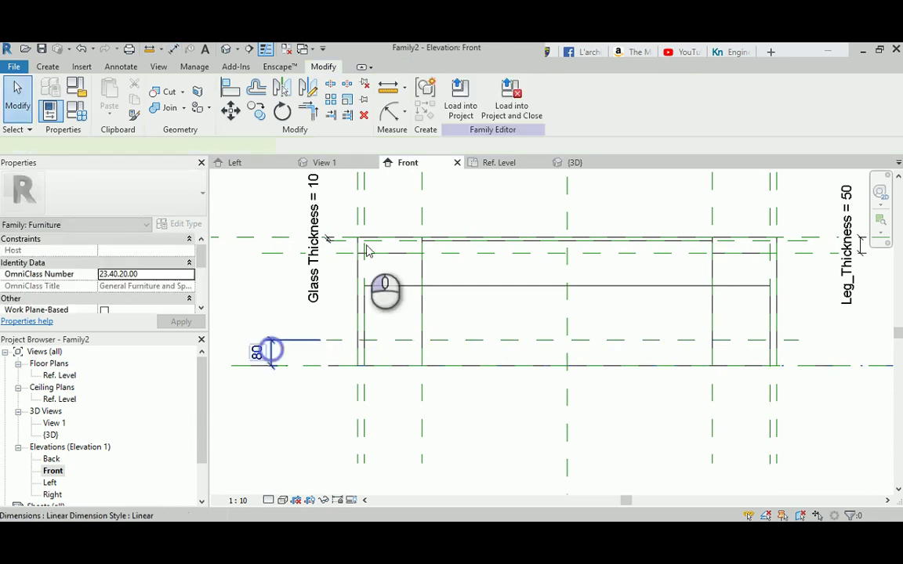
{"action": "left_click", "coordinate": [584, 93]}
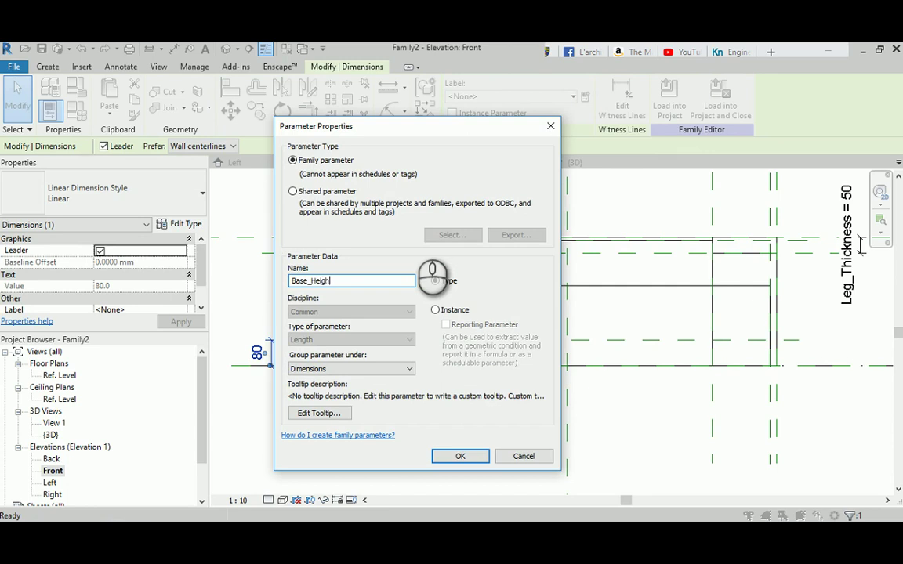
{"action": "left_click", "coordinate": [466, 456]}
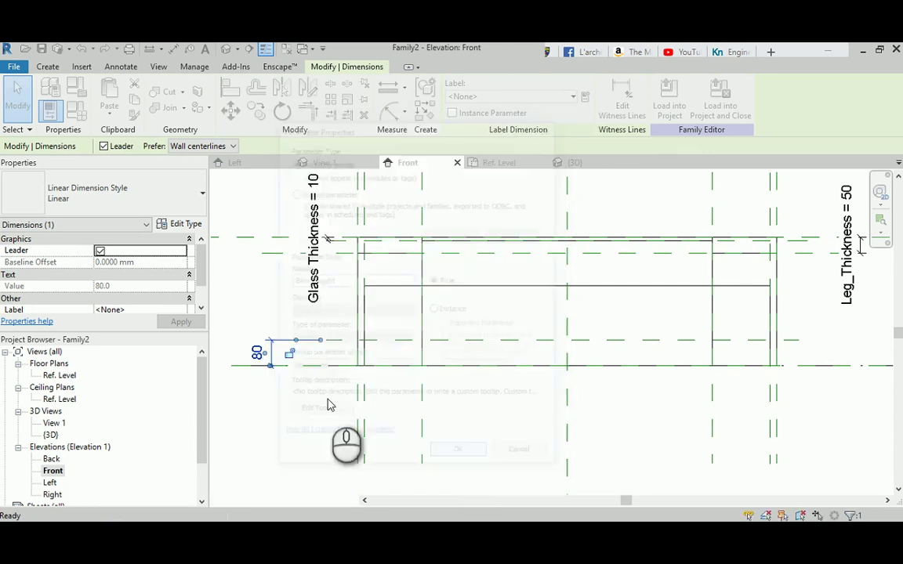
Flex the Base_Height parameter by applying 100 and 80.
{"action": "left_click", "coordinate": [72, 101]}
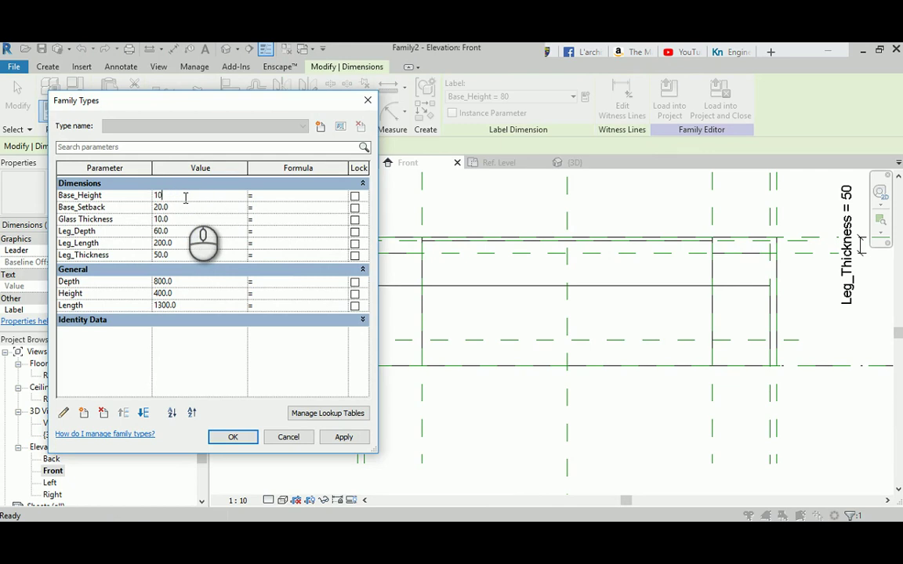
{"action": "left_click", "coordinate": [233, 437]}
{"action": "left_click", "coordinate": [485, 345]}
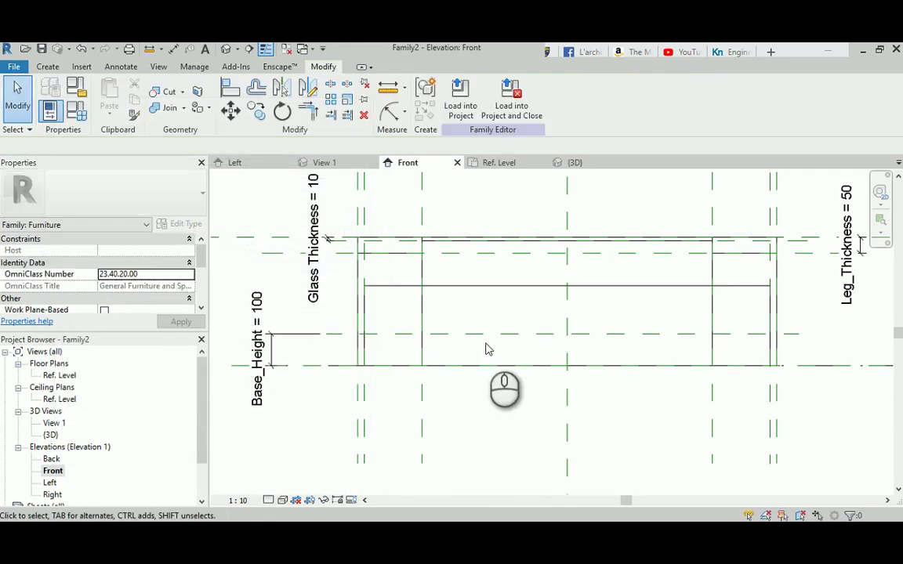
{"action": "left_click", "coordinate": [75, 109]}
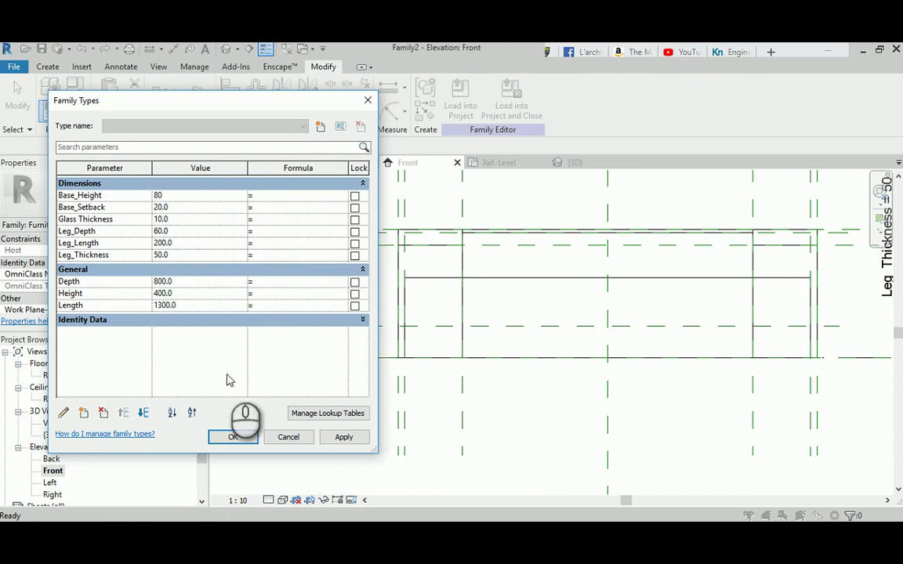
{"action": "left_click", "coordinate": [235, 438]}
Stretch the base extrusion's top face down to the Base_Height reference plane and lock it there.
{"action": "left_click", "coordinate": [553, 280]}
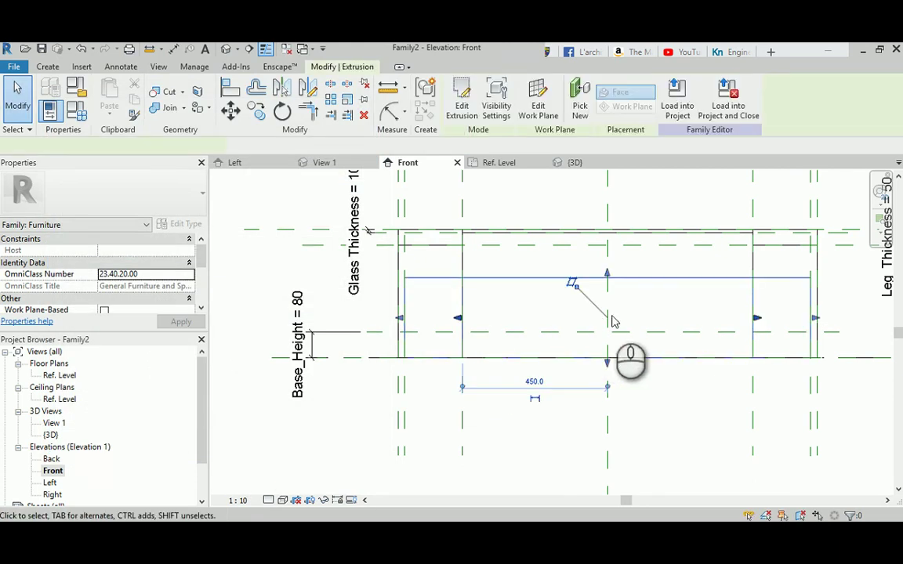
{"action": "left_click_drag", "start_coordinate": [610, 277], "coordinate": [632, 331]}
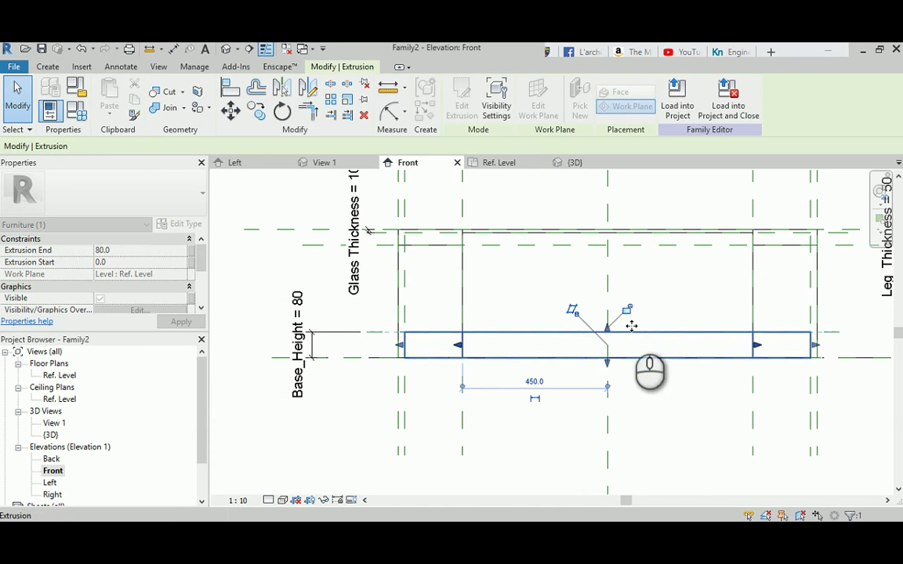
Draw a second horizontal reference plane about 33 mm below the Base_Height plane, spanning the full table length.
{"action": "left_click", "coordinate": [48, 66]}
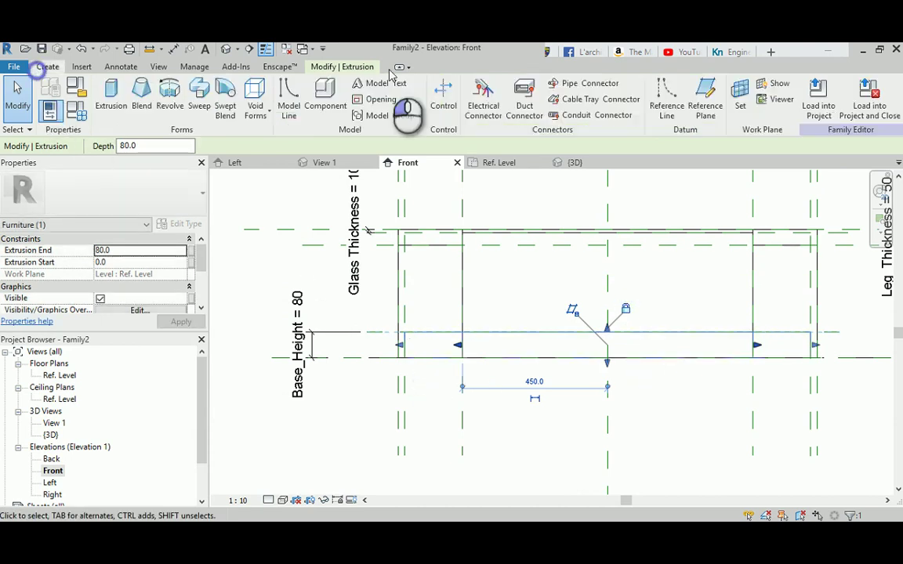
{"action": "left_click", "coordinate": [704, 98]}
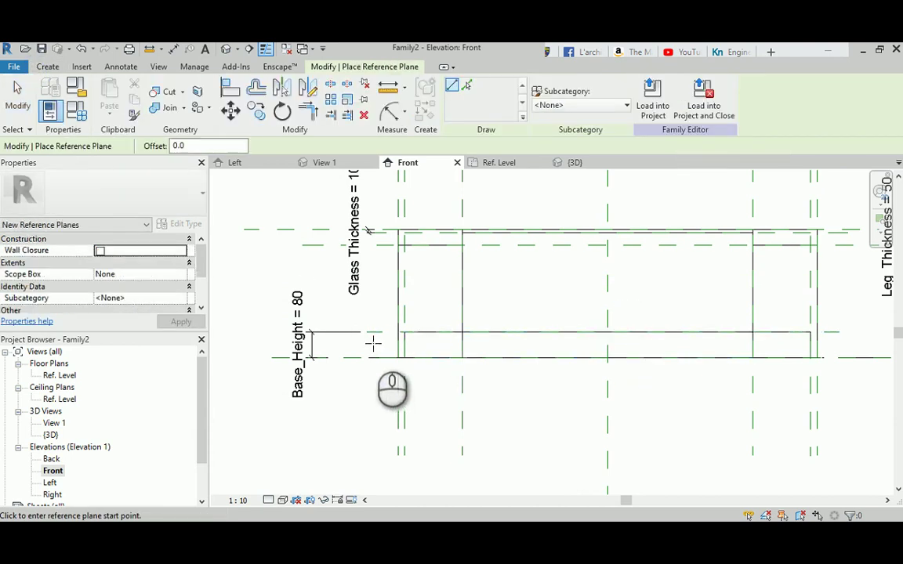
{"action": "left_click", "coordinate": [373, 343]}
{"action": "left_click", "coordinate": [831, 338]}
{"action": "middle_click_drag", "start_coordinate": [831, 339], "coordinate": [646, 338]}
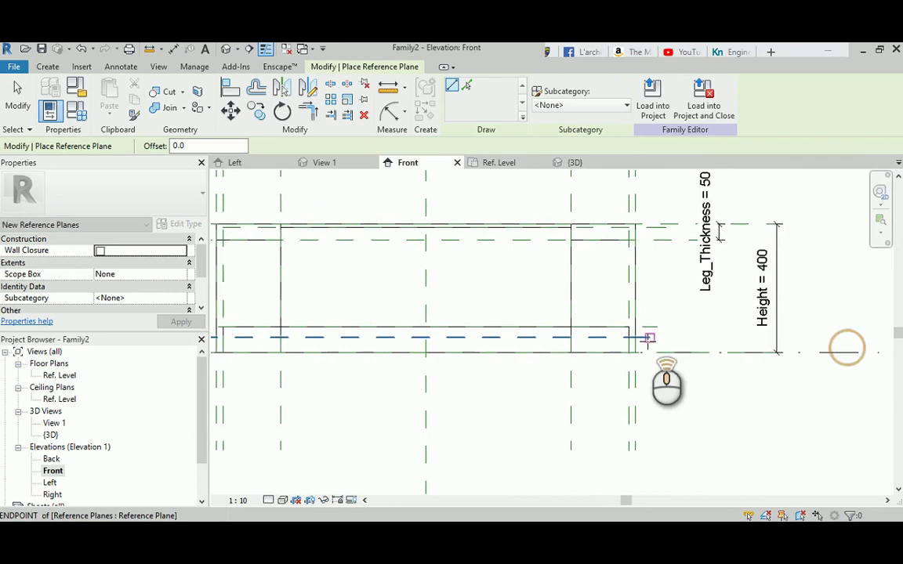
{"action": "scroll", "coordinate": [705, 339], "scroll_direction": "up", "scroll_amount": 2}
{"action": "key", "text": "Escape"}
Dimension the gap between the two base planes and label it with a new family parameter, Base_Thickness.
{"action": "scroll", "coordinate": [705, 339], "scroll_direction": "up", "scroll_amount": 2}
{"action": "key", "text": "d"}
{"action": "key", "text": "i"}
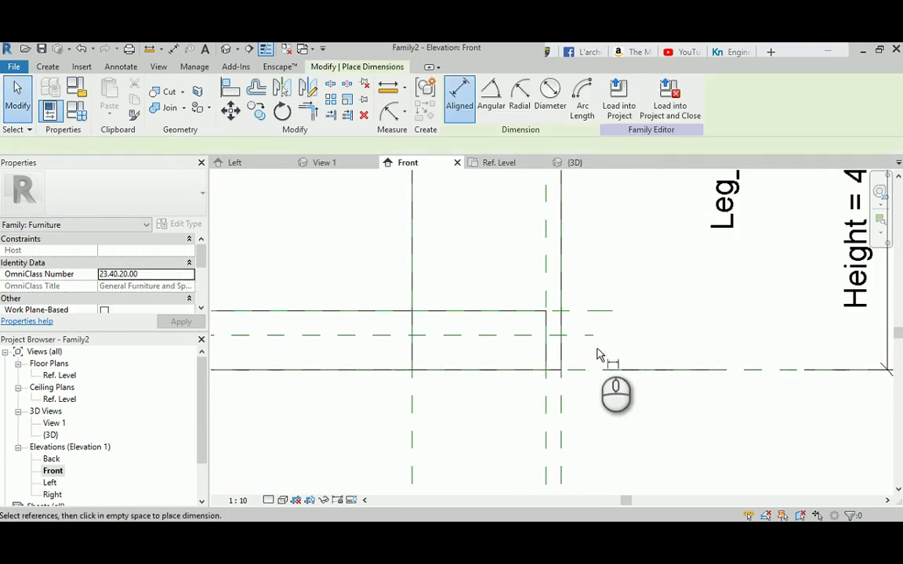
{"action": "left_click", "coordinate": [597, 314]}
{"action": "left_click", "coordinate": [612, 258]}
{"action": "key", "text": "Escape"}
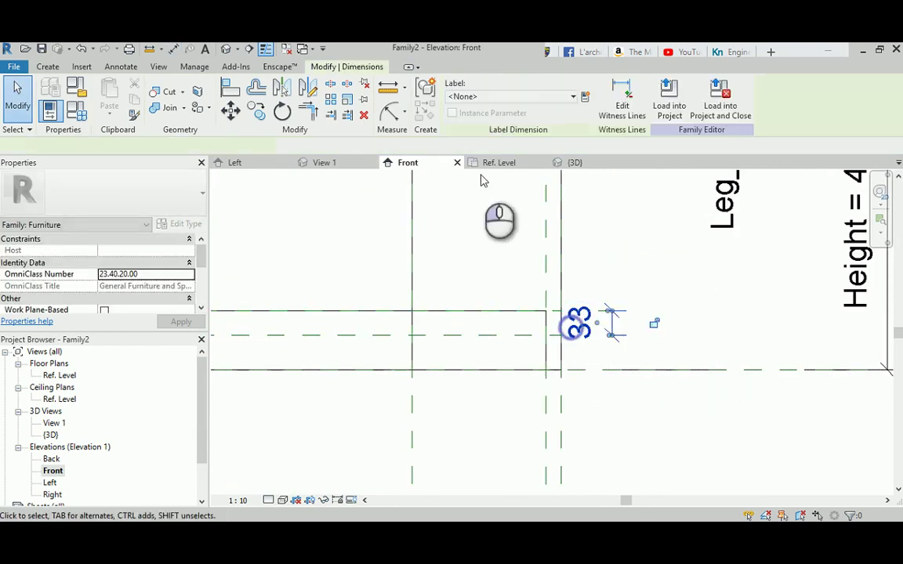
{"action": "left_click", "coordinate": [585, 97]}
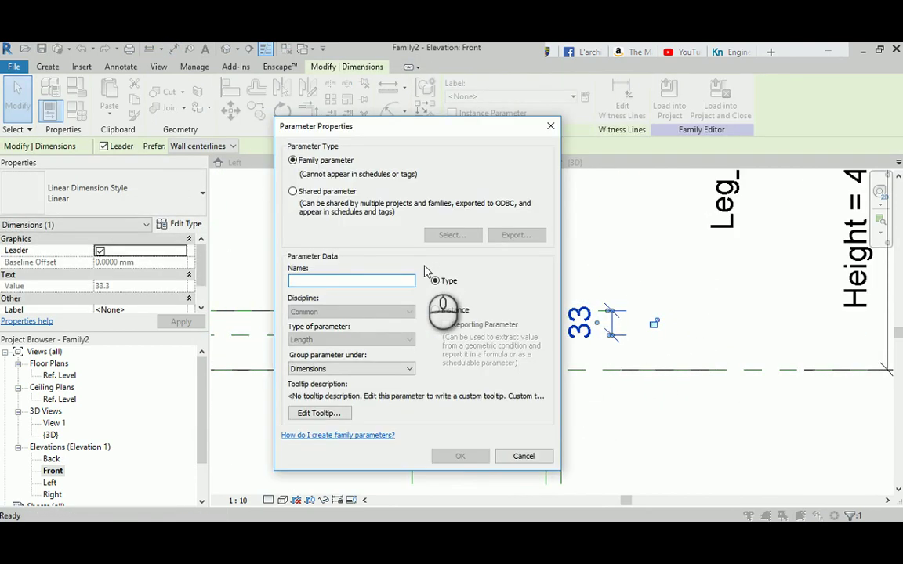
{"action": "type", "text": "Base_Thickness"}
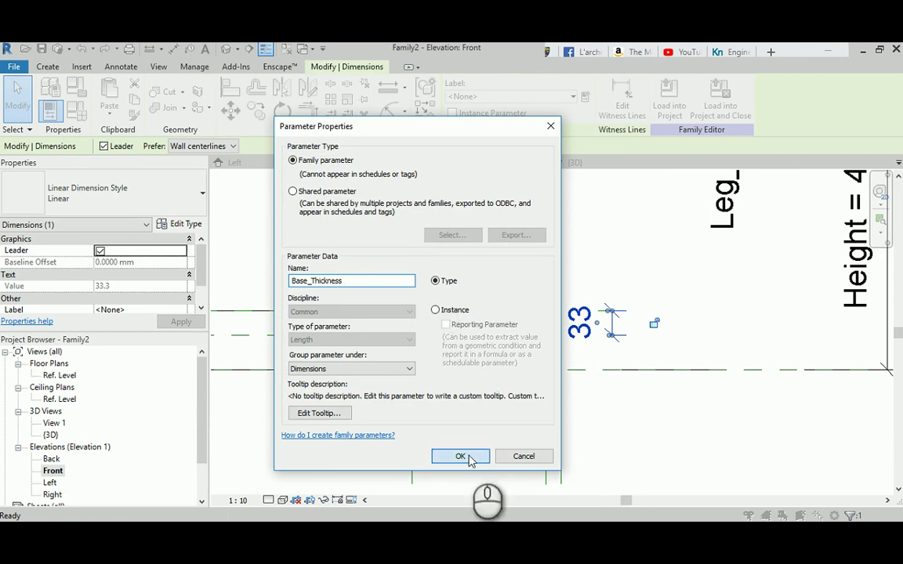
{"action": "left_click", "coordinate": [461, 456]}
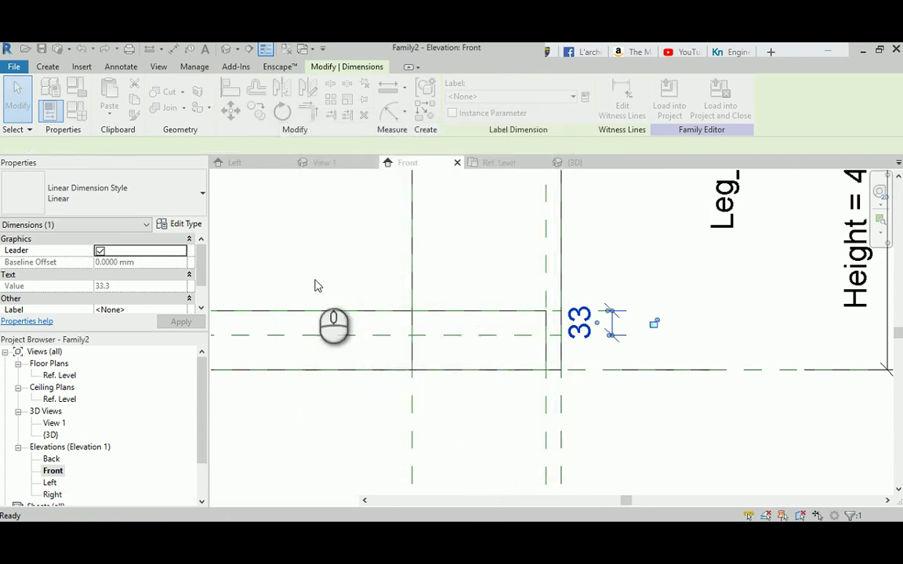
Set Base_Thickness to 20 and move its dimension farther away from the table leg.
{"action": "left_click", "coordinate": [77, 109]}
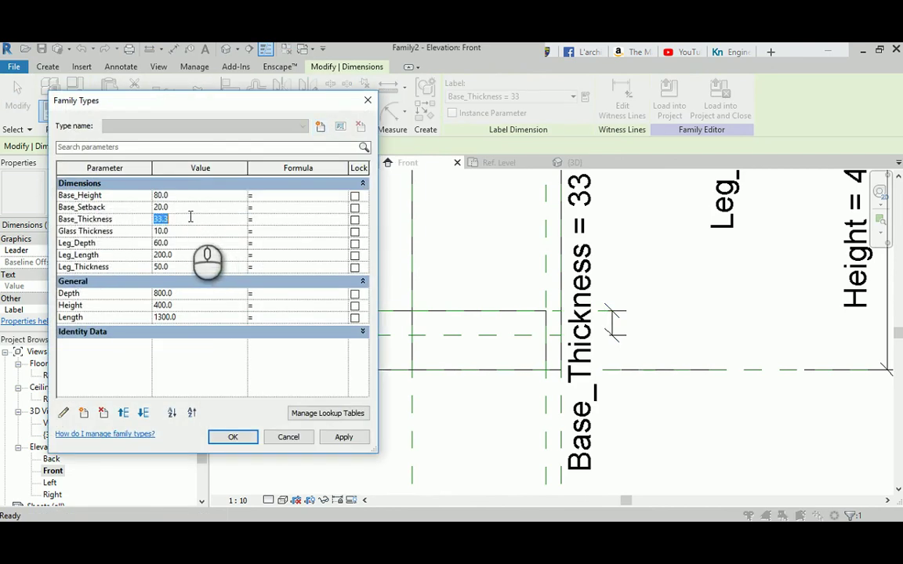
{"action": "left_click", "coordinate": [343, 437]}
{"action": "left_click", "coordinate": [222, 436]}
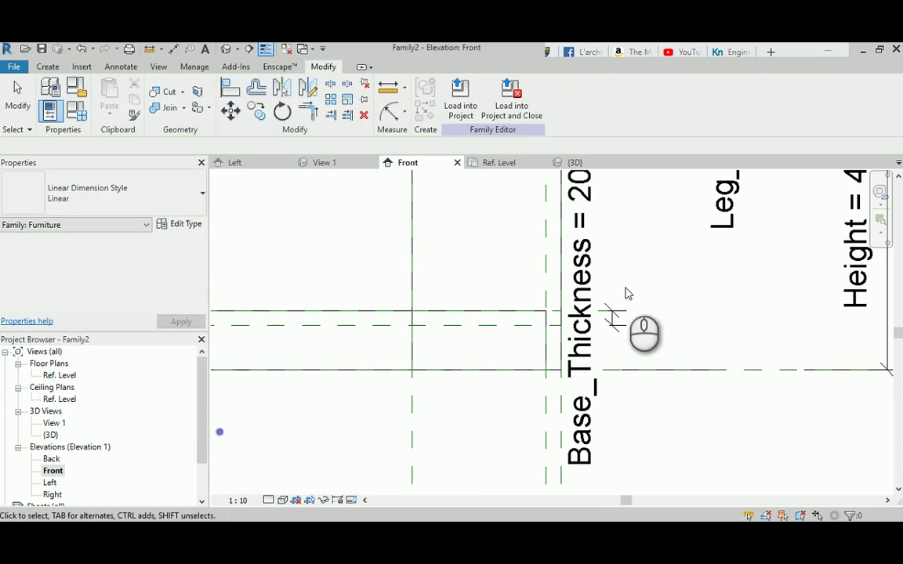
{"action": "left_click", "coordinate": [605, 331]}
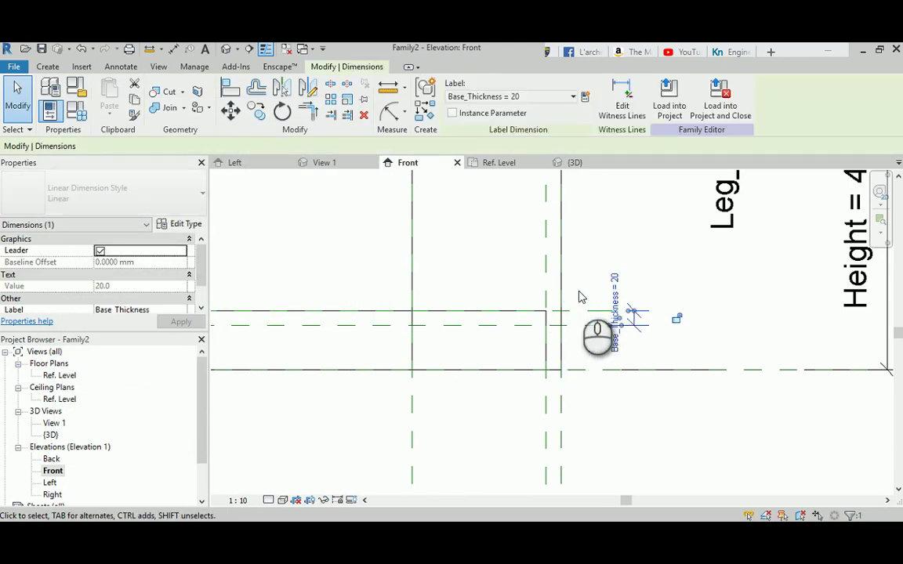
{"action": "left_click", "coordinate": [664, 429]}
Stretch the base extrusion's bottom face up to the lower Base_Thickness reference plane and lock it there.
{"action": "scroll", "coordinate": [322, 302], "scroll_direction": "down", "scroll_amount": 2}
{"action": "middle_click_drag", "start_coordinate": [322, 302], "coordinate": [495, 357]}
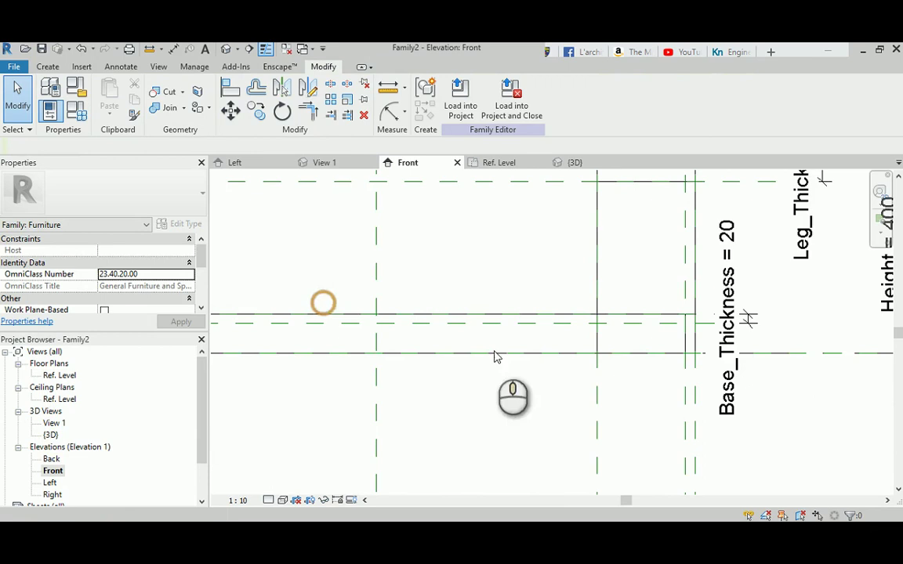
{"action": "left_click", "coordinate": [437, 364]}
{"action": "middle_click_drag", "start_coordinate": [423, 368], "coordinate": [500, 381]}
{"action": "left_click_drag", "start_coordinate": [460, 335], "coordinate": [467, 319]}
{"action": "left_click", "coordinate": [540, 267]}
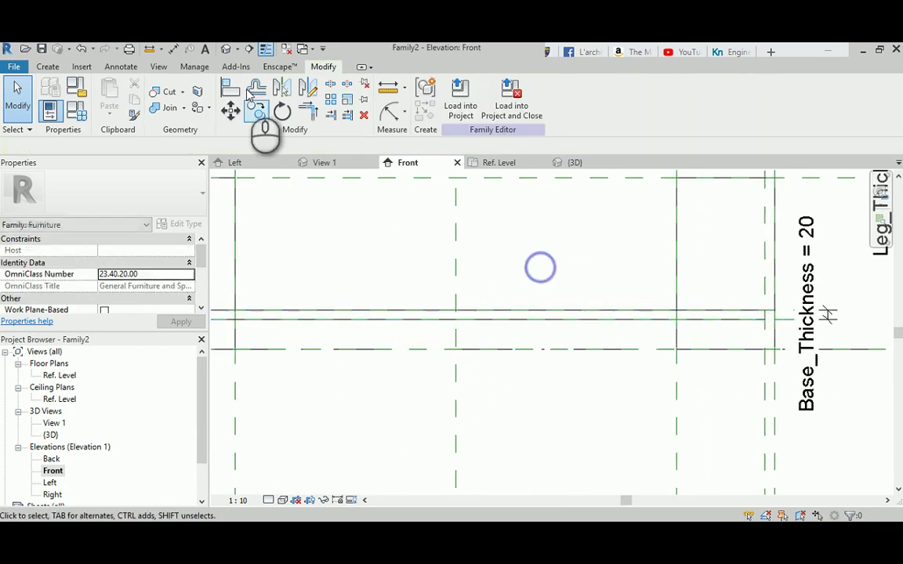
In the 3D view, set Base_Height to 100 and compare the table's shelf with the reference photo.
{"action": "left_click", "coordinate": [226, 49]}
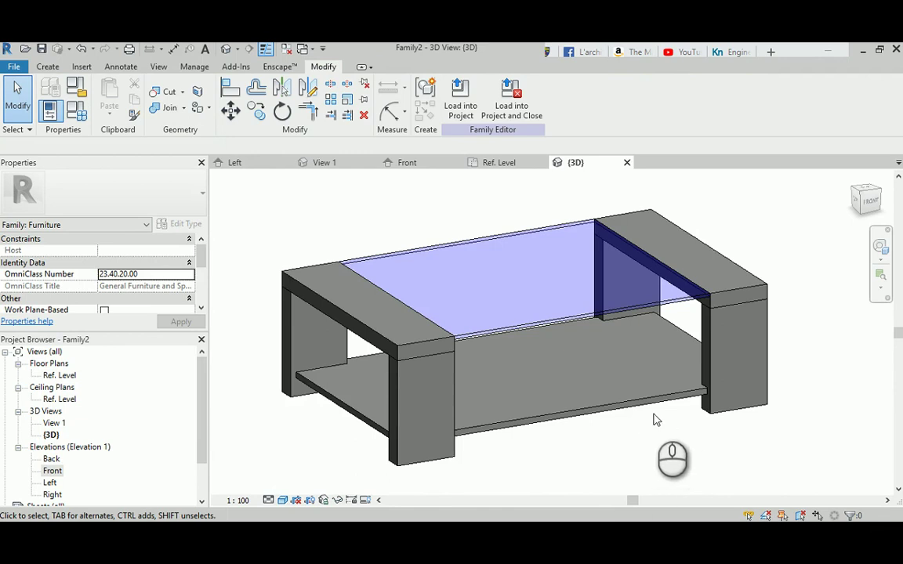
{"action": "left_click", "coordinate": [82, 114]}
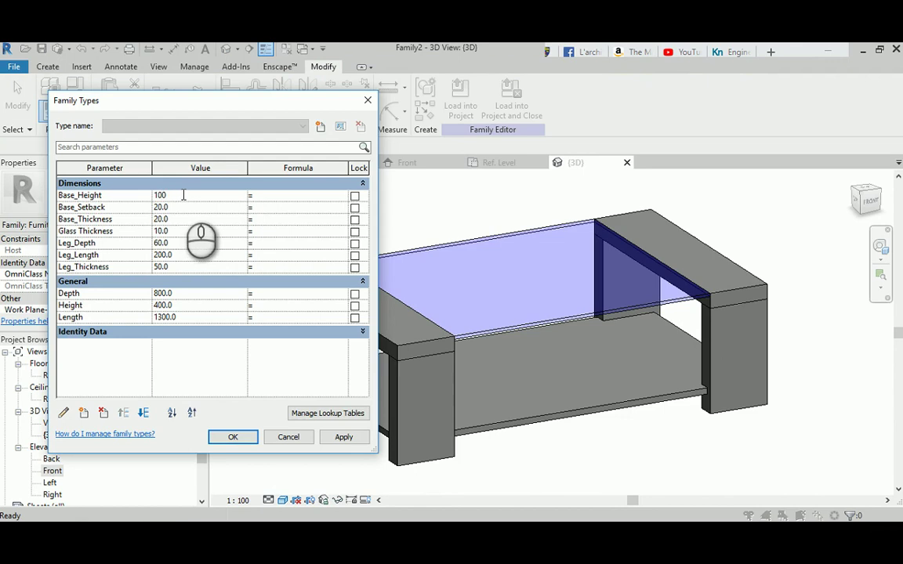
{"action": "left_click", "coordinate": [342, 436]}
{"action": "left_click", "coordinate": [233, 436]}
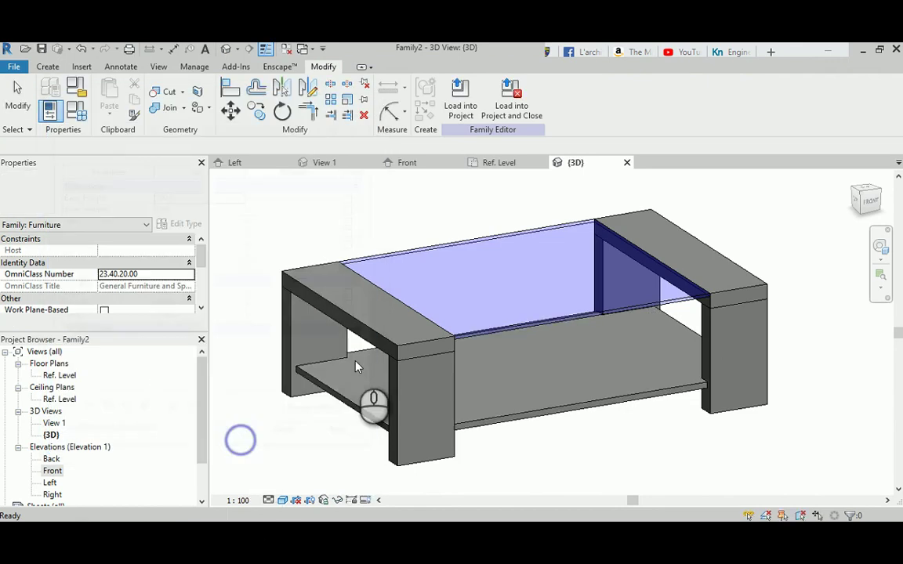
{"action": "middle_click_drag", "start_coordinate": [416, 369], "coordinate": [437, 453], "text": "shift"}
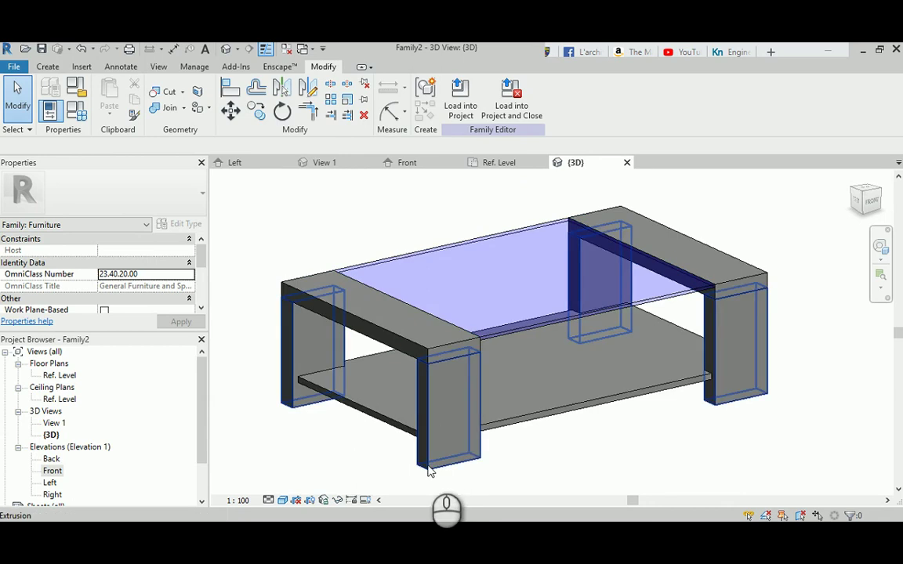
{"action": "left_click", "coordinate": [523, 502]}
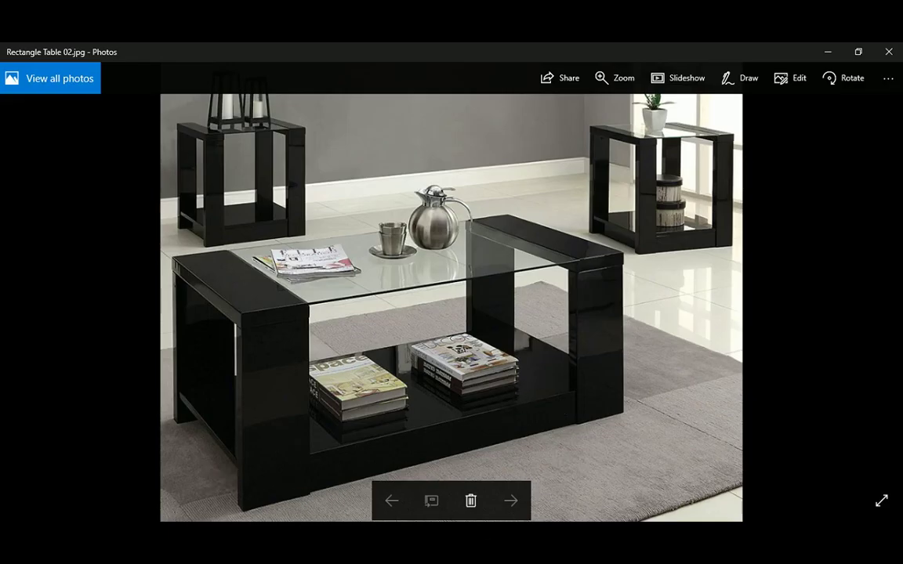
{"action": "key", "text": "alt+Tab"}
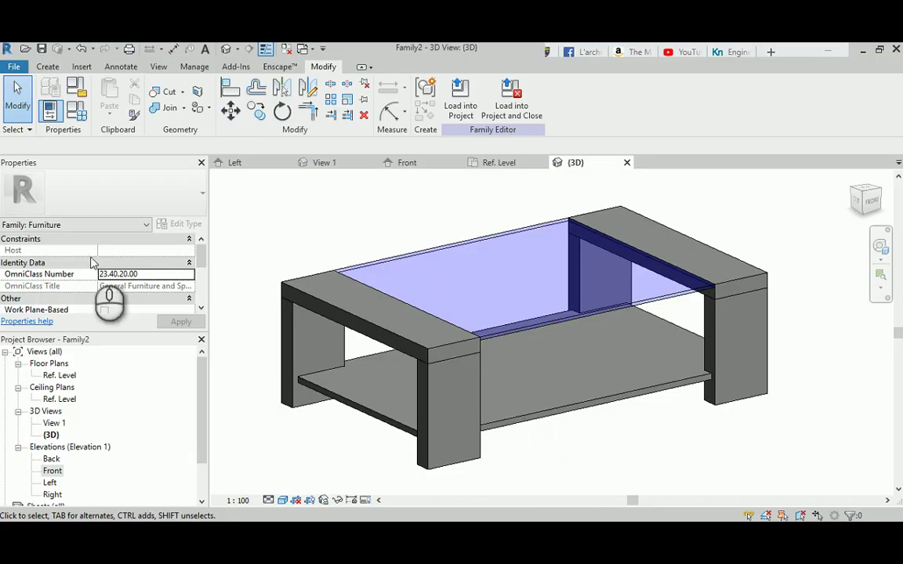
In the Ref. Level plan, draw a horizontal reference plane about 15 mm inside the front Base_Setback plane, consulting the reference photo.
{"action": "double_click", "coordinate": [59, 376]}
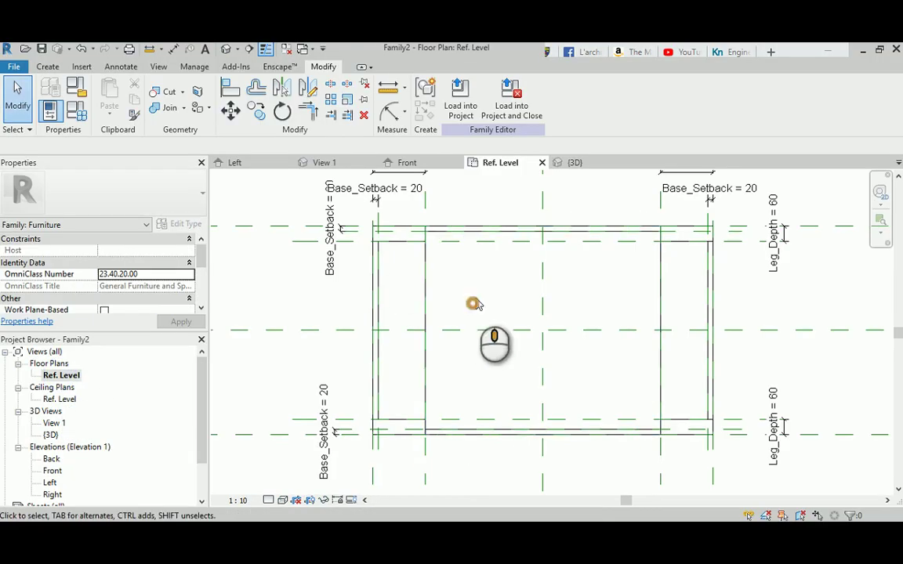
{"action": "middle_click_drag", "start_coordinate": [483, 306], "coordinate": [483, 277]}
{"action": "left_click", "coordinate": [47, 66]}
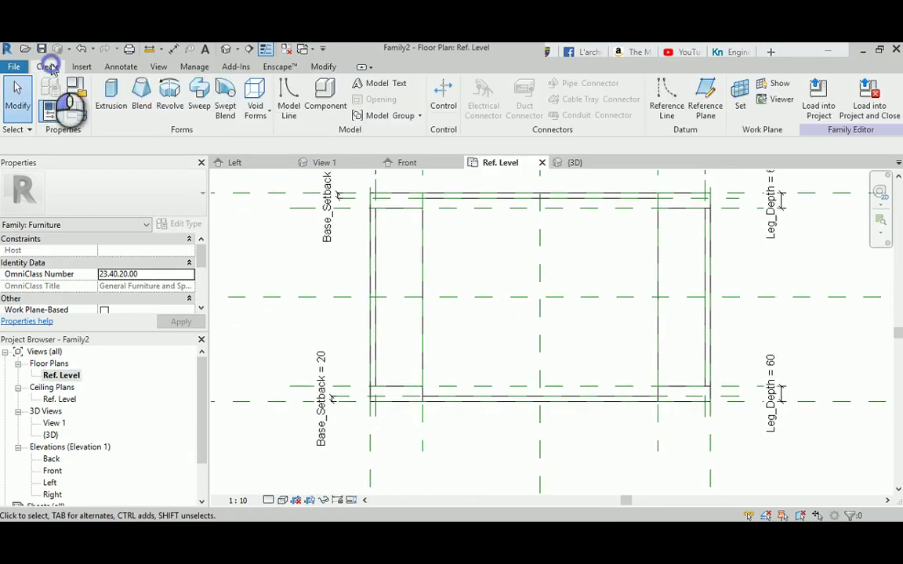
{"action": "left_click", "coordinate": [705, 98]}
{"action": "scroll", "coordinate": [400, 396], "scroll_direction": "up", "scroll_amount": 5}
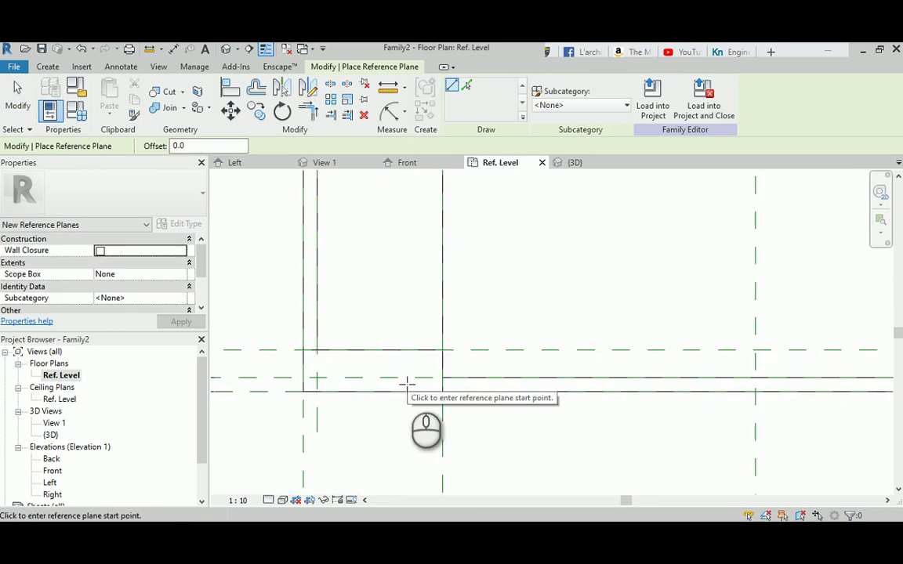
{"action": "scroll", "coordinate": [407, 383], "scroll_direction": "down", "scroll_amount": 1}
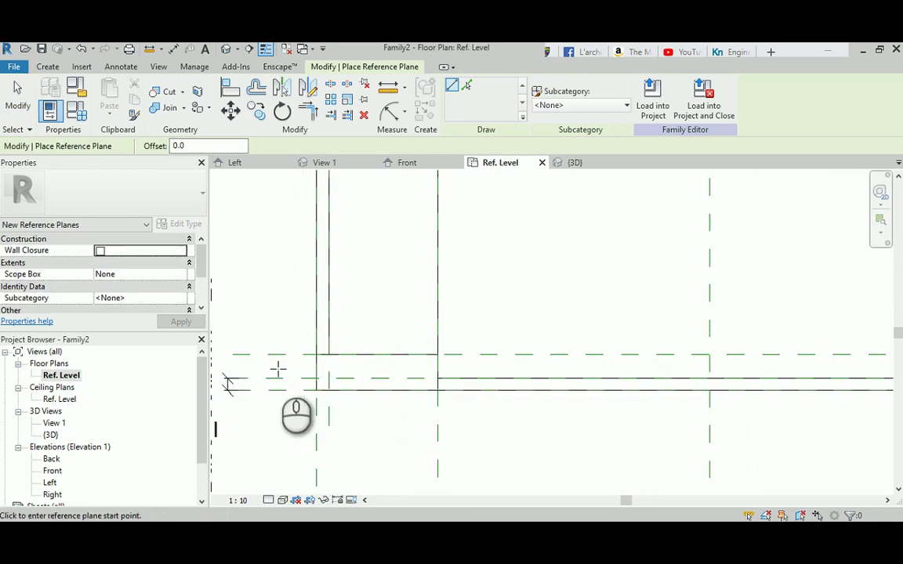
{"action": "left_click", "coordinate": [514, 528]}
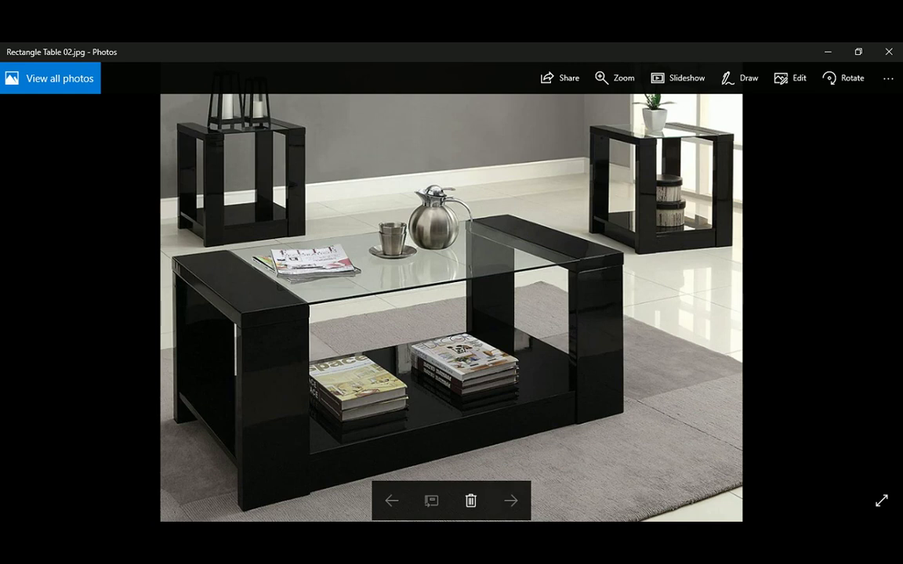
{"action": "mouse_move", "coordinate": [482, 541]}
{"action": "left_click", "coordinate": [482, 478]}
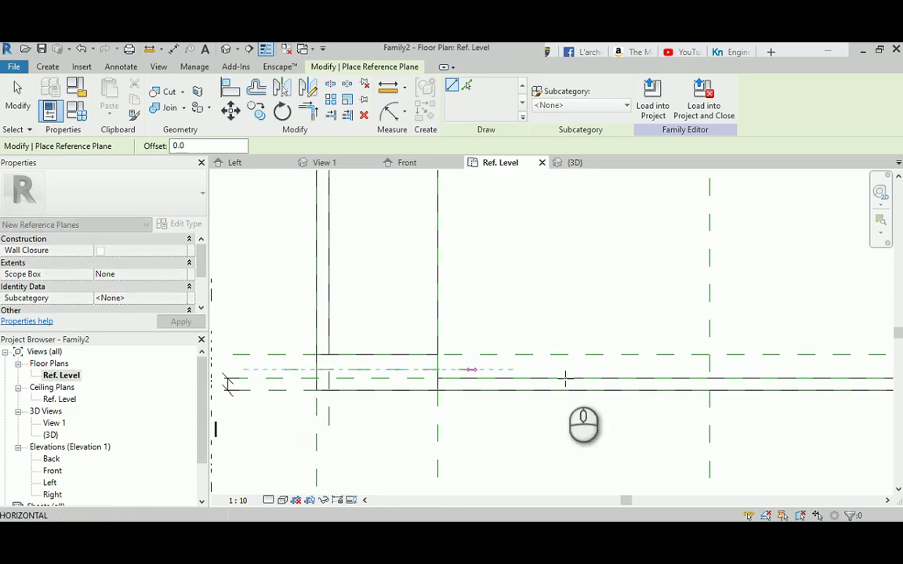
{"action": "middle_click_drag", "start_coordinate": [577, 379], "coordinate": [627, 408]}
{"action": "key", "text": "Escape"}
{"action": "key", "text": "Escape"}
Add an aligned dimension between the front Base_Setback plane and the new reference plane just inside it.
{"action": "key", "text": "i"}
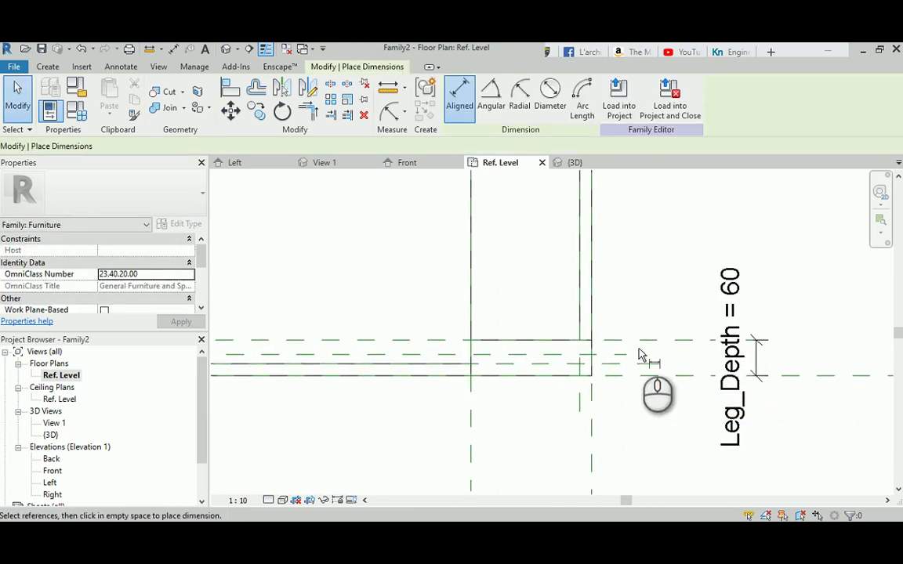
{"action": "left_click", "coordinate": [619, 366]}
{"action": "left_click", "coordinate": [618, 359]}
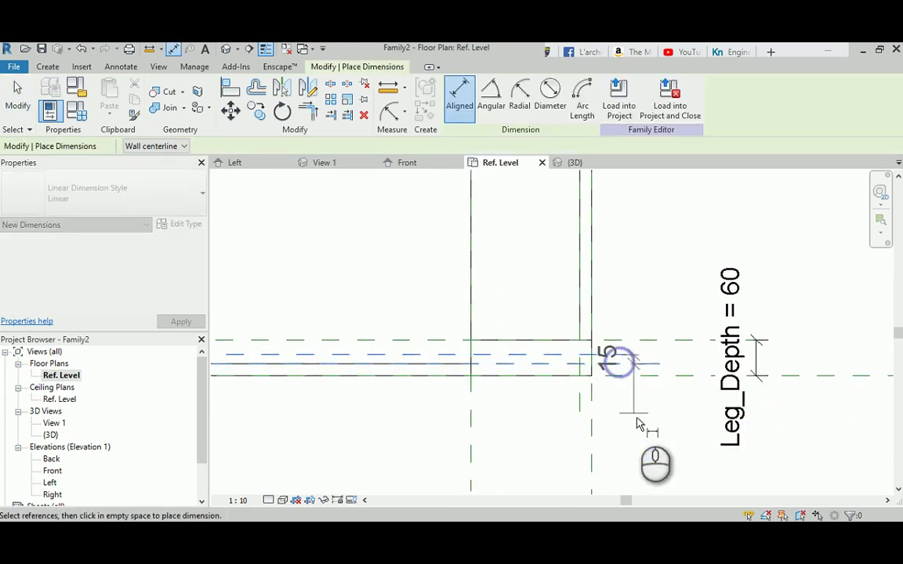
{"action": "left_click", "coordinate": [641, 430]}
{"action": "key", "text": "Escape"}
{"action": "key", "text": "Escape"}
Label the new dimension with a family type parameter named Vertical Leg Under Base Thickness and set its value to 10.
{"action": "left_click", "coordinate": [611, 327]}
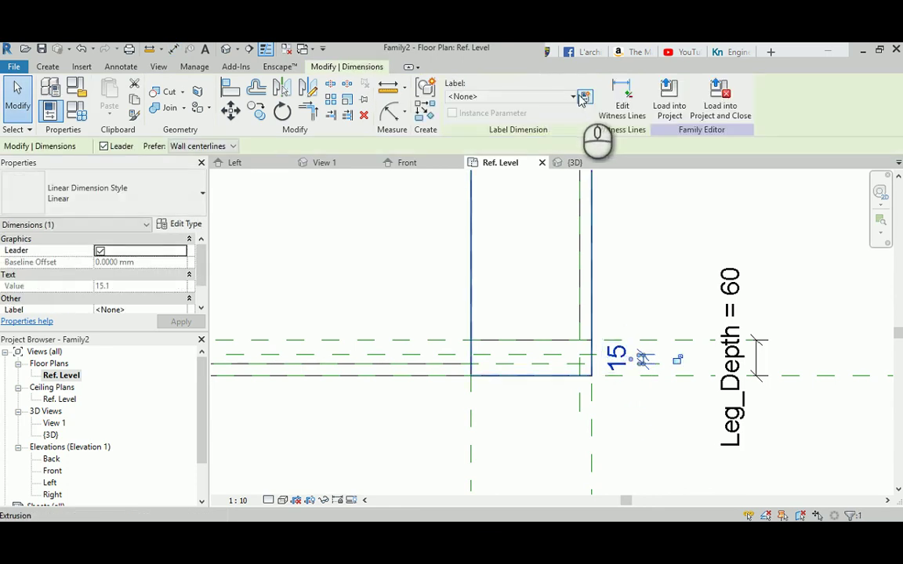
{"action": "left_click", "coordinate": [584, 96]}
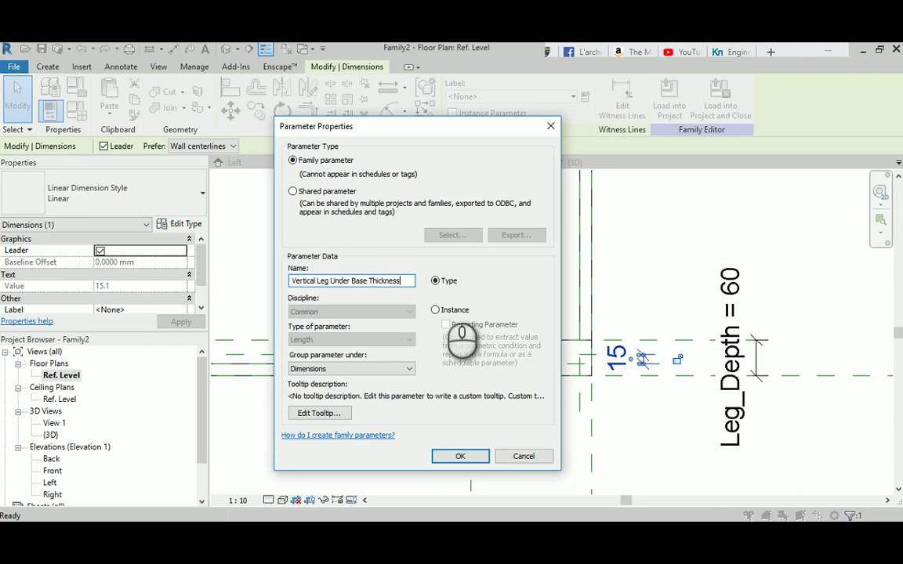
{"action": "left_click", "coordinate": [458, 457]}
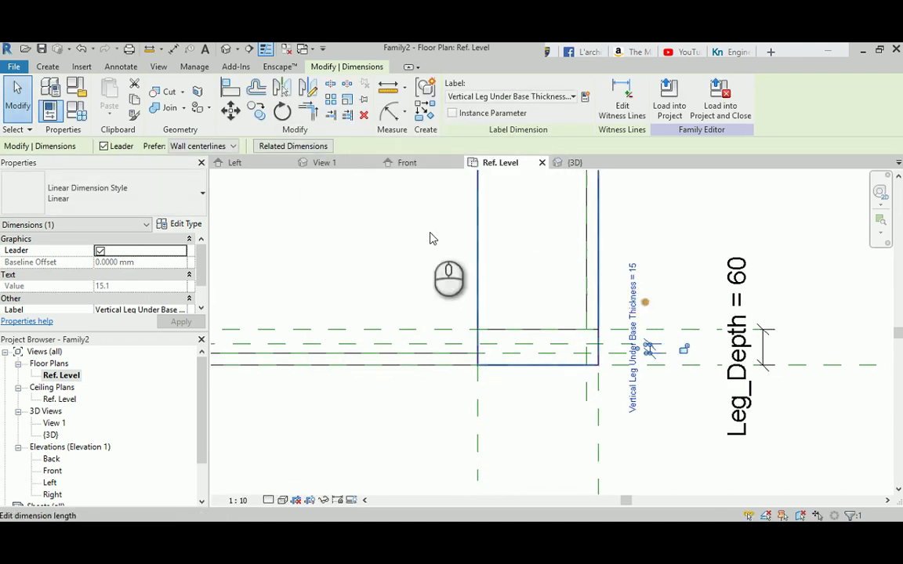
{"action": "left_click", "coordinate": [76, 110]}
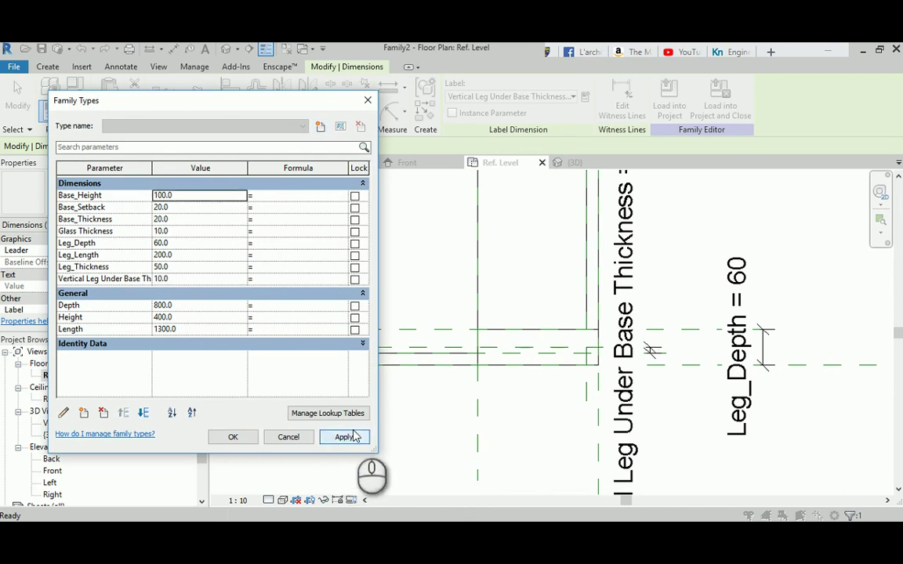
{"action": "left_click", "coordinate": [233, 436]}
Draw a matching horizontal reference plane about 15 mm inside the Base_Setback plane along the table's back side.
{"action": "middle_click_drag", "start_coordinate": [486, 352], "coordinate": [436, 340]}
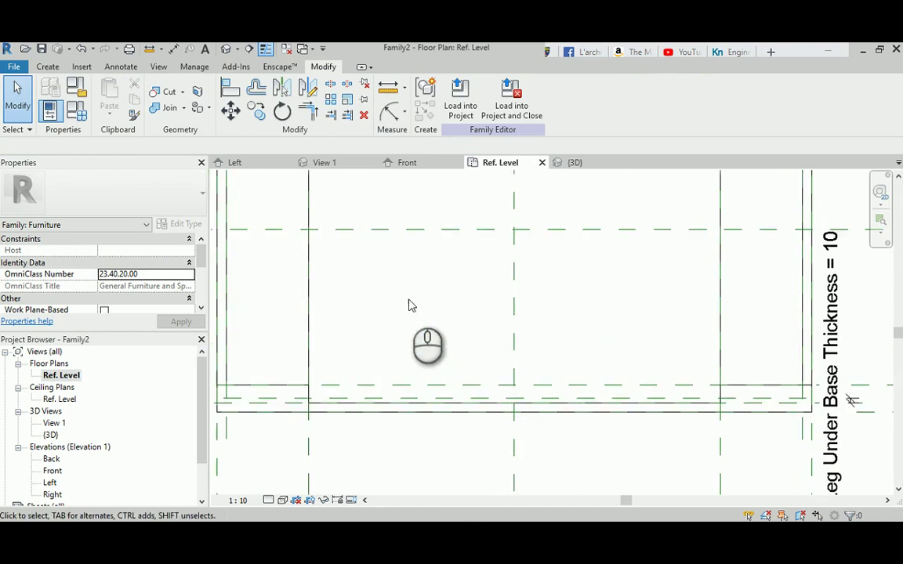
{"action": "middle_click_drag", "start_coordinate": [388, 274], "coordinate": [426, 356]}
{"action": "left_click", "coordinate": [47, 66]}
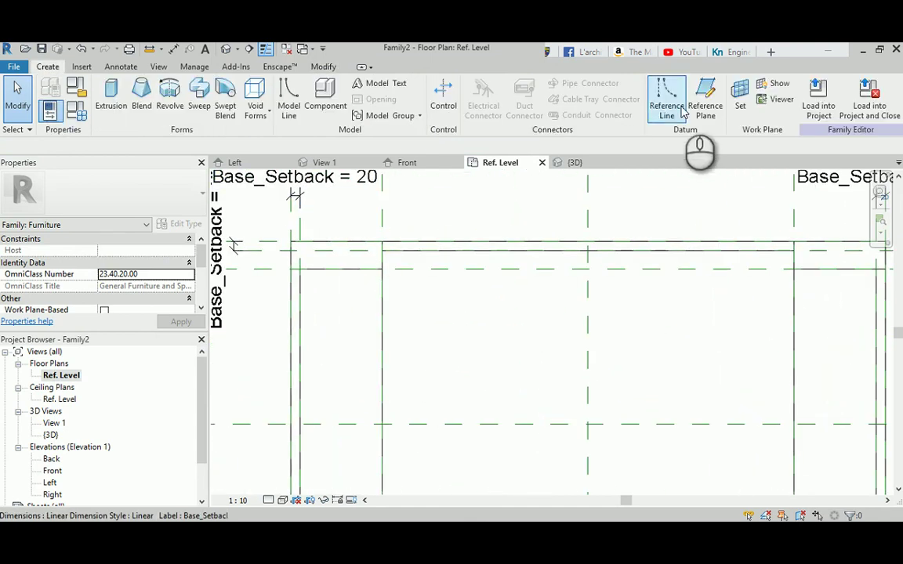
{"action": "left_click", "coordinate": [702, 93]}
{"action": "scroll", "coordinate": [268, 263], "scroll_direction": "up", "scroll_amount": 2}
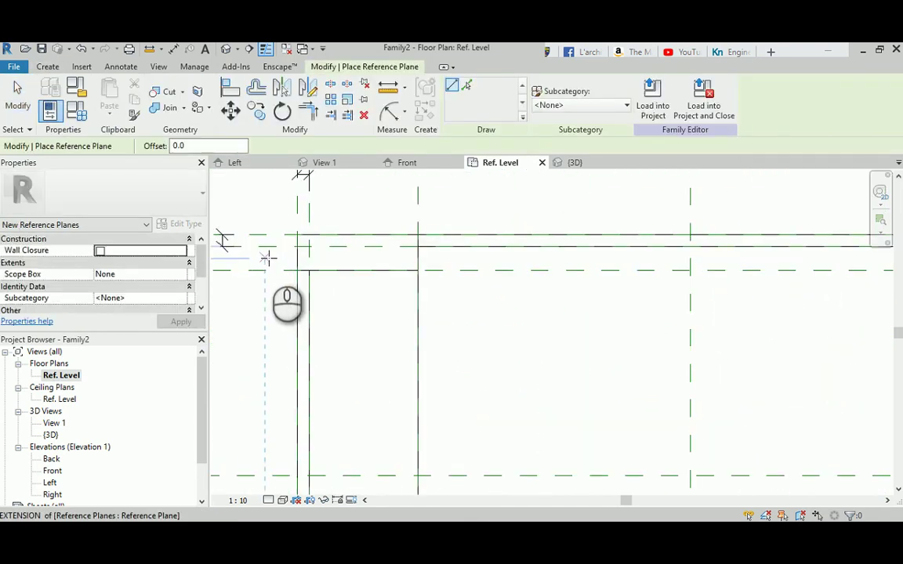
{"action": "left_click", "coordinate": [268, 257]}
{"action": "scroll", "coordinate": [268, 257], "scroll_direction": "down", "scroll_amount": 2}
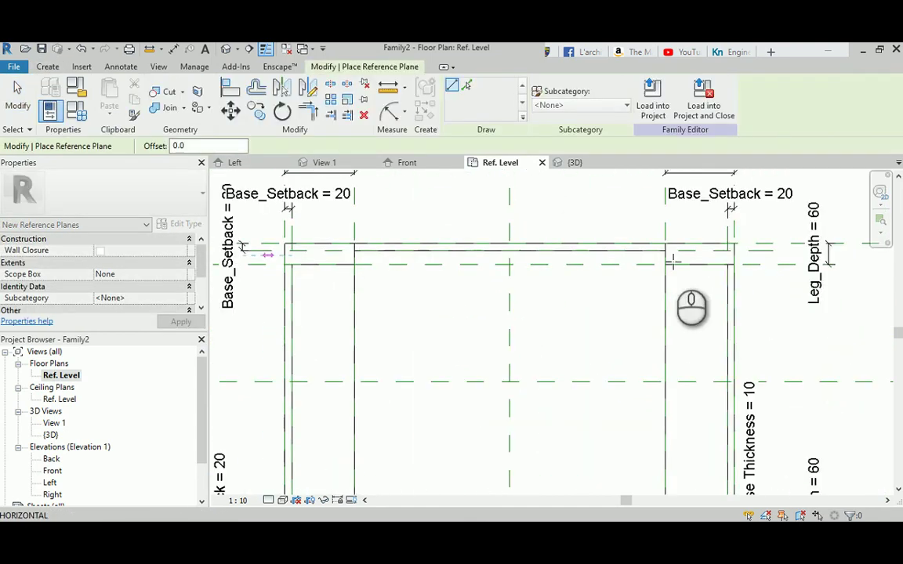
{"action": "left_click", "coordinate": [752, 258]}
{"action": "key", "text": "Escape"}
{"action": "key", "text": "Escape"}
Add an aligned dimension between the back Base_Setback plane and the reference plane just inside it.
{"action": "scroll", "coordinate": [772, 282], "scroll_direction": "up", "scroll_amount": 2}
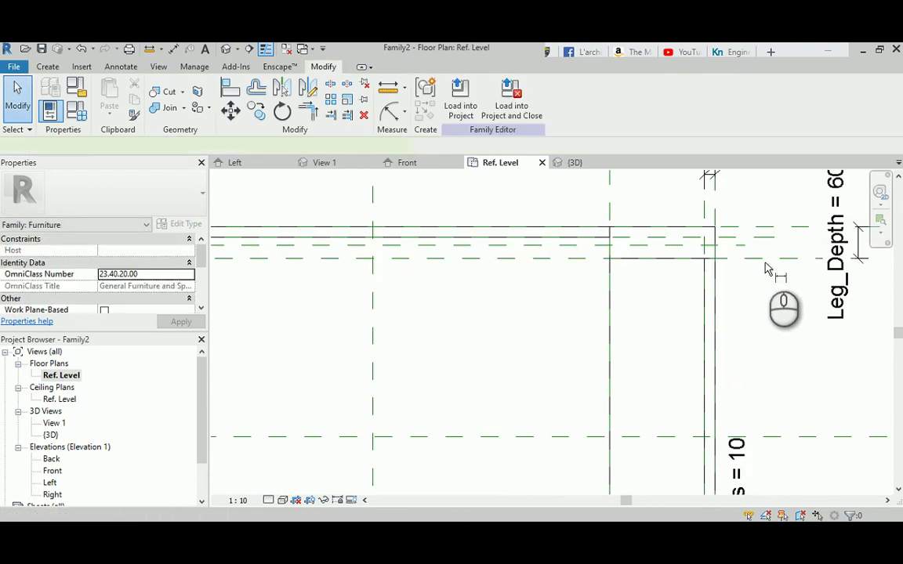
{"action": "key", "text": "d"}
{"action": "key", "text": "i"}
{"action": "scroll", "coordinate": [766, 268], "scroll_direction": "up", "scroll_amount": 1}
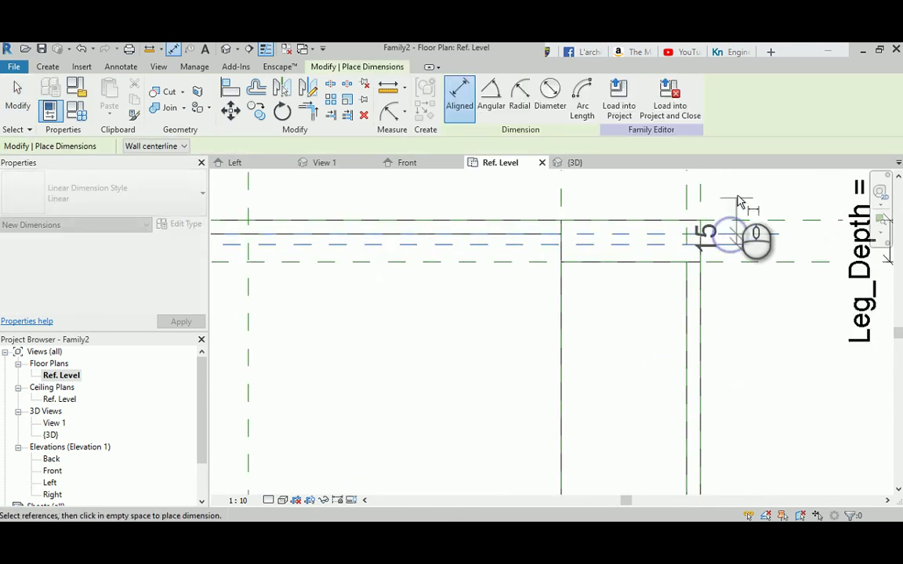
{"action": "left_click", "coordinate": [737, 200]}
{"action": "key", "text": "Escape"}
{"action": "key", "text": "Escape"}
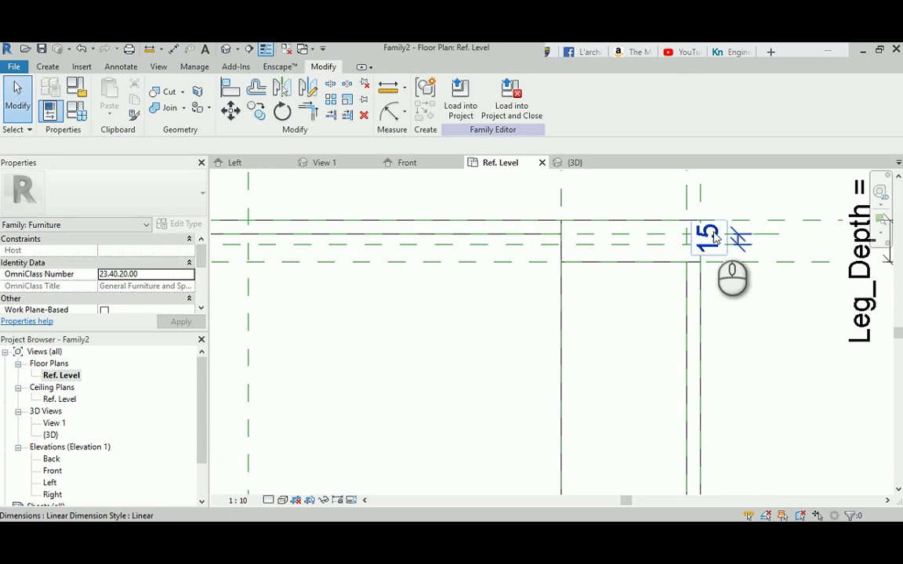
Label the back dimension with the existing Vertical Leg Under Base Thickness parameter.
{"action": "left_click", "coordinate": [715, 239]}
{"action": "left_click", "coordinate": [572, 96]}
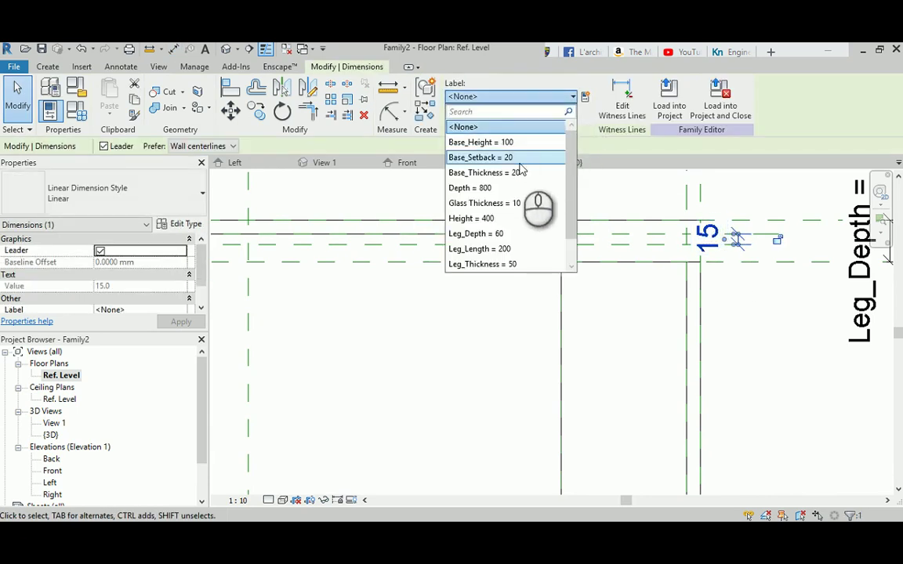
{"action": "scroll", "coordinate": [513, 236], "scroll_direction": "down", "scroll_amount": 1}
{"action": "left_click", "coordinate": [506, 263]}
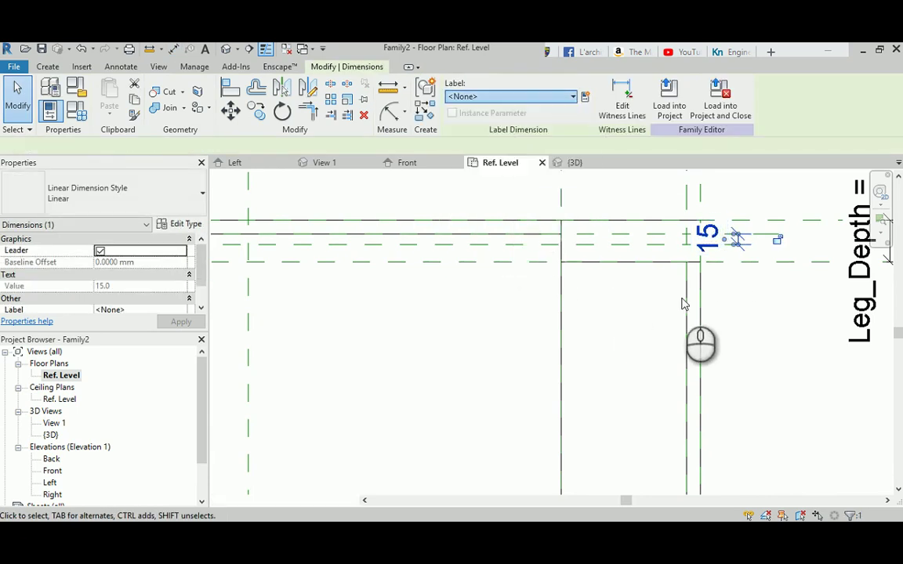
{"action": "scroll", "coordinate": [725, 301], "scroll_direction": "down", "scroll_amount": 2}
{"action": "middle_click_drag", "start_coordinate": [423, 292], "coordinate": [664, 257]}
{"action": "key", "text": "Escape"}
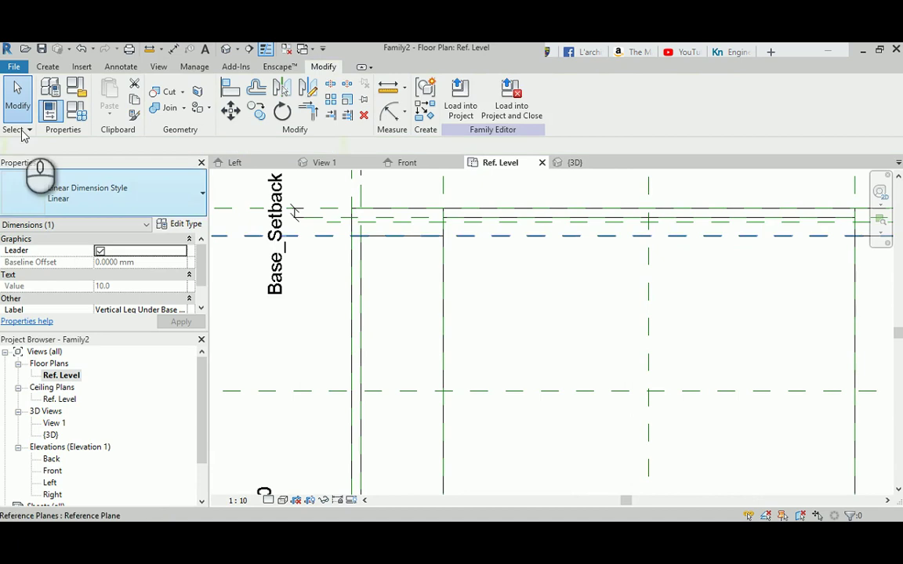
Start an extrusion and add sketch lines locked to the back Base_Setback plane and the thickness plane beside it.
{"action": "left_click", "coordinate": [47, 68]}
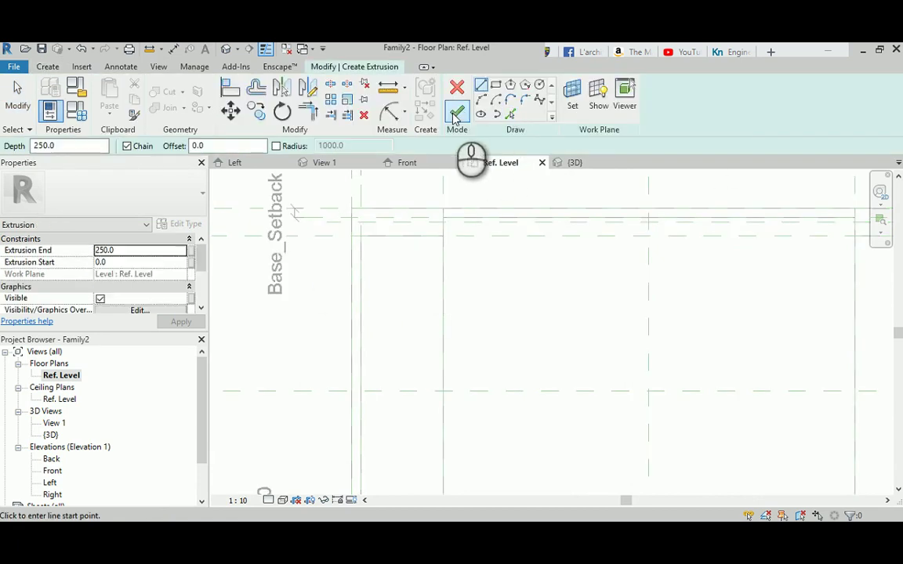
{"action": "left_click", "coordinate": [510, 115]}
{"action": "scroll", "coordinate": [363, 235], "scroll_direction": "up", "scroll_amount": 2}
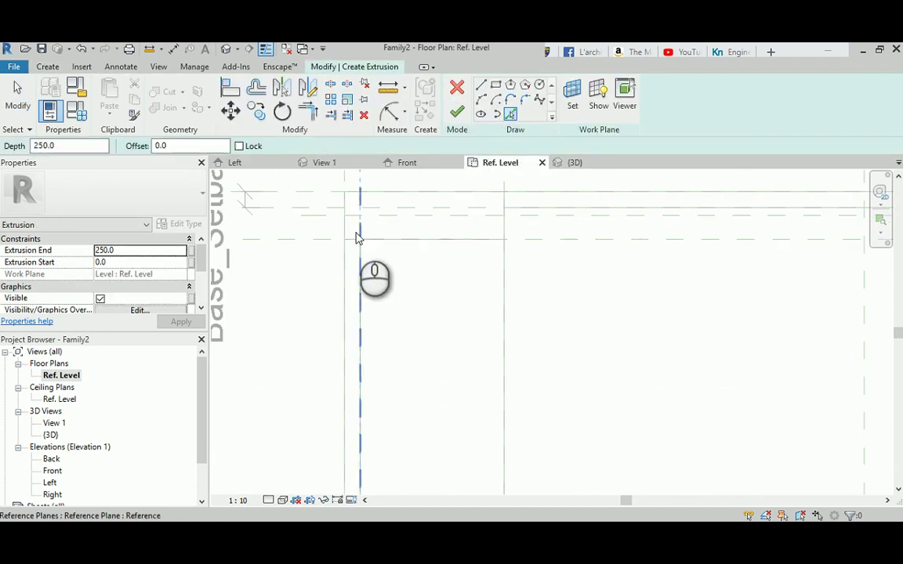
{"action": "left_click", "coordinate": [317, 215]}
{"action": "left_click", "coordinate": [573, 238]}
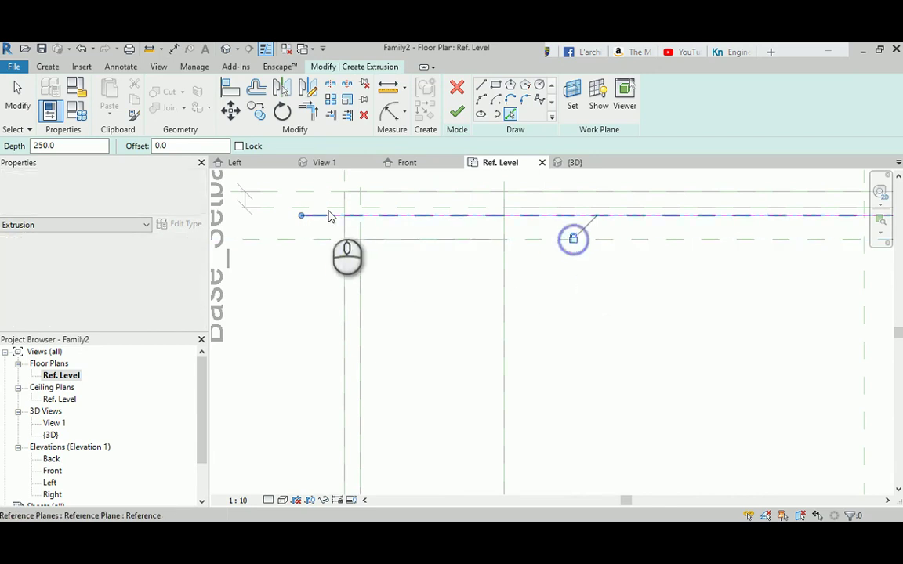
{"action": "left_click", "coordinate": [319, 210]}
{"action": "left_click", "coordinate": [554, 232]}
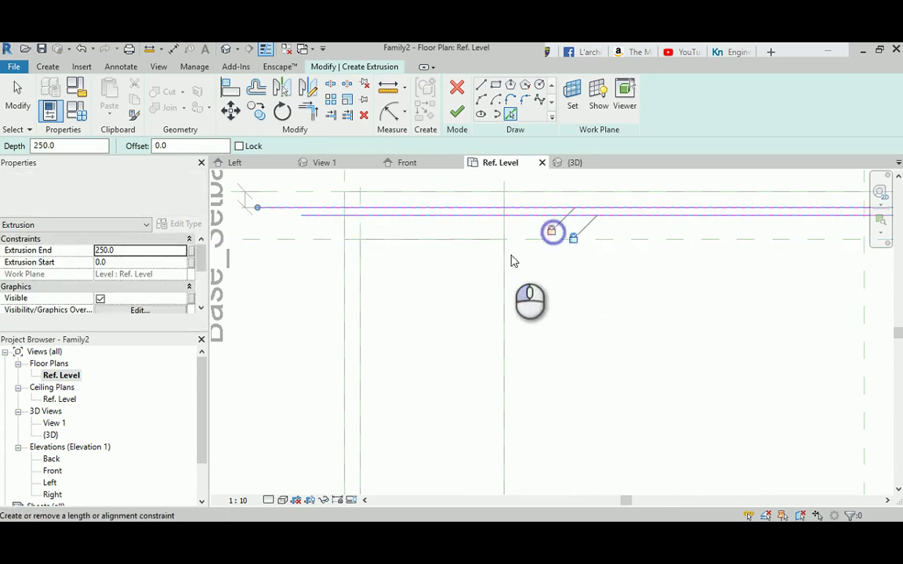
Add vertical sketch lines locked to the reference planes at the inner edges of the left and right legs.
{"action": "middle_click_drag", "start_coordinate": [572, 323], "coordinate": [495, 314]}
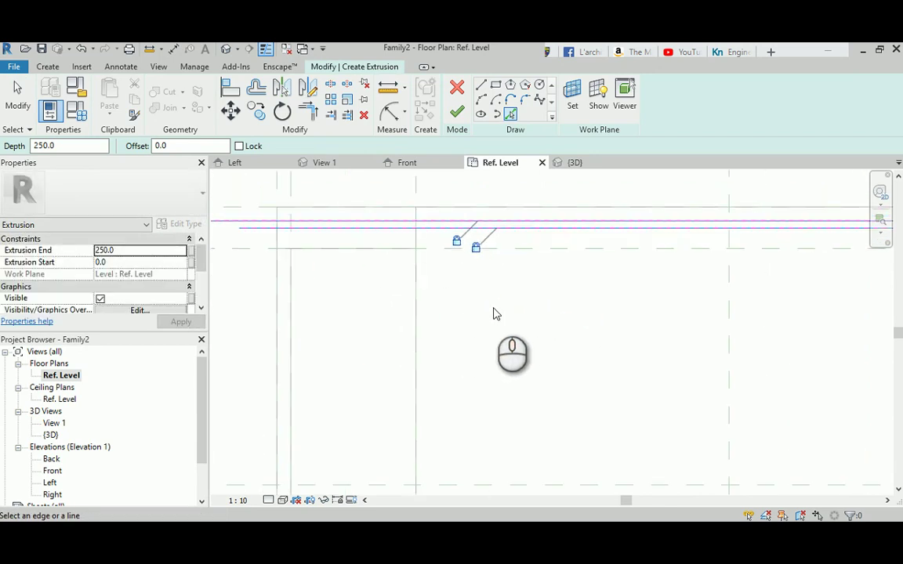
{"action": "left_click", "coordinate": [416, 189]}
{"action": "left_click", "coordinate": [392, 308]}
{"action": "scroll", "coordinate": [398, 336], "scroll_direction": "down", "scroll_amount": 4}
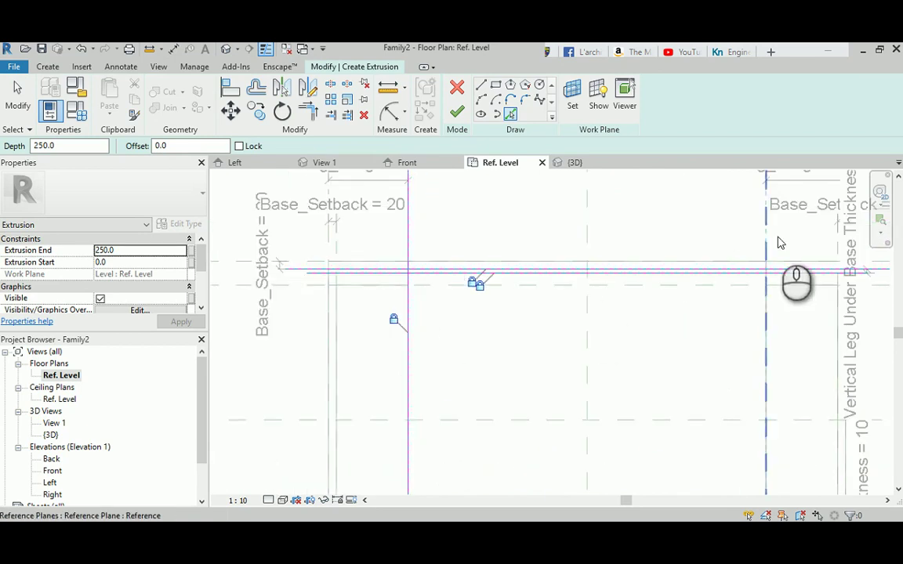
{"action": "middle_click_drag", "start_coordinate": [780, 243], "coordinate": [597, 236]}
{"action": "left_click", "coordinate": [597, 222]}
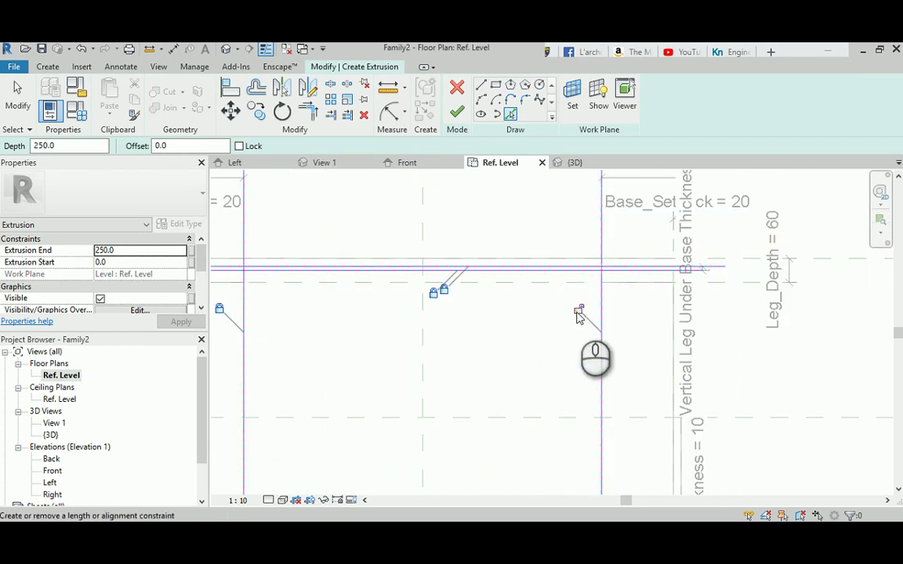
{"action": "left_click", "coordinate": [577, 311]}
Trim the sketch lines at both ends into a closed narrow rectangle between the two back legs.
{"action": "key", "text": "t"}
{"action": "key", "text": "r"}
{"action": "scroll", "coordinate": [602, 279], "scroll_direction": "up", "scroll_amount": 6}
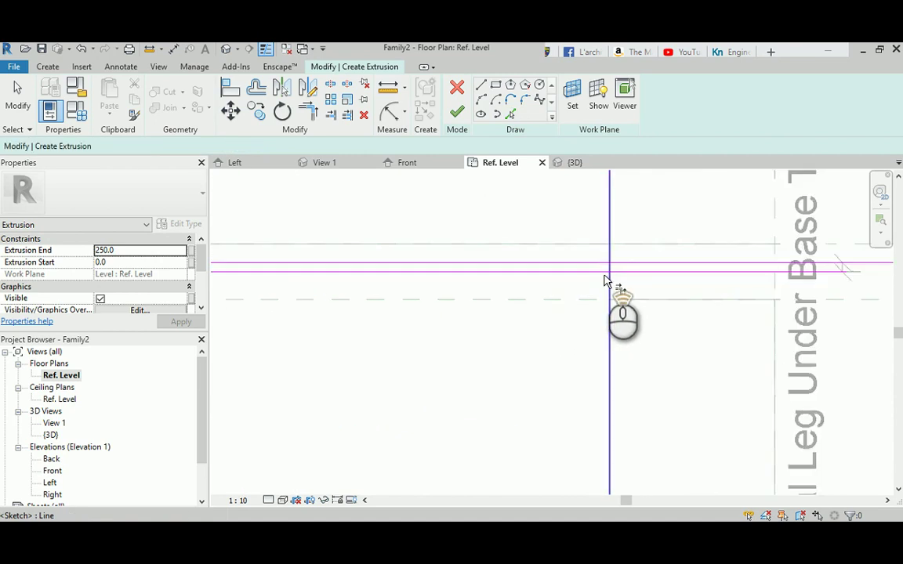
{"action": "left_click", "coordinate": [605, 264]}
{"action": "left_click", "coordinate": [609, 268]}
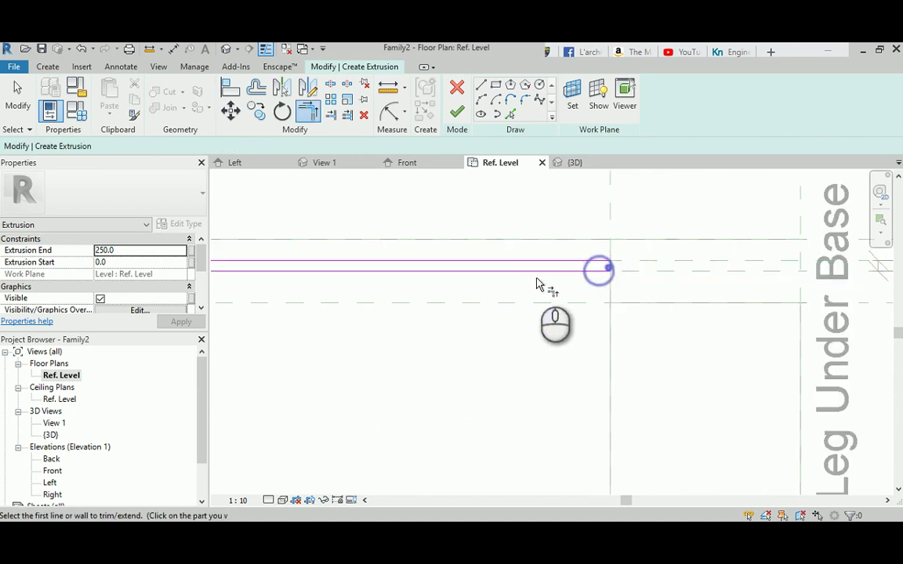
{"action": "mouse_move", "coordinate": [433, 282]}
{"action": "middle_mouse_down"}
{"action": "mouse_move", "coordinate": [820, 294]}
{"action": "mouse_move", "coordinate": [743, 300]}
{"action": "middle_mouse_up"}
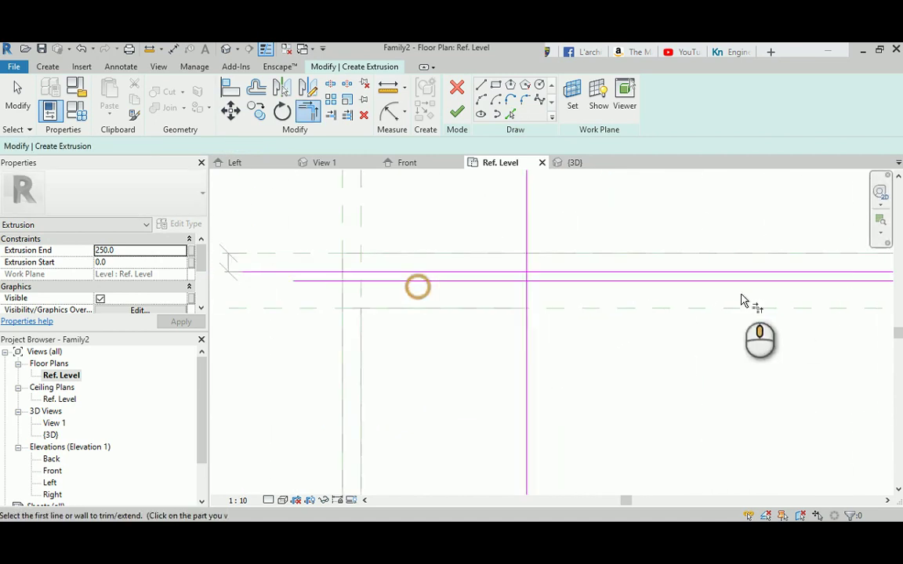
{"action": "left_click", "coordinate": [530, 279]}
{"action": "left_click", "coordinate": [537, 274]}
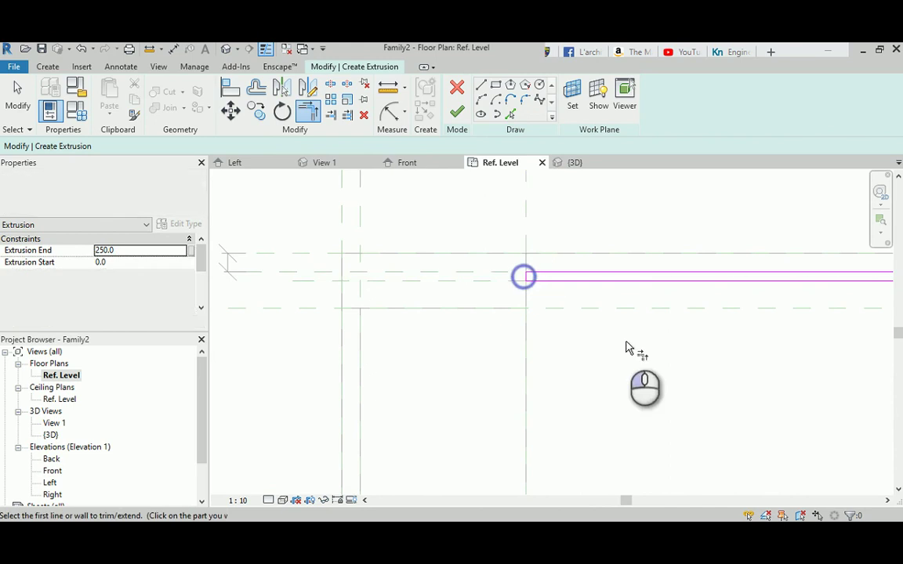
Add vertical sketch lines on the front side along the reference planes at the inner edges of the left and right legs.
{"action": "middle_click_drag", "start_coordinate": [636, 353], "coordinate": [466, 260]}
{"action": "scroll", "coordinate": [467, 266], "scroll_direction": "down", "scroll_amount": 3}
{"action": "left_click", "coordinate": [510, 114]}
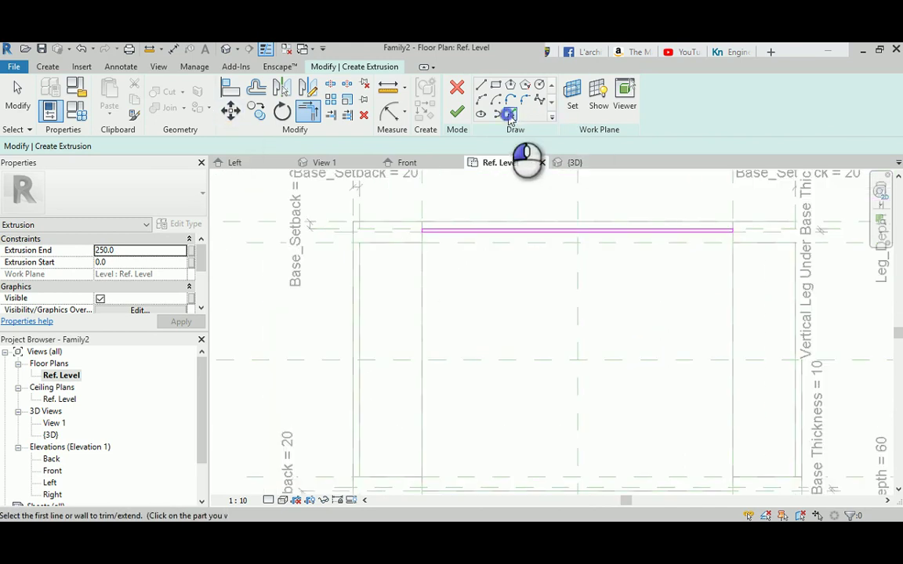
{"action": "mouse_move", "coordinate": [524, 333]}
{"action": "middle_mouse_down"}
{"action": "mouse_move", "coordinate": [568, 262]}
{"action": "mouse_move", "coordinate": [449, 381]}
{"action": "middle_mouse_up"}
{"action": "left_click", "coordinate": [392, 370]}
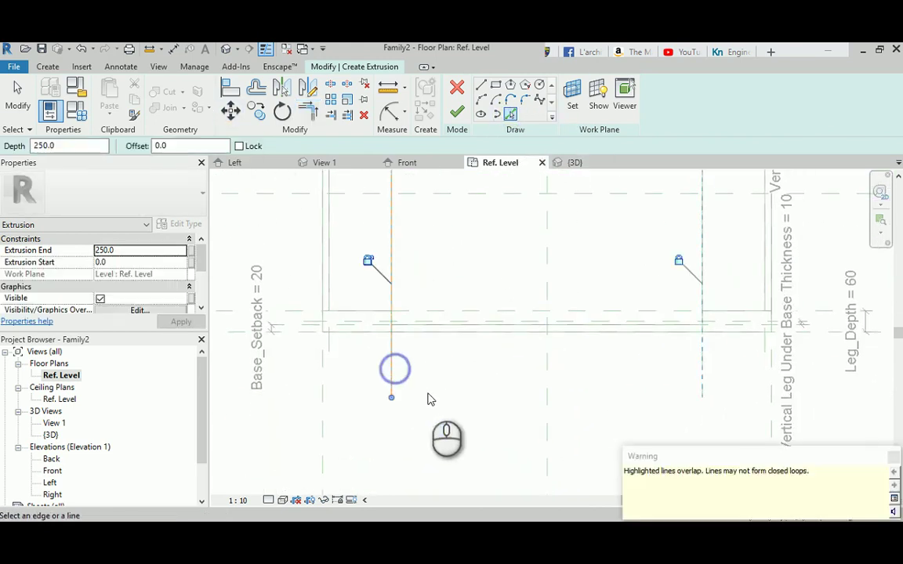
{"action": "left_click", "coordinate": [705, 373]}
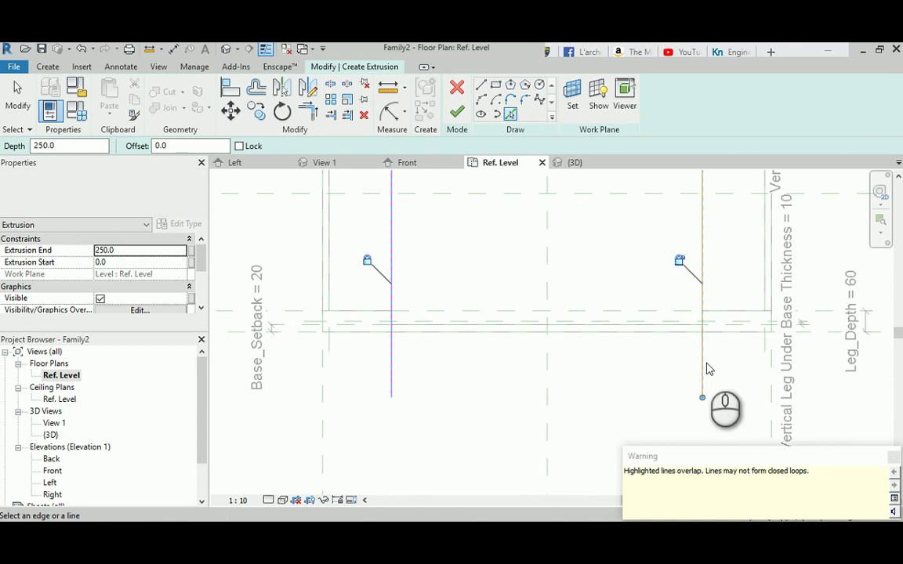
Add horizontal sketch lines along the front thickness plane and the front Base_Setback plane, locking the thickness line to its plane.
{"action": "scroll", "coordinate": [318, 332], "scroll_direction": "up", "scroll_amount": 4}
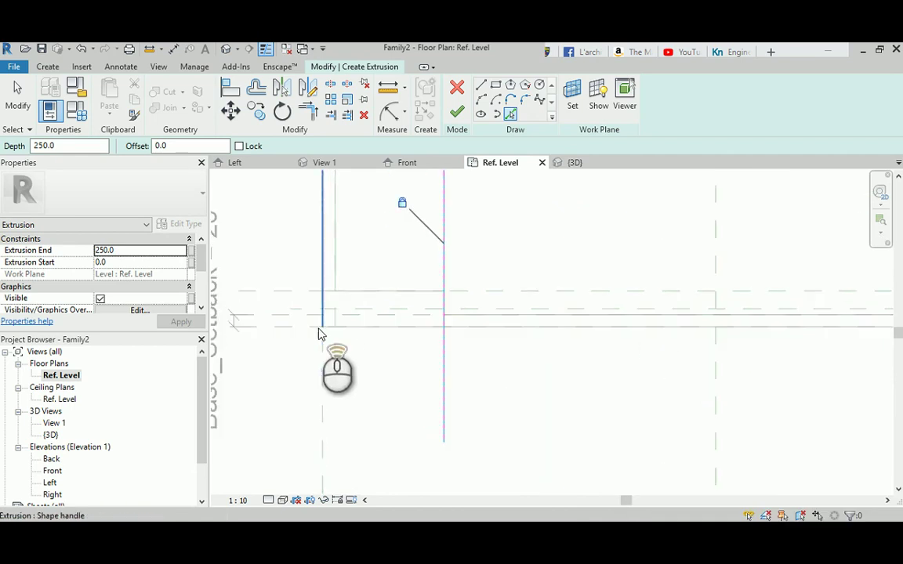
{"action": "left_click", "coordinate": [302, 307]}
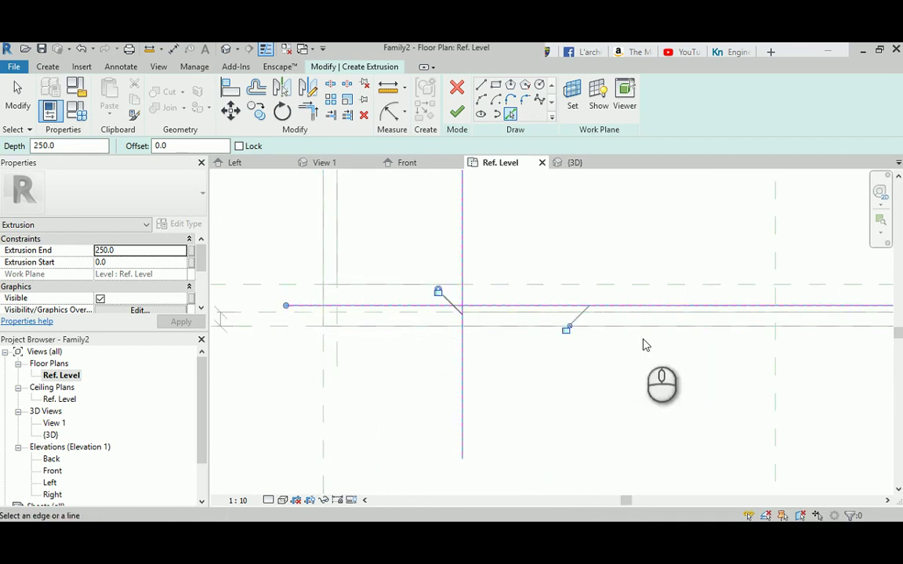
{"action": "left_click", "coordinate": [565, 329]}
{"action": "left_click", "coordinate": [296, 313]}
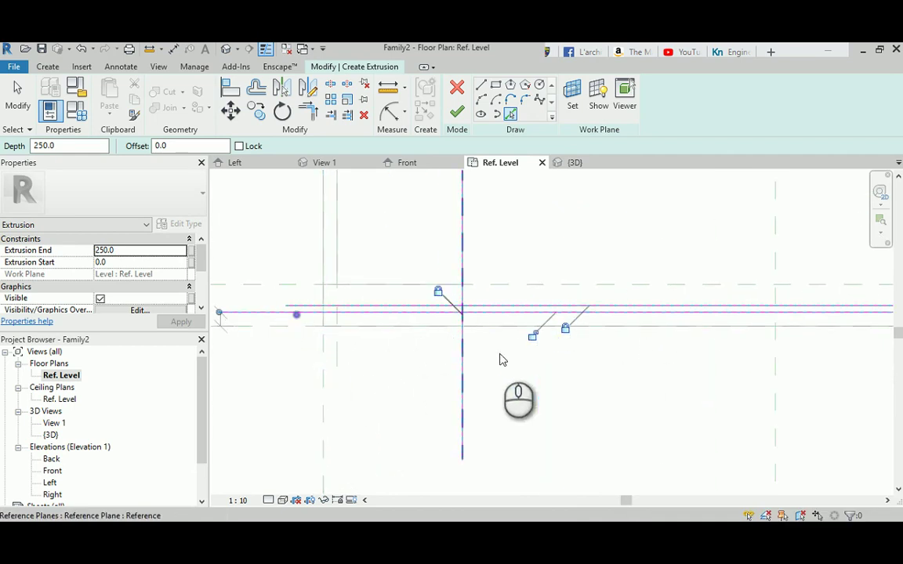
Trim the front sketch lines into a closed narrow rectangle between the two legs and finish the extrusion.
{"action": "key", "text": "Escape"}
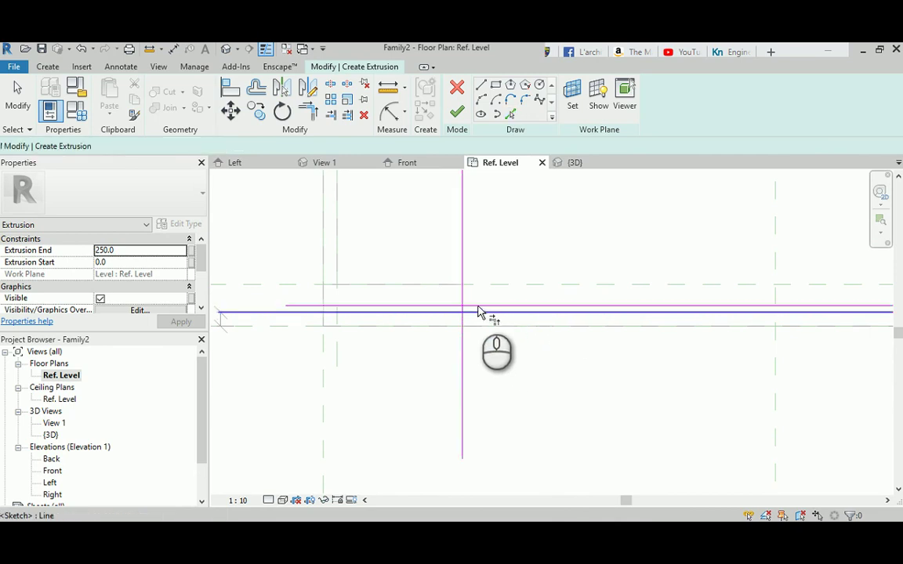
{"action": "left_click", "coordinate": [468, 312]}
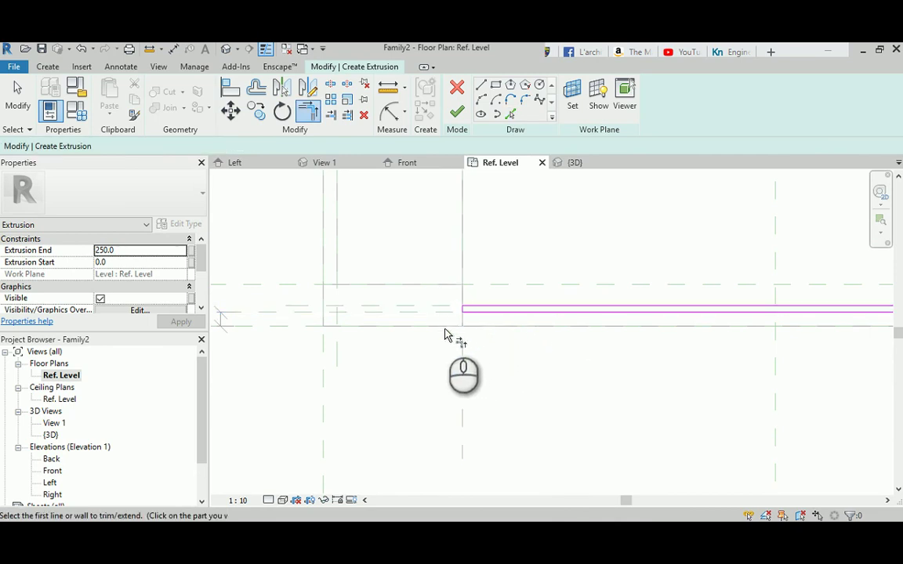
{"action": "scroll", "coordinate": [447, 341], "scroll_direction": "up", "scroll_amount": 5}
{"action": "left_click", "coordinate": [473, 316]}
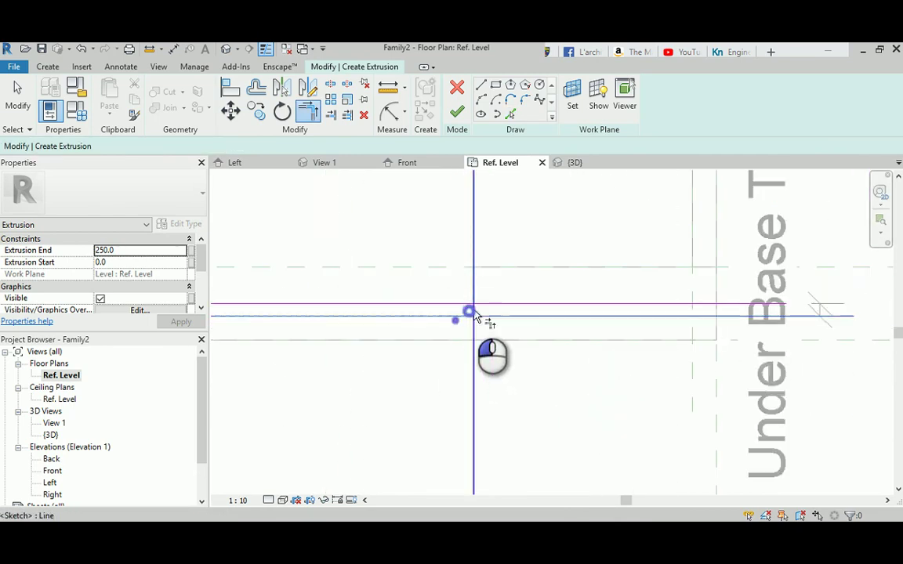
{"action": "left_click", "coordinate": [472, 309]}
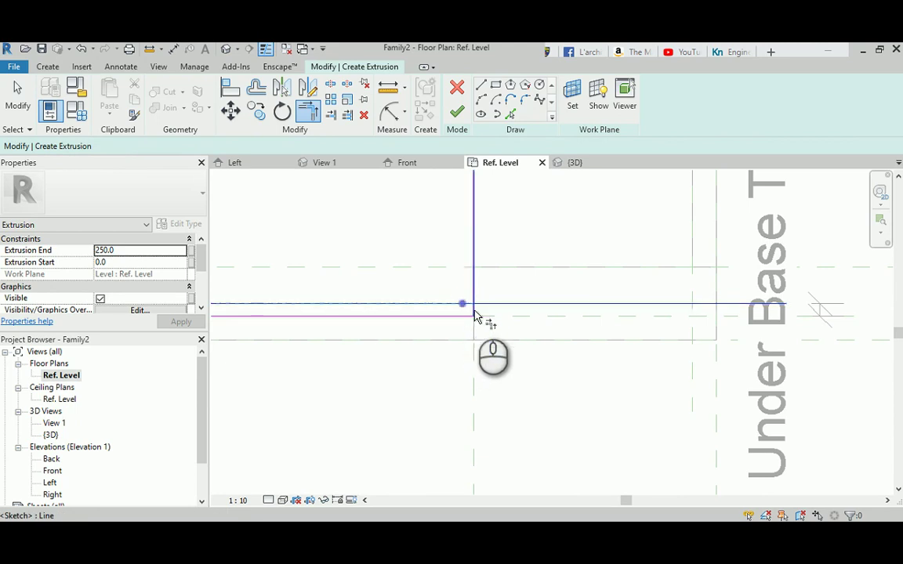
{"action": "scroll", "coordinate": [475, 302], "scroll_direction": "down", "scroll_amount": 1}
{"action": "left_click", "coordinate": [456, 112]}
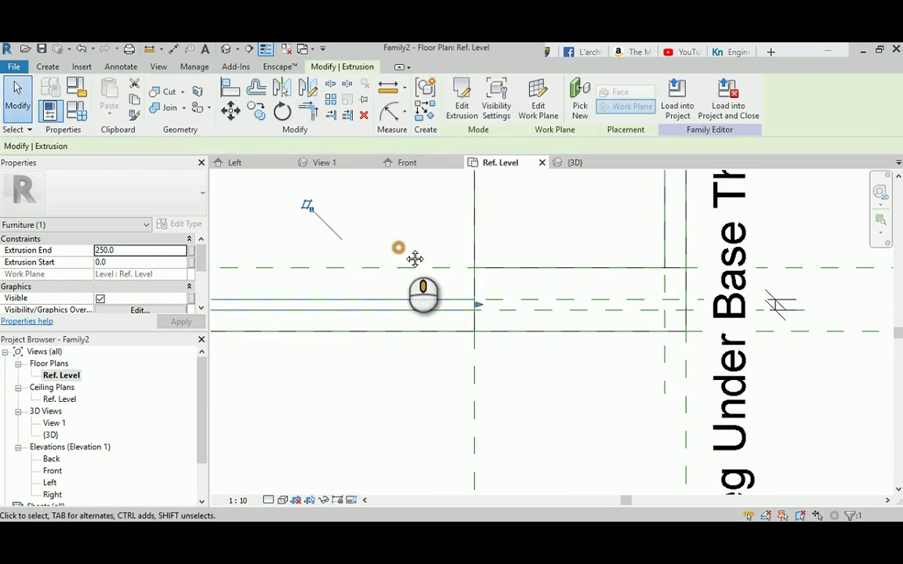
In the Front elevation, lower the top of the new panel extrusion to the reference plane at the underside of the base shelf.
{"action": "middle_click_drag", "start_coordinate": [415, 259], "coordinate": [565, 292]}
{"action": "scroll", "coordinate": [564, 291], "scroll_direction": "down", "scroll_amount": 3}
{"action": "middle_click_drag", "start_coordinate": [368, 265], "coordinate": [538, 289]}
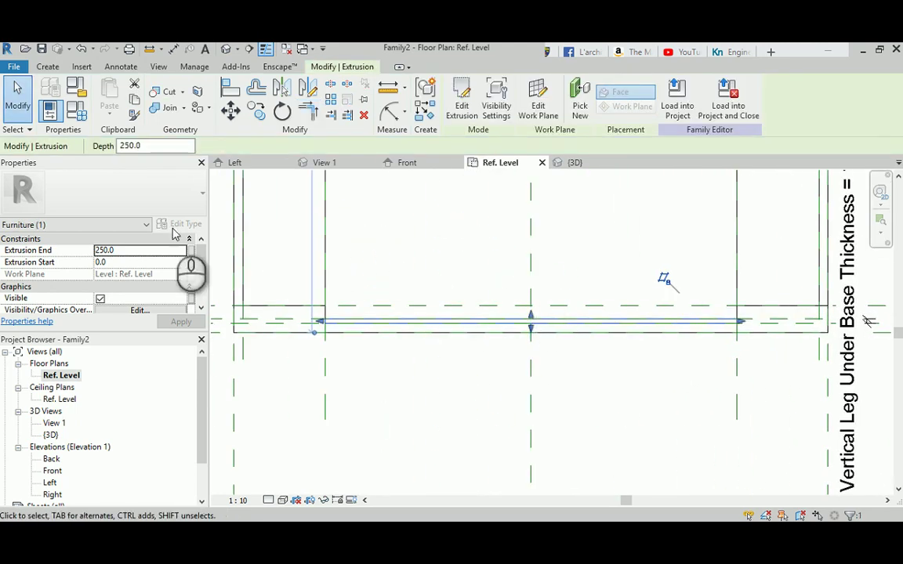
{"action": "double_click", "coordinate": [52, 470]}
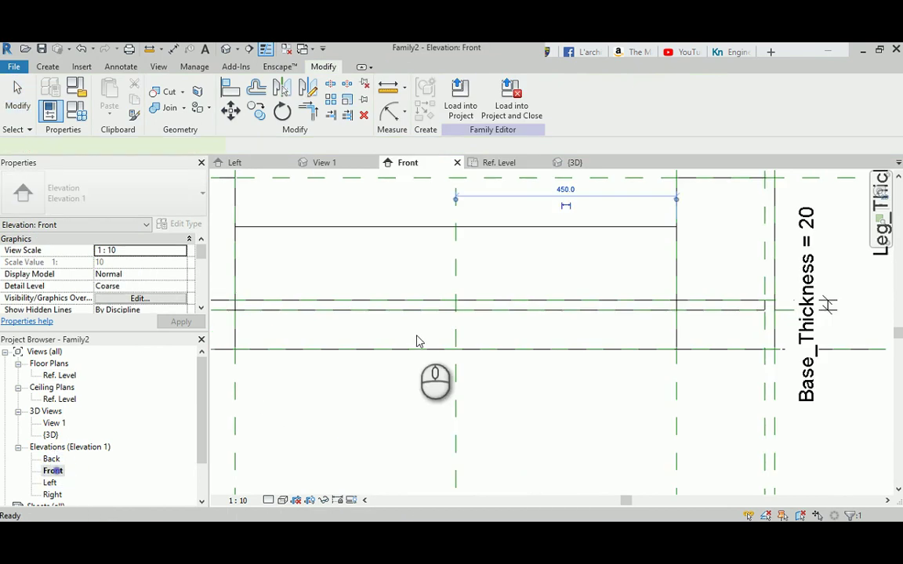
{"action": "left_click", "coordinate": [427, 317]}
{"action": "middle_click_drag", "start_coordinate": [427, 317], "coordinate": [476, 340]}
{"action": "left_click_drag", "start_coordinate": [504, 245], "coordinate": [328, 289]}
{"action": "middle_click_drag", "start_coordinate": [329, 290], "coordinate": [519, 288]}
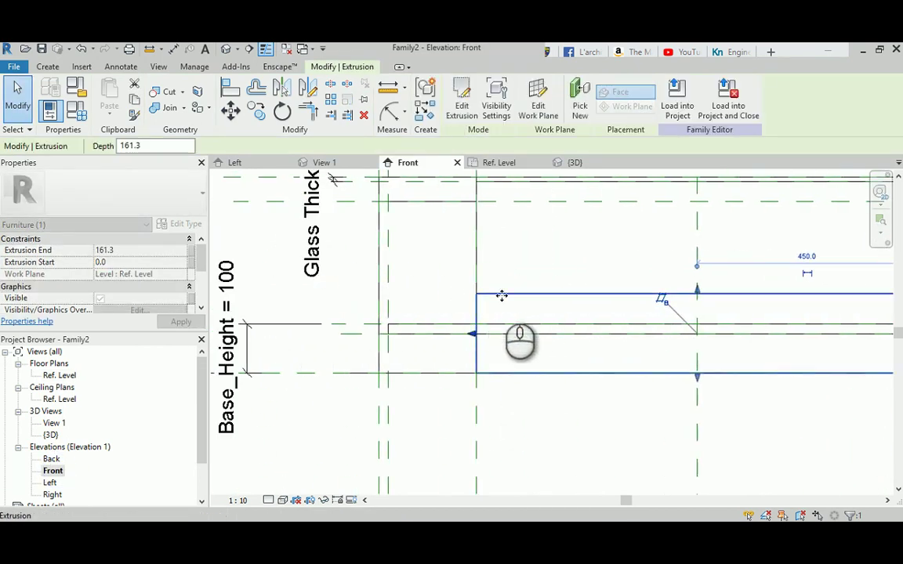
{"action": "left_click_drag", "start_coordinate": [695, 290], "coordinate": [352, 337]}
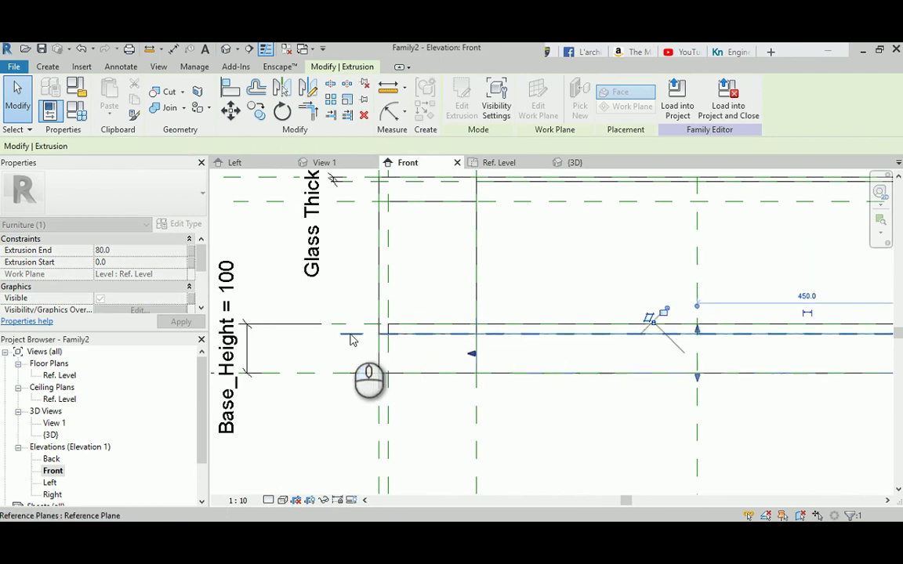
{"action": "left_click", "coordinate": [614, 288]}
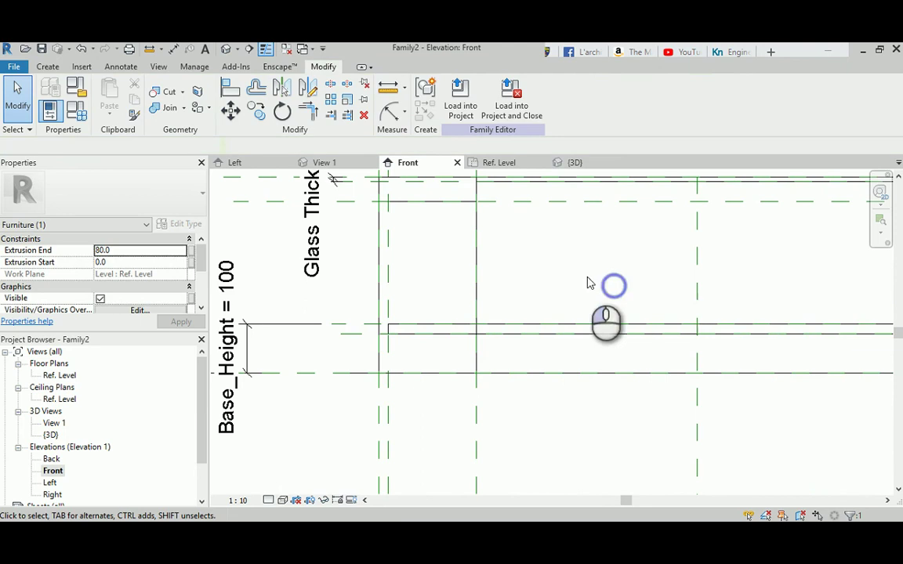
With the table shown in 3D, set the family's Length to 1200 and Depth to 600 and apply the changes.
{"action": "left_click", "coordinate": [226, 49]}
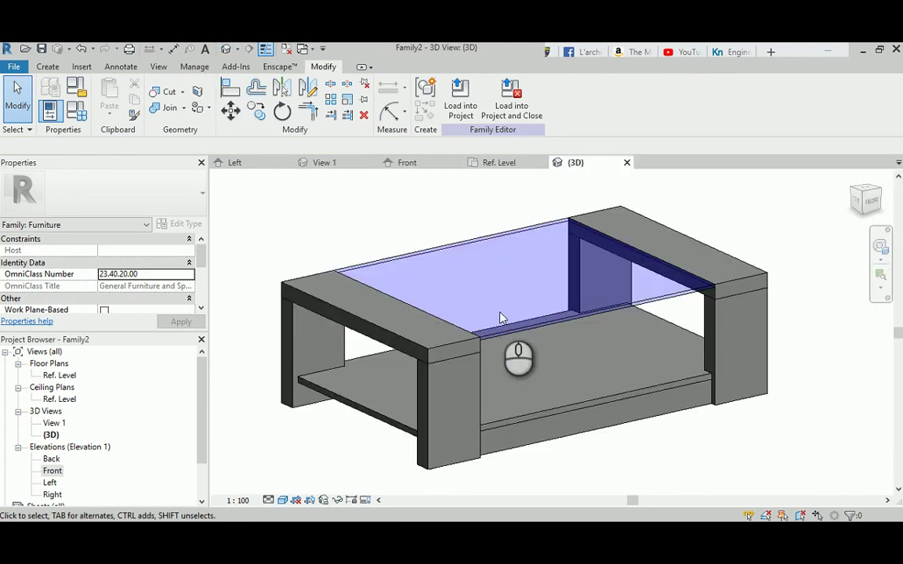
{"action": "middle_click_drag", "start_coordinate": [502, 318], "coordinate": [537, 373], "text": "shift"}
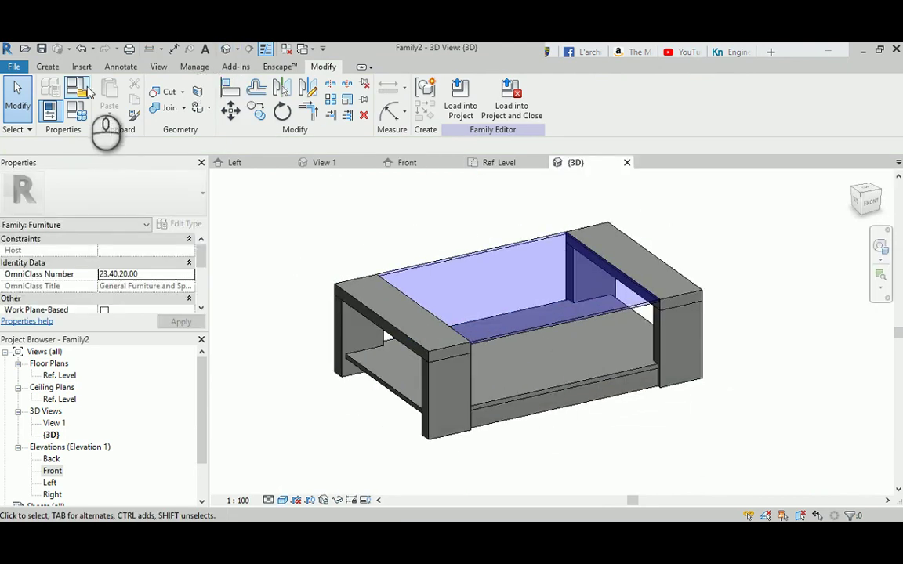
{"action": "left_click", "coordinate": [84, 90]}
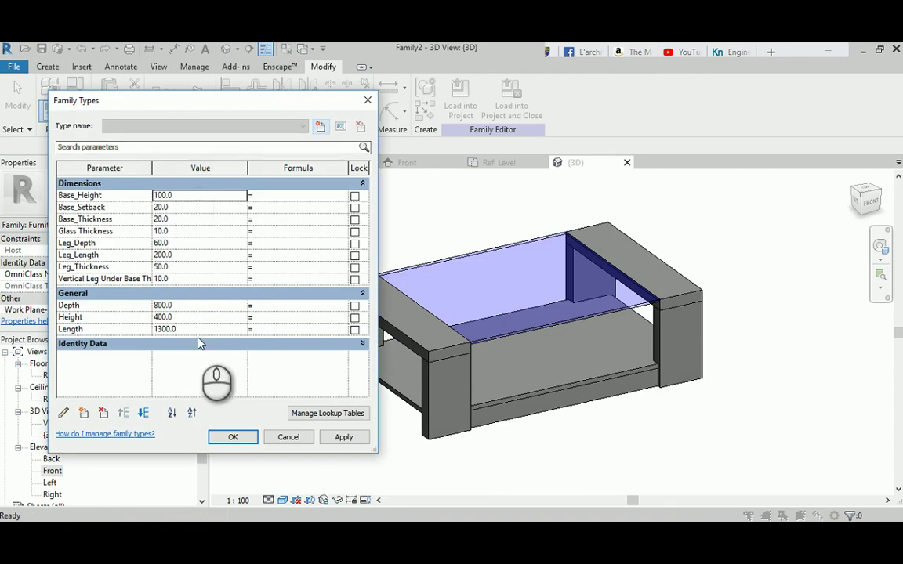
{"action": "left_click", "coordinate": [195, 330]}
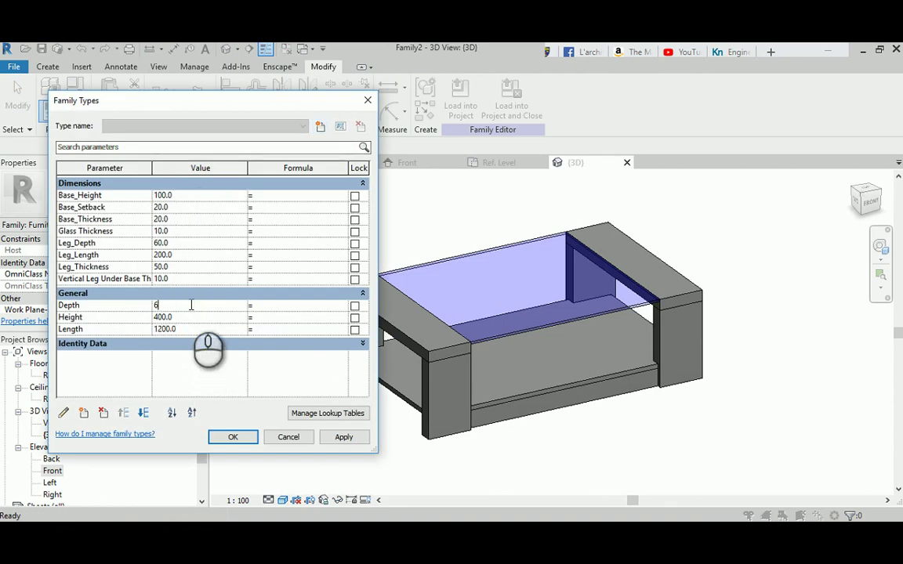
{"action": "left_click", "coordinate": [196, 316]}
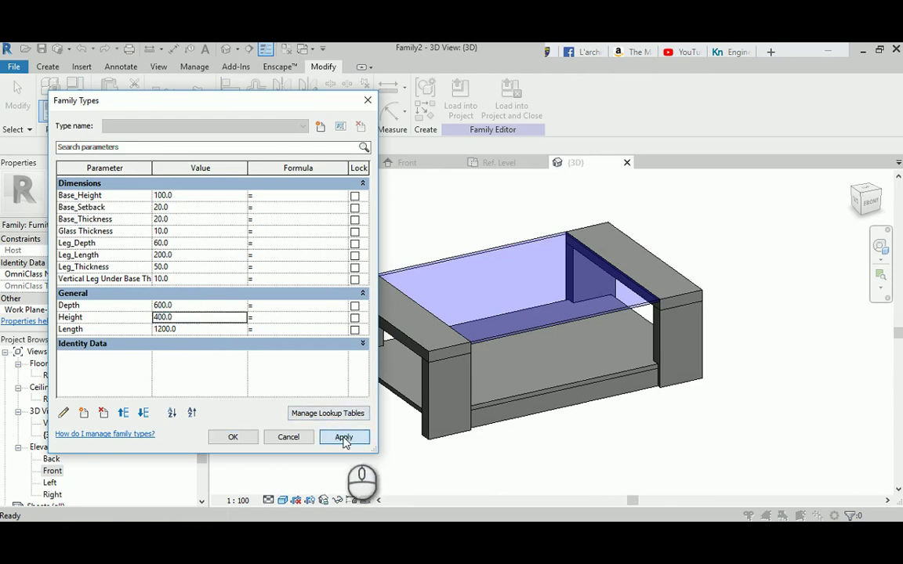
{"action": "left_click", "coordinate": [343, 437]}
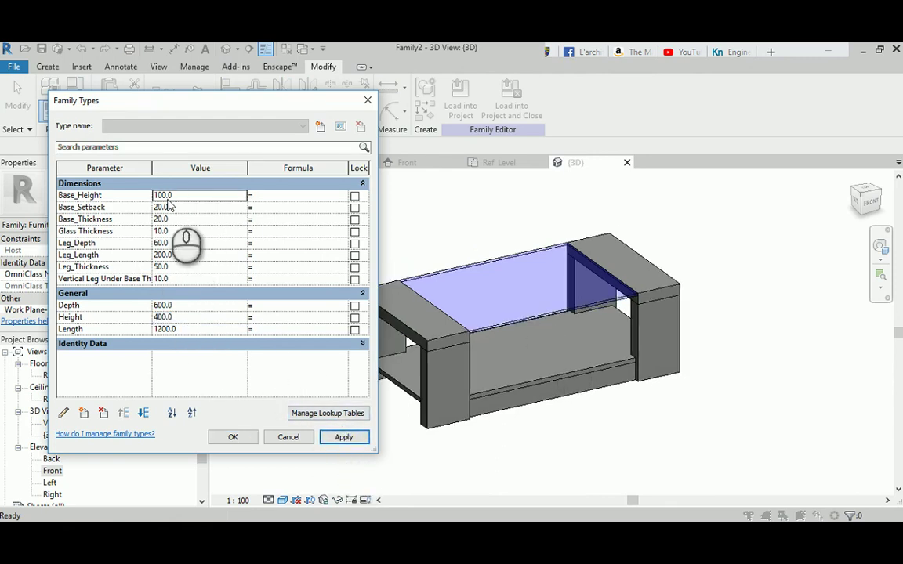
Test the family with a Base_Height of 110 and apply it.
{"action": "double_click", "coordinate": [164, 195]}
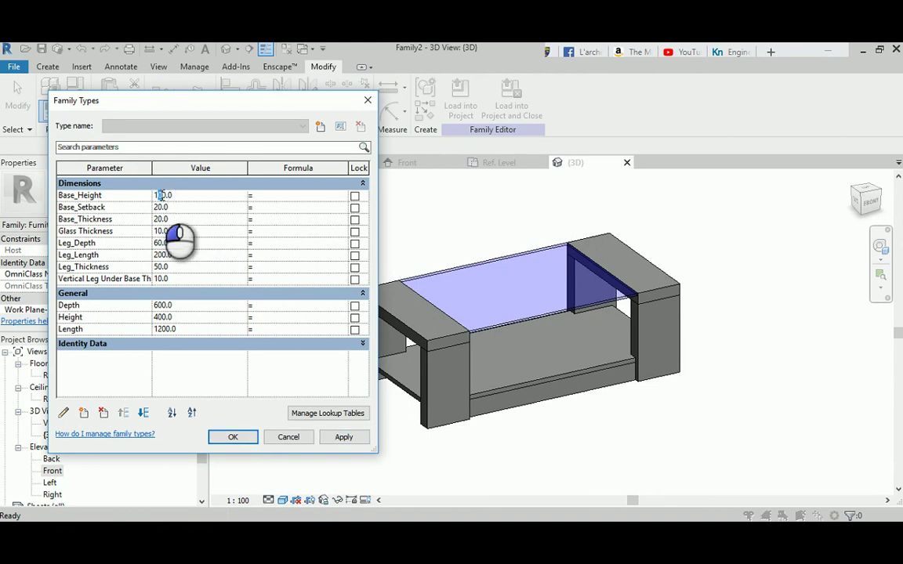
{"action": "type", "text": "110.0"}
{"action": "left_click", "coordinate": [345, 437]}
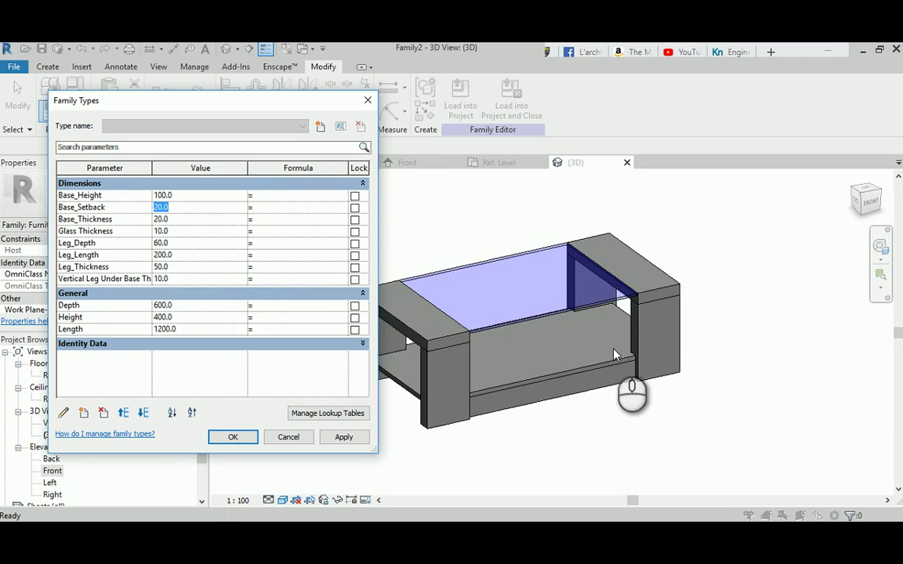
Set Base_Setback to 15, Base_Thickness to 15 and Leg_Depth to 50, applying each change.
{"action": "type", "text": "15"}
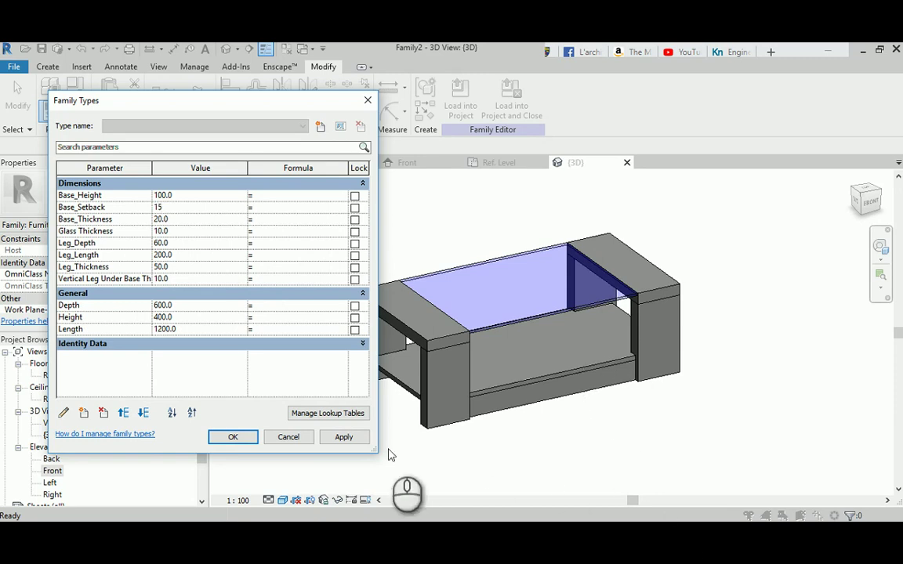
{"action": "left_click", "coordinate": [344, 437]}
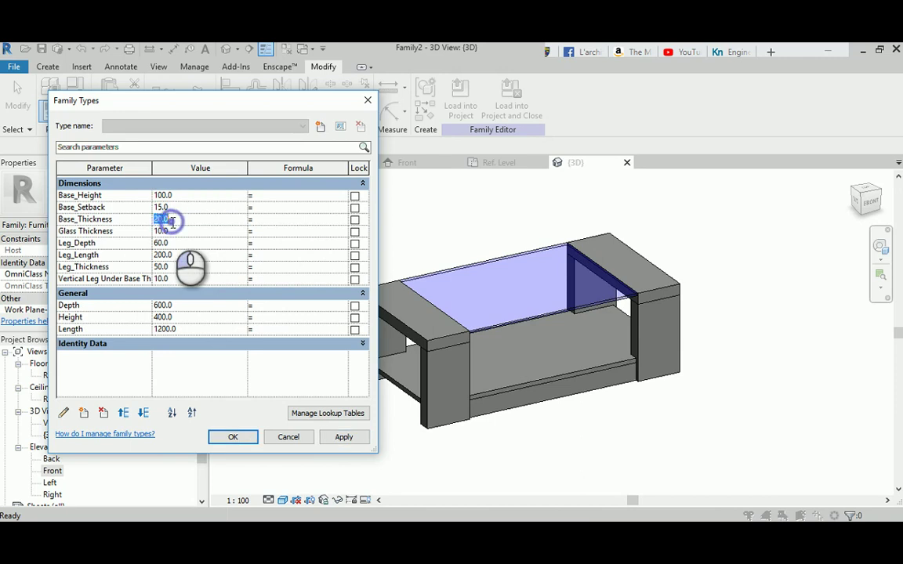
{"action": "type", "text": "15"}
{"action": "left_click", "coordinate": [344, 437]}
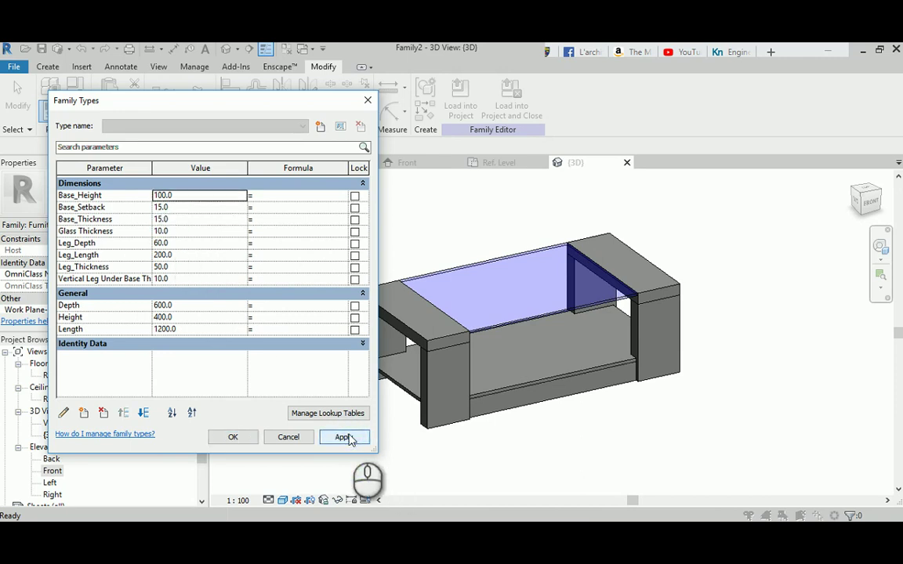
{"action": "left_click", "coordinate": [180, 245]}
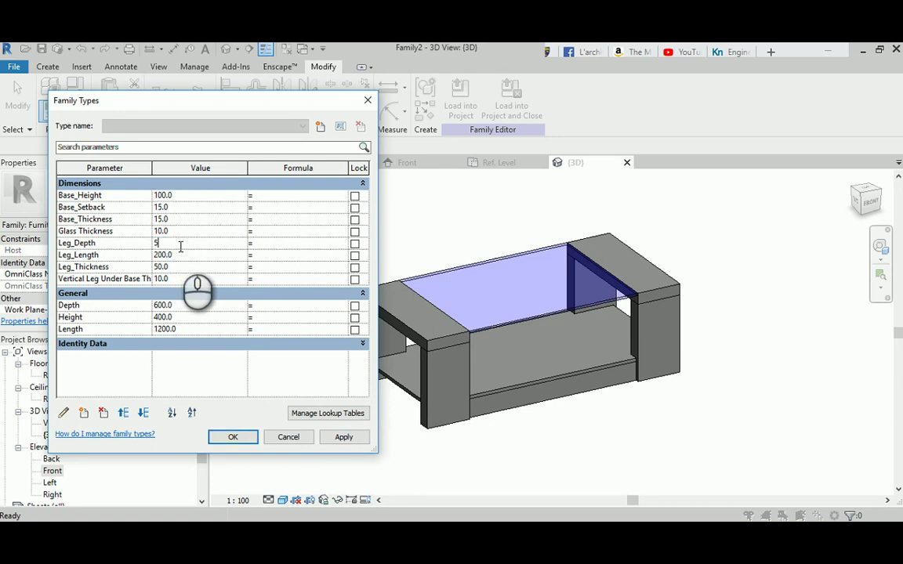
{"action": "left_click", "coordinate": [337, 442]}
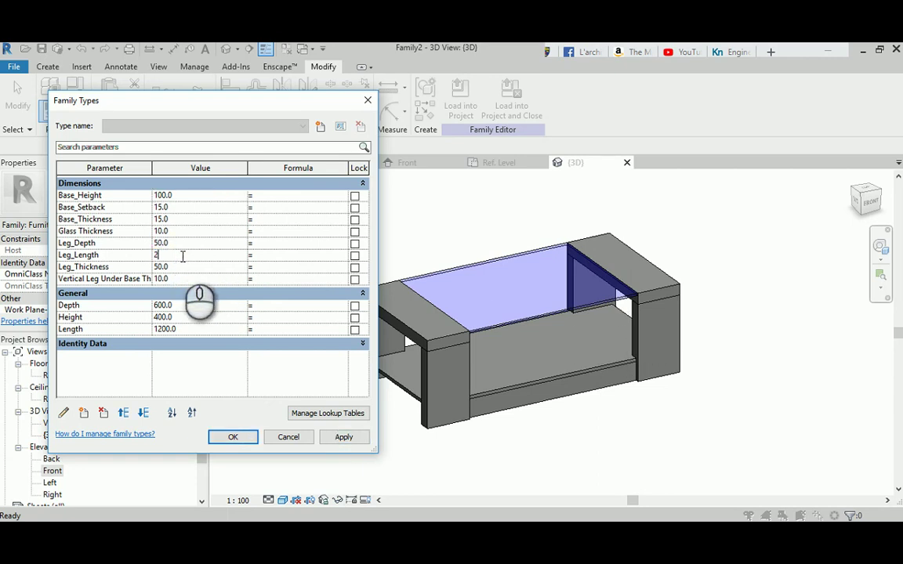
Test the family with a Leg_Length of 250 and return the parameter to 200, applying both values.
{"action": "left_click", "coordinate": [182, 254]}
{"action": "type", "text": "250"}
{"action": "left_click", "coordinate": [342, 439]}
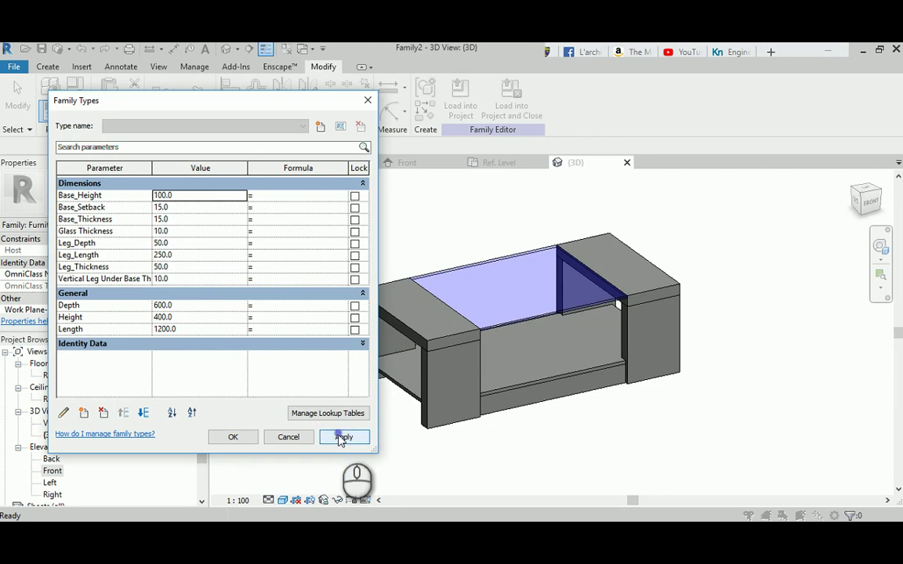
{"action": "left_click", "coordinate": [188, 252]}
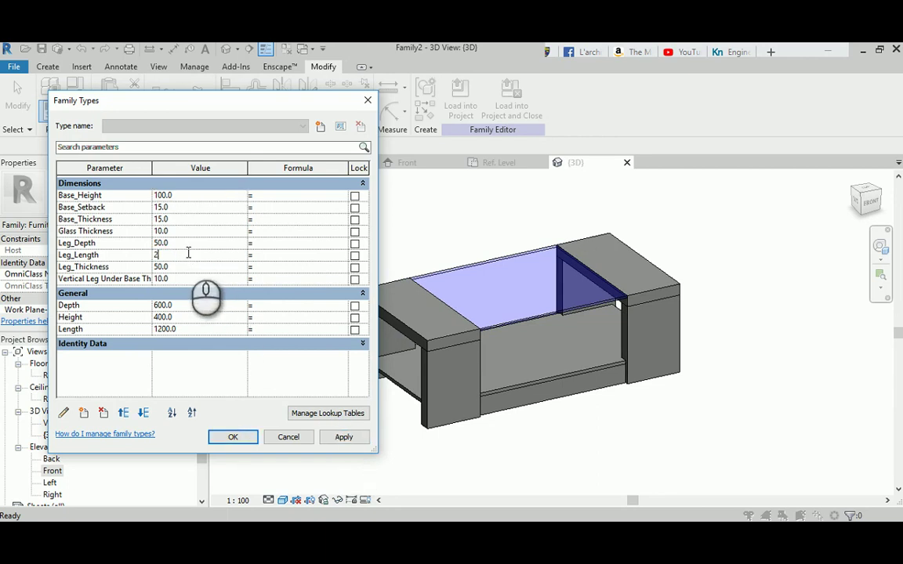
{"action": "type", "text": "200"}
{"action": "left_click", "coordinate": [345, 438]}
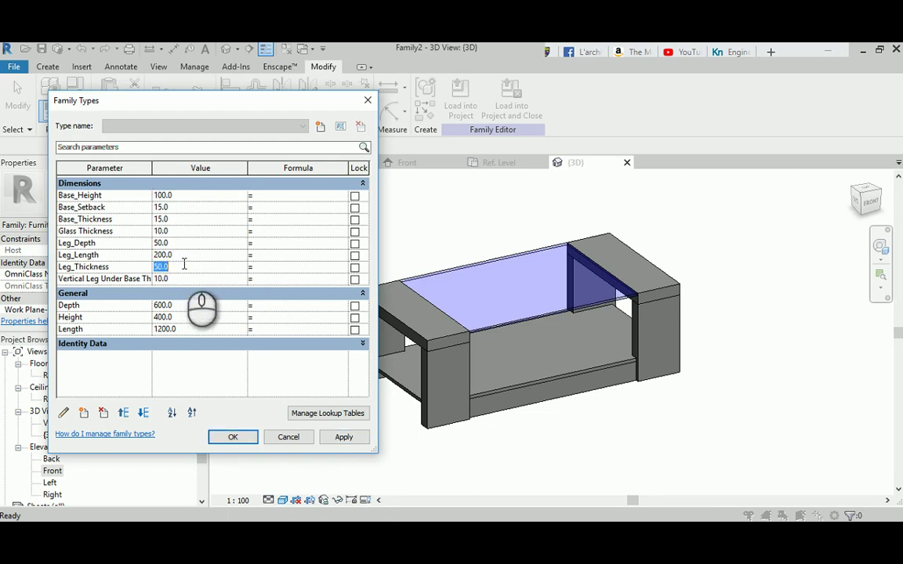
Test the family with a Leg_Thickness of 45, return it to 50, applying both values, and accept the family types.
{"action": "type", "text": "45"}
{"action": "left_click", "coordinate": [343, 437]}
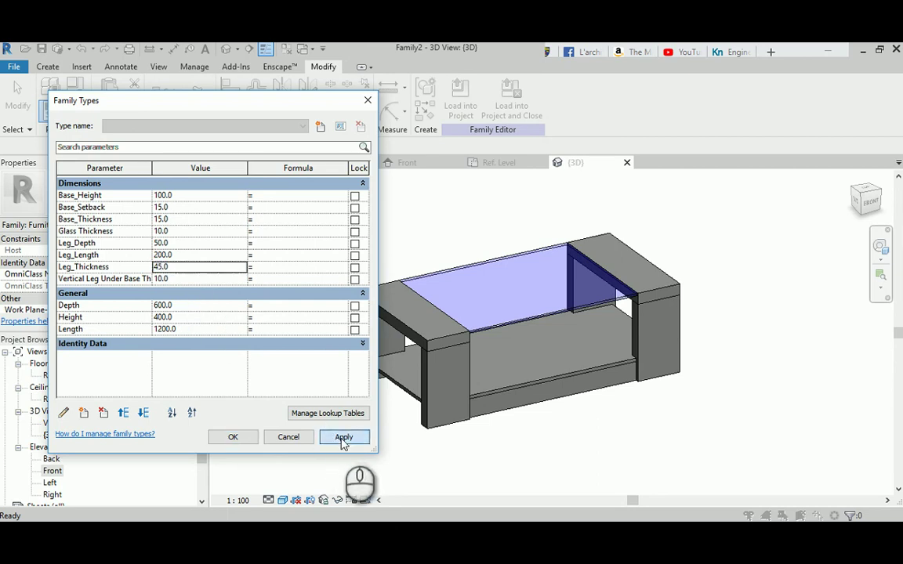
{"action": "left_click", "coordinate": [184, 267]}
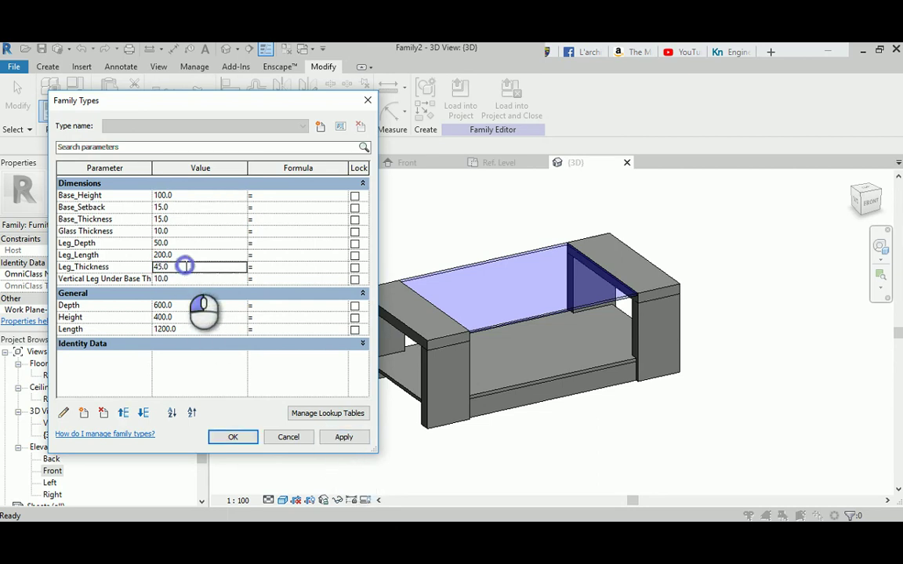
{"action": "type", "text": "50"}
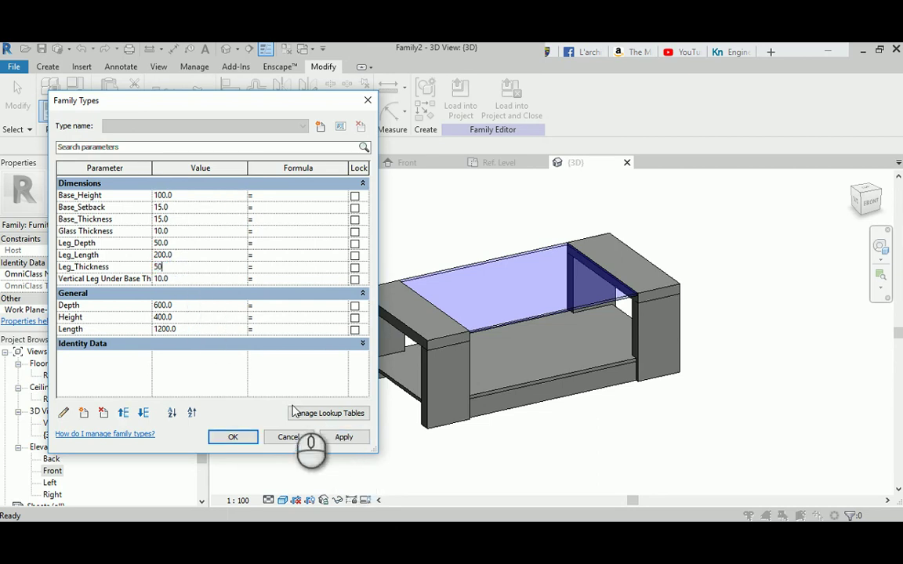
{"action": "left_click", "coordinate": [343, 437]}
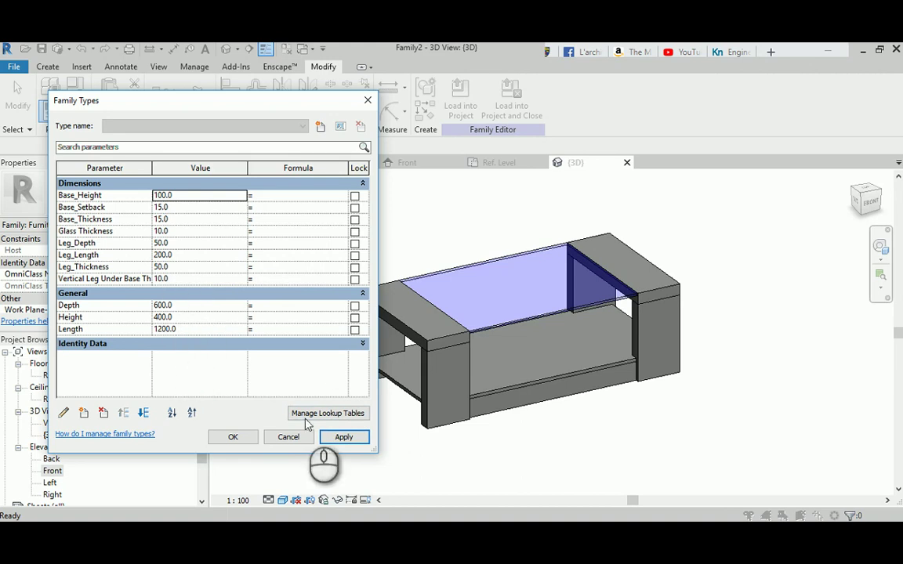
{"action": "left_click", "coordinate": [231, 435]}
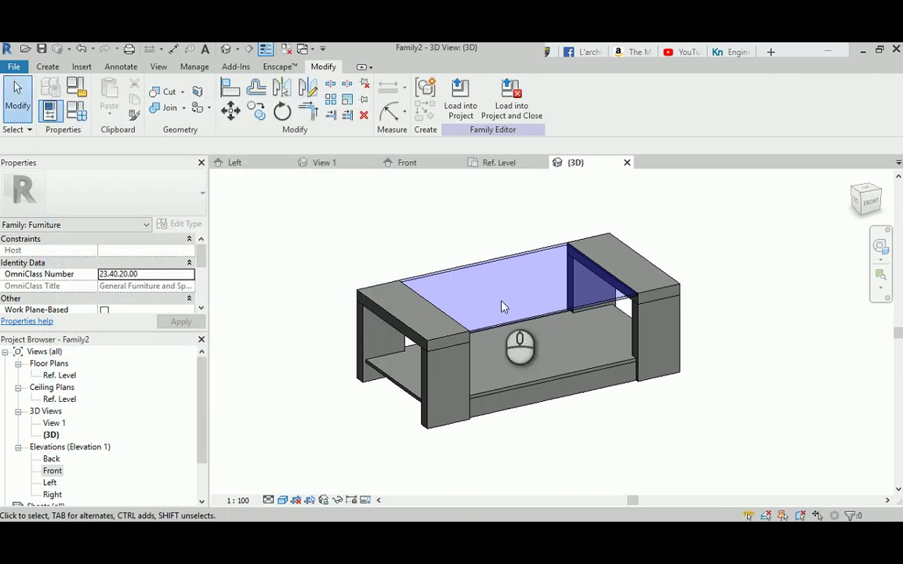
{"action": "middle_click_drag", "start_coordinate": [509, 286], "coordinate": [472, 362], "text": "shift"}
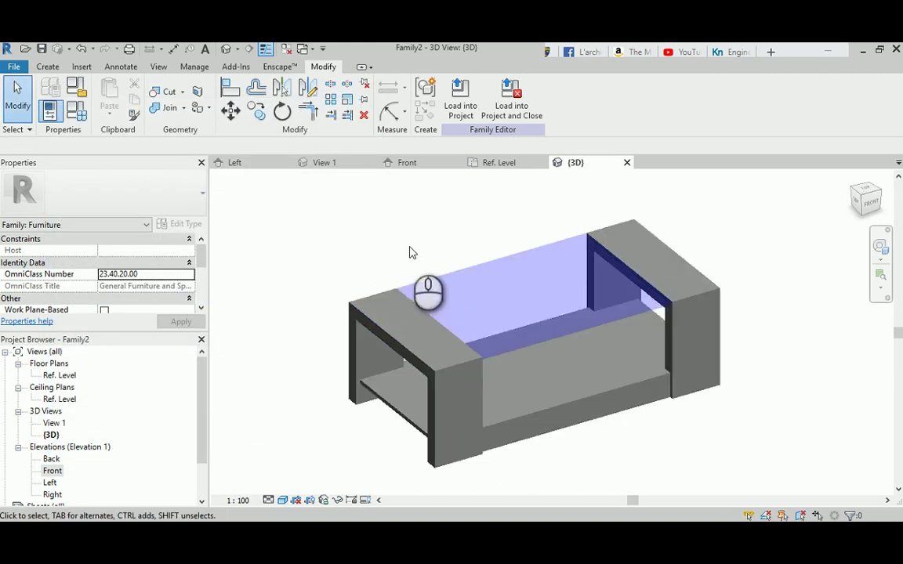
Start saving the family under a new name and browse to D:, Revit Families - Tables, Rectangle Table 02.
{"action": "left_click", "coordinate": [14, 67]}
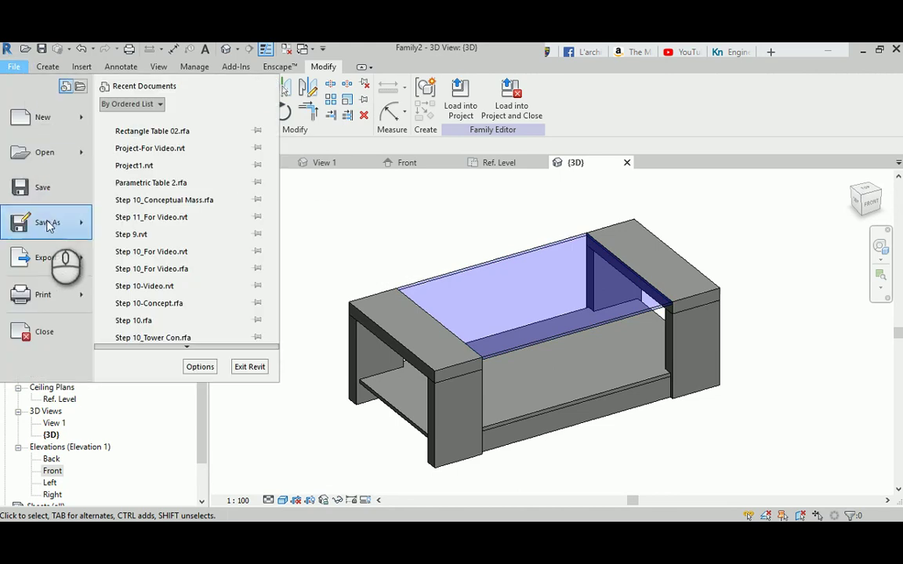
{"action": "mouse_move", "coordinate": [47, 222]}
{"action": "left_click", "coordinate": [166, 196]}
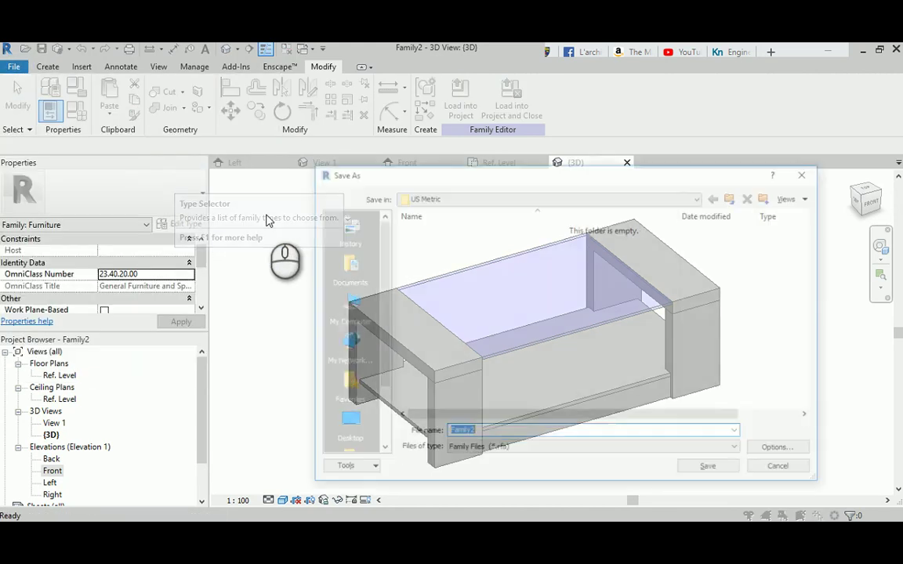
{"action": "left_click", "coordinate": [347, 423]}
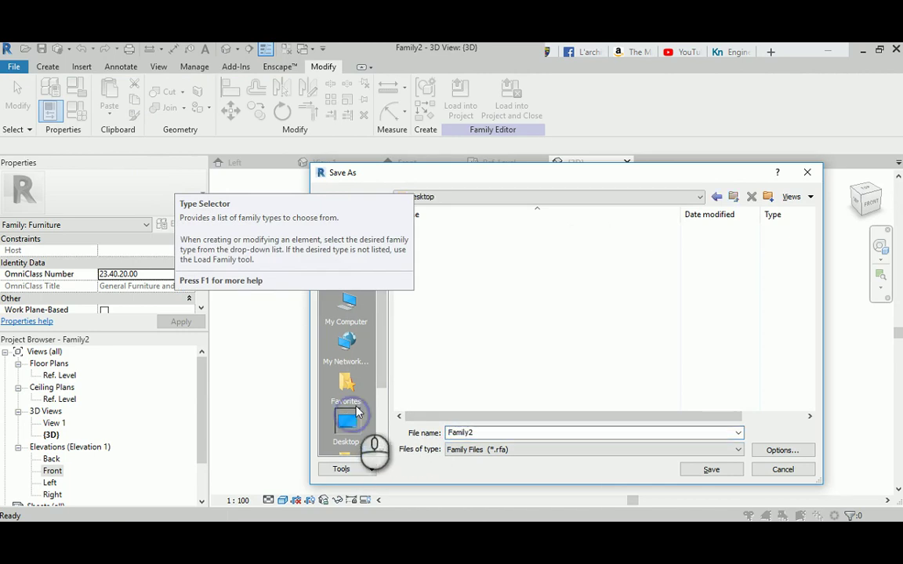
{"action": "double_click", "coordinate": [430, 293]}
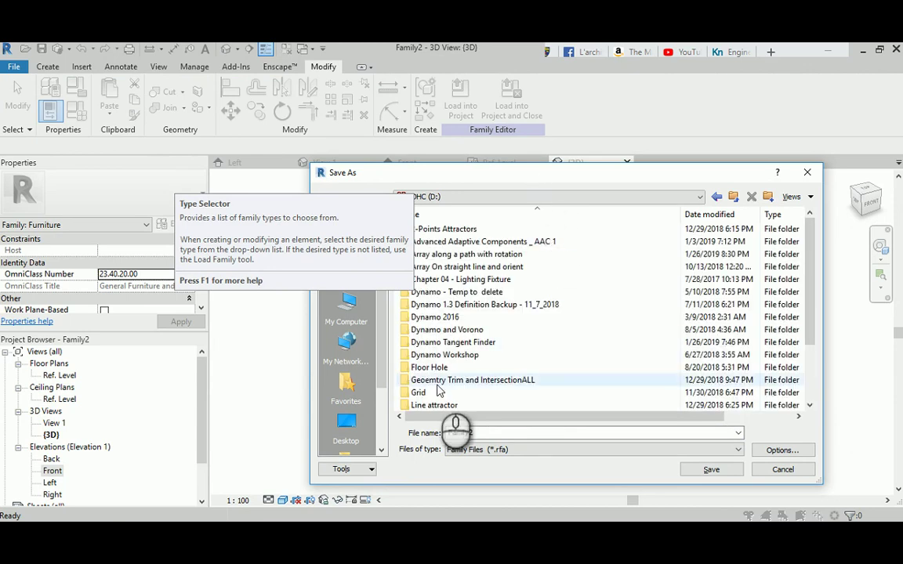
{"action": "scroll", "coordinate": [474, 342], "scroll_direction": "down", "scroll_amount": 1}
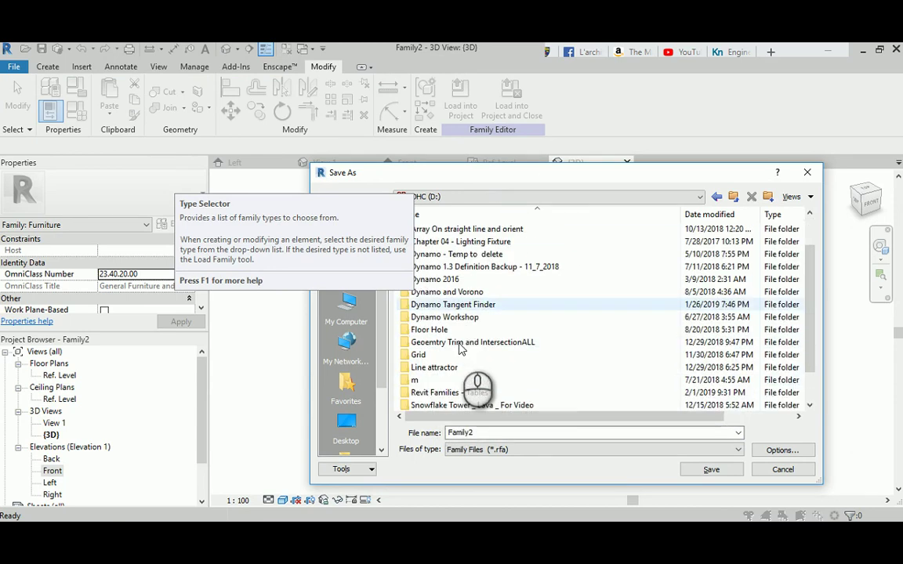
{"action": "double_click", "coordinate": [439, 393]}
{"action": "left_click", "coordinate": [461, 228]}
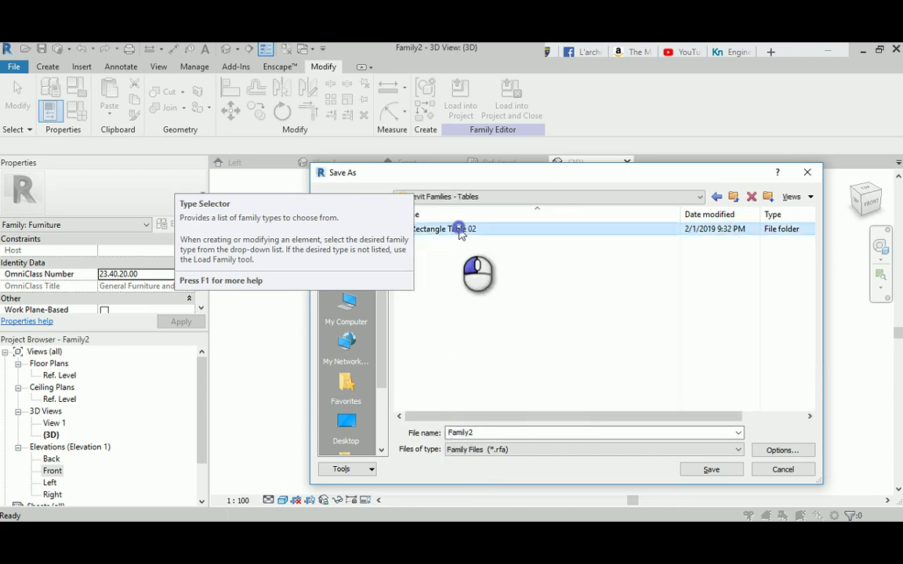
{"action": "double_click", "coordinate": [461, 229]}
{"action": "left_click_drag", "start_coordinate": [390, 173], "coordinate": [465, 138]}
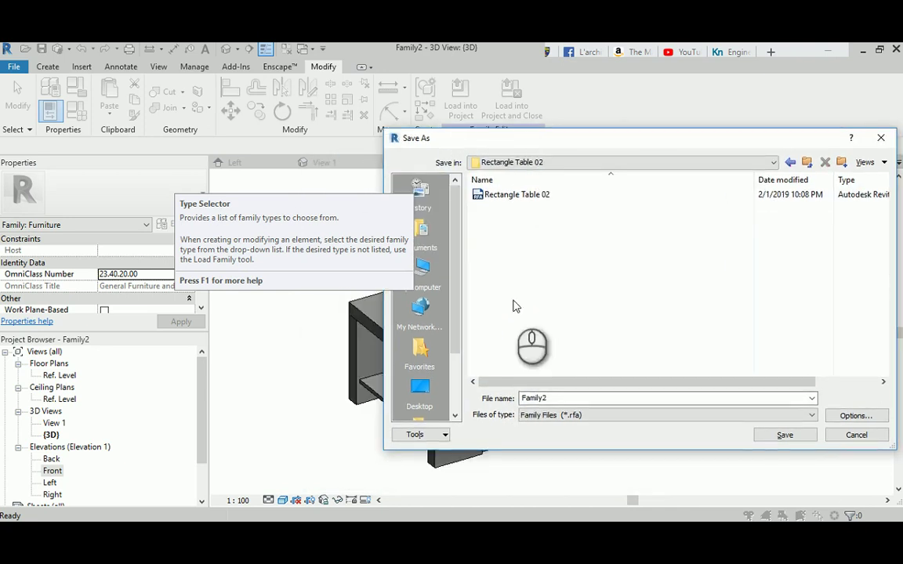
Name the family file Rectangle Table 02_Vid, based on the existing file's name, and save it.
{"action": "left_click", "coordinate": [502, 195]}
{"action": "triple_click", "coordinate": [582, 399]}
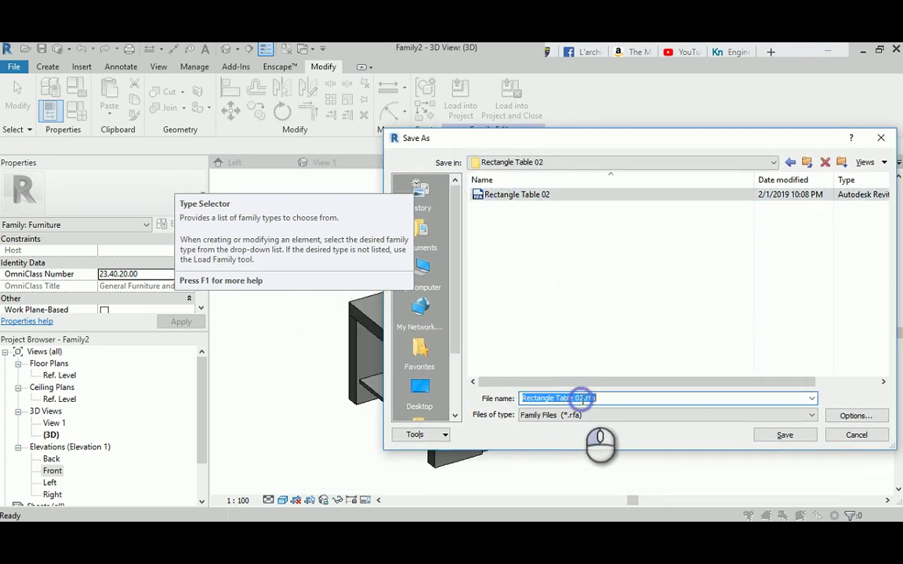
{"action": "left_click", "coordinate": [583, 398]}
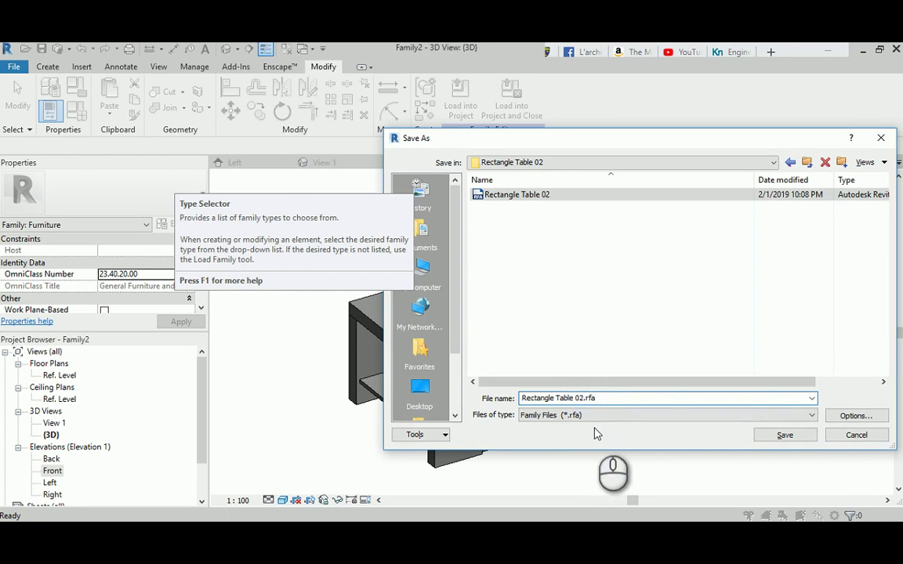
{"action": "left_click", "coordinate": [784, 435]}
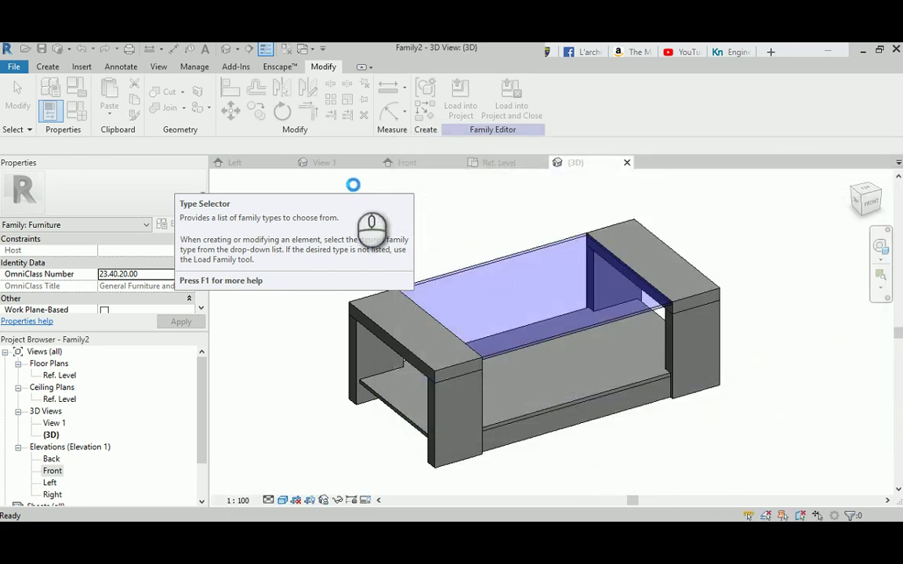
{"action": "middle_click_drag", "start_coordinate": [354, 189], "coordinate": [407, 194]}
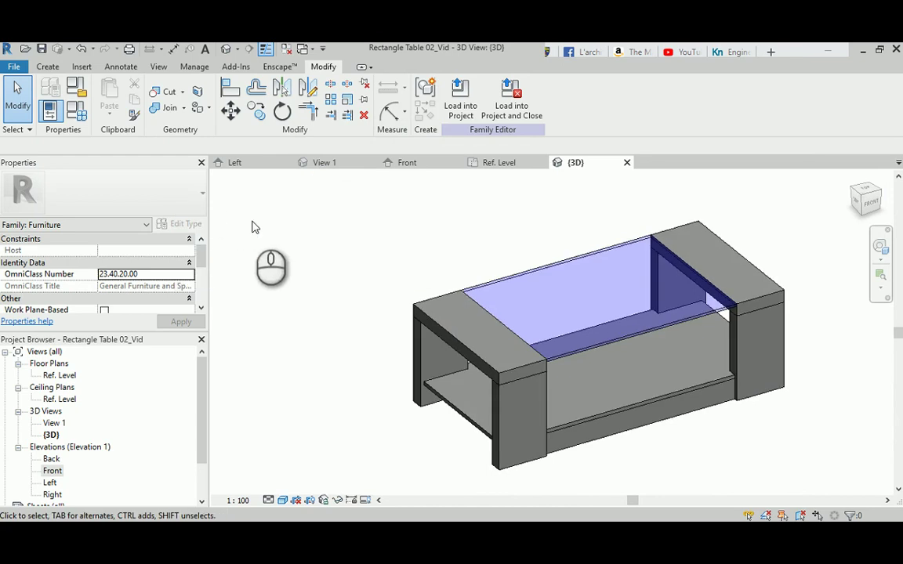
{"action": "middle_click_drag", "start_coordinate": [477, 267], "coordinate": [356, 262]}
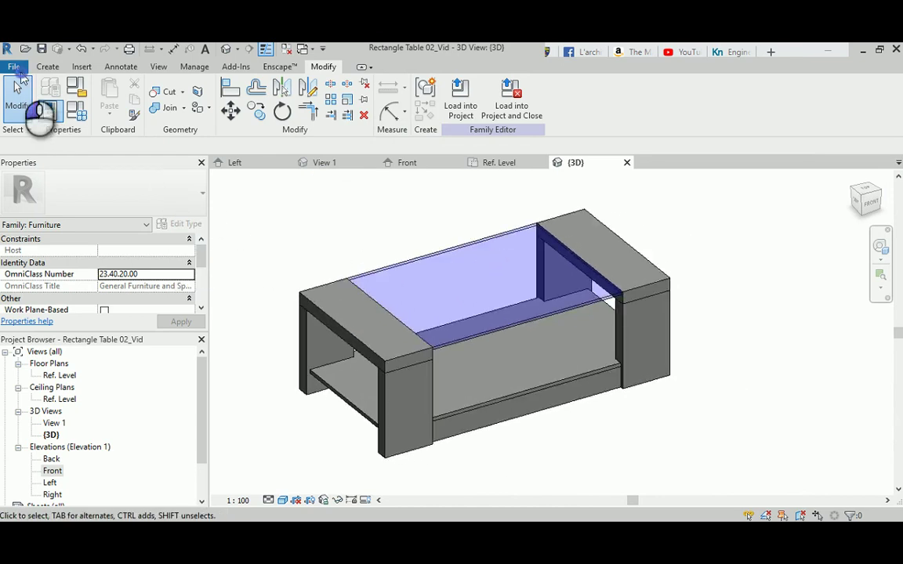
Create a new project from the DefaultMetric template in the US Metric folder.
{"action": "left_click", "coordinate": [15, 68]}
{"action": "mouse_move", "coordinate": [76, 117]}
{"action": "left_click", "coordinate": [215, 127]}
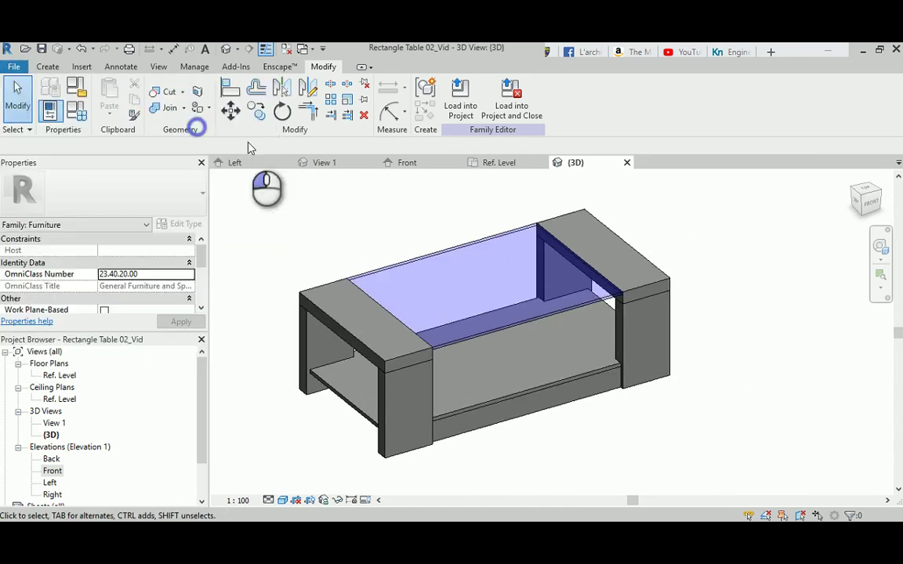
{"action": "left_click", "coordinate": [537, 260]}
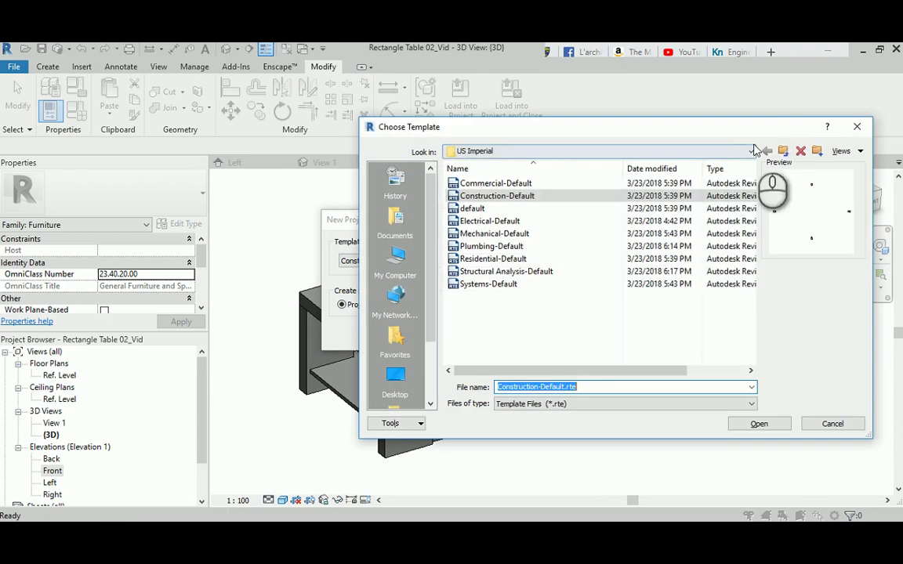
{"action": "left_click", "coordinate": [781, 150]}
{"action": "double_click", "coordinate": [482, 208]}
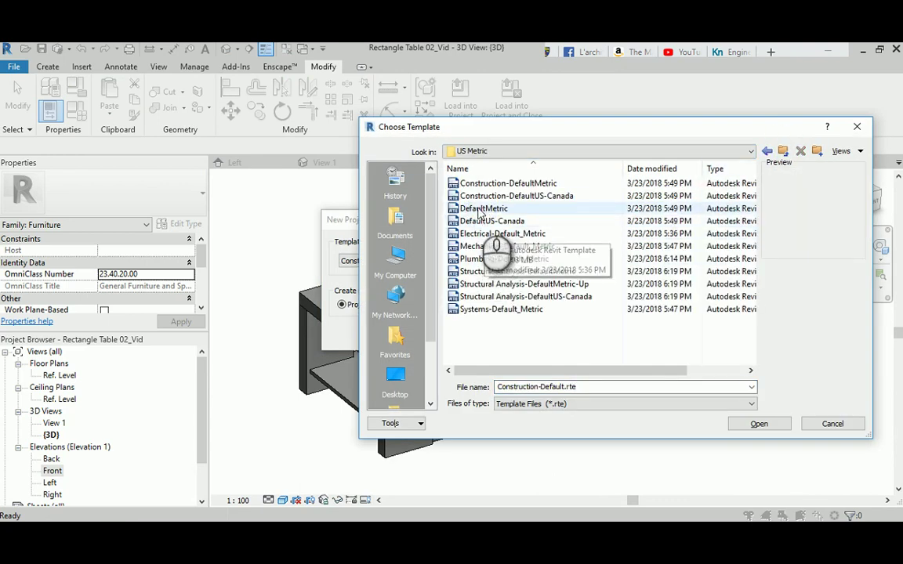
{"action": "double_click", "coordinate": [481, 208]}
{"action": "left_click", "coordinate": [412, 332]}
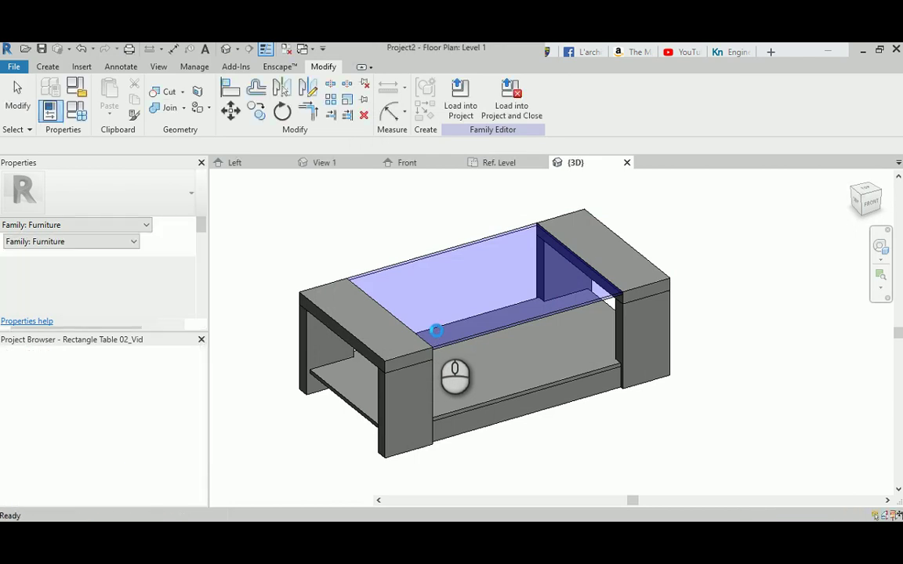
{"action": "middle_click_drag", "start_coordinate": [552, 314], "coordinate": [588, 316]}
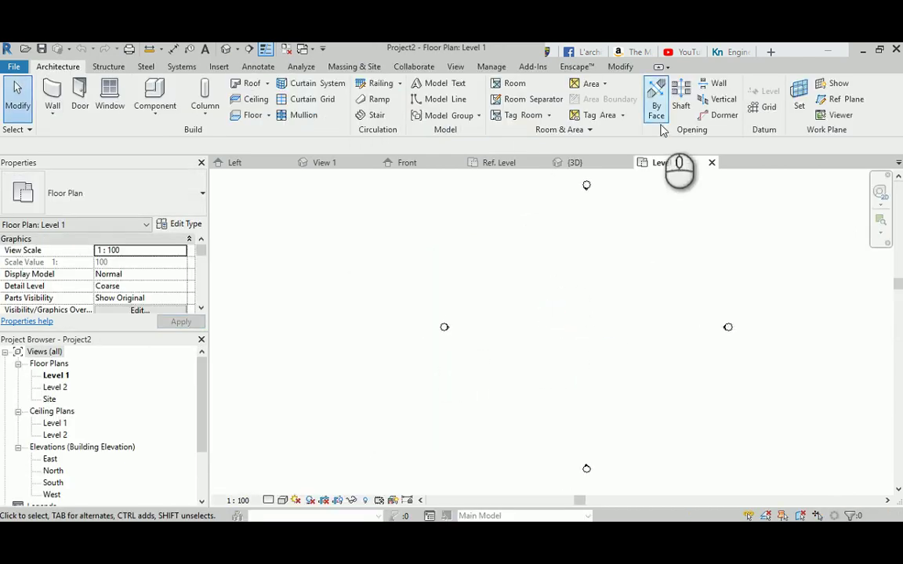
Load the table family into the new project and place one instance on the Level 1 floor plan.
{"action": "left_click", "coordinate": [581, 164]}
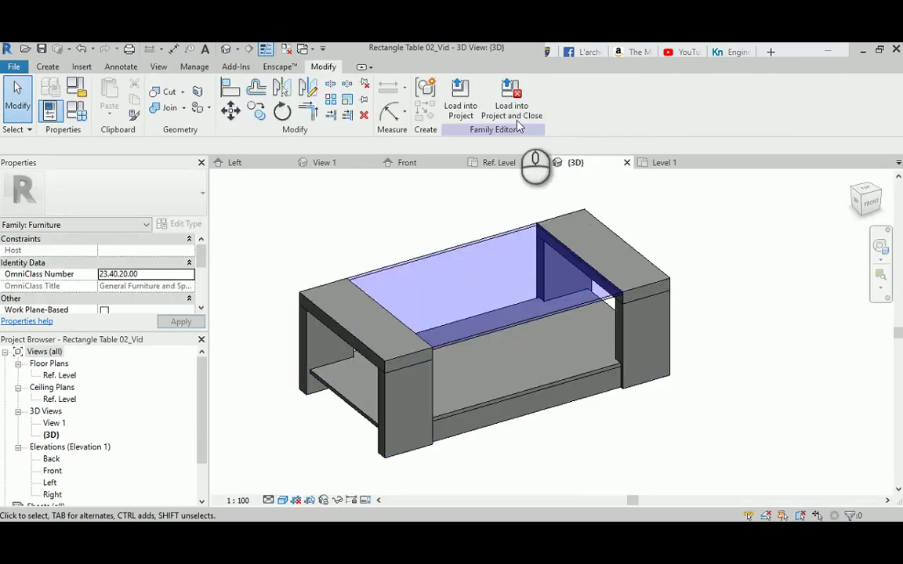
{"action": "left_click", "coordinate": [463, 112]}
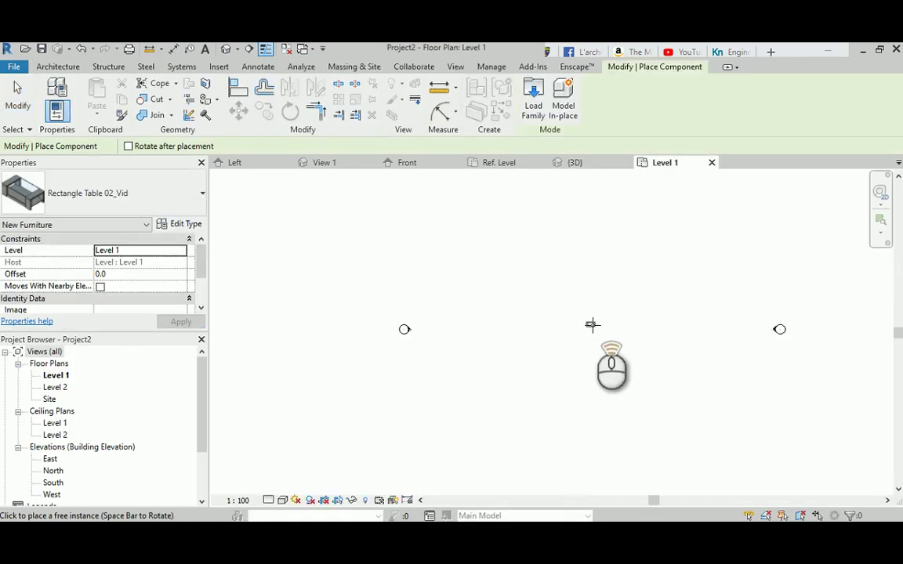
{"action": "scroll", "coordinate": [589, 322], "scroll_direction": "up", "scroll_amount": 5}
{"action": "left_click", "coordinate": [586, 321]}
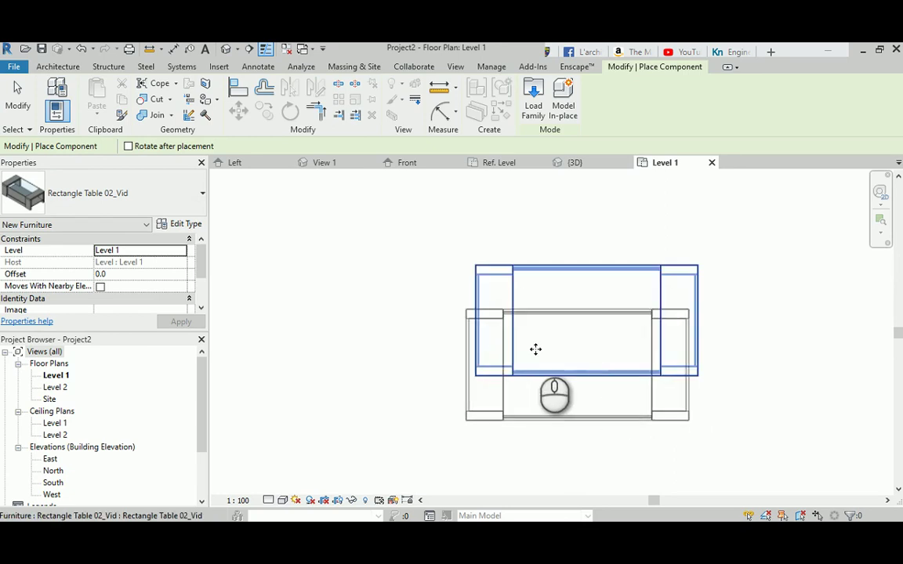
{"action": "left_click", "coordinate": [393, 301]}
{"action": "right_click", "coordinate": [394, 300]}
{"action": "left_click", "coordinate": [417, 308]}
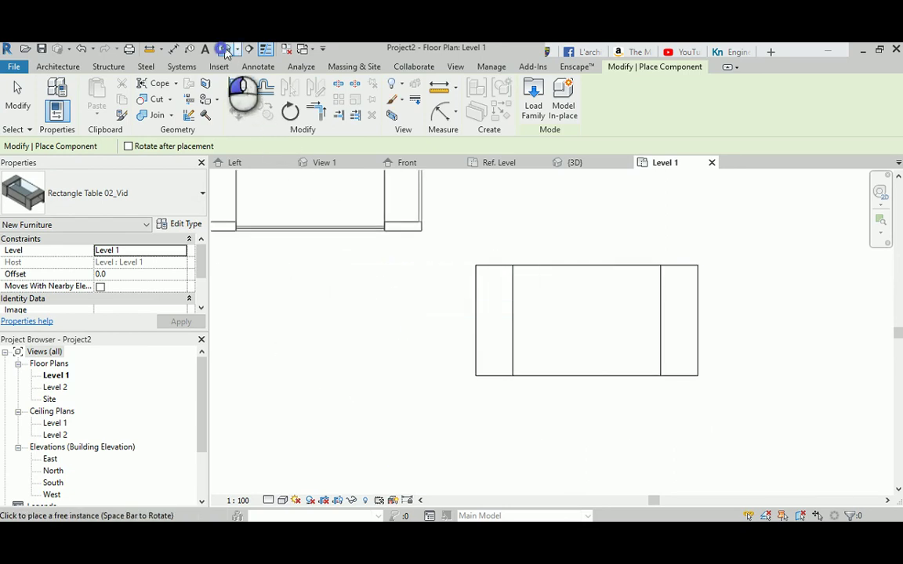
Show the placed table in the project's 3D view with the Shaded visual style and shadows turned on.
{"action": "scroll", "coordinate": [561, 340], "scroll_direction": "up", "scroll_amount": 6}
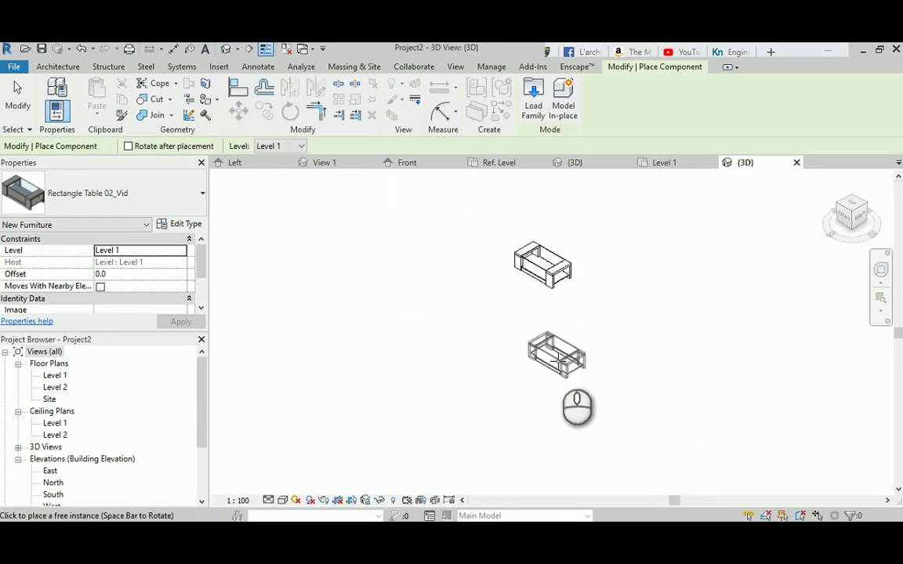
{"action": "scroll", "coordinate": [564, 258], "scroll_direction": "up", "scroll_amount": 3}
{"action": "scroll", "coordinate": [501, 258], "scroll_direction": "down", "scroll_amount": 5}
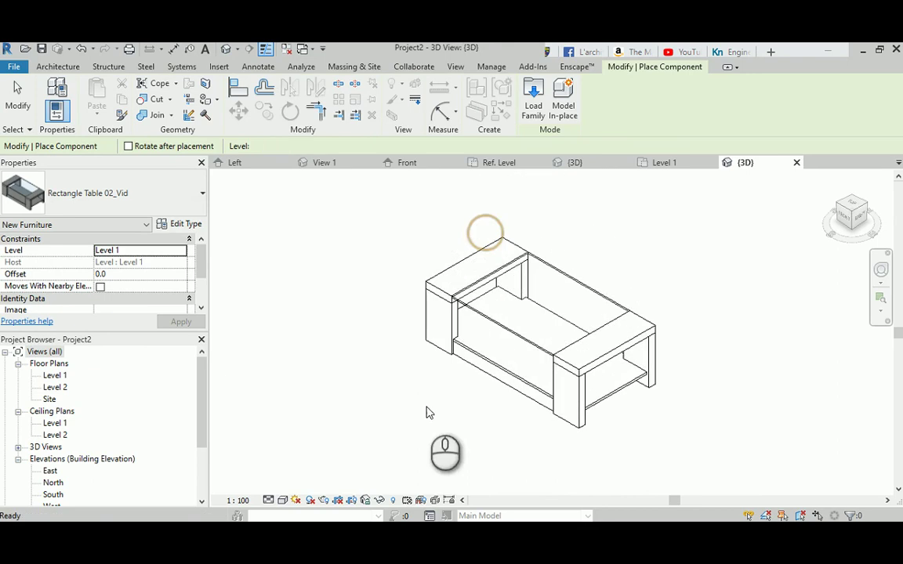
{"action": "key", "text": "Escape"}
{"action": "left_click", "coordinate": [287, 502]}
{"action": "left_click", "coordinate": [298, 446]}
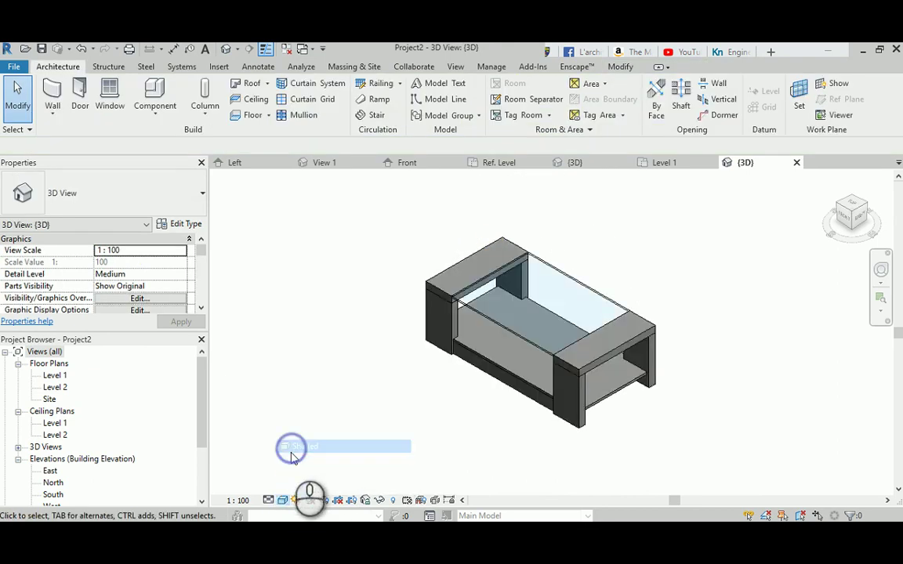
{"action": "middle_click_drag", "start_coordinate": [429, 417], "coordinate": [590, 391], "text": "shift"}
{"action": "scroll", "coordinate": [518, 311], "scroll_direction": "up", "scroll_amount": 5}
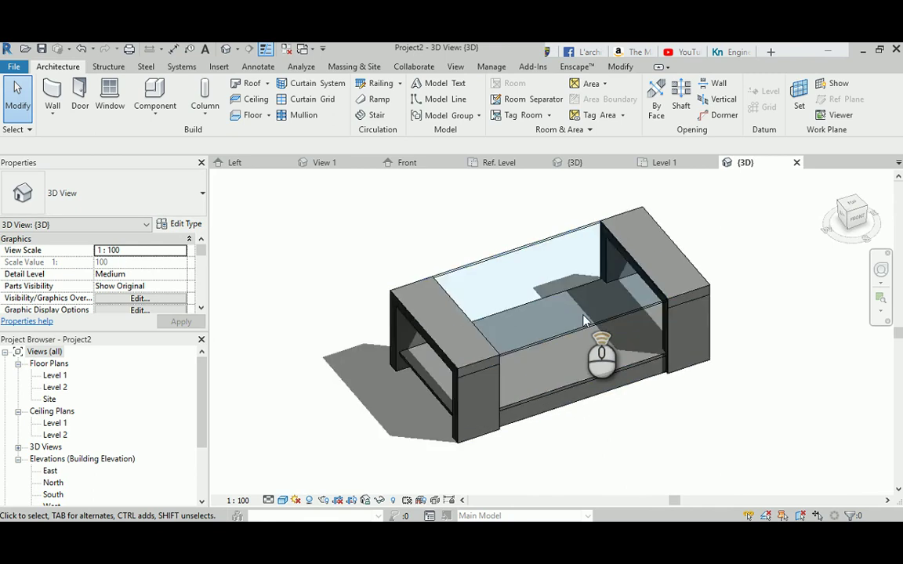
{"action": "middle_click_drag", "start_coordinate": [560, 302], "coordinate": [552, 285], "text": "shift"}
{"action": "scroll", "coordinate": [550, 305], "scroll_direction": "down", "scroll_amount": 1}
{"action": "middle_click_drag", "start_coordinate": [548, 333], "coordinate": [548, 317]}
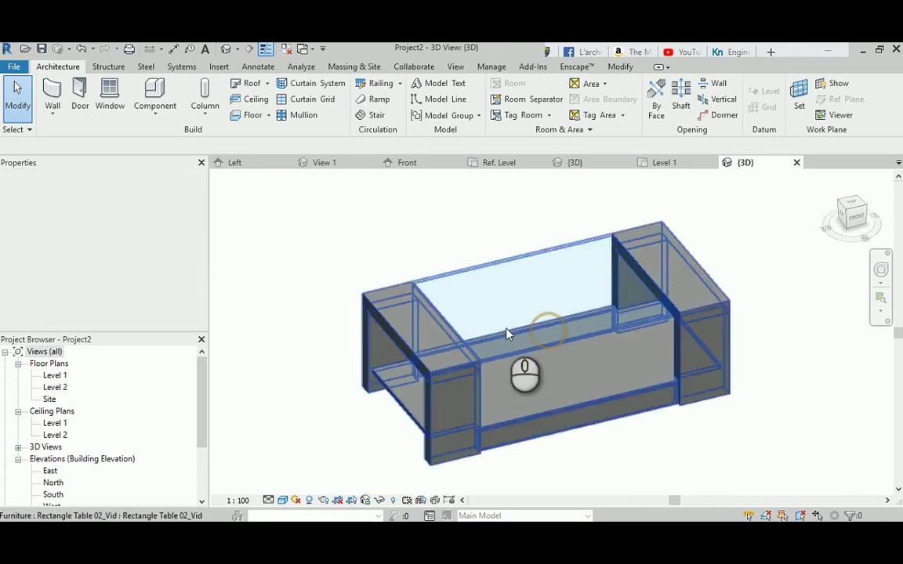
Examine the type parameters of the table placed in the project.
{"action": "left_click", "coordinate": [182, 225]}
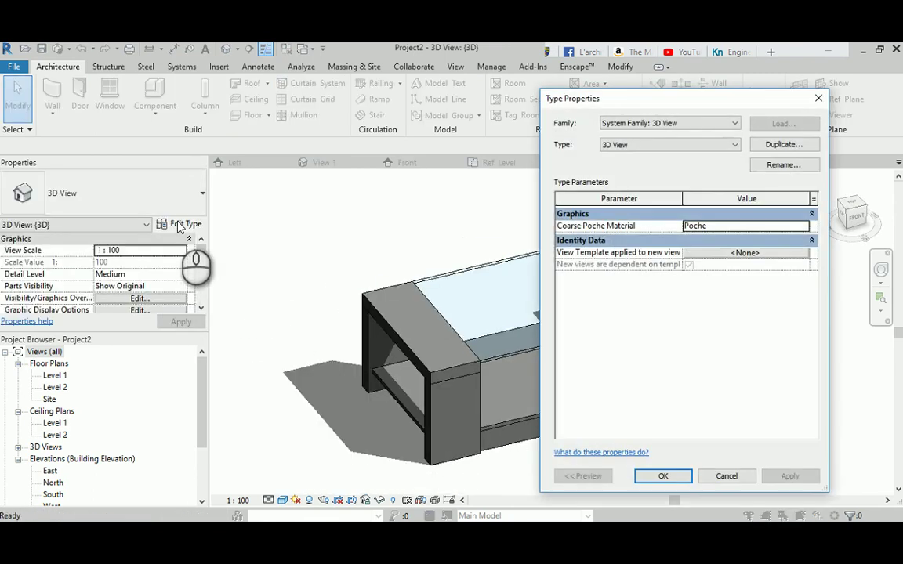
{"action": "left_click", "coordinate": [819, 98]}
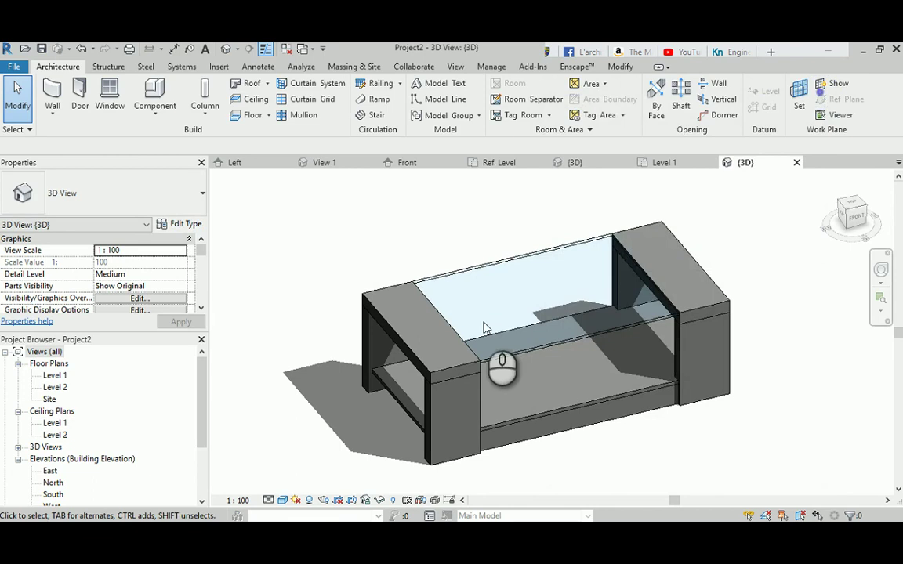
{"action": "left_click", "coordinate": [483, 268]}
{"action": "left_click", "coordinate": [183, 226]}
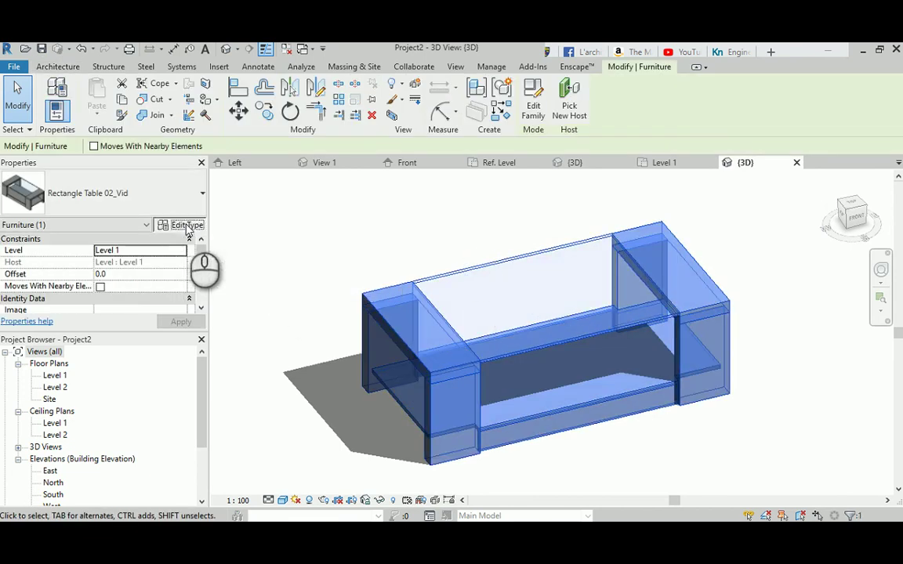
{"action": "left_click_drag", "start_coordinate": [655, 103], "coordinate": [349, 123]}
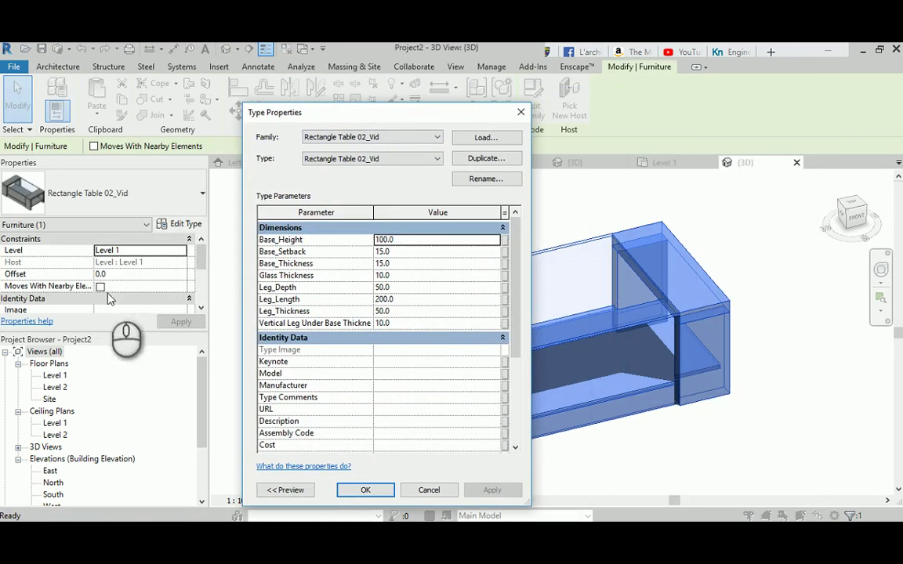
{"action": "left_click", "coordinate": [521, 112]}
Set the placed table type's Base_Height to 90 in the project.
{"action": "left_click", "coordinate": [466, 235]}
{"action": "left_click", "coordinate": [462, 282]}
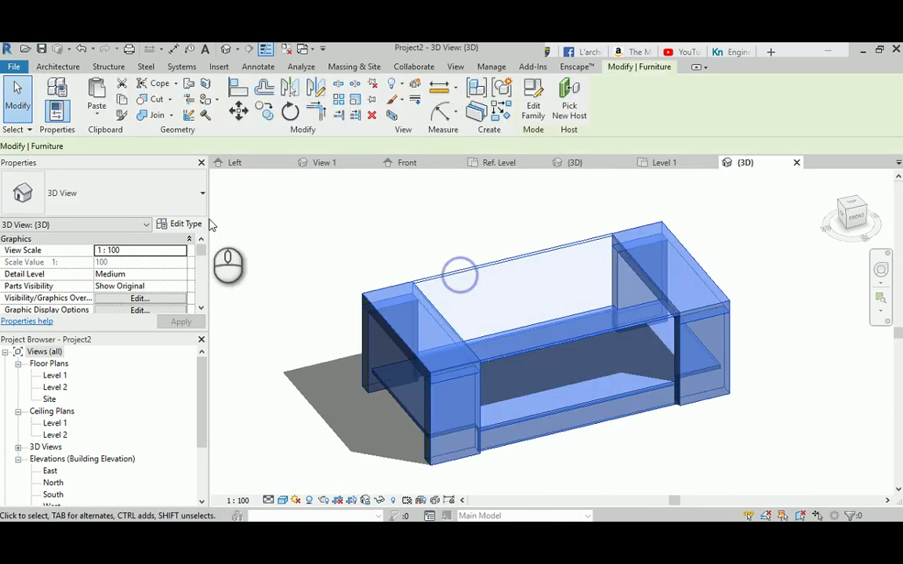
{"action": "left_click", "coordinate": [183, 223]}
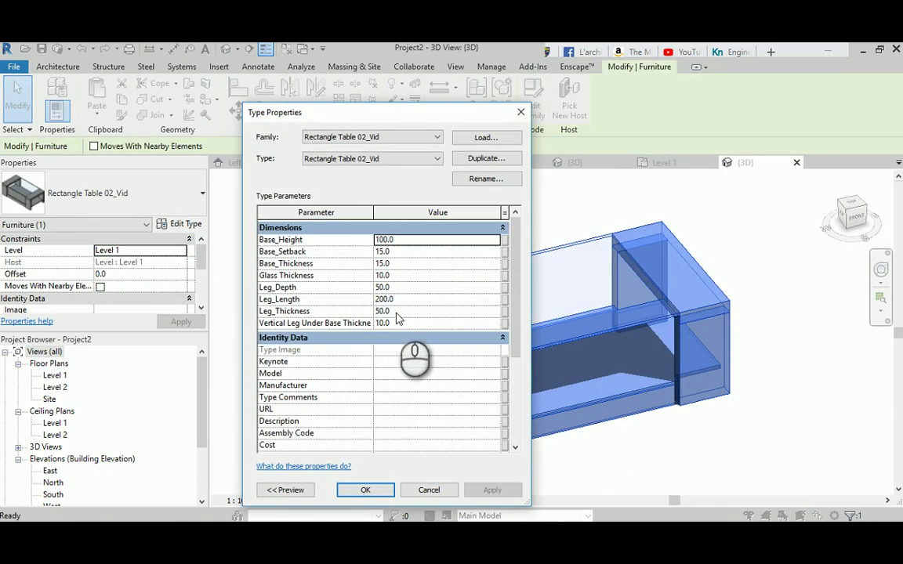
{"action": "left_click", "coordinate": [405, 241]}
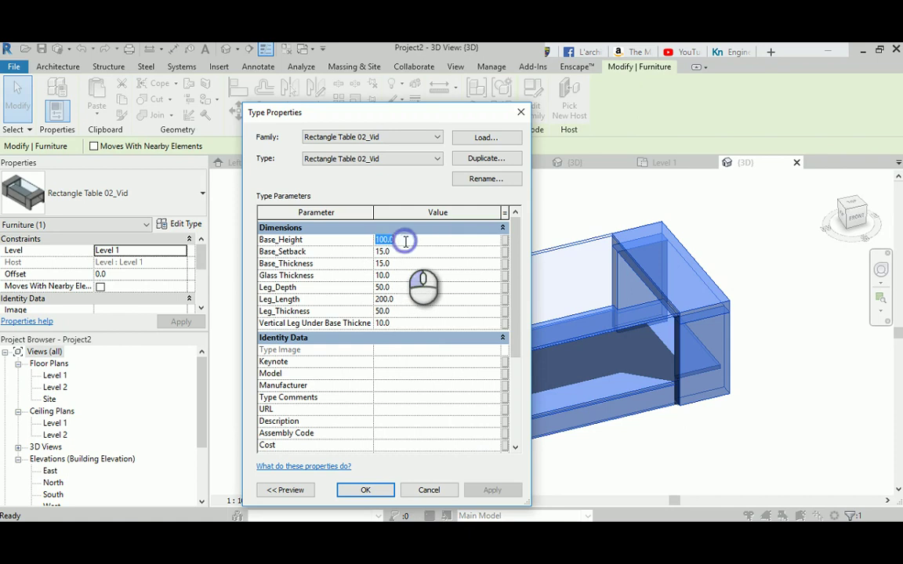
{"action": "type", "text": "90"}
{"action": "left_click", "coordinate": [491, 490]}
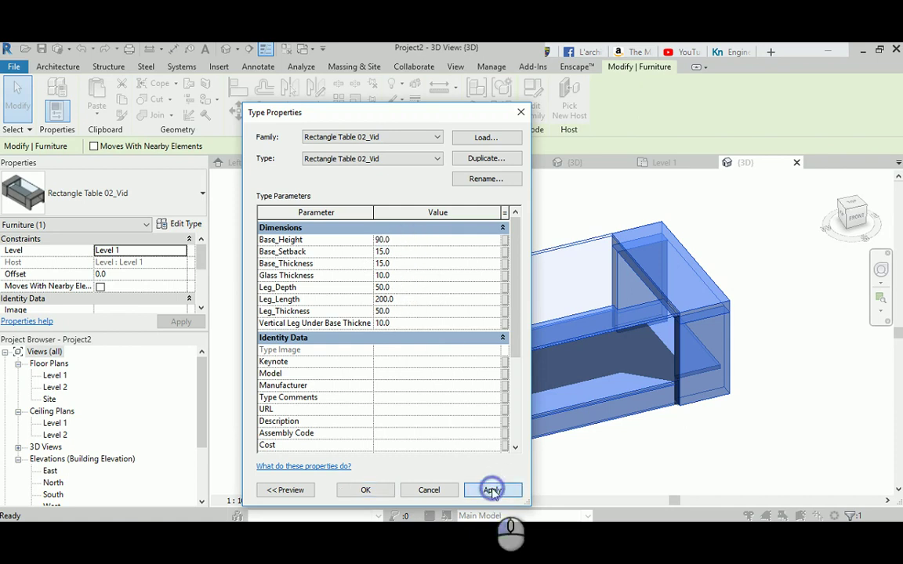
{"action": "left_click", "coordinate": [365, 490]}
{"action": "left_click", "coordinate": [544, 453]}
{"action": "middle_click_drag", "start_coordinate": [544, 453], "coordinate": [678, 176], "text": "shift"}
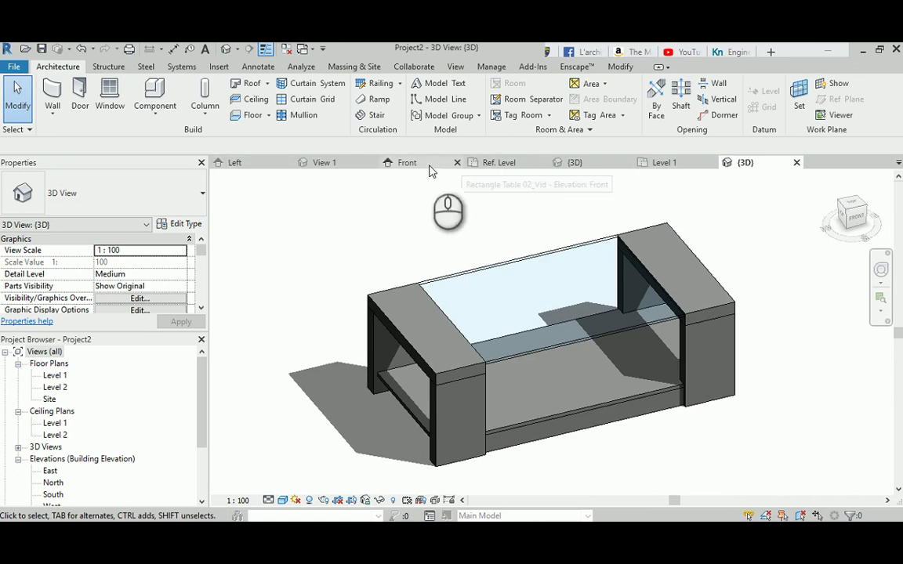
Return to the table family's 3D view and create a family type named 1200x600x400.
{"action": "left_click", "coordinate": [575, 163]}
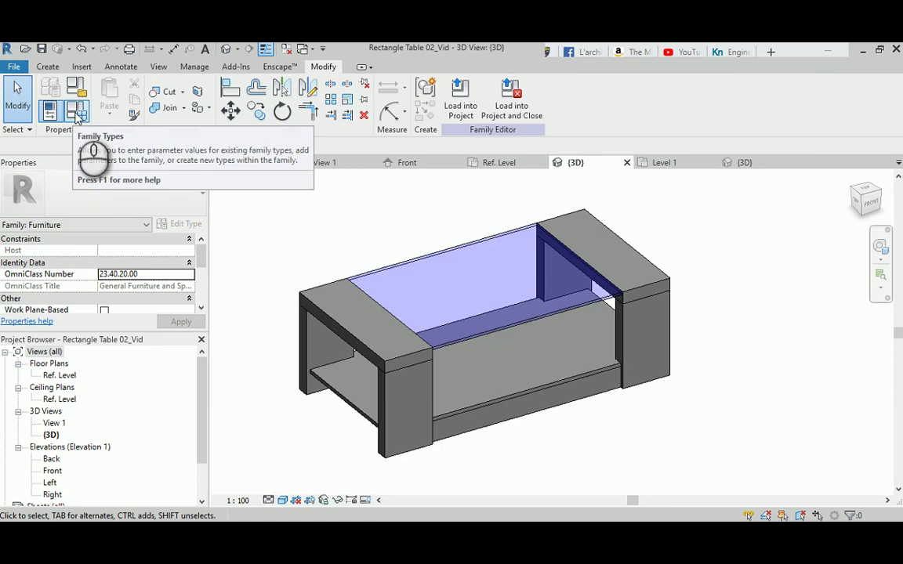
{"action": "left_click", "coordinate": [77, 114]}
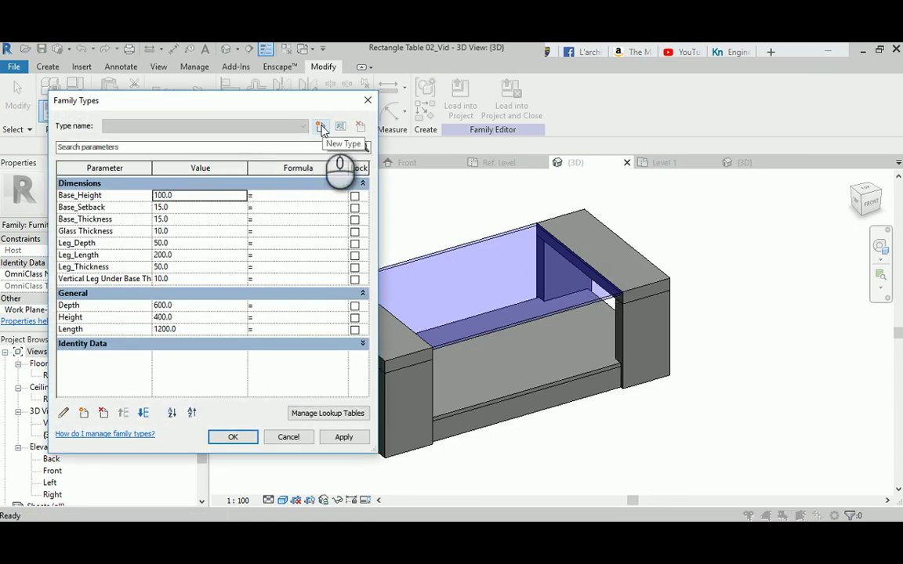
{"action": "left_click", "coordinate": [321, 127]}
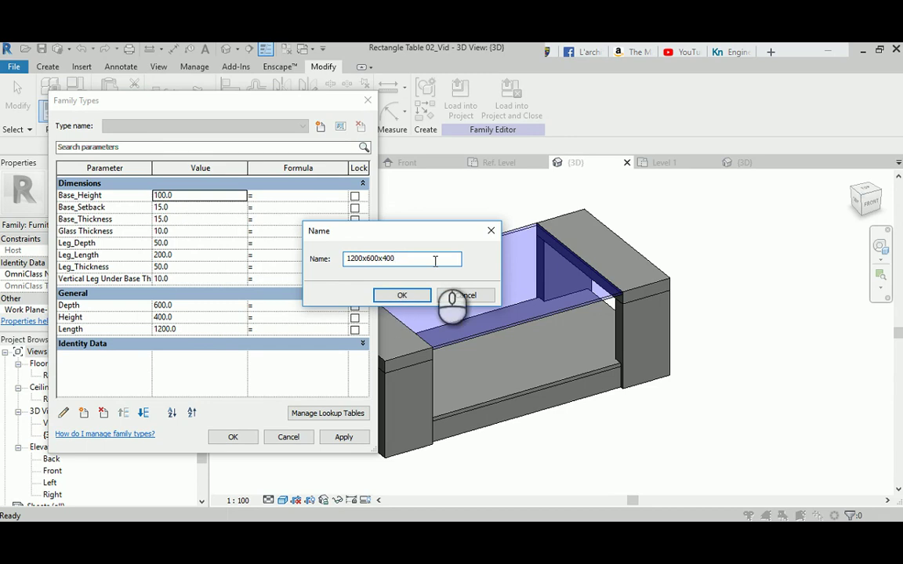
{"action": "left_click", "coordinate": [401, 296]}
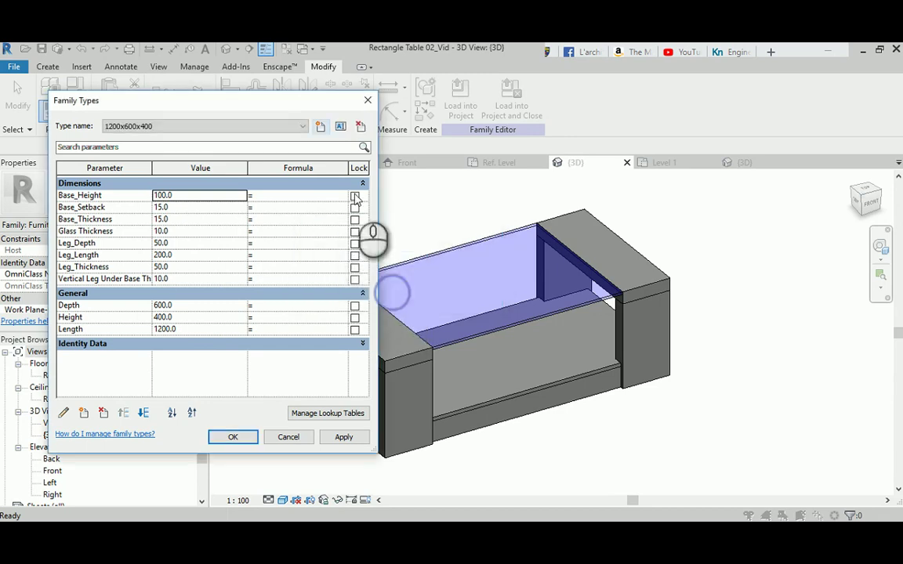
Create a second family type named 400x400x400 and set its Depth and Length to 400.
{"action": "left_click", "coordinate": [322, 128]}
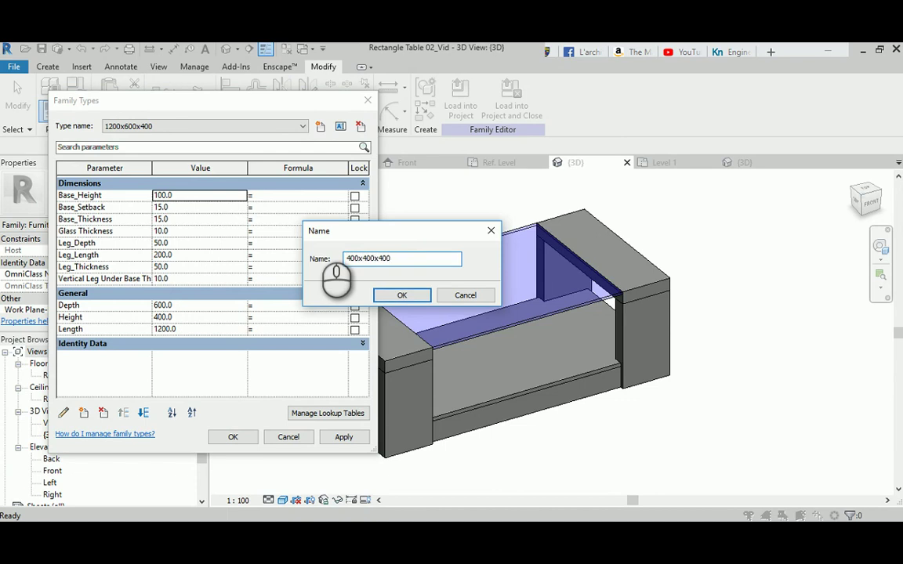
{"action": "left_click", "coordinate": [400, 296]}
{"action": "left_click", "coordinate": [183, 309]}
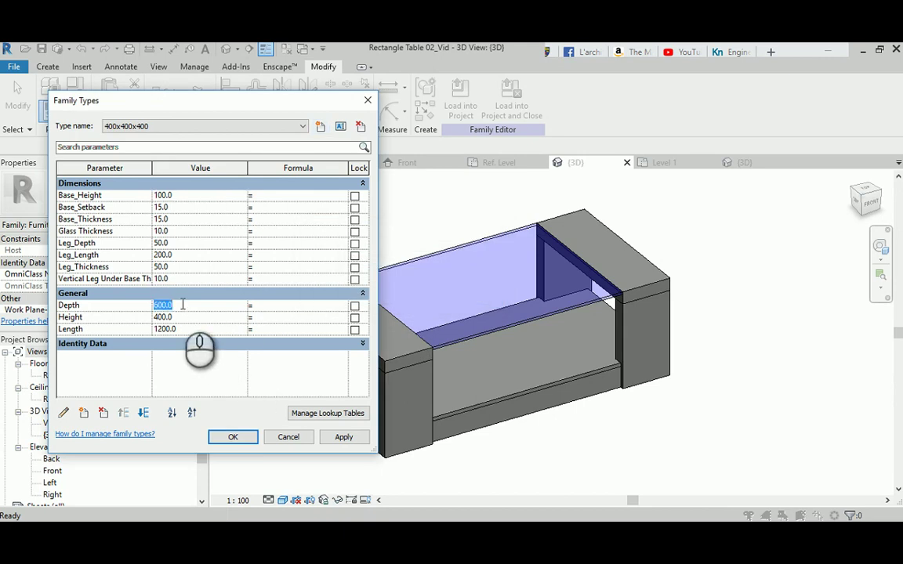
{"action": "left_click", "coordinate": [192, 331]}
{"action": "type", "text": "4"}
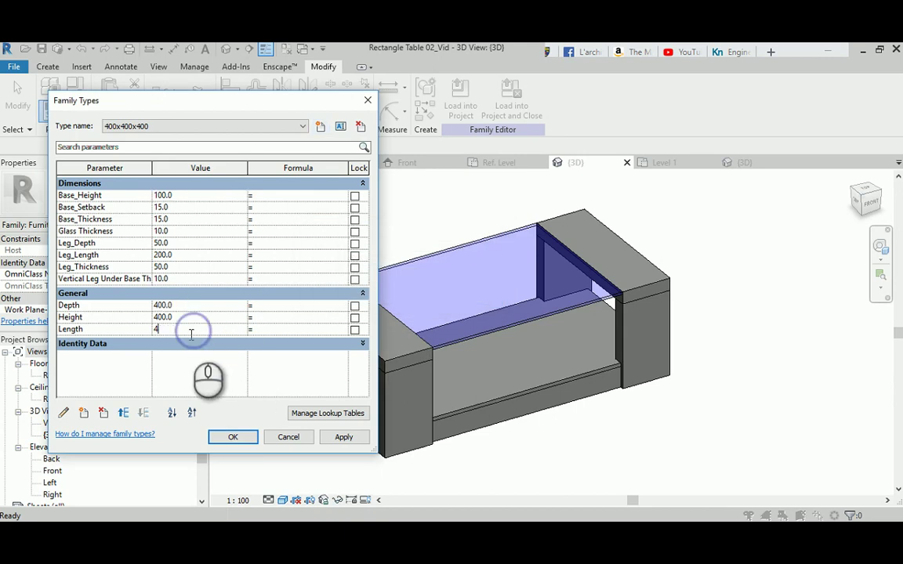
{"action": "type", "text": "00"}
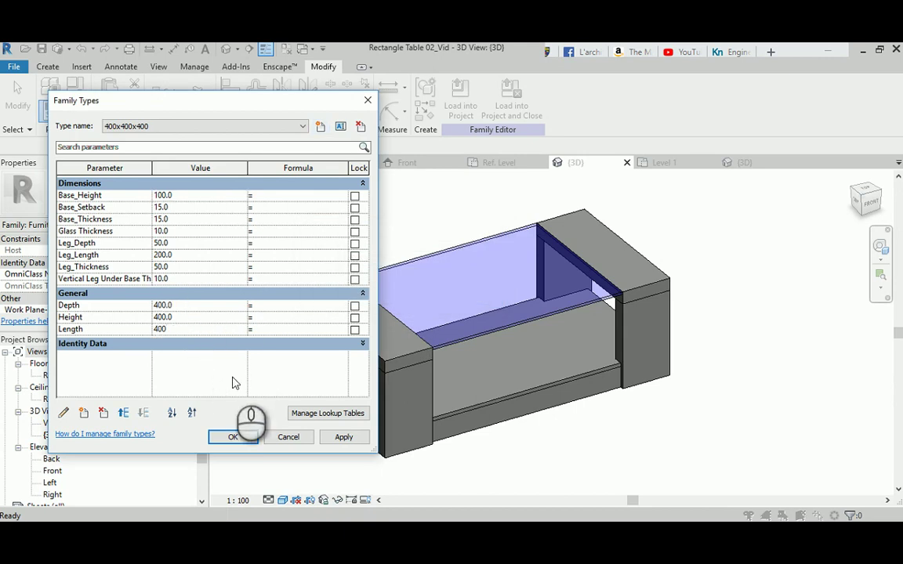
{"action": "left_click", "coordinate": [342, 437]}
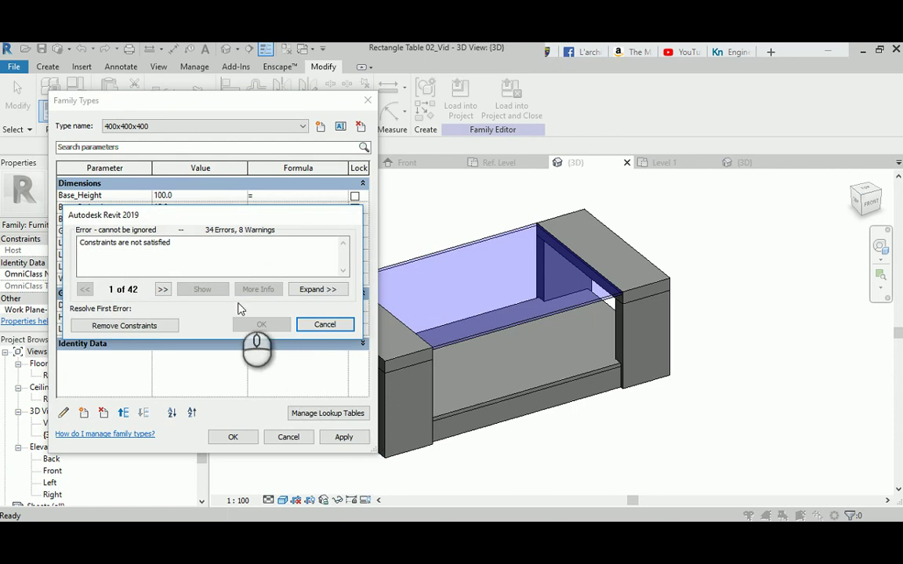
{"action": "left_click", "coordinate": [323, 325]}
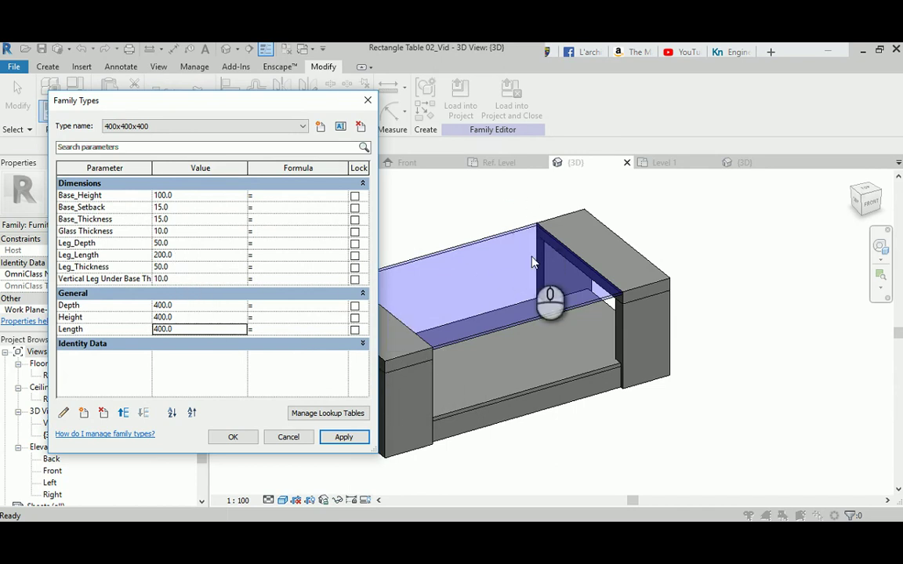
Set the 400x400x400 type's Leg_Length to 100, Leg_Depth to 30 and Leg_Thickness to 30.
{"action": "left_click", "coordinate": [181, 255]}
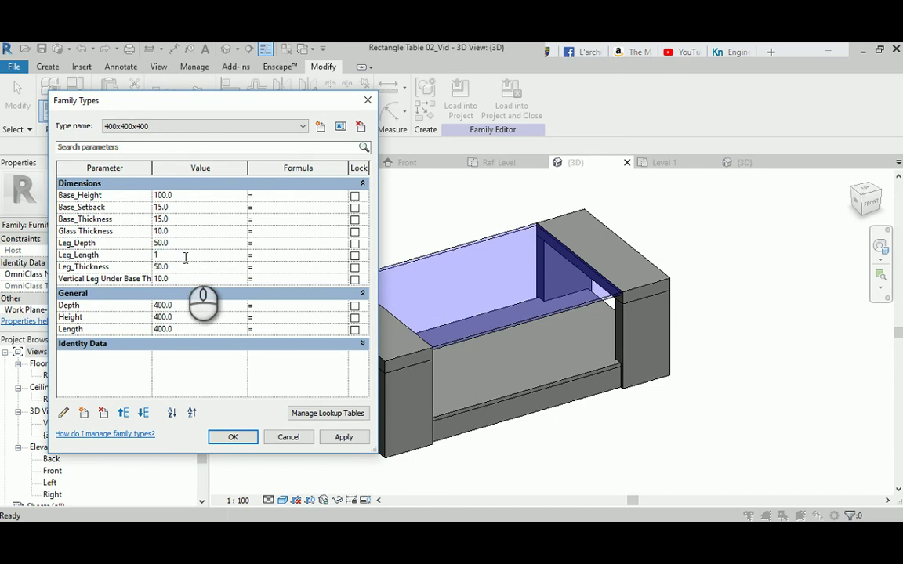
{"action": "type", "text": "100"}
{"action": "left_click", "coordinate": [341, 436]}
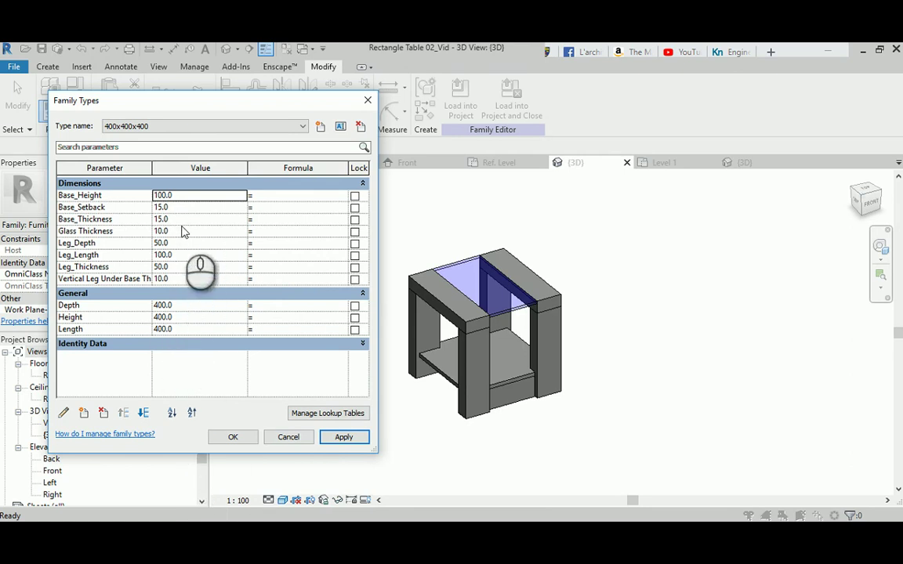
{"action": "left_click", "coordinate": [186, 243]}
{"action": "type", "text": "30"}
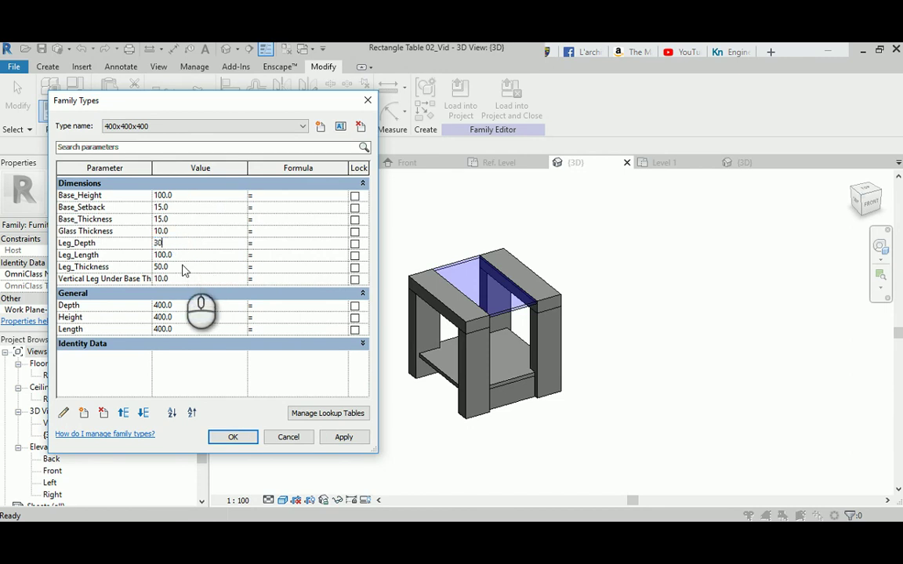
{"action": "left_click", "coordinate": [338, 439]}
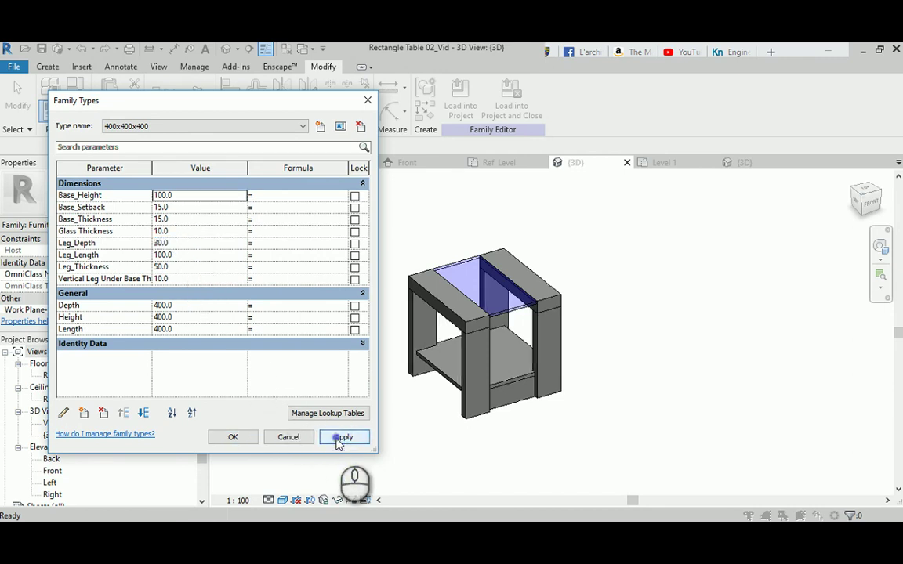
{"action": "left_click", "coordinate": [181, 268]}
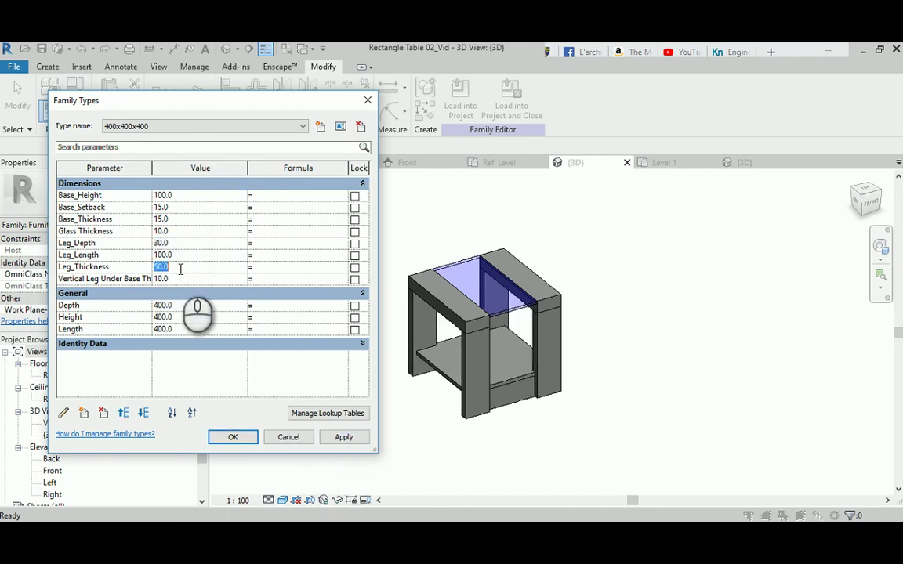
{"action": "type", "text": "30"}
{"action": "left_click", "coordinate": [344, 437]}
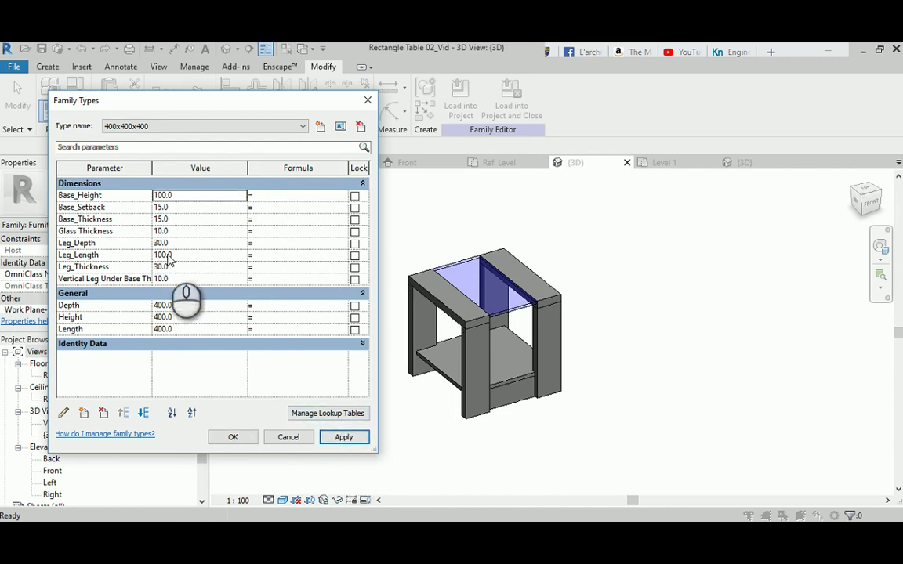
Set the 400x400x400 type's Base_Height to 80, Base_Setback to 10 and Base_Thickness to 10.
{"action": "left_click", "coordinate": [180, 198]}
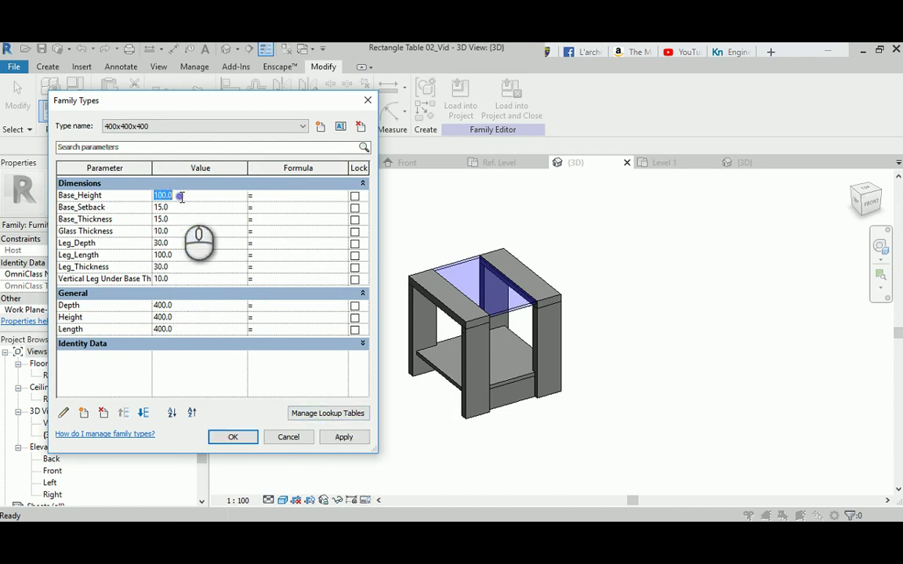
{"action": "type", "text": "80"}
{"action": "left_click", "coordinate": [343, 437]}
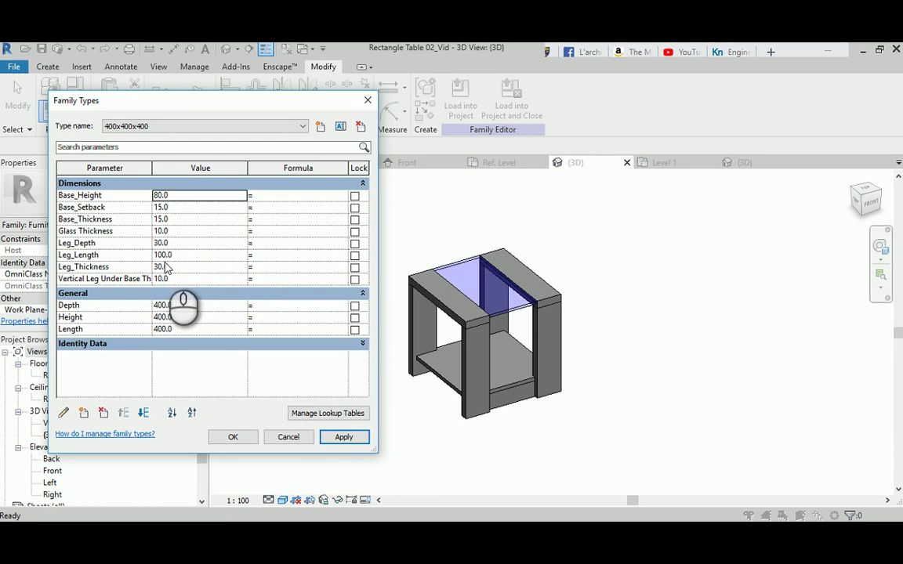
{"action": "left_click", "coordinate": [178, 207]}
{"action": "type", "text": "10"}
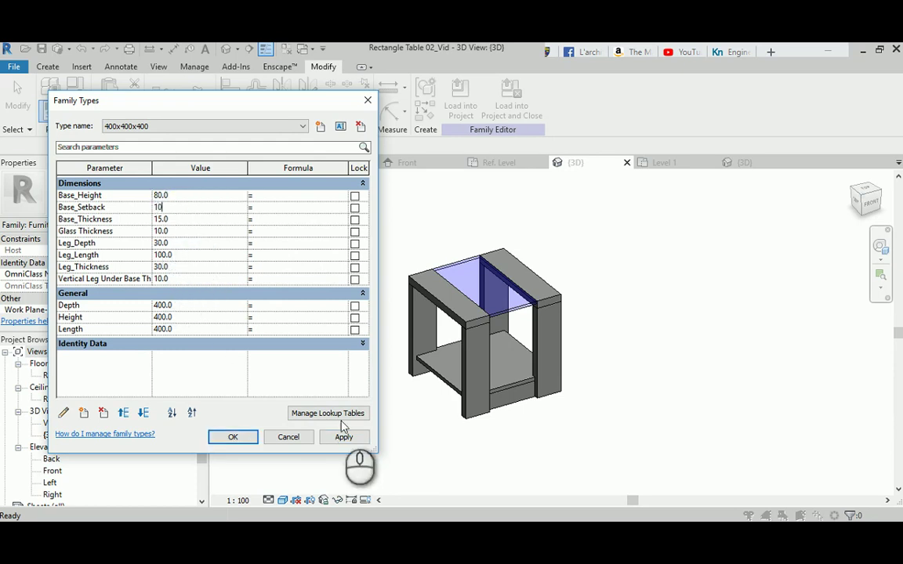
{"action": "left_click", "coordinate": [355, 440]}
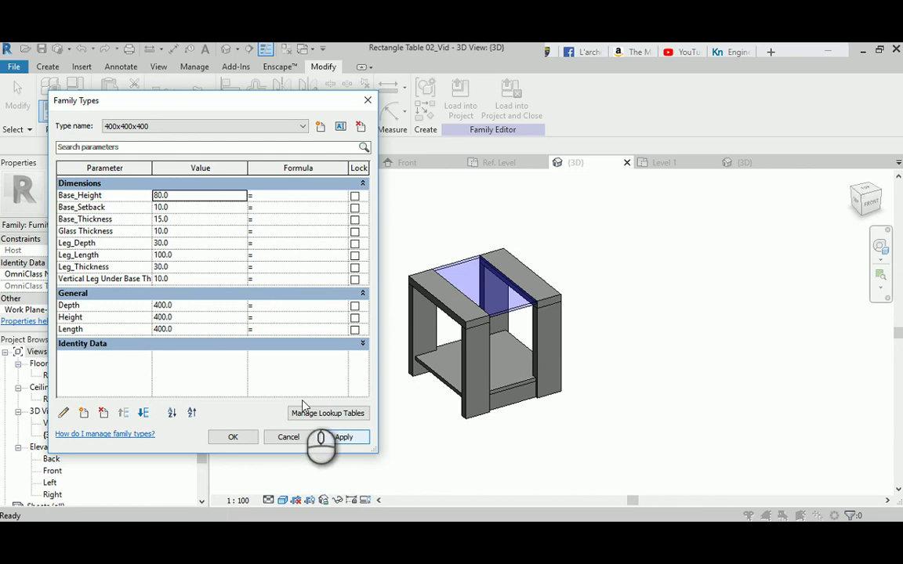
{"action": "left_click", "coordinate": [185, 269]}
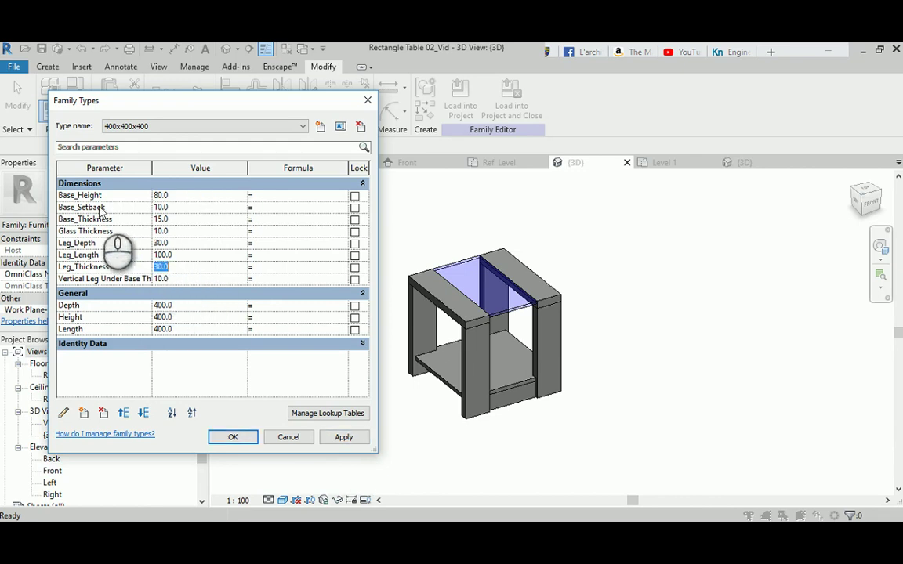
{"action": "left_click", "coordinate": [173, 221]}
{"action": "type", "text": "10"}
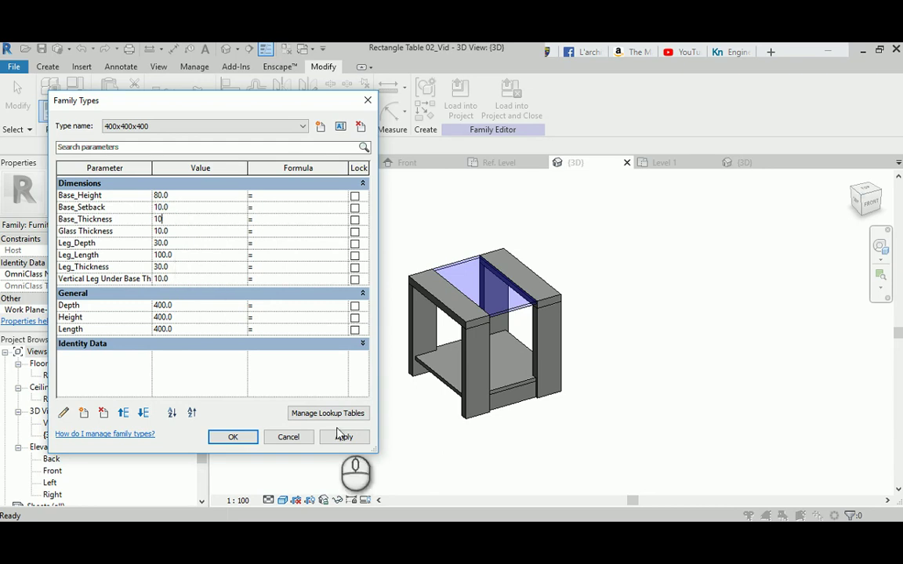
{"action": "left_click", "coordinate": [343, 437]}
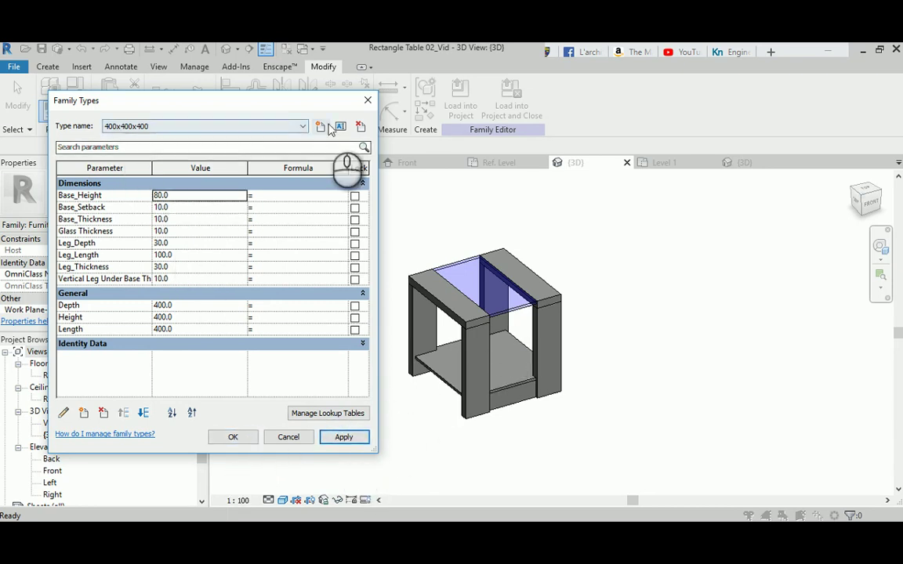
Accept the family type definitions and save the table family.
{"action": "left_click", "coordinate": [302, 126]}
{"action": "left_click", "coordinate": [296, 114]}
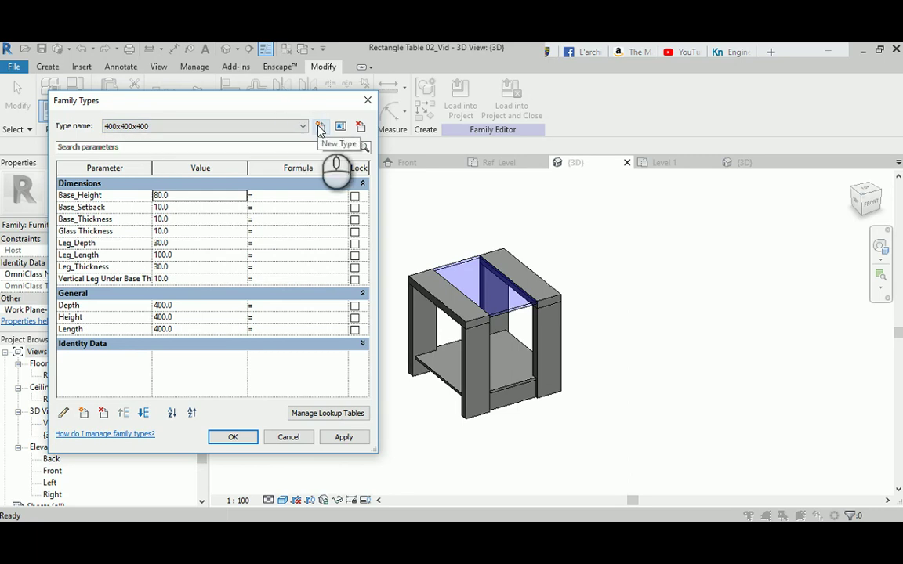
{"action": "left_click", "coordinate": [231, 437]}
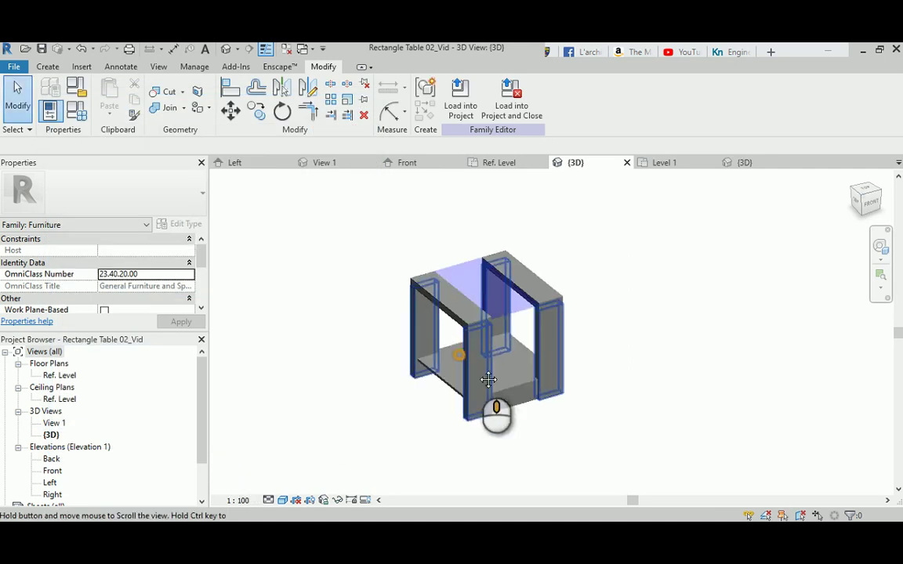
{"action": "middle_click_drag", "start_coordinate": [489, 379], "coordinate": [508, 390]}
{"action": "left_click", "coordinate": [43, 49]}
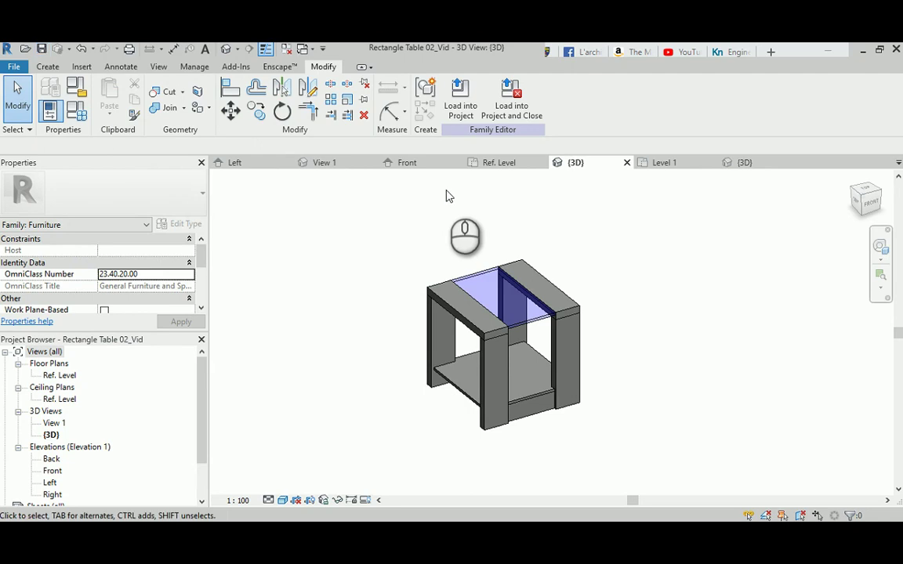
Load the table family into the project, overwriting the existing version and its parameter values, and open the project's 3D view.
{"action": "left_click", "coordinate": [460, 100]}
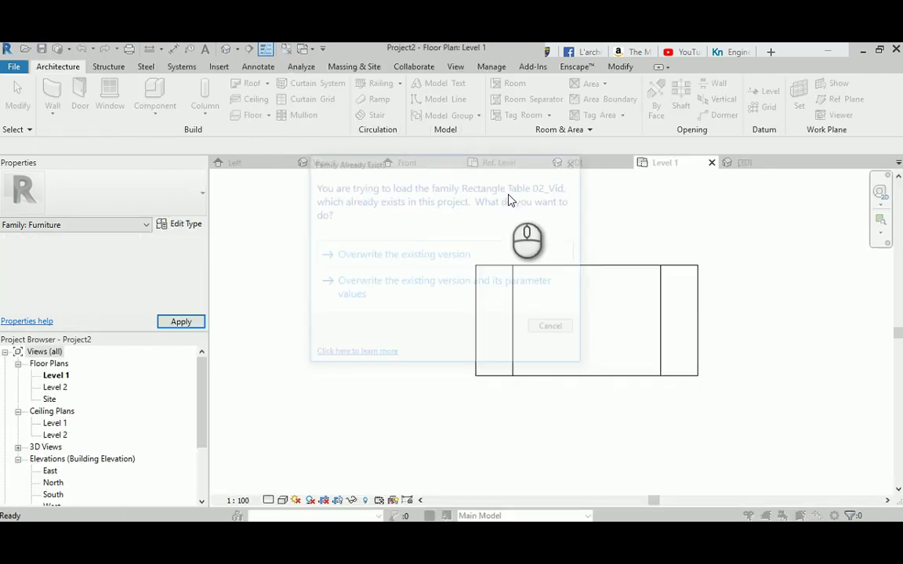
{"action": "left_click", "coordinate": [437, 280]}
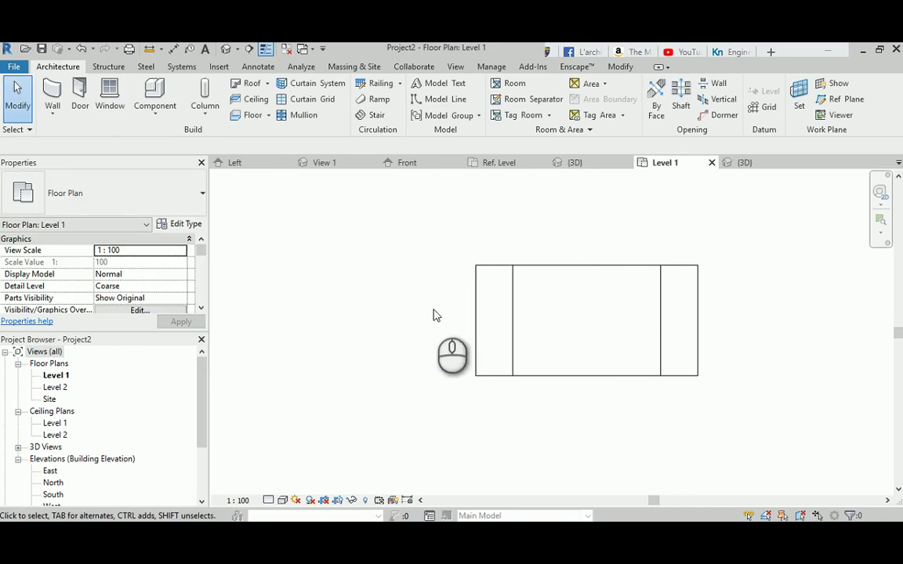
{"action": "left_click", "coordinate": [226, 48]}
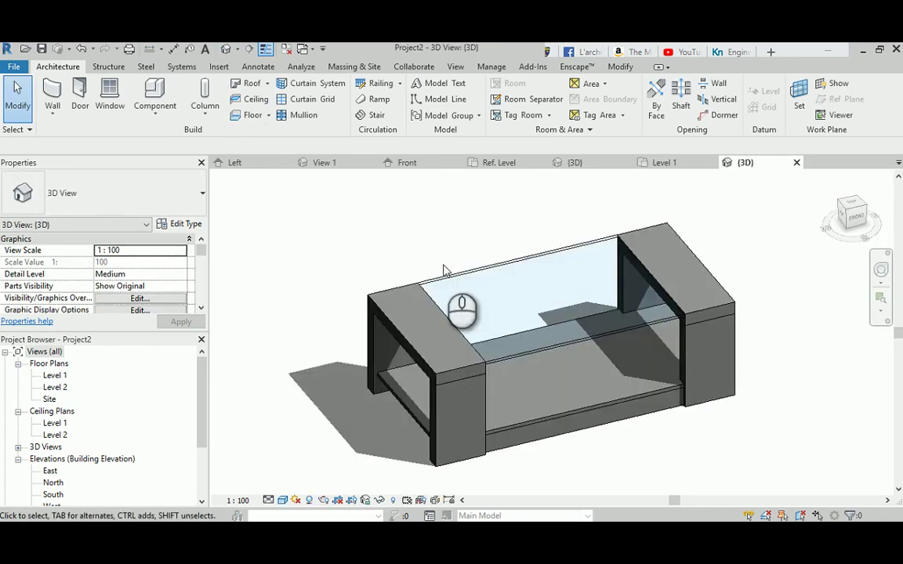
Copy the placed coffee table to a free spot beside the original.
{"action": "scroll", "coordinate": [443, 270], "scroll_direction": "down", "scroll_amount": 3}
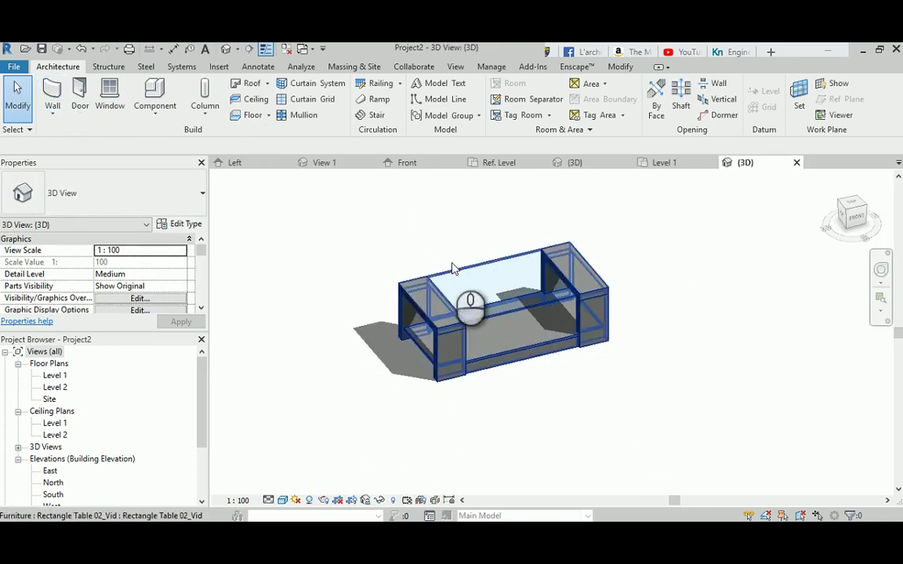
{"action": "left_click", "coordinate": [454, 270]}
{"action": "left_click", "coordinate": [238, 110]}
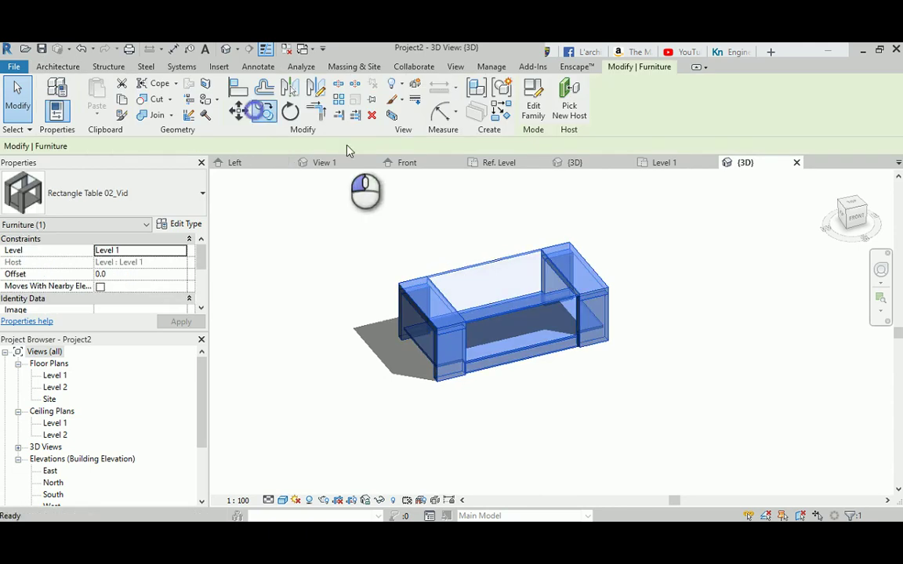
{"action": "left_click", "coordinate": [481, 268]}
{"action": "middle_click_drag", "start_coordinate": [691, 329], "coordinate": [481, 306]}
{"action": "left_click", "coordinate": [561, 267]}
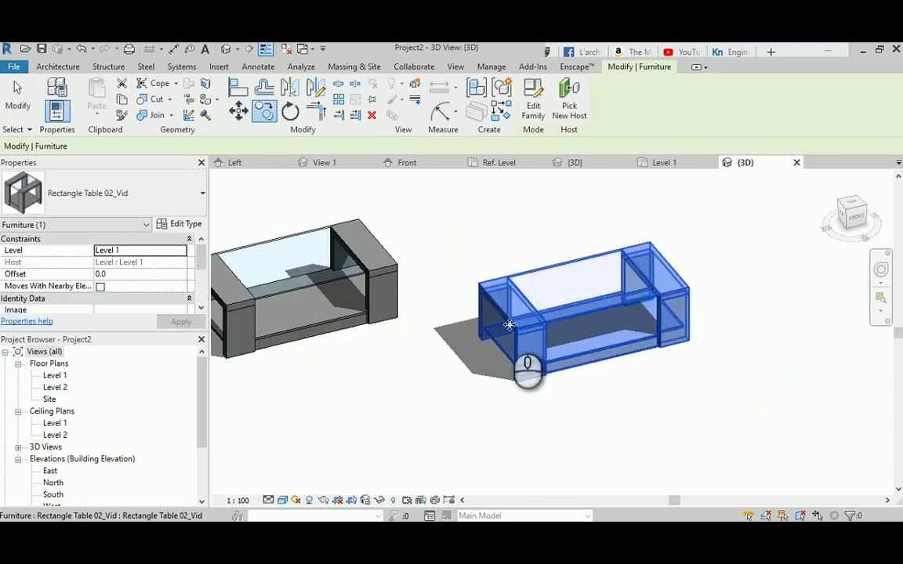
{"action": "key", "text": "Escape"}
Change the copied table's type to 400x400x400.
{"action": "left_click", "coordinate": [553, 268]}
{"action": "left_click", "coordinate": [122, 198]}
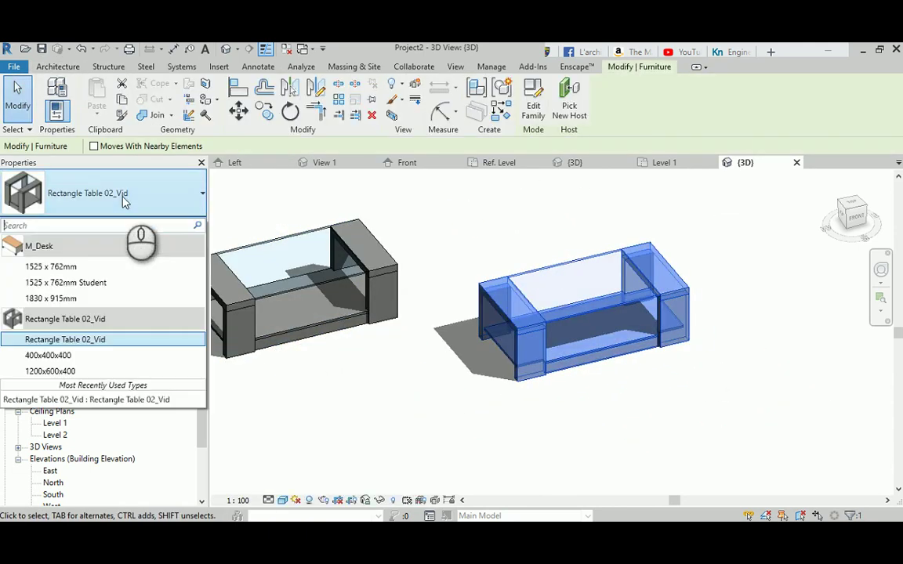
{"action": "left_click", "coordinate": [62, 355]}
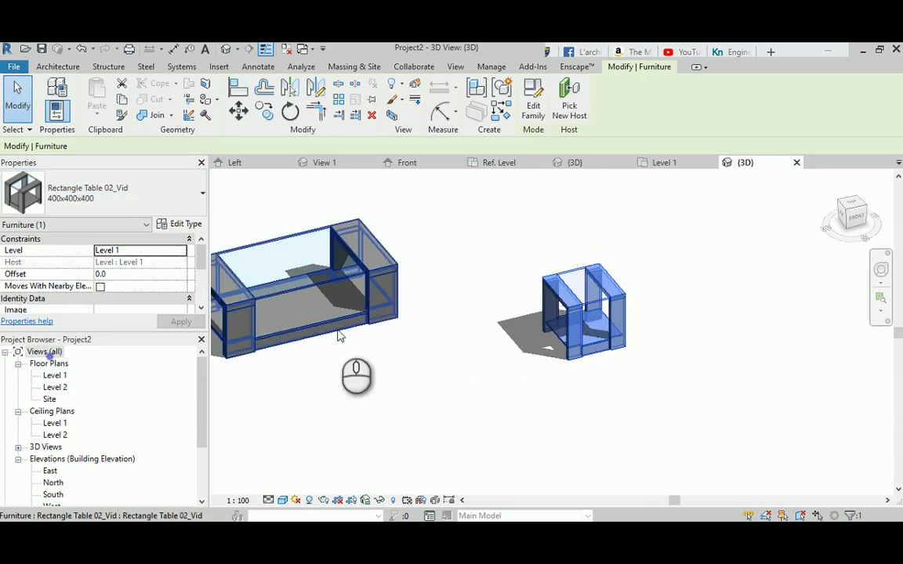
{"action": "middle_click_drag", "start_coordinate": [437, 352], "coordinate": [583, 370]}
{"action": "scroll", "coordinate": [515, 361], "scroll_direction": "up", "scroll_amount": 1}
{"action": "left_click", "coordinate": [500, 341]}
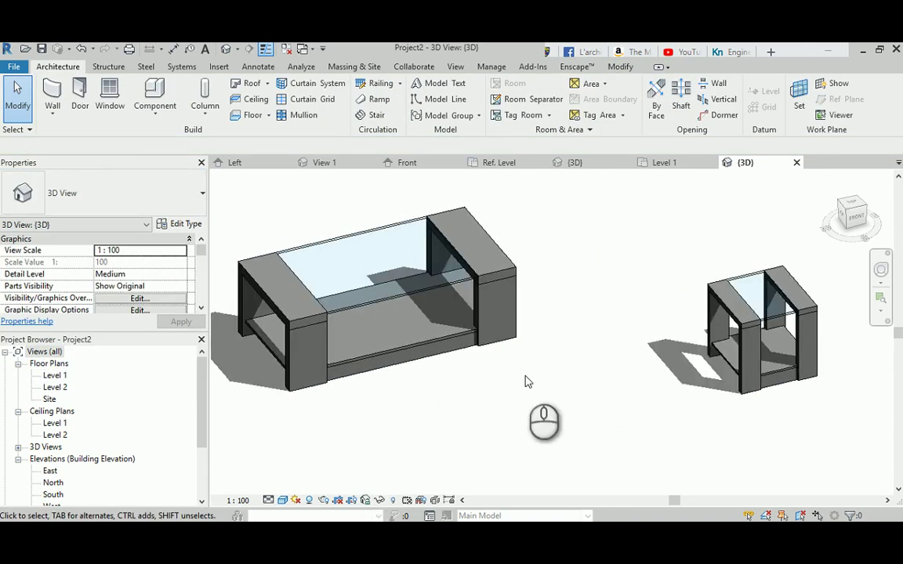
Move the original long coffee table closer to the small 400x400x400 table.
{"action": "left_click", "coordinate": [424, 297]}
{"action": "left_click_drag", "start_coordinate": [421, 295], "coordinate": [505, 342]}
{"action": "middle_click_drag", "start_coordinate": [642, 389], "coordinate": [594, 332]}
{"action": "scroll", "coordinate": [523, 327], "scroll_direction": "up", "scroll_amount": 1}
{"action": "left_click", "coordinate": [589, 341]}
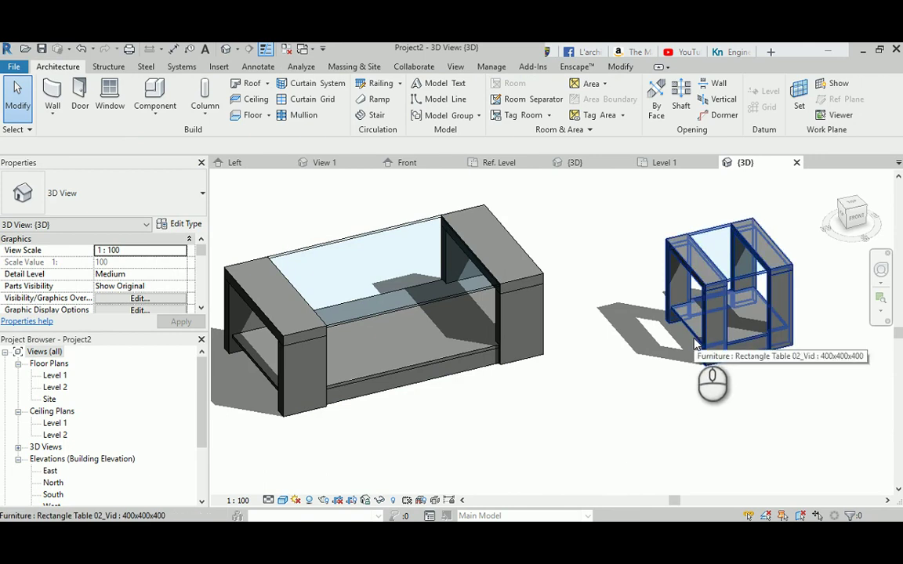
{"action": "middle_click_drag", "start_coordinate": [620, 363], "coordinate": [655, 414]}
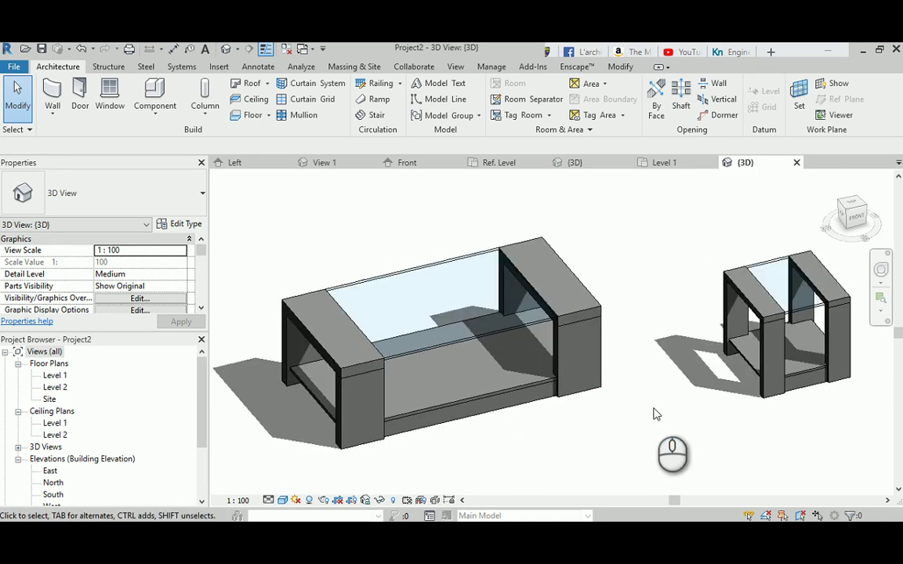